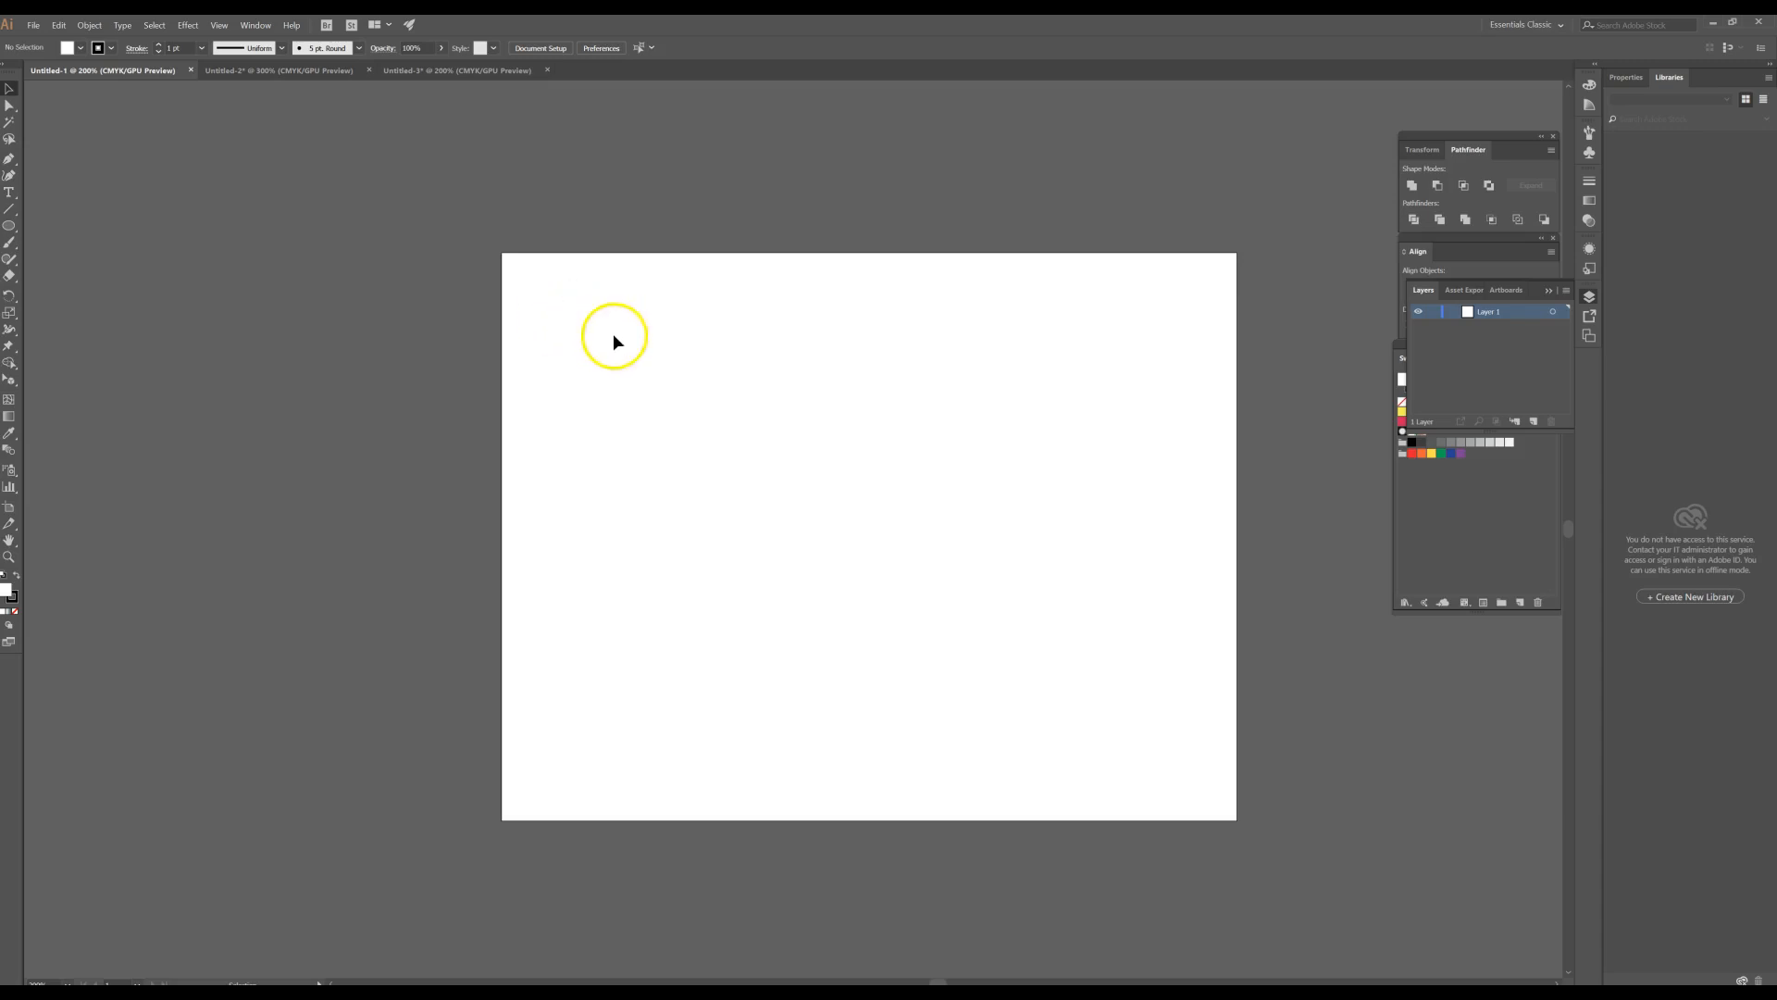
- View the finished cheetah lettering in the Untitled-3 document, and return to the blank Untitled-1 document
click(464, 78)
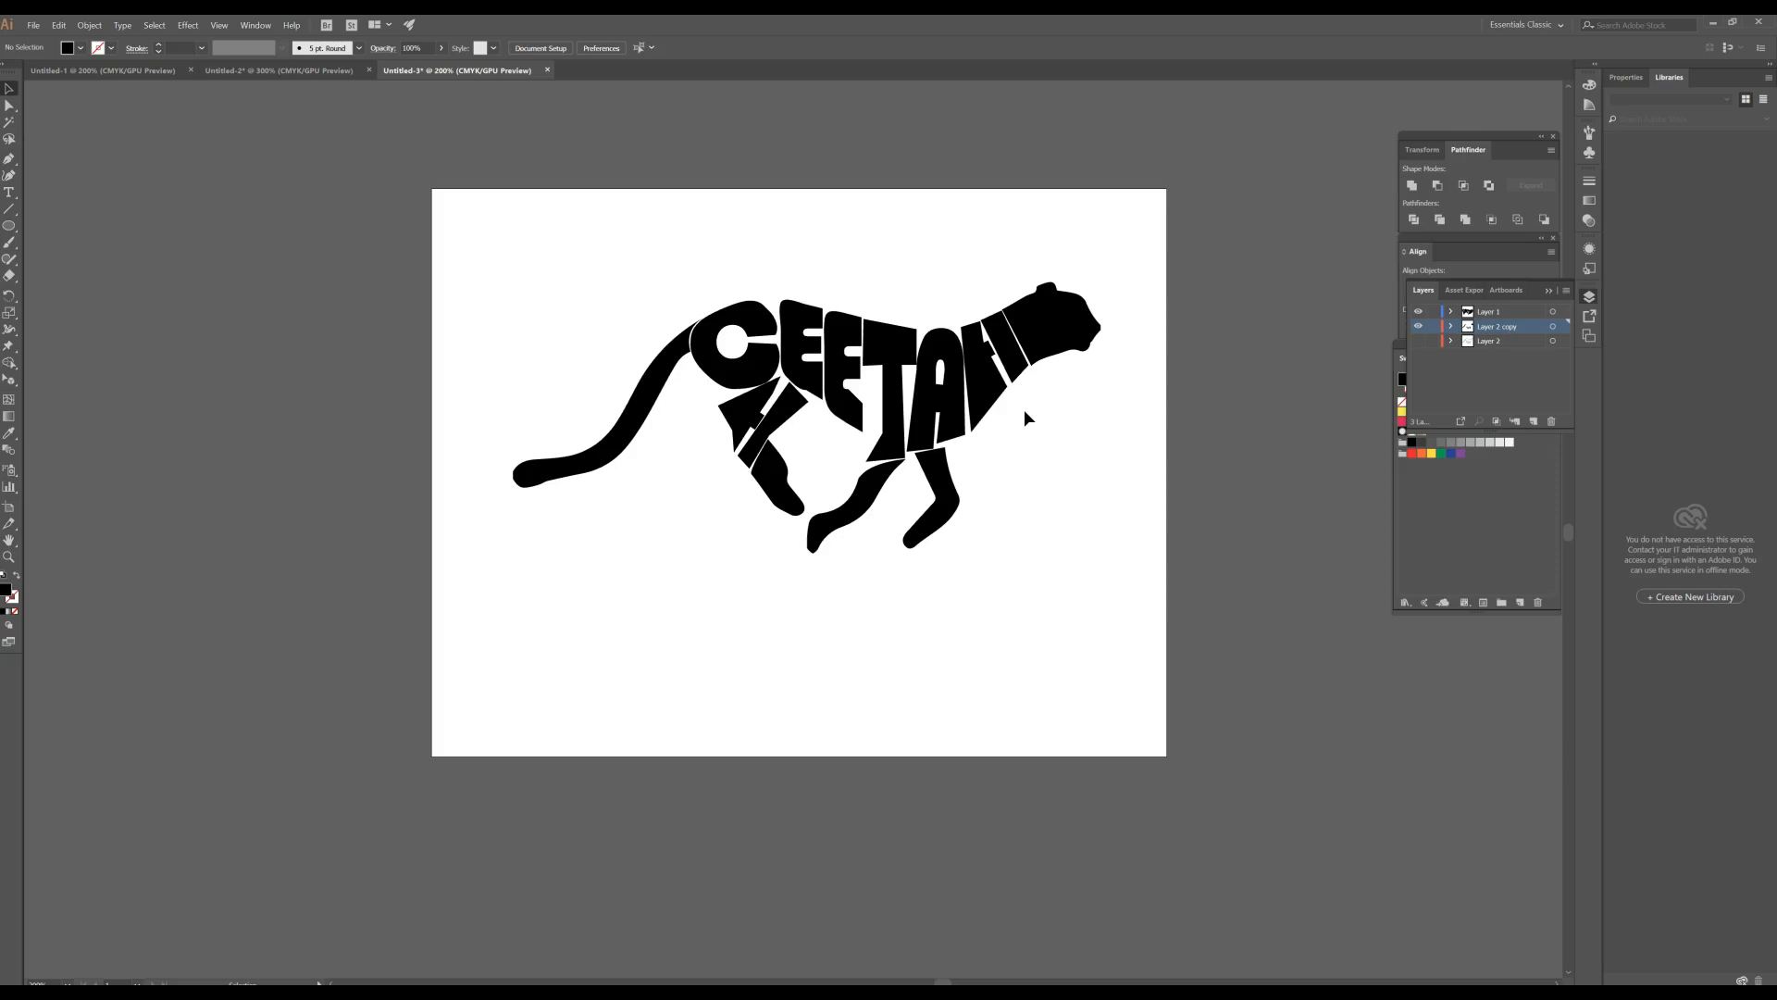
click(1017, 506)
click(998, 396)
click(76, 73)
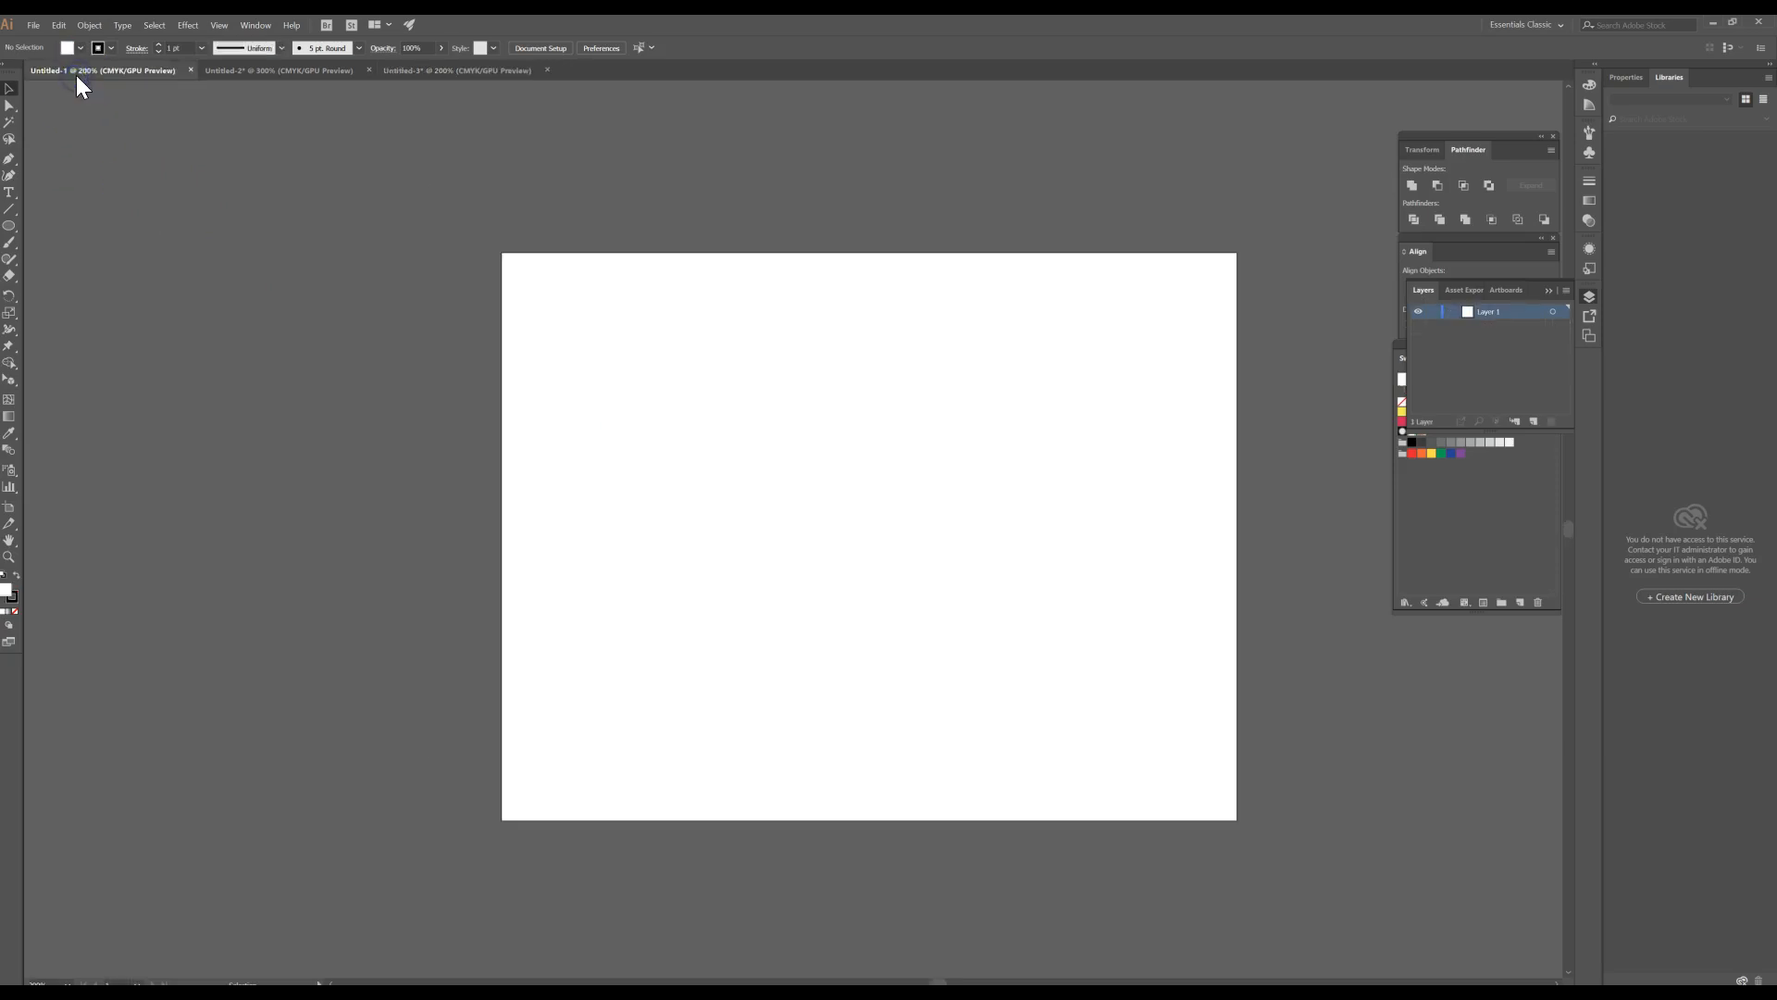
click(32, 25)
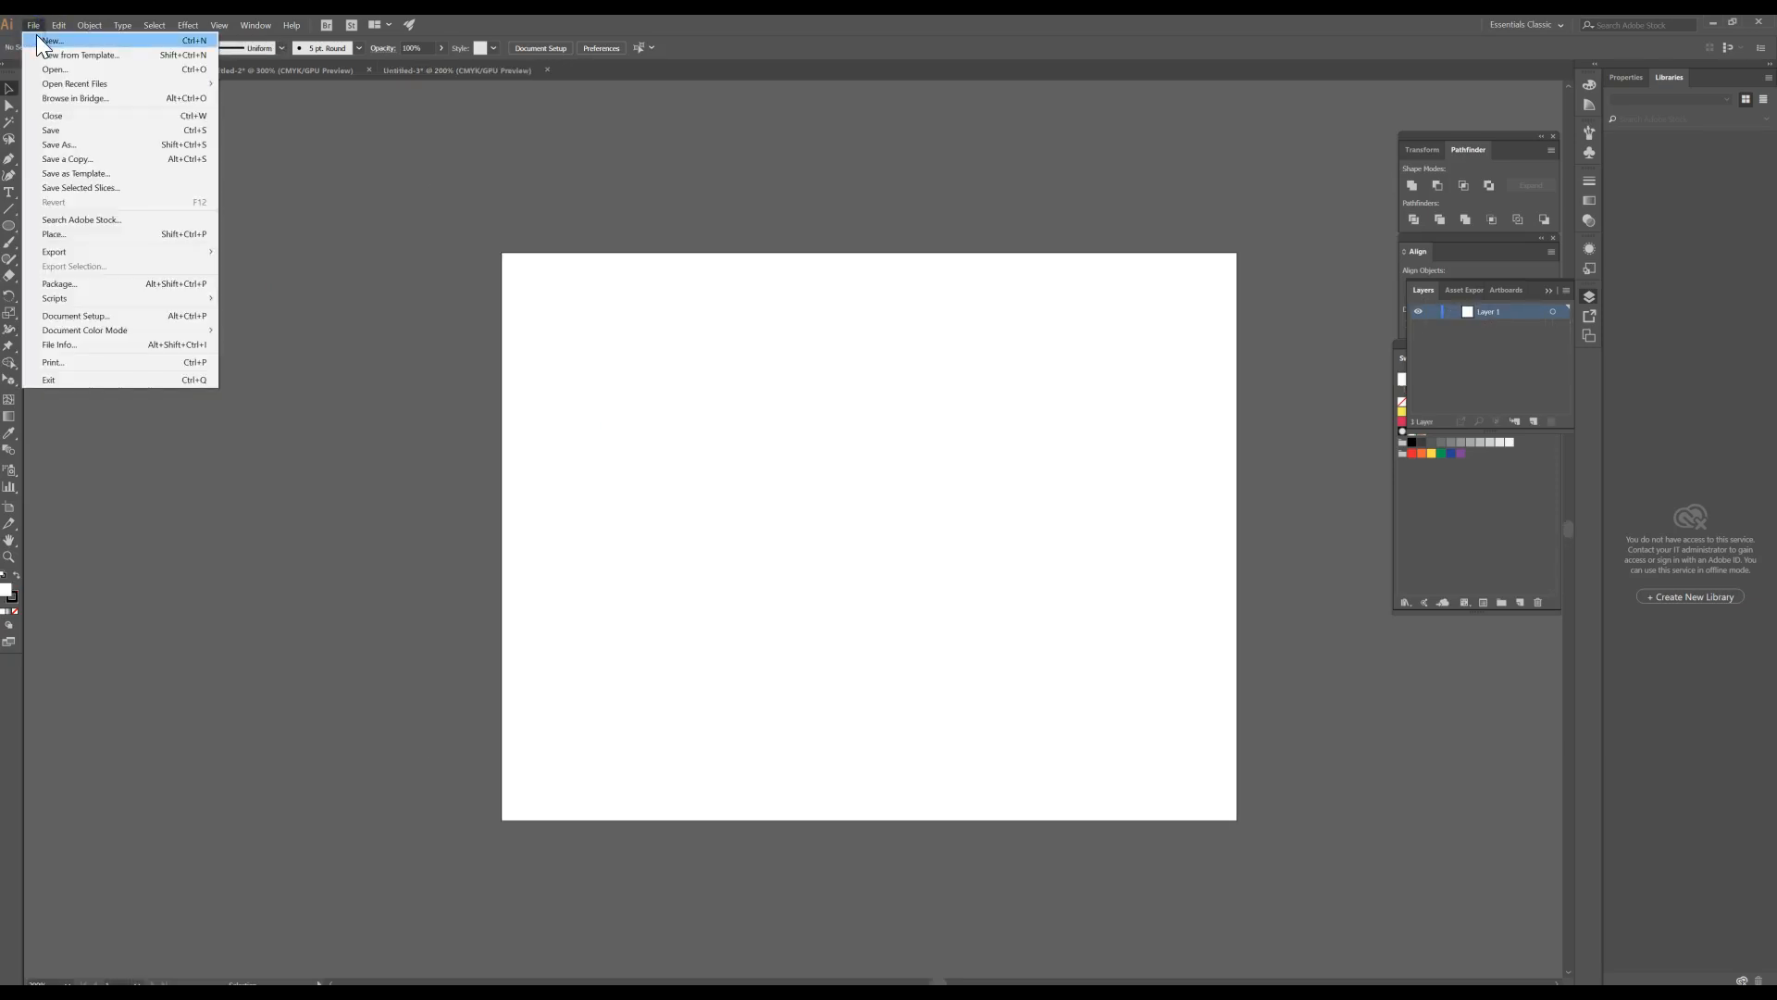
click(52, 41)
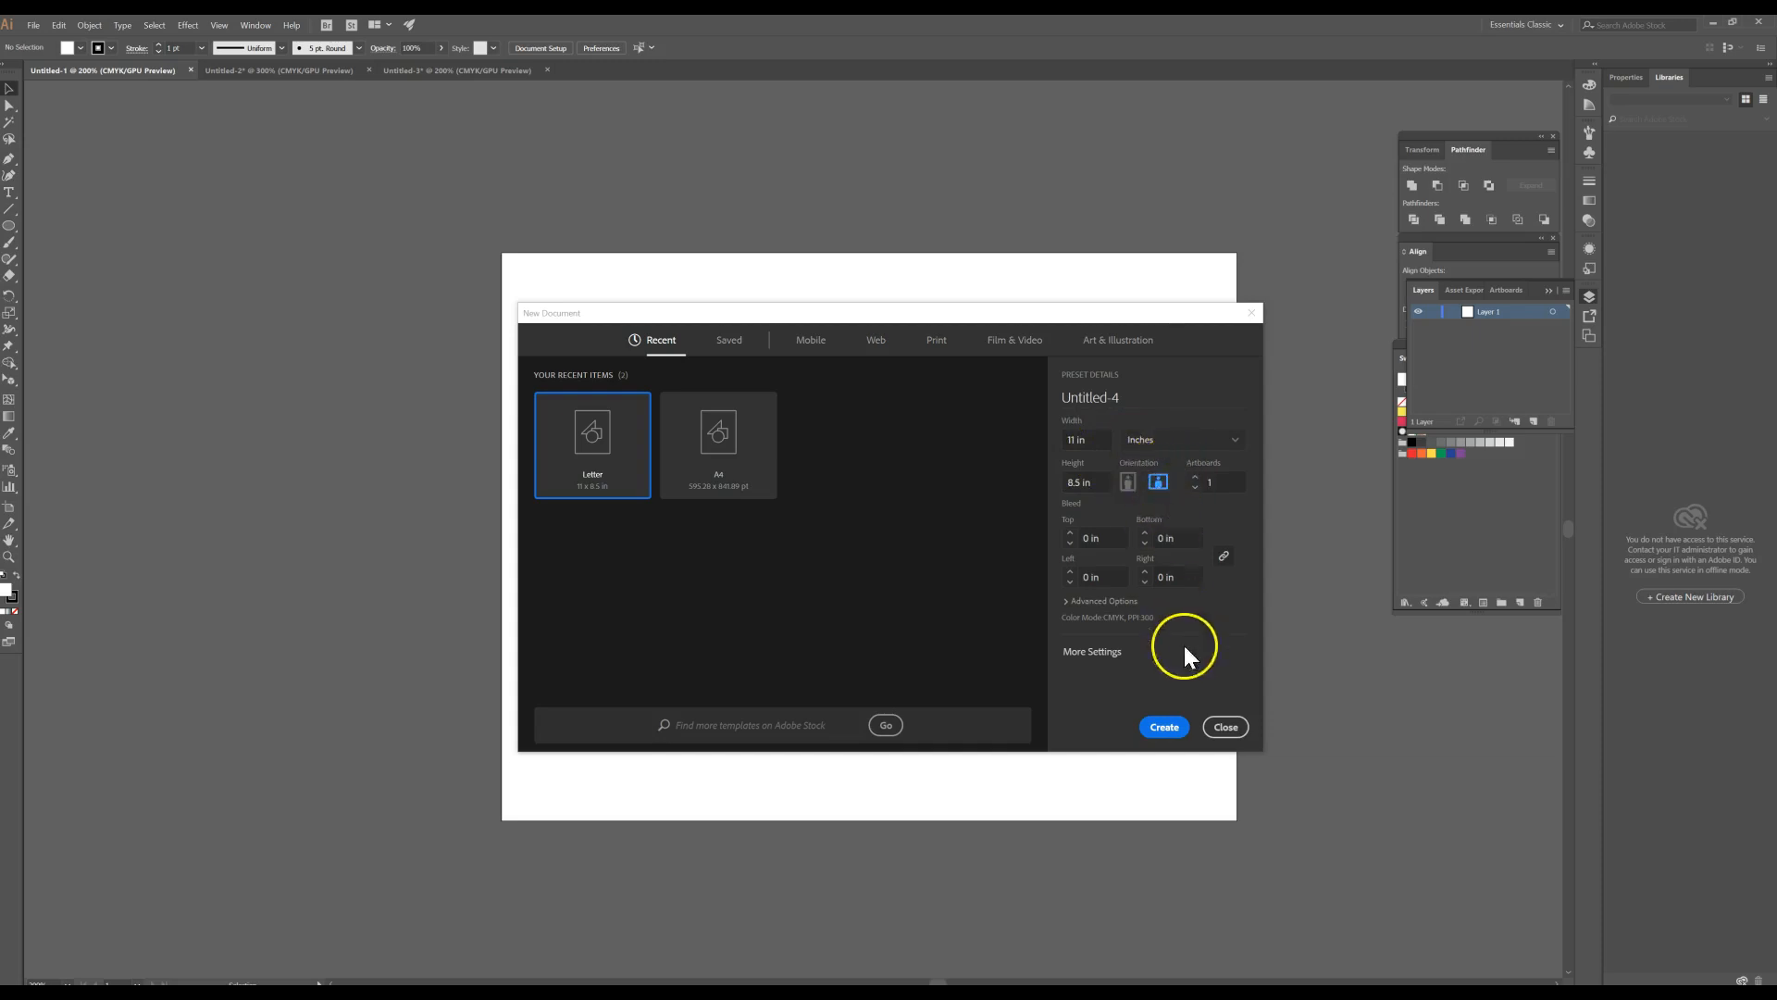
click(1226, 727)
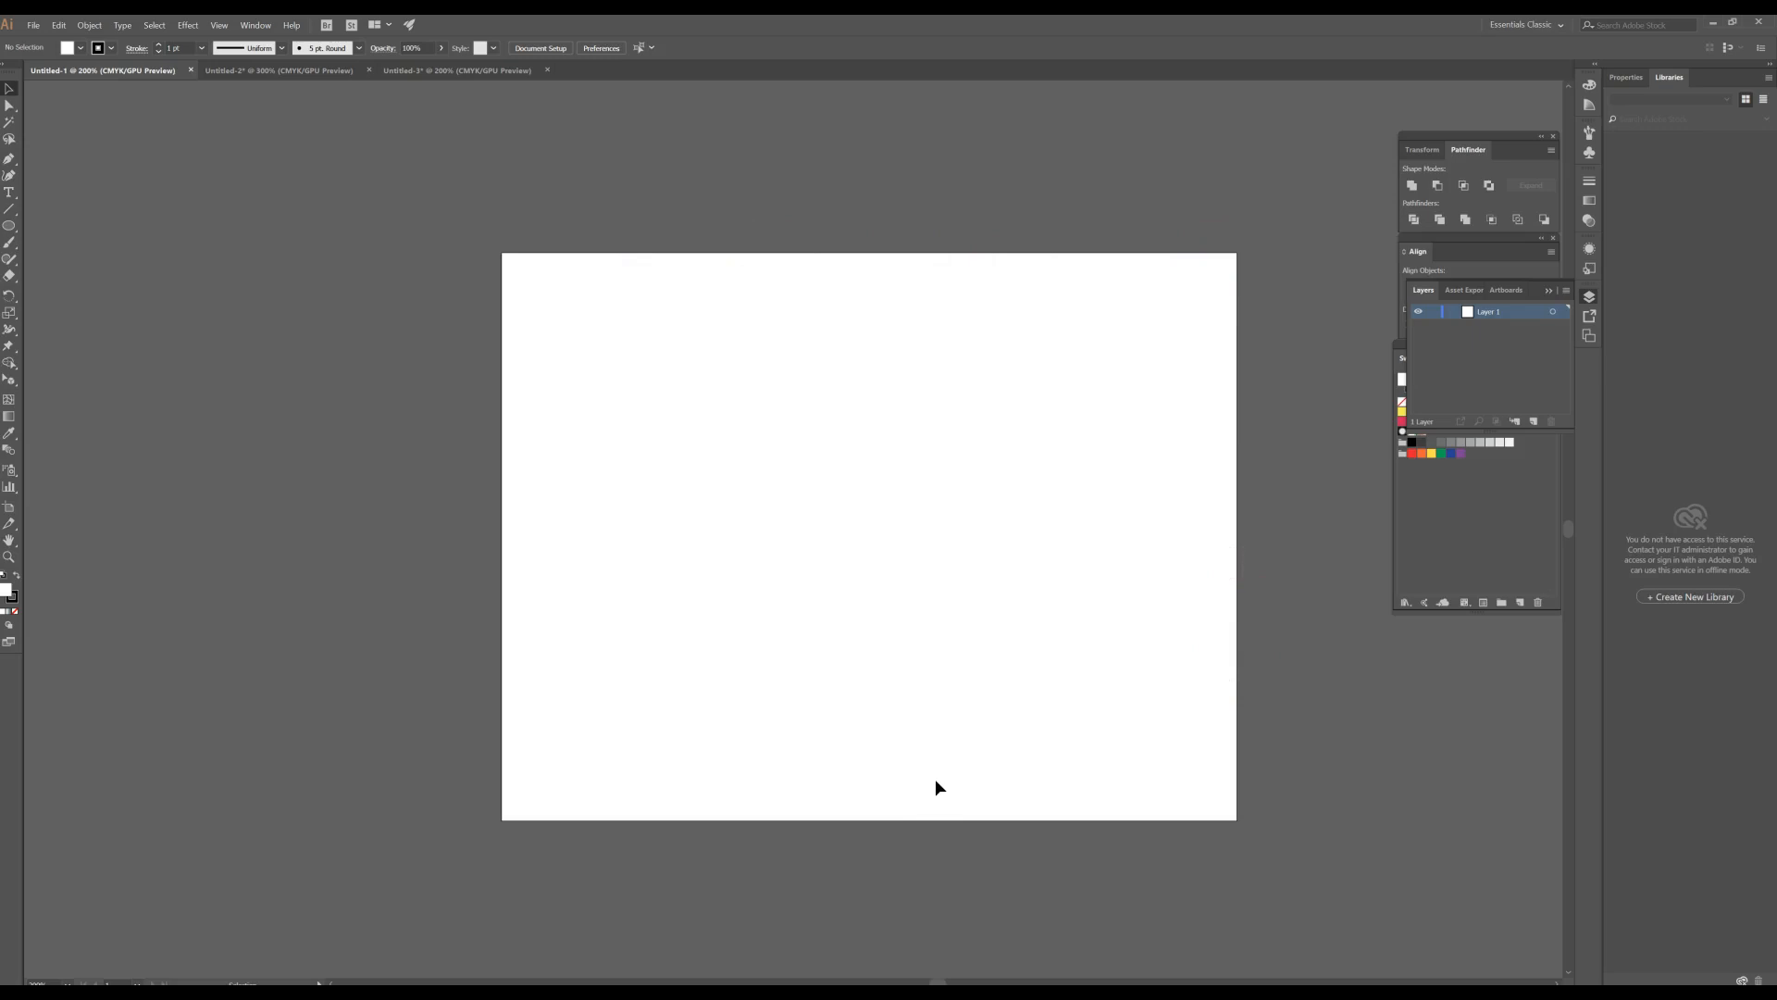
- Show the rulers around the artboard and check their available measurement units
key(ctrl+r)
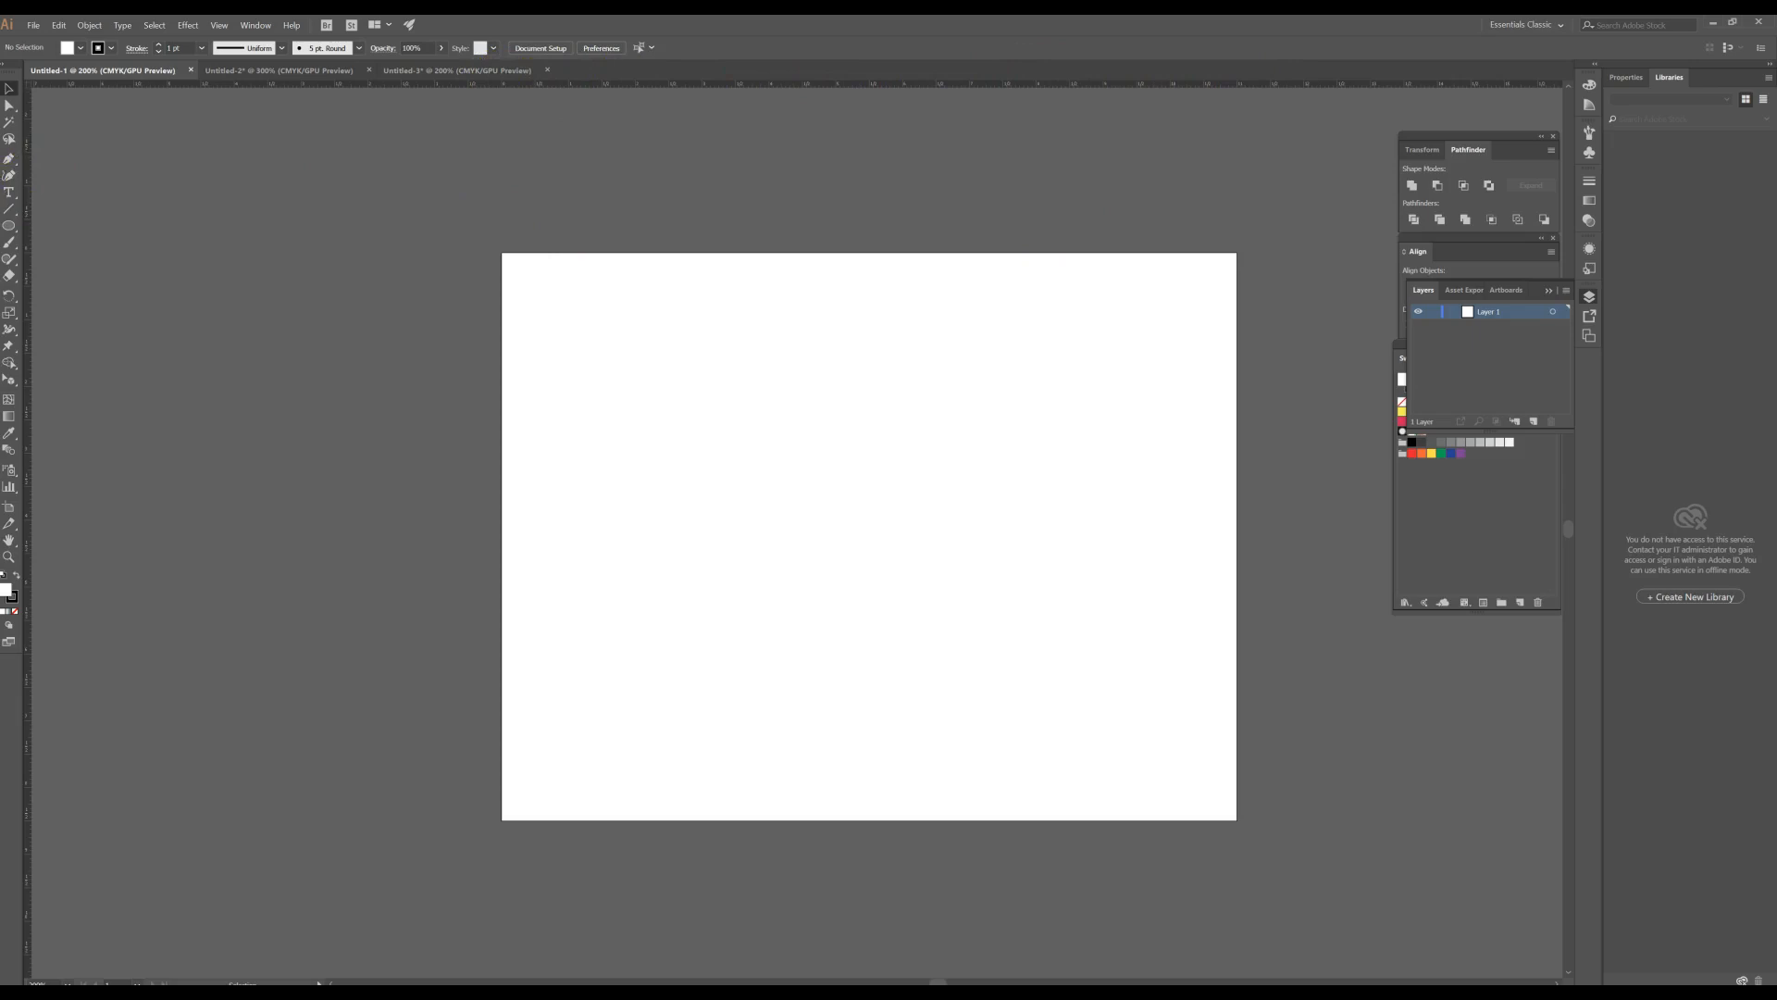
right_click(872, 88)
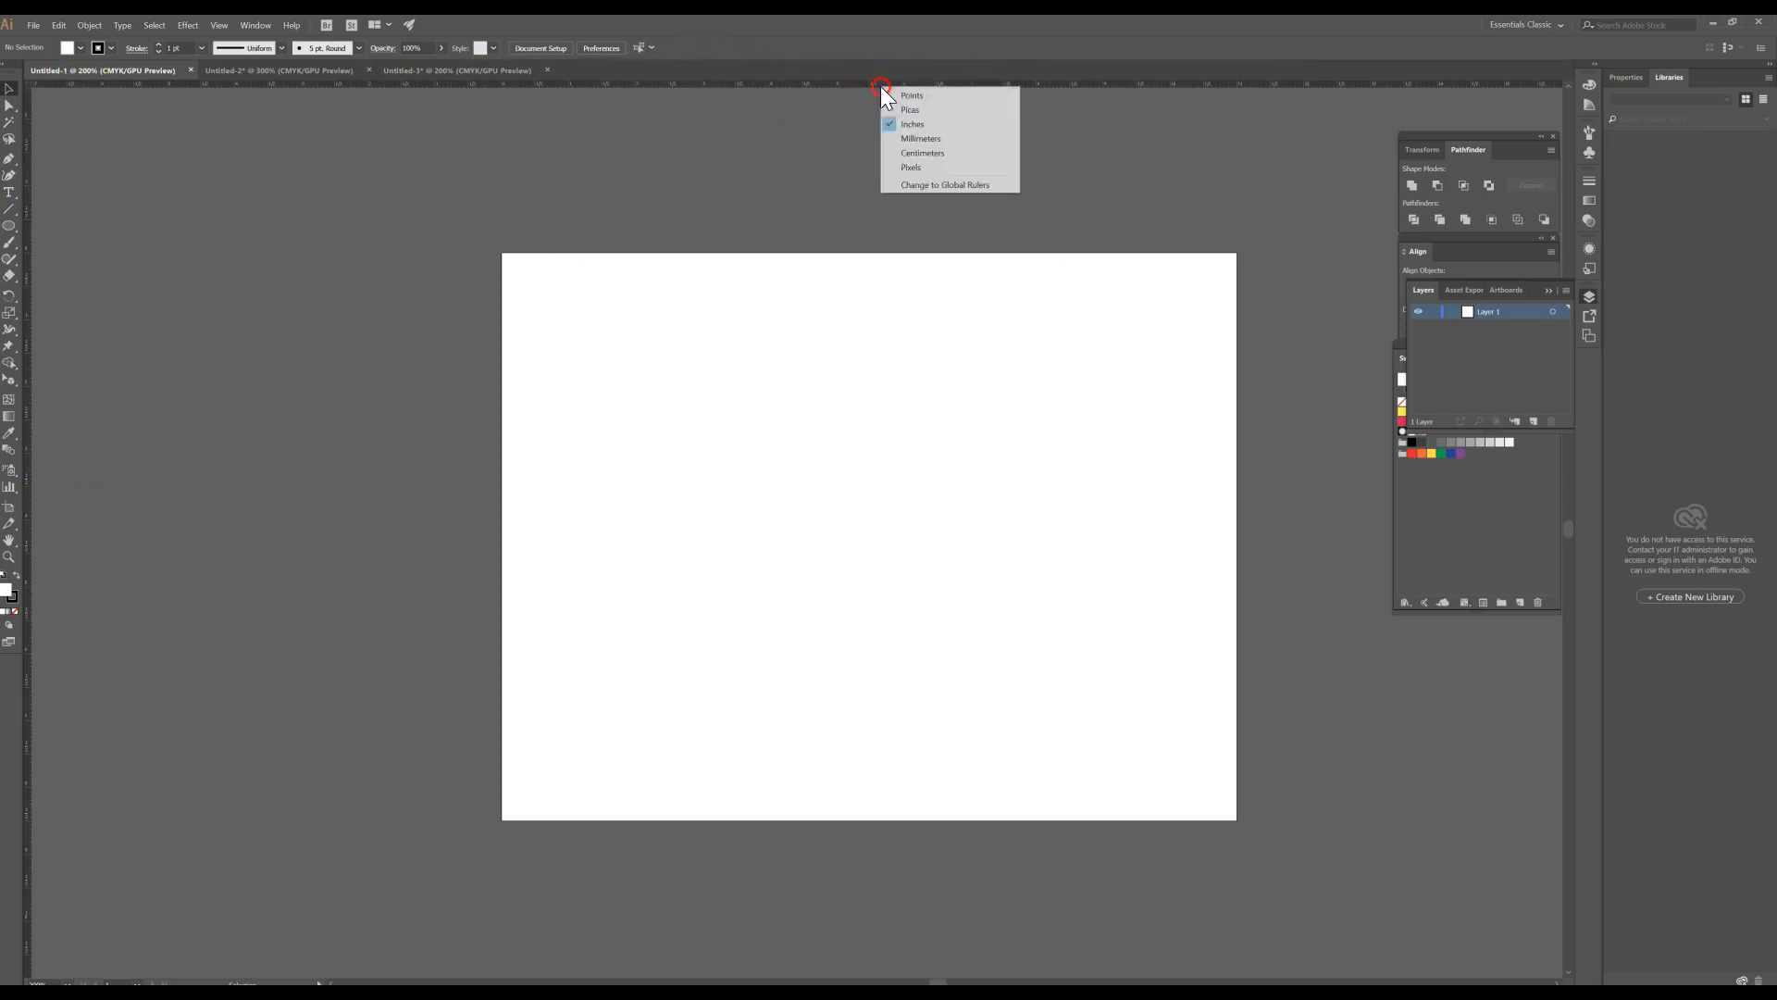
click(765, 172)
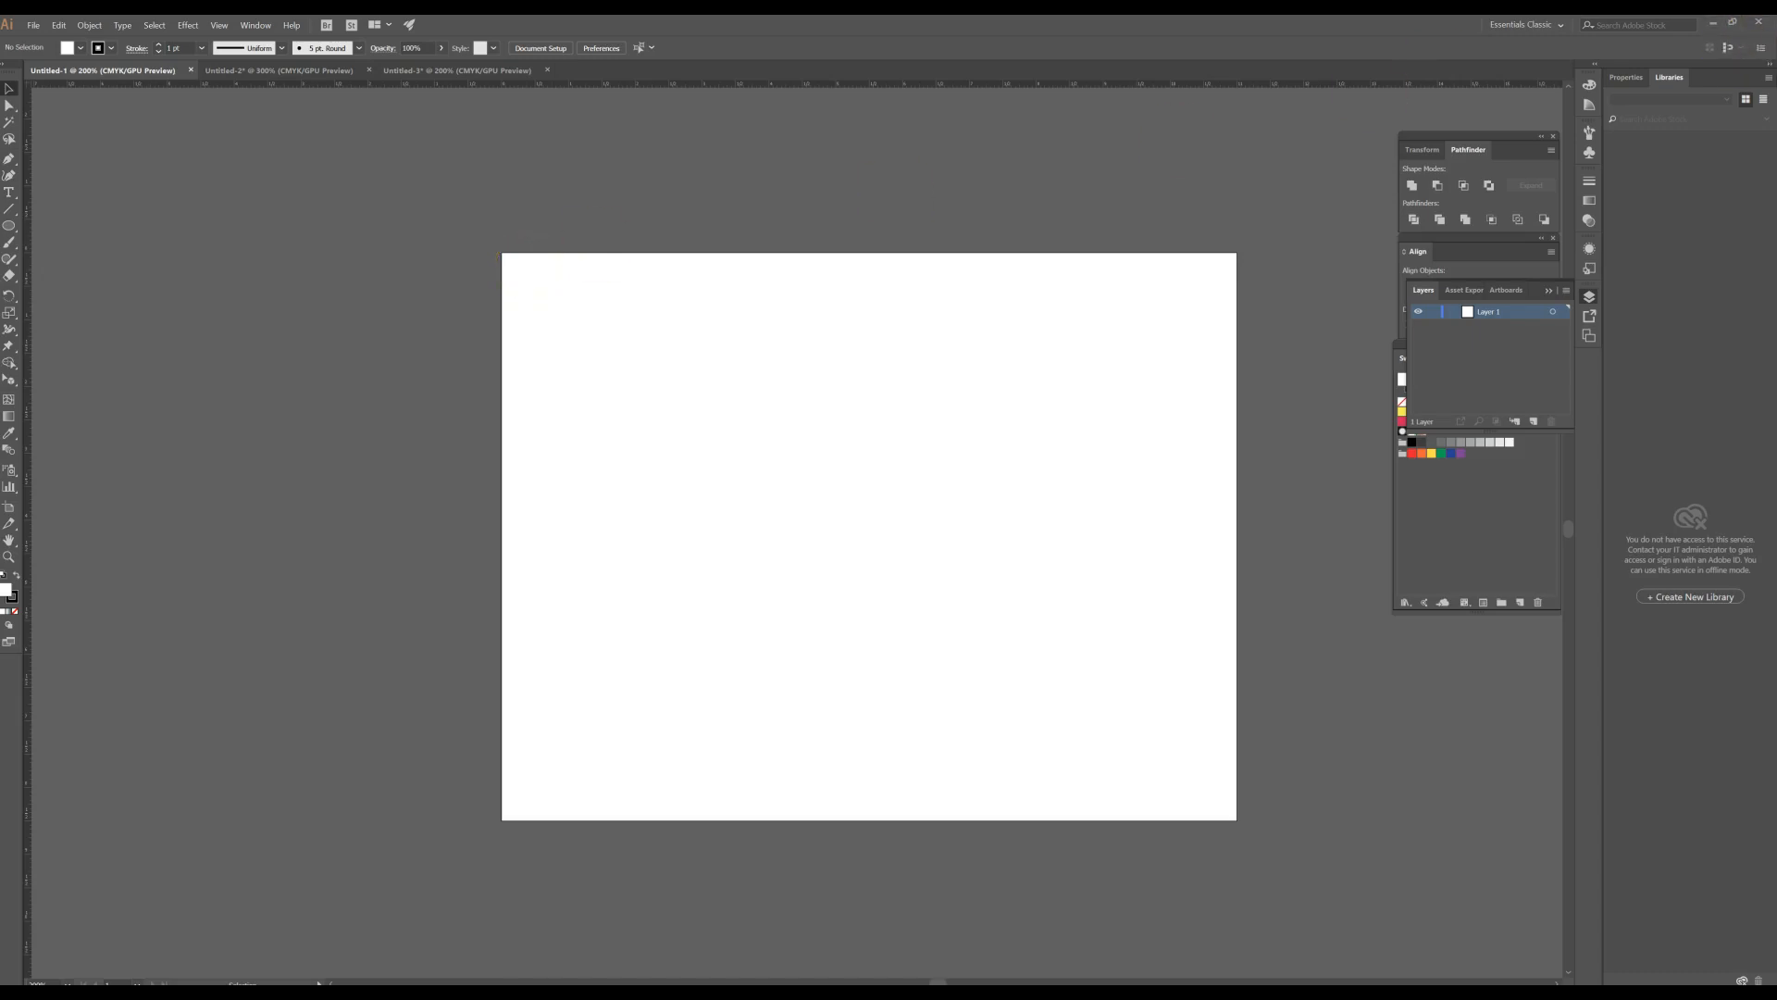
- Bring the browser window over and examine the cheetah silhouette image results for a suitable running pose
drag(1776, 139, 877, 88)
scroll(966, 280, up, 3)
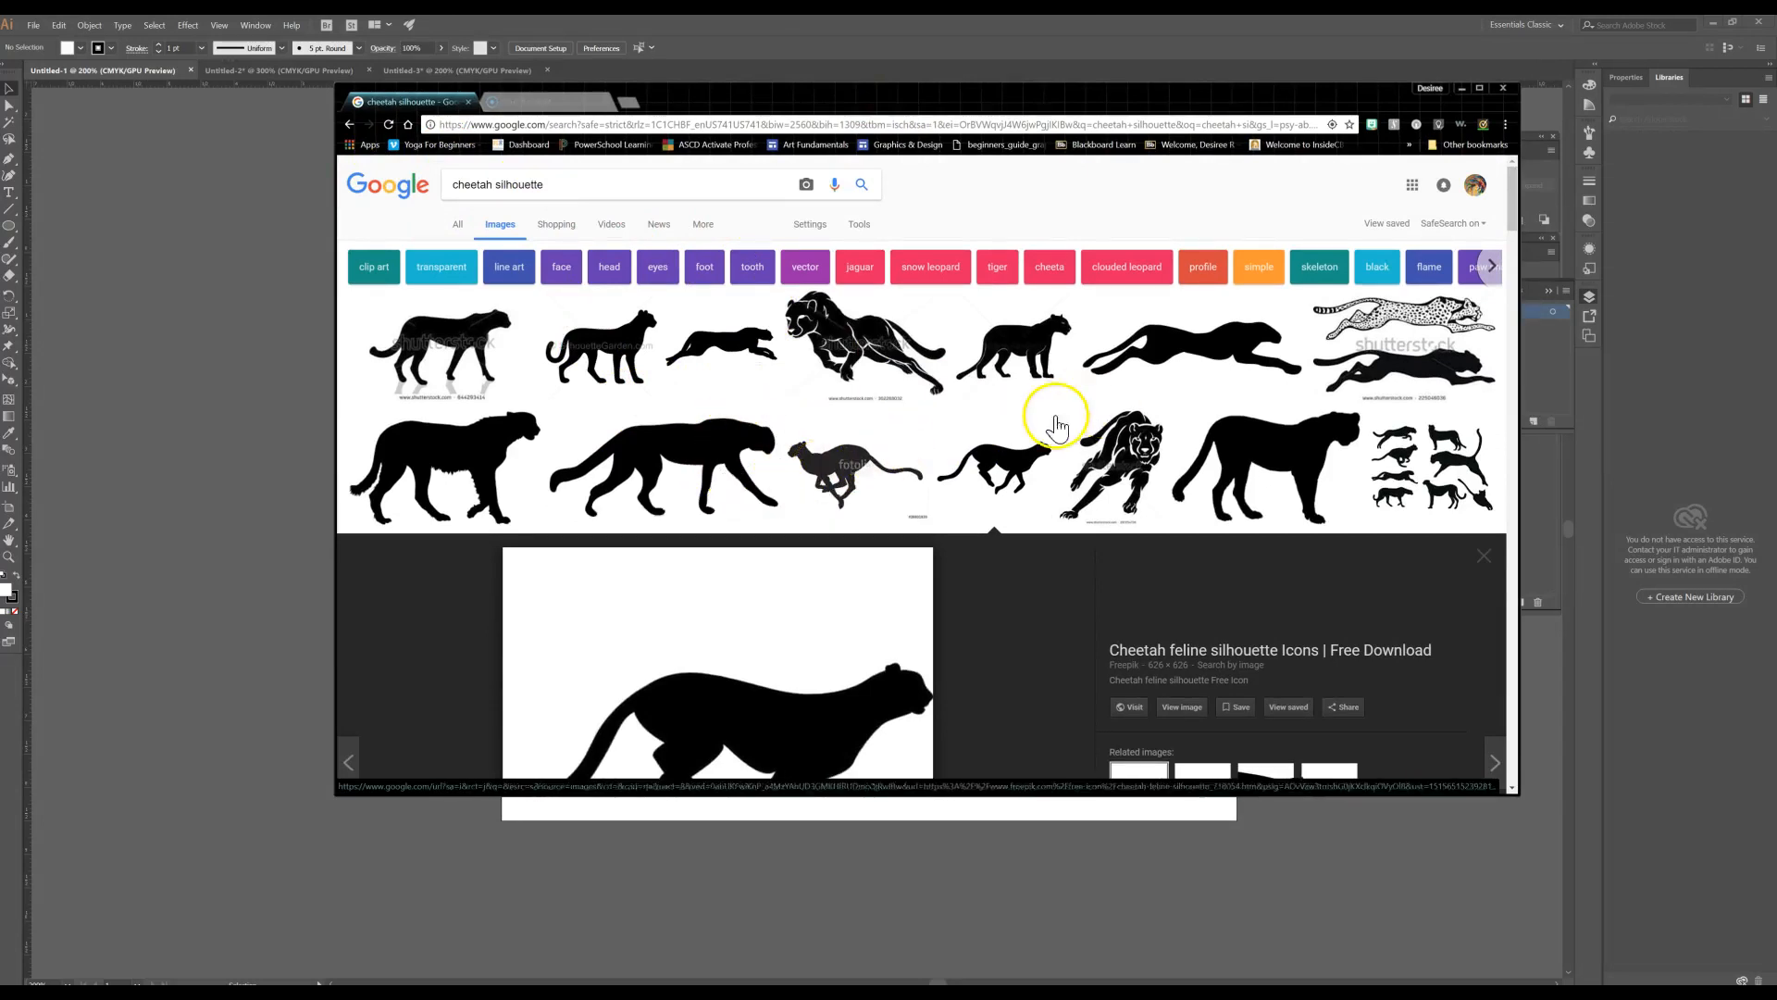
scroll(1121, 421, down, 4)
scroll(1106, 556, down, 4)
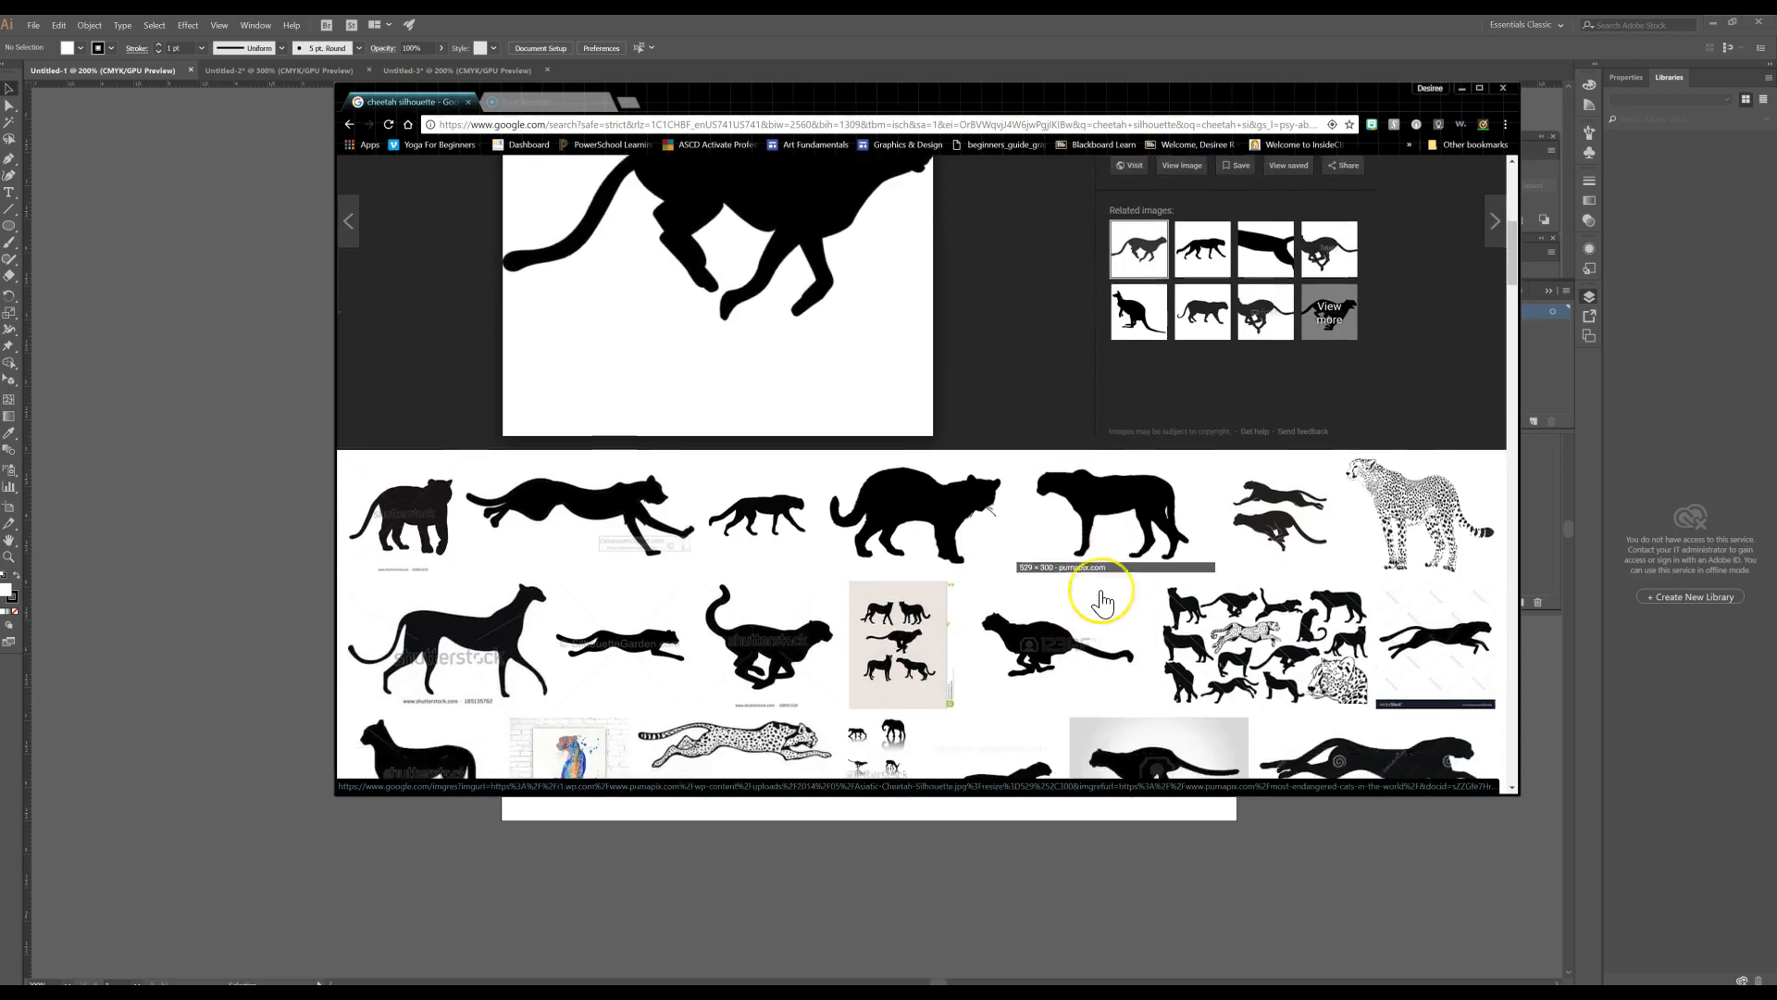
scroll(1102, 602, down, 2)
scroll(1080, 595, up, 7)
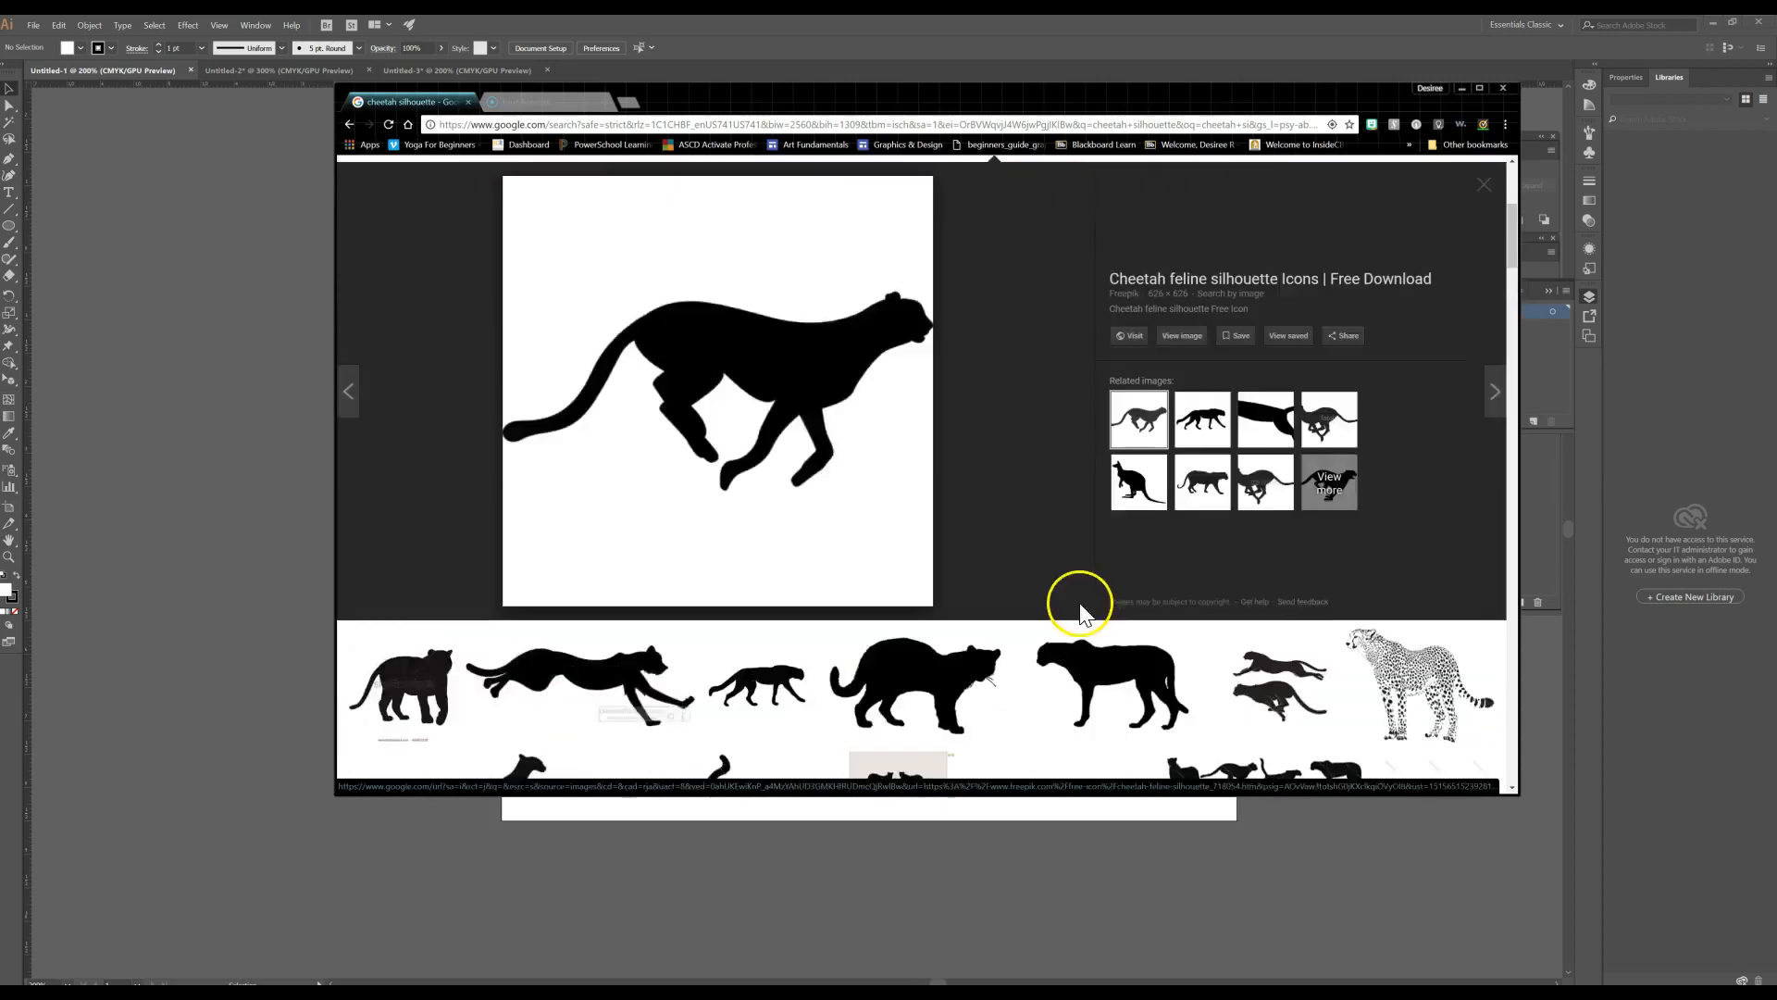
scroll(998, 526, down, 2)
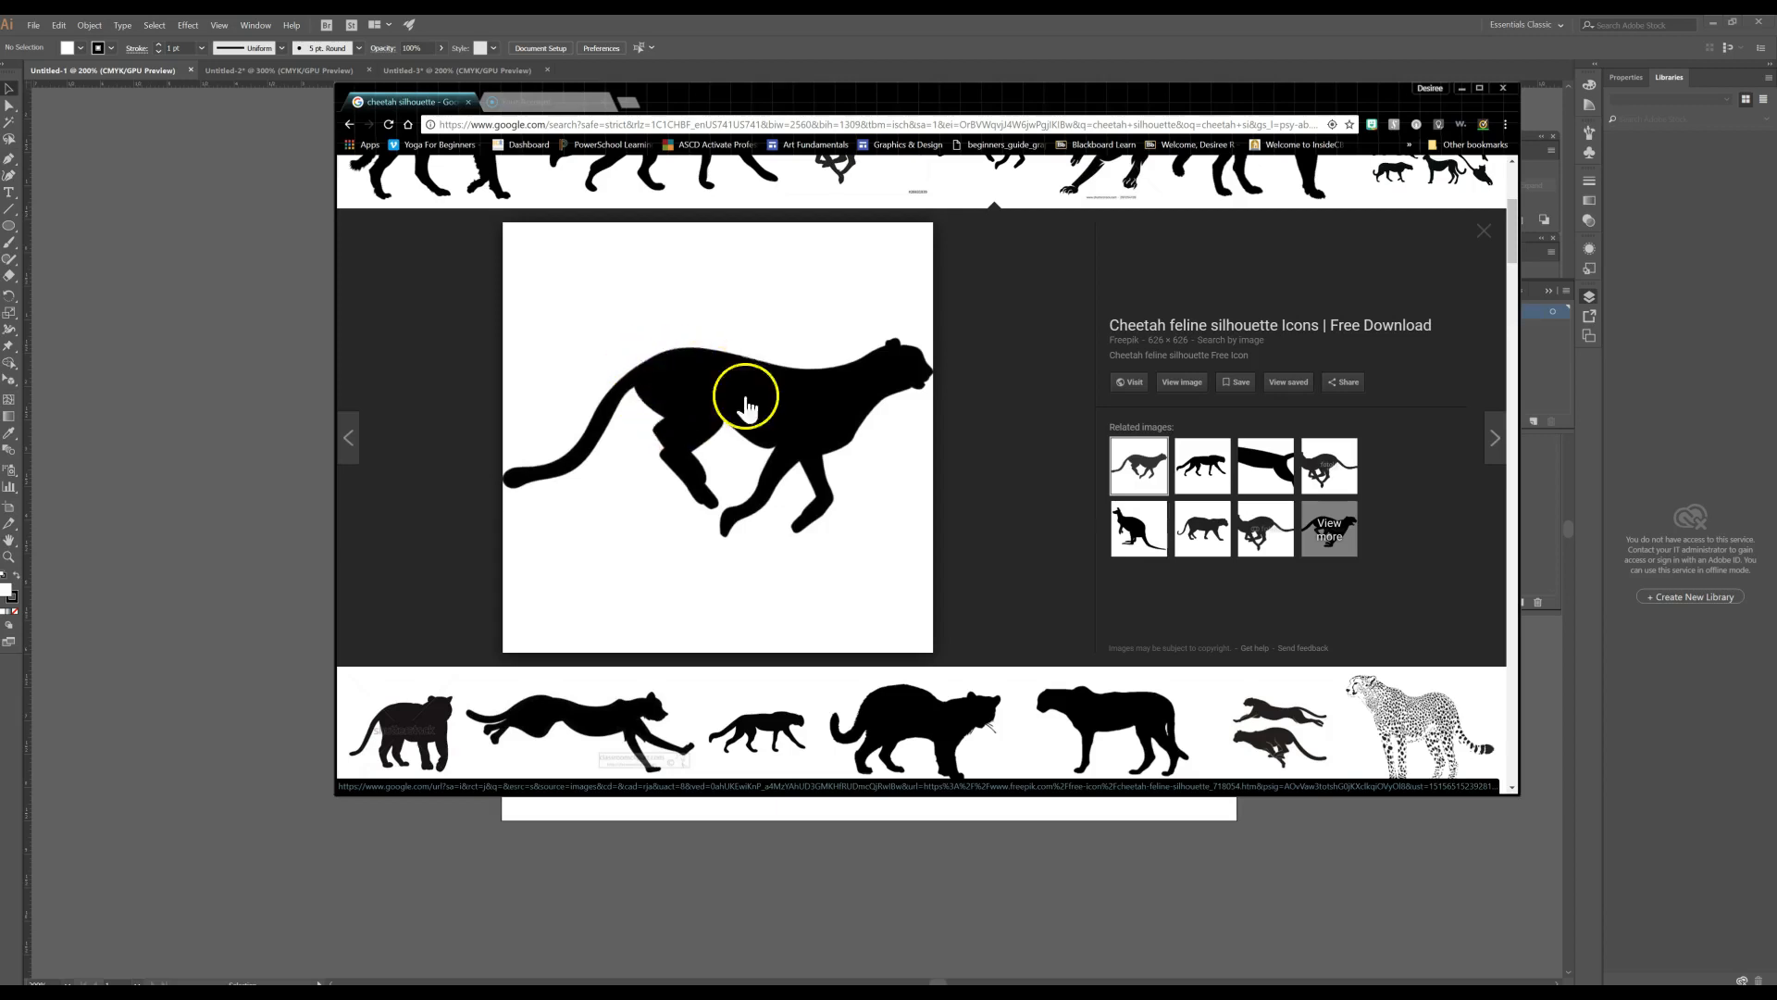
scroll(727, 417, up, 2)
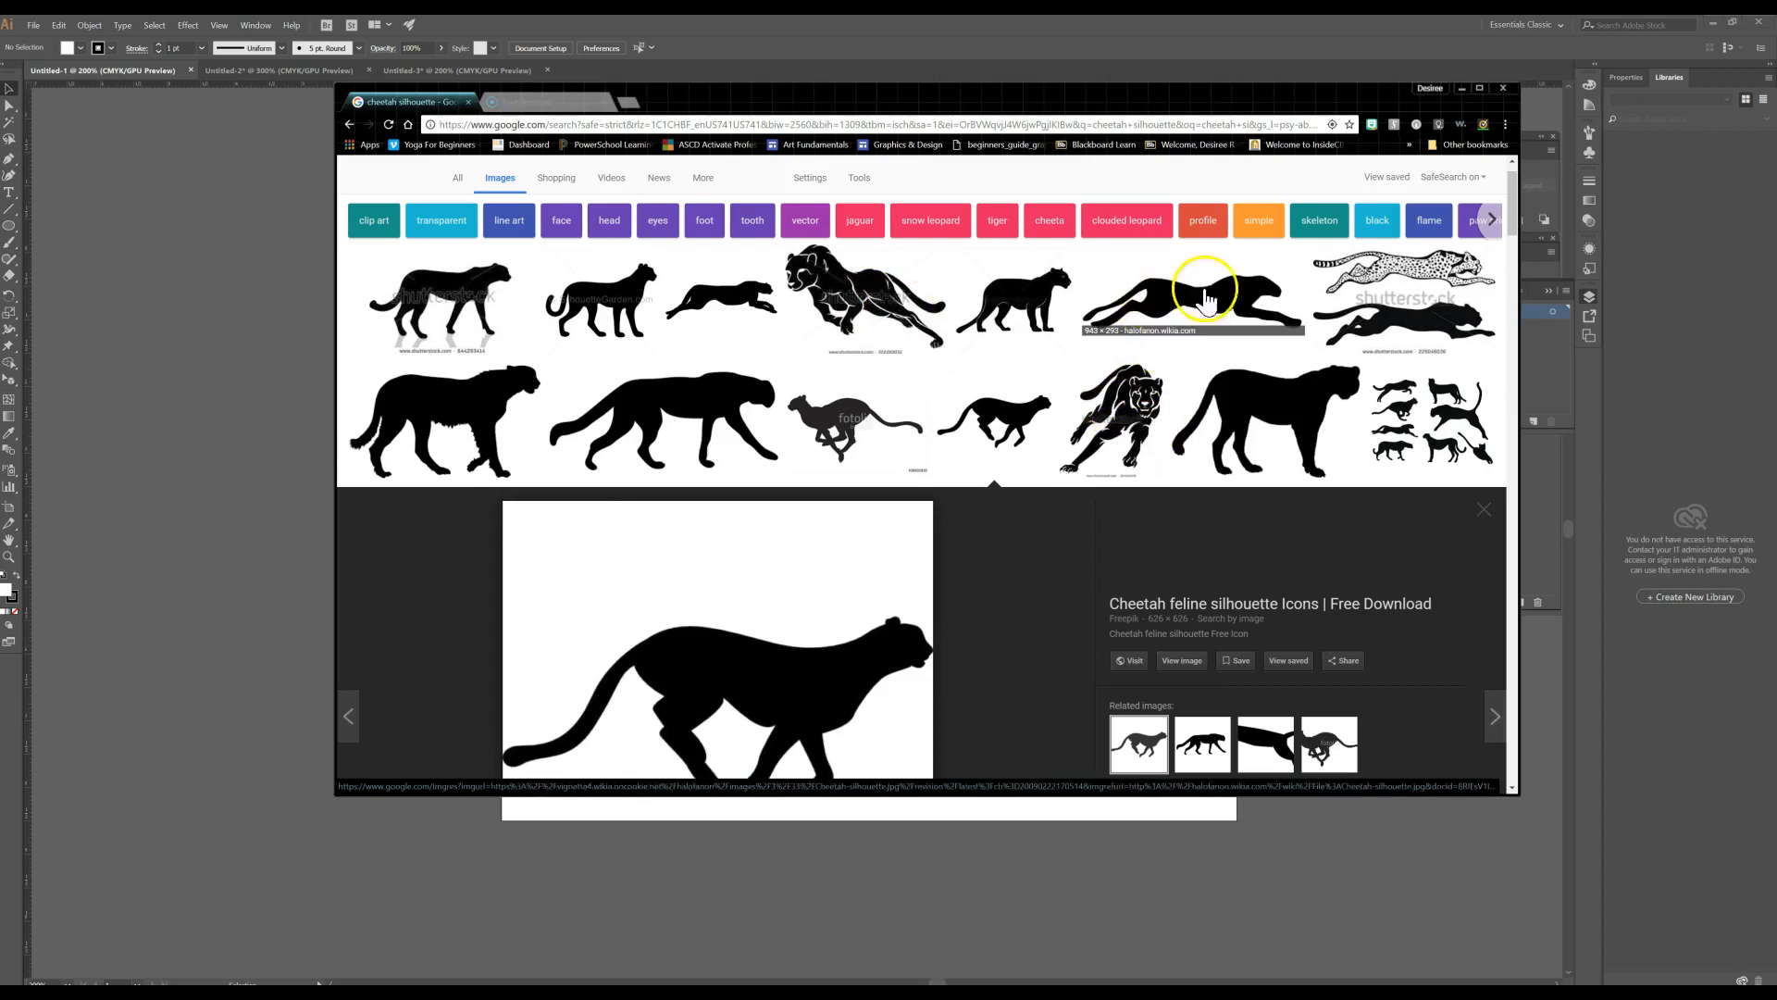
scroll(847, 432, down, 3)
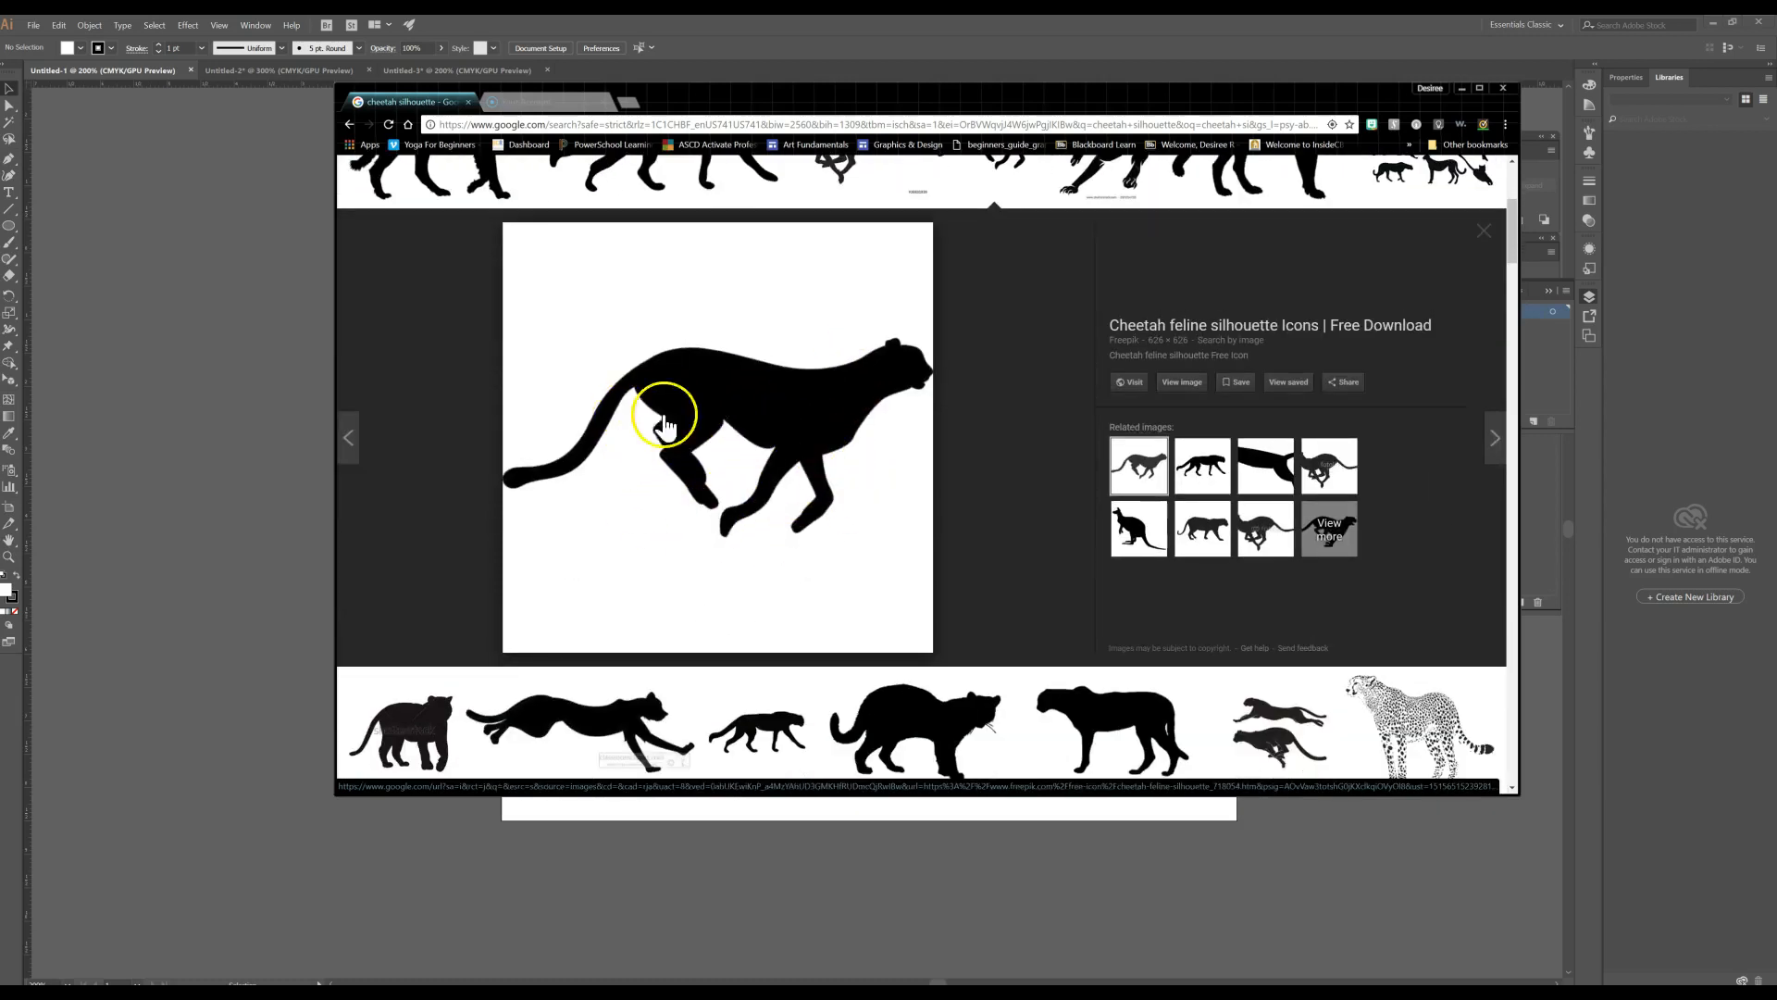
scroll(793, 449, up, 2)
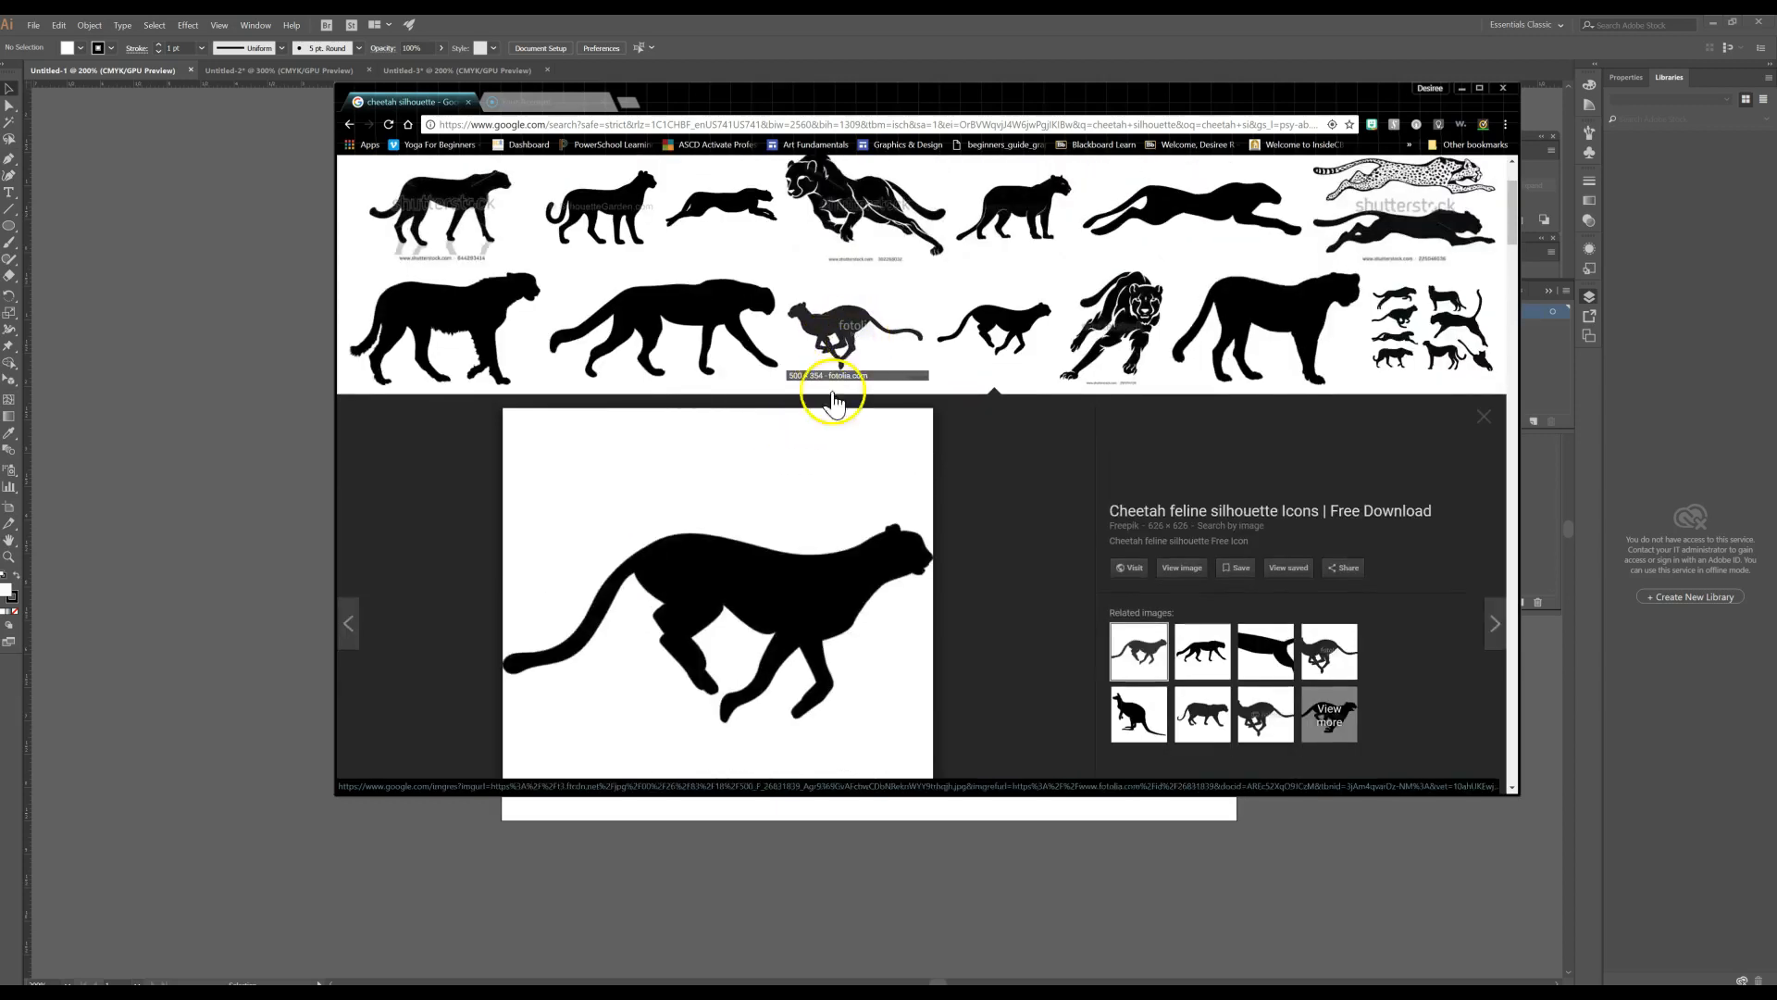
scroll(793, 587, down, 2)
- Copy the enlarged running cheetah silhouette from the browser, paste it into the Untitled-1 document and centre it on the artboard
right_click(822, 501)
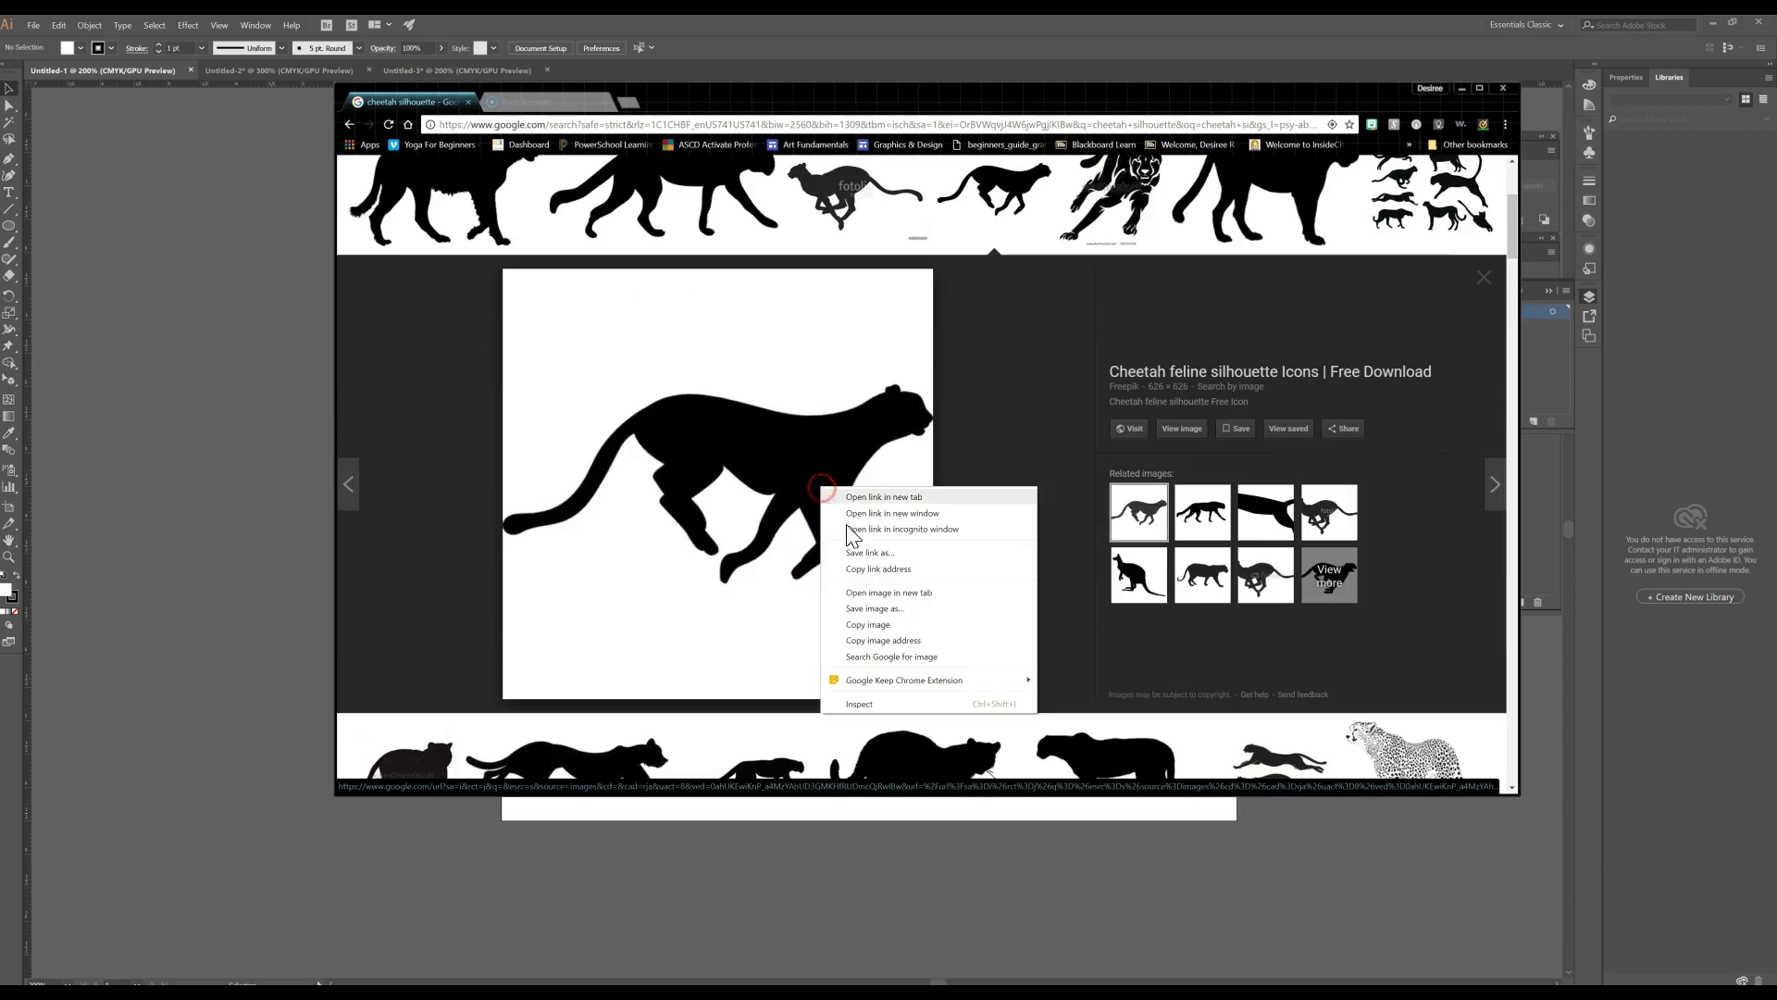
click(881, 625)
click(1460, 88)
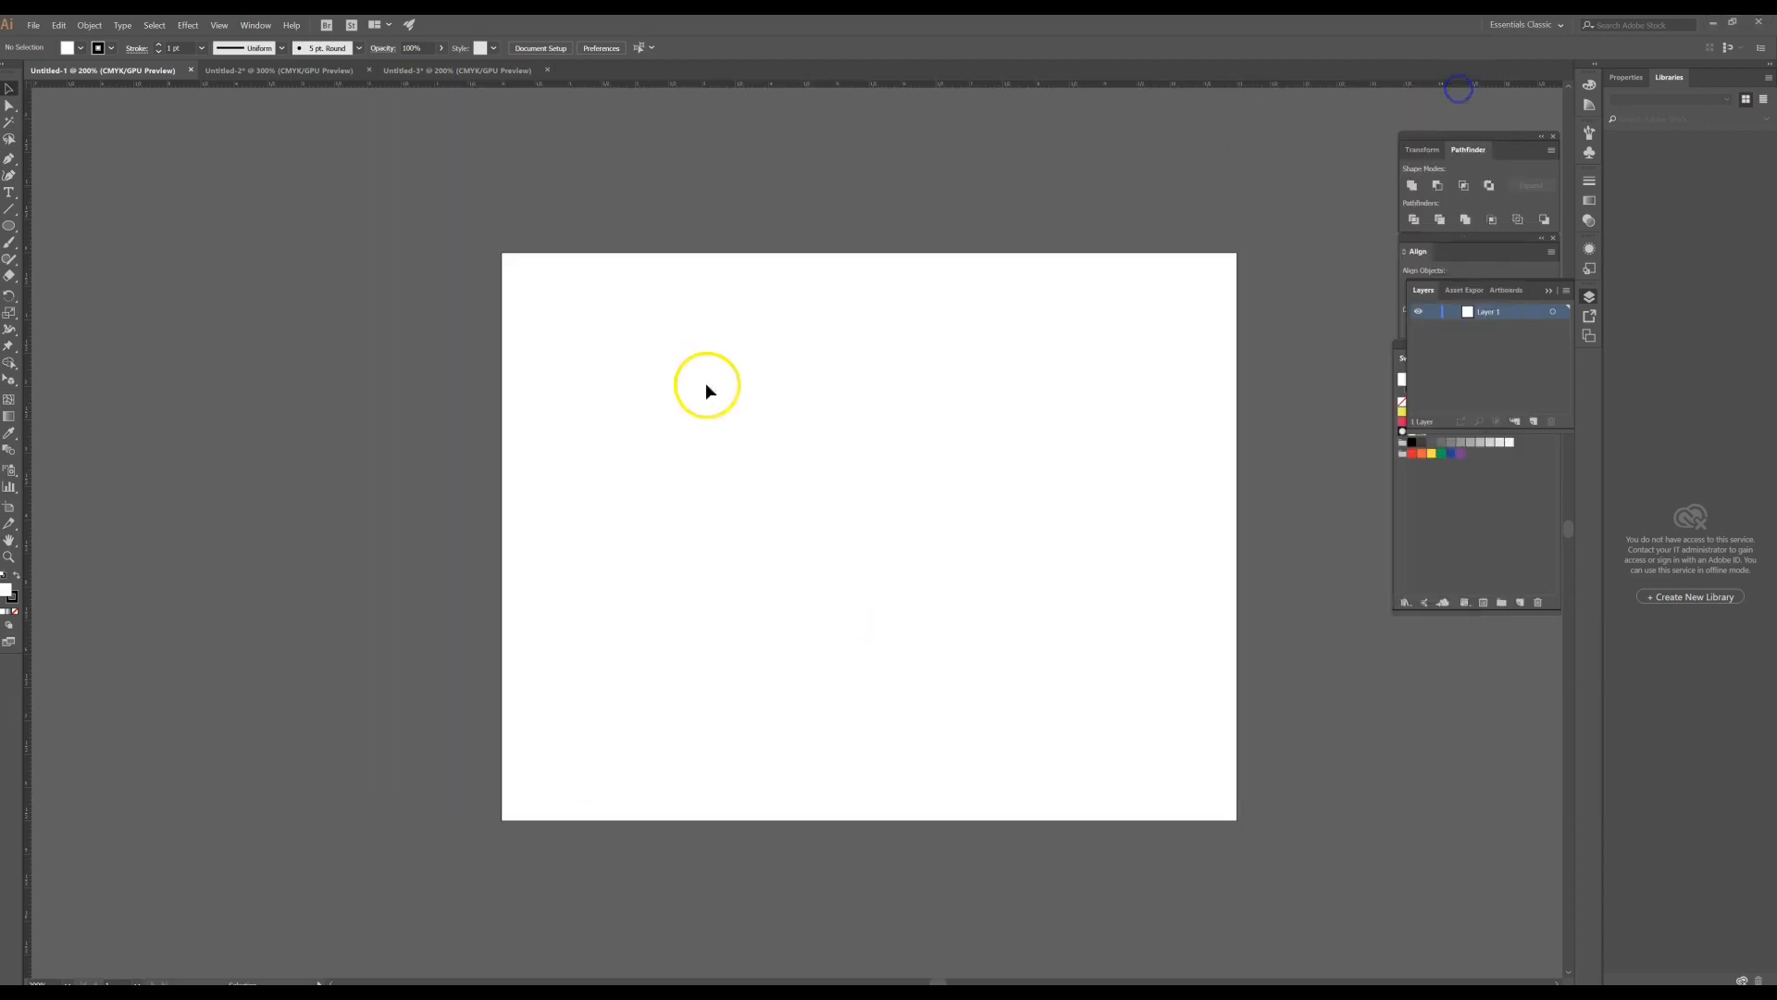
click(709, 391)
key(ctrl+v)
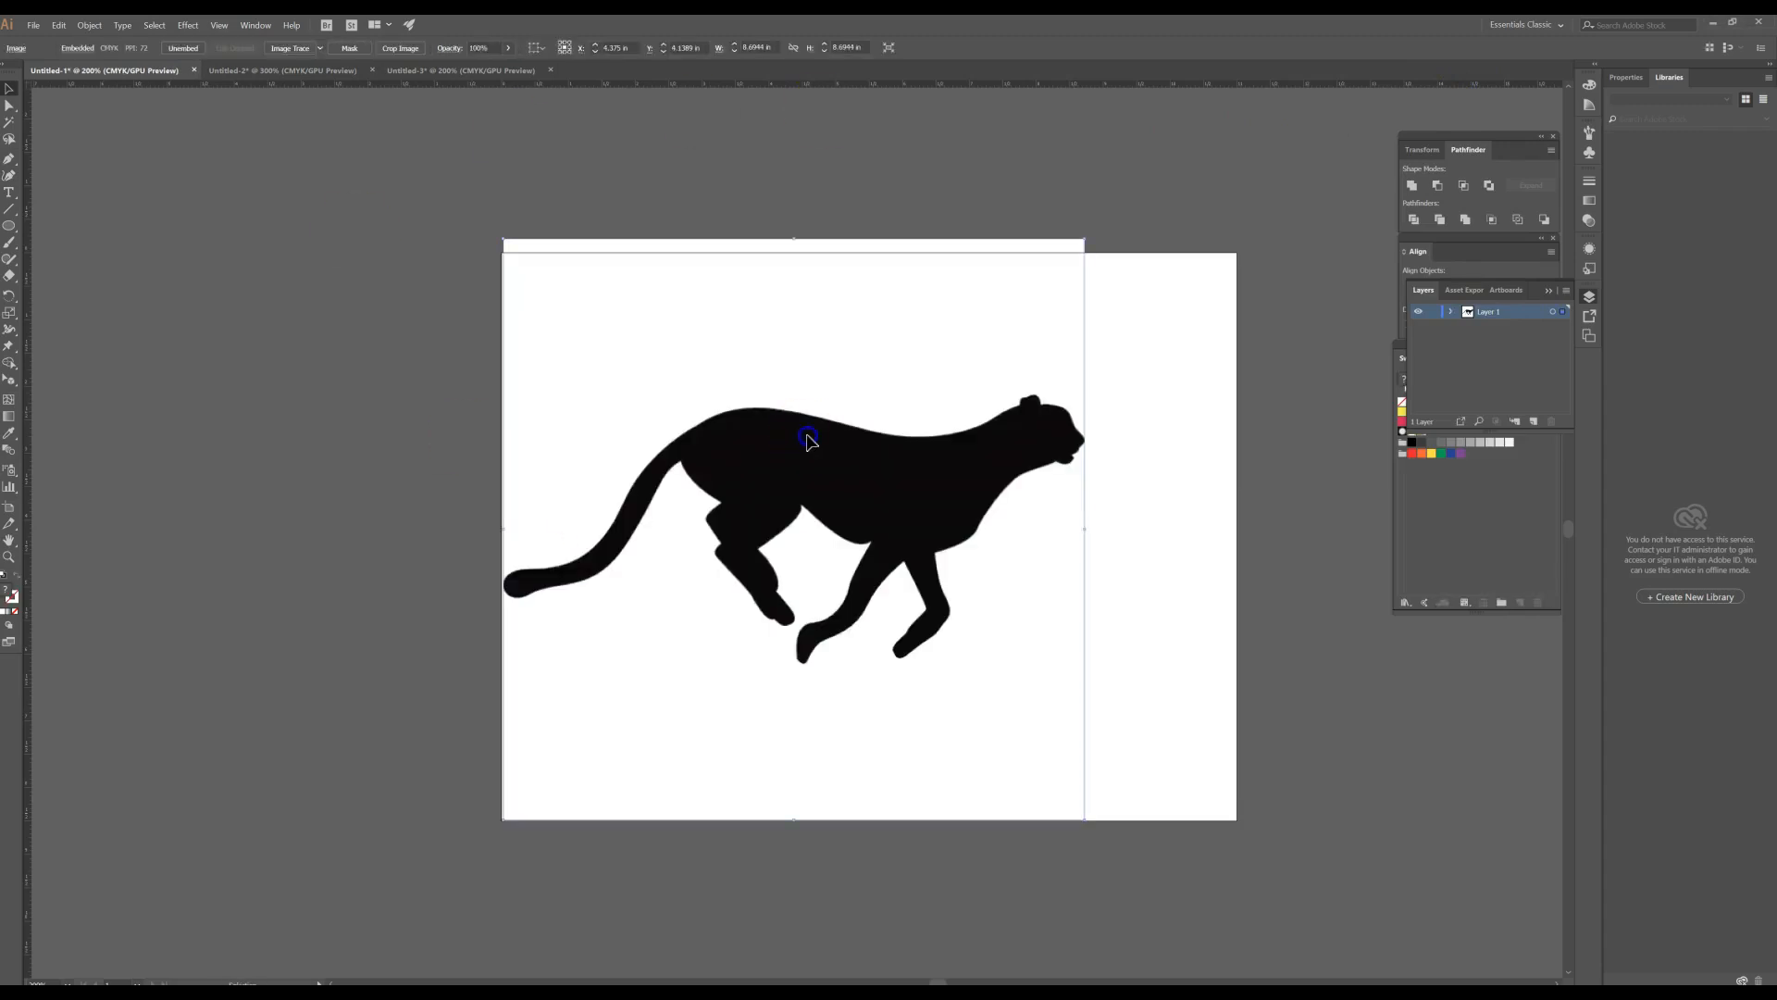
drag(808, 441, 860, 449)
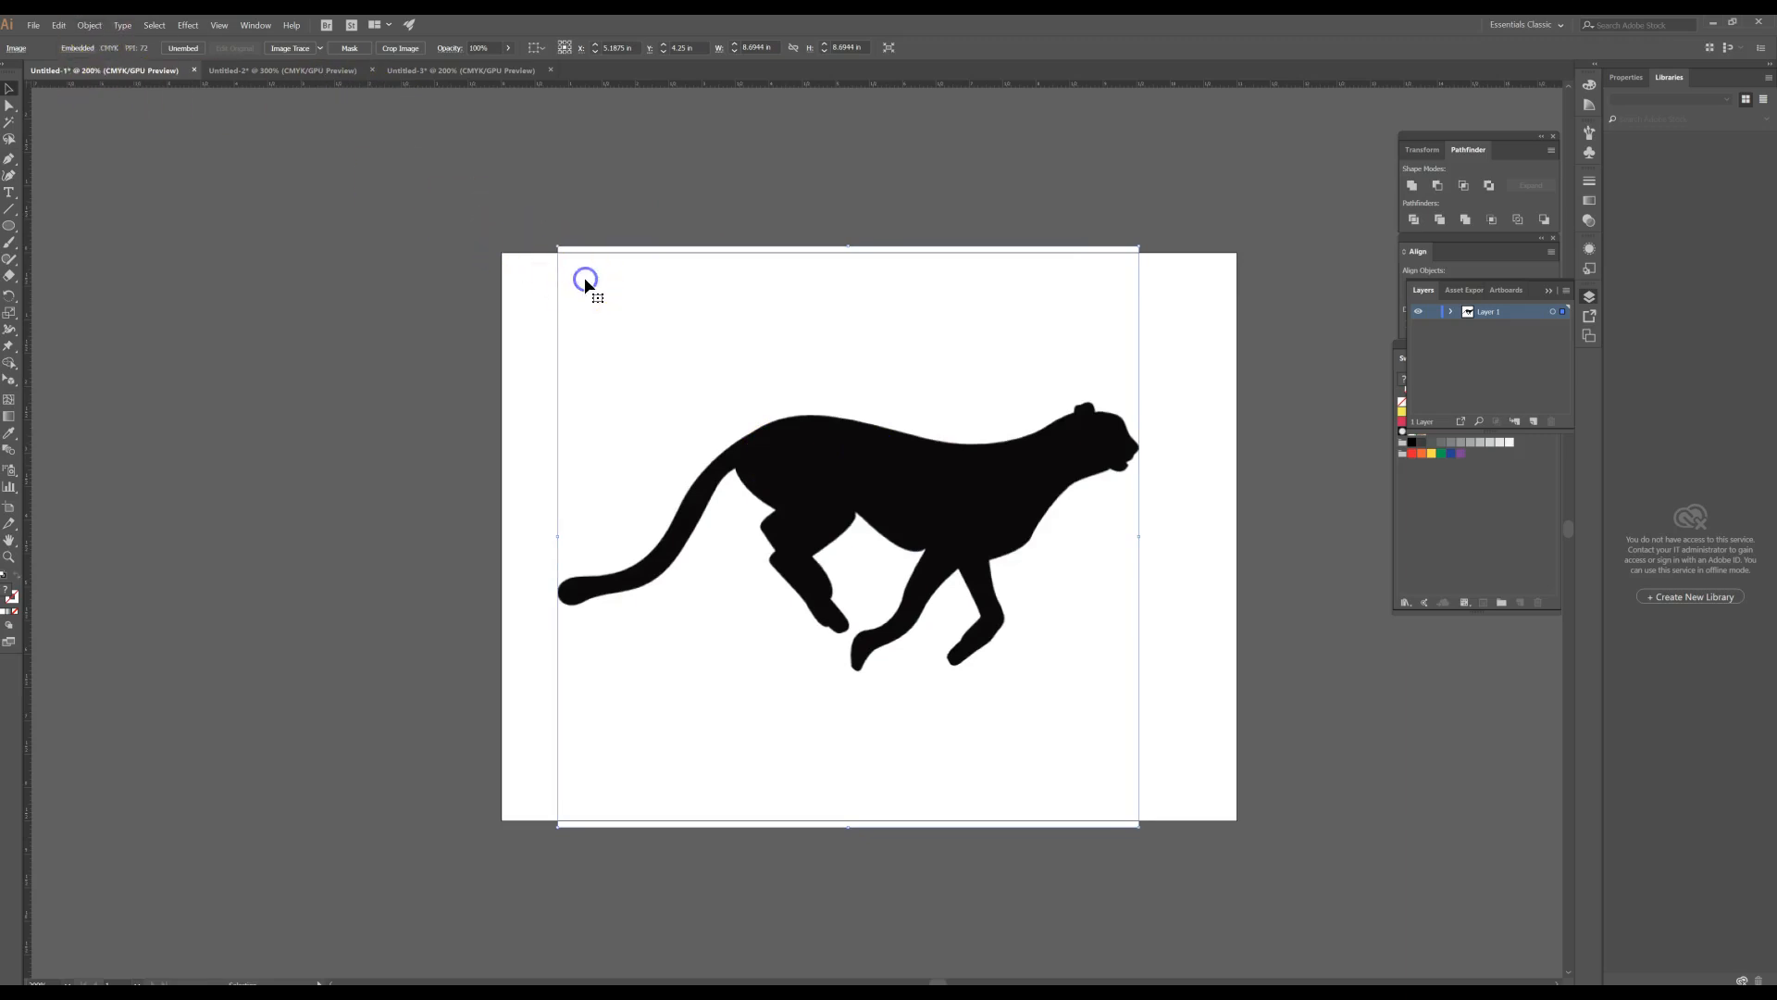
- Convert the pasted cheetah image into vector paths with Image Trace, using Make and Expand
click(92, 25)
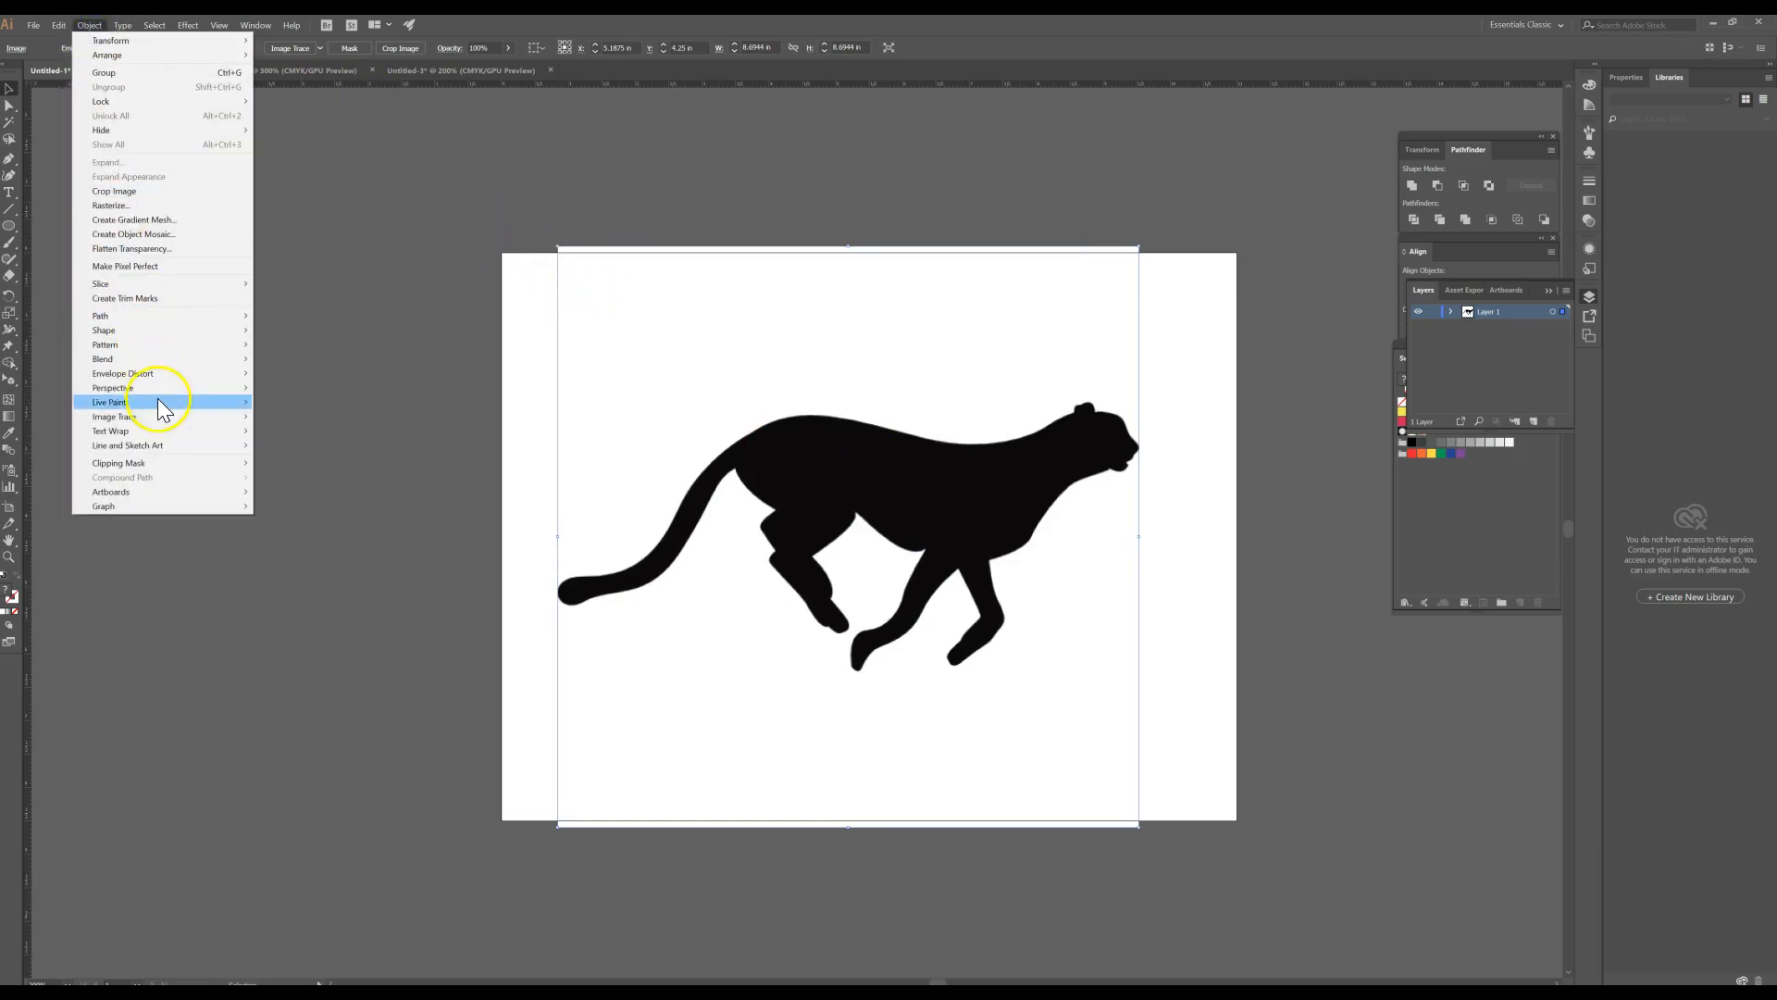
mouse_move(162, 409)
click(286, 429)
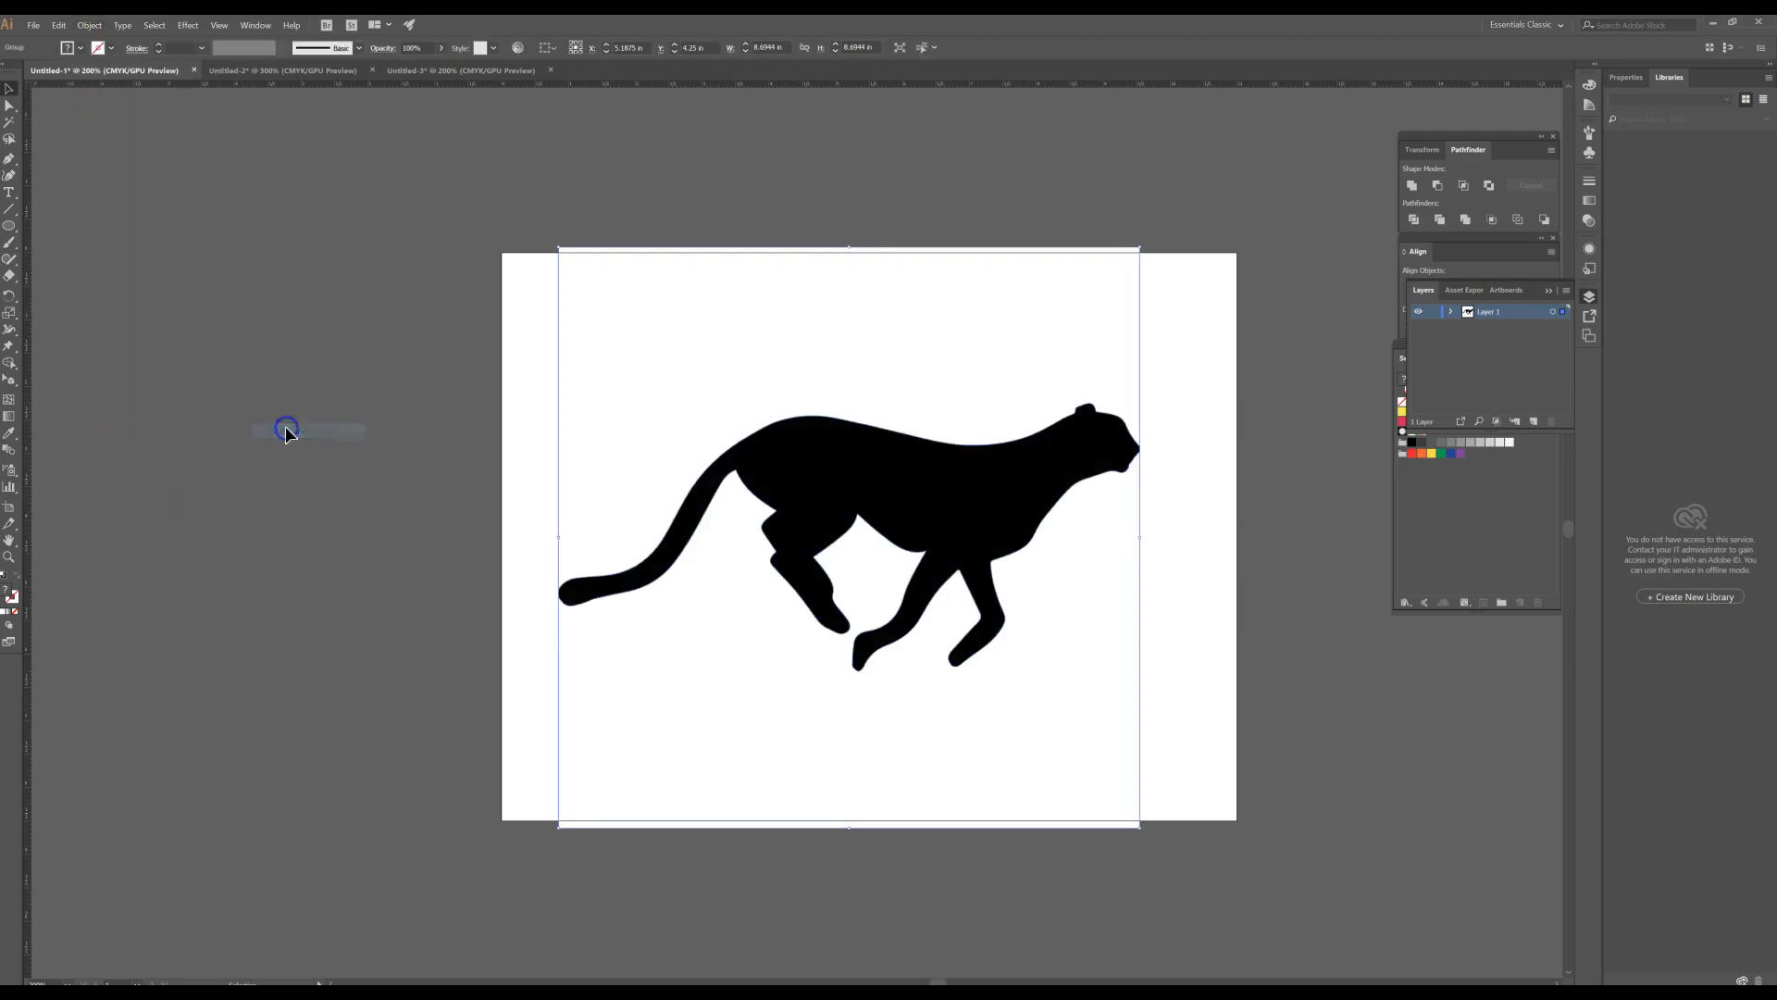
click(526, 379)
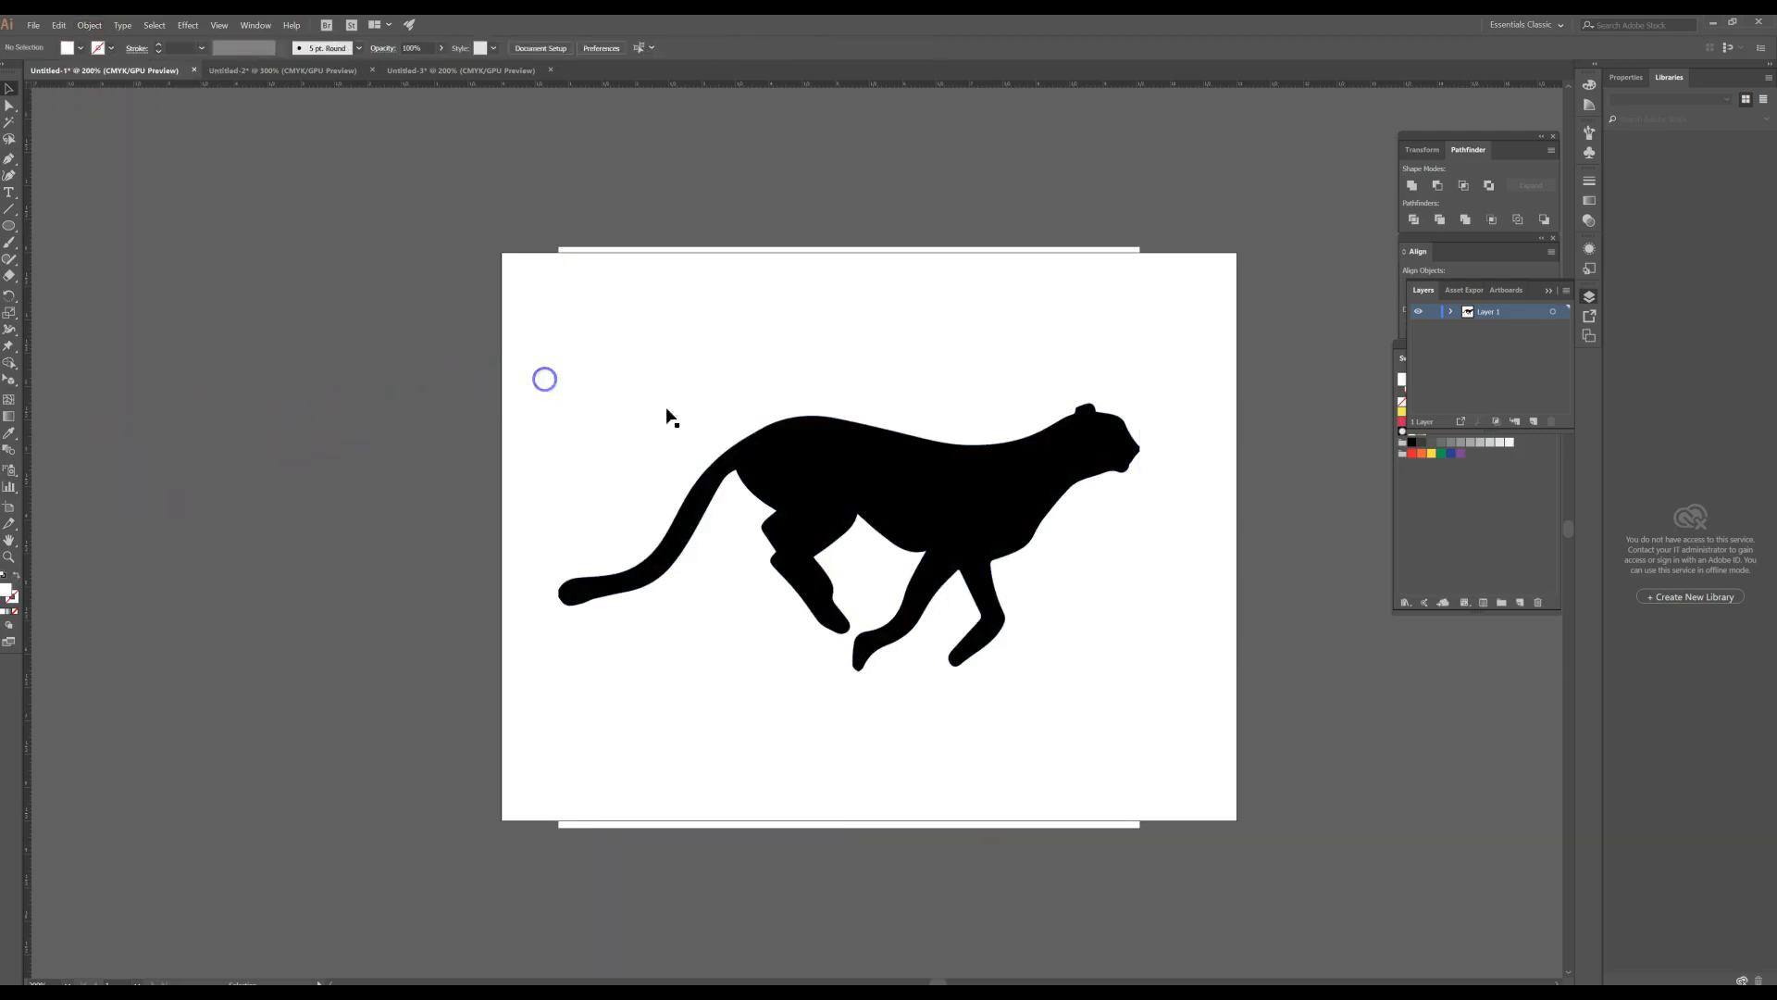
- Delete the white background shapes above and below the traced cheetah, leaving only the black silhouette
click(10, 124)
click(588, 263)
click(602, 286)
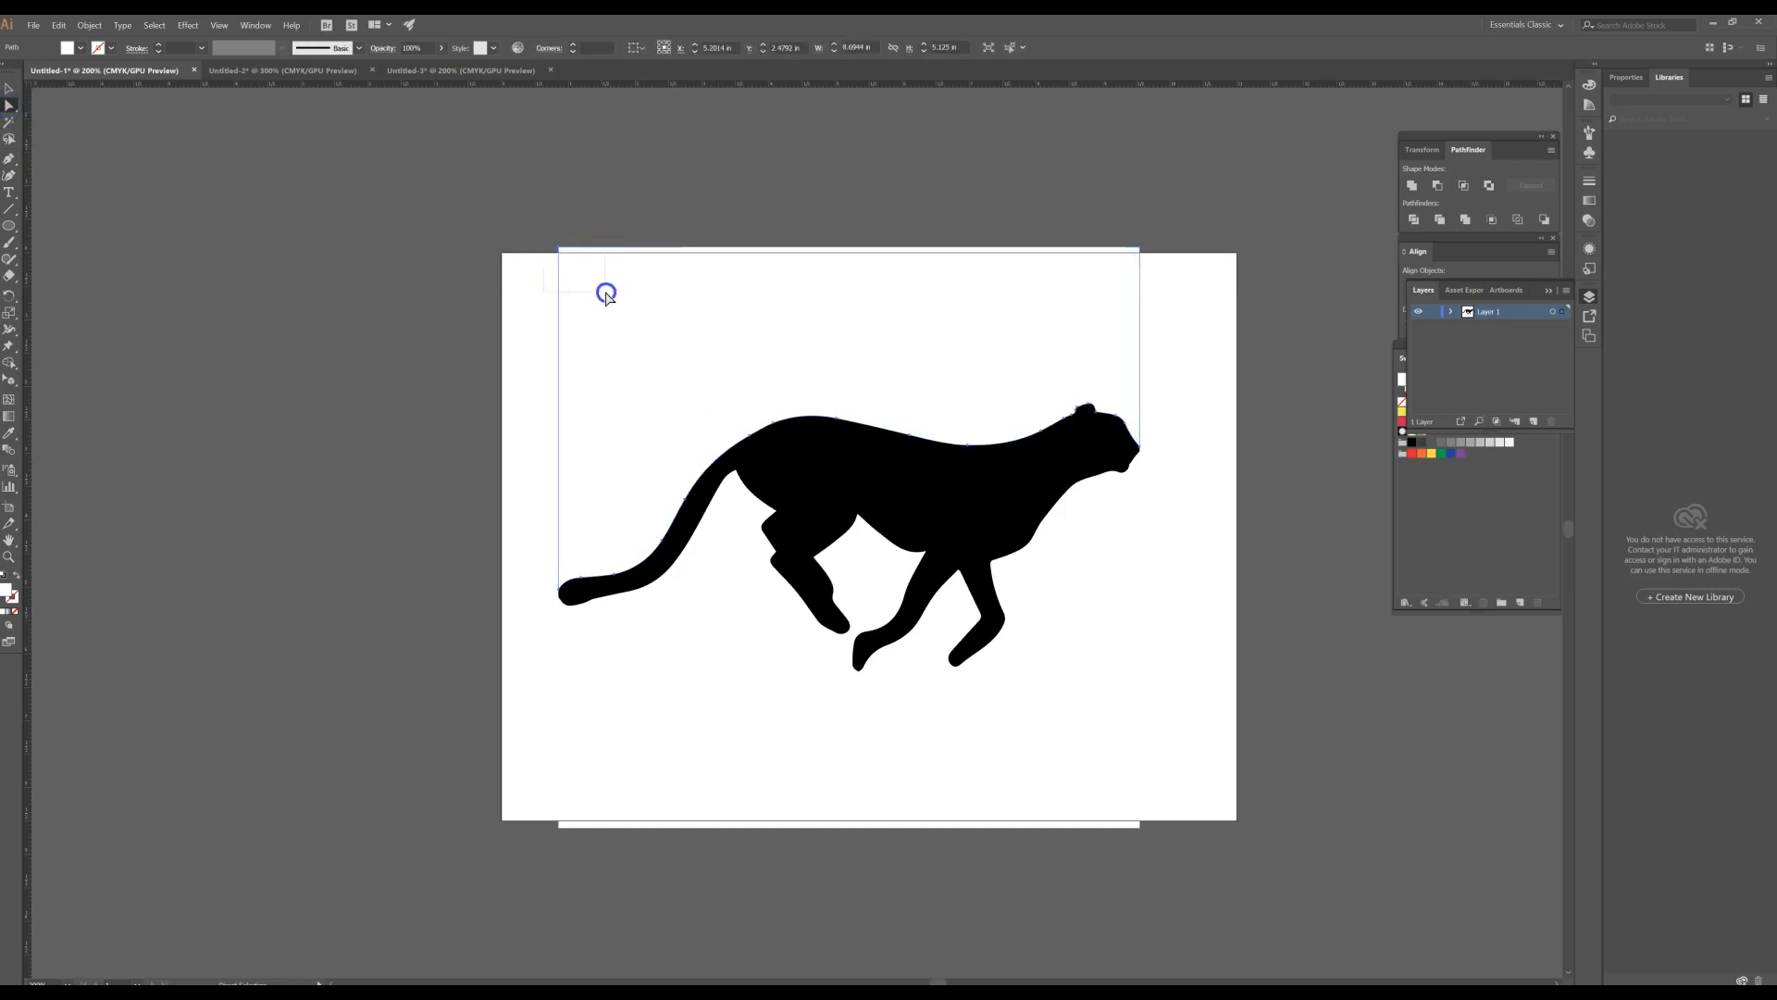
click(945, 645)
click(1196, 572)
drag(1201, 798, 1060, 847)
key(Delete)
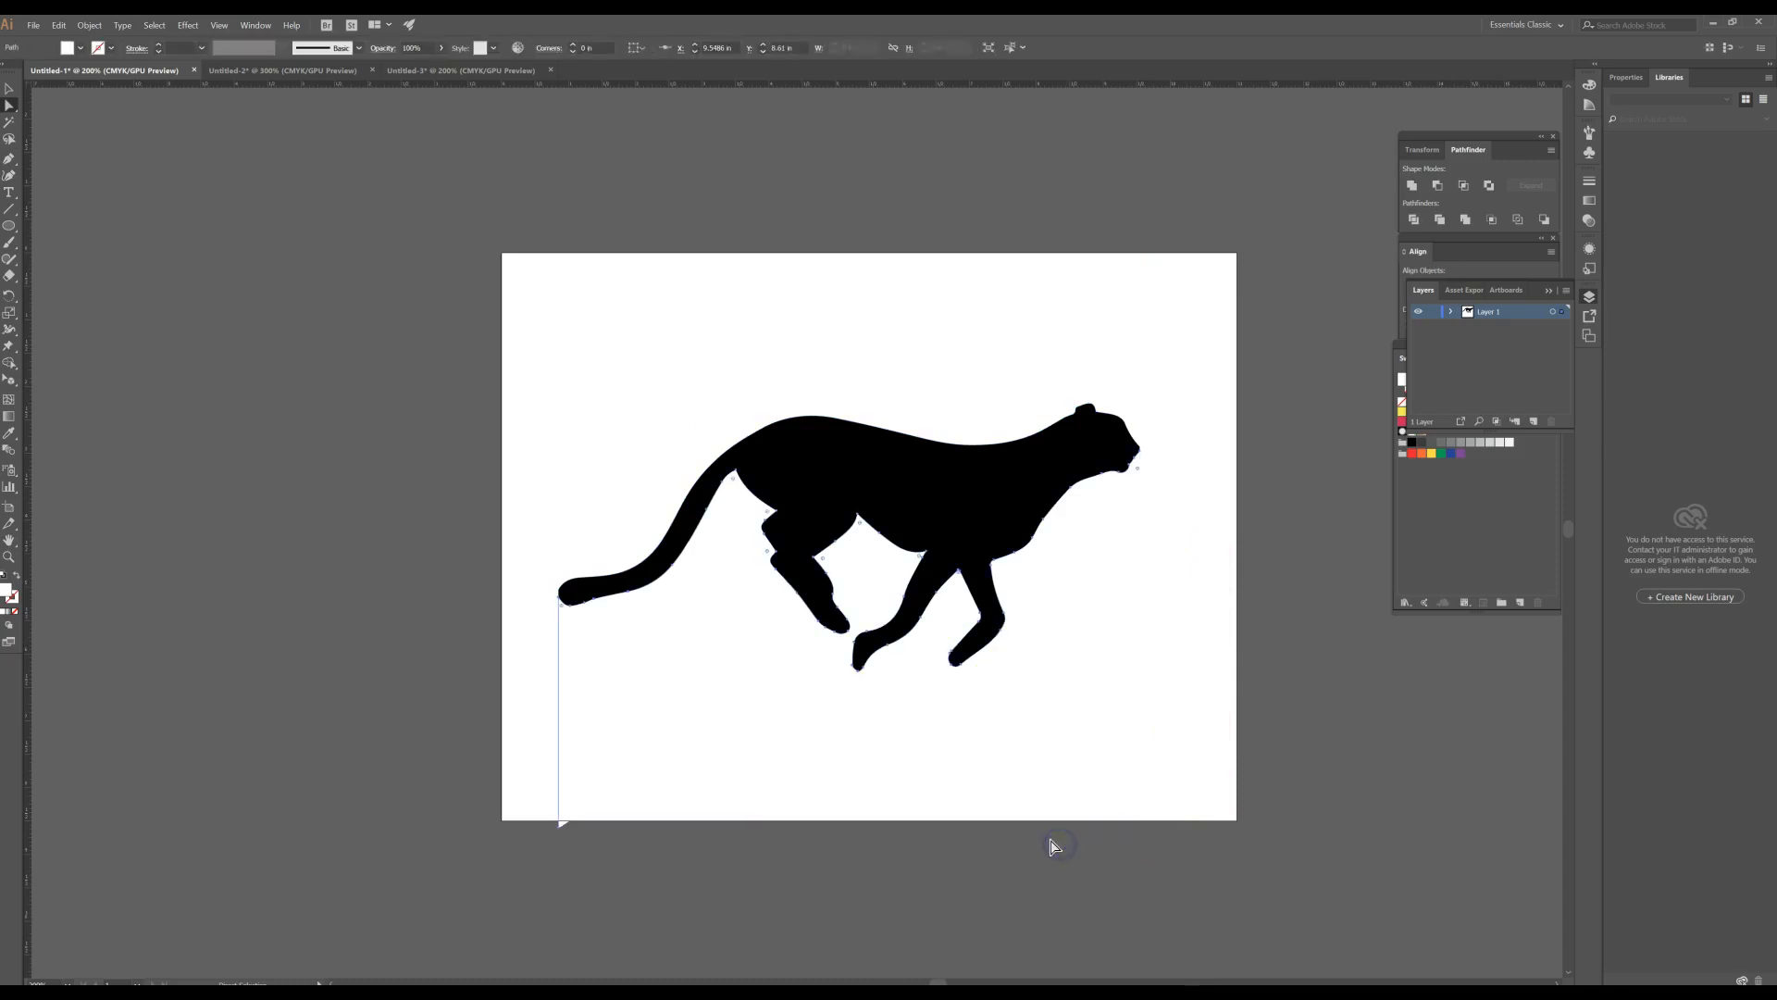
key(Delete)
- Select the whole cheetah silhouette and move it slightly upward on the artboard
click(807, 519)
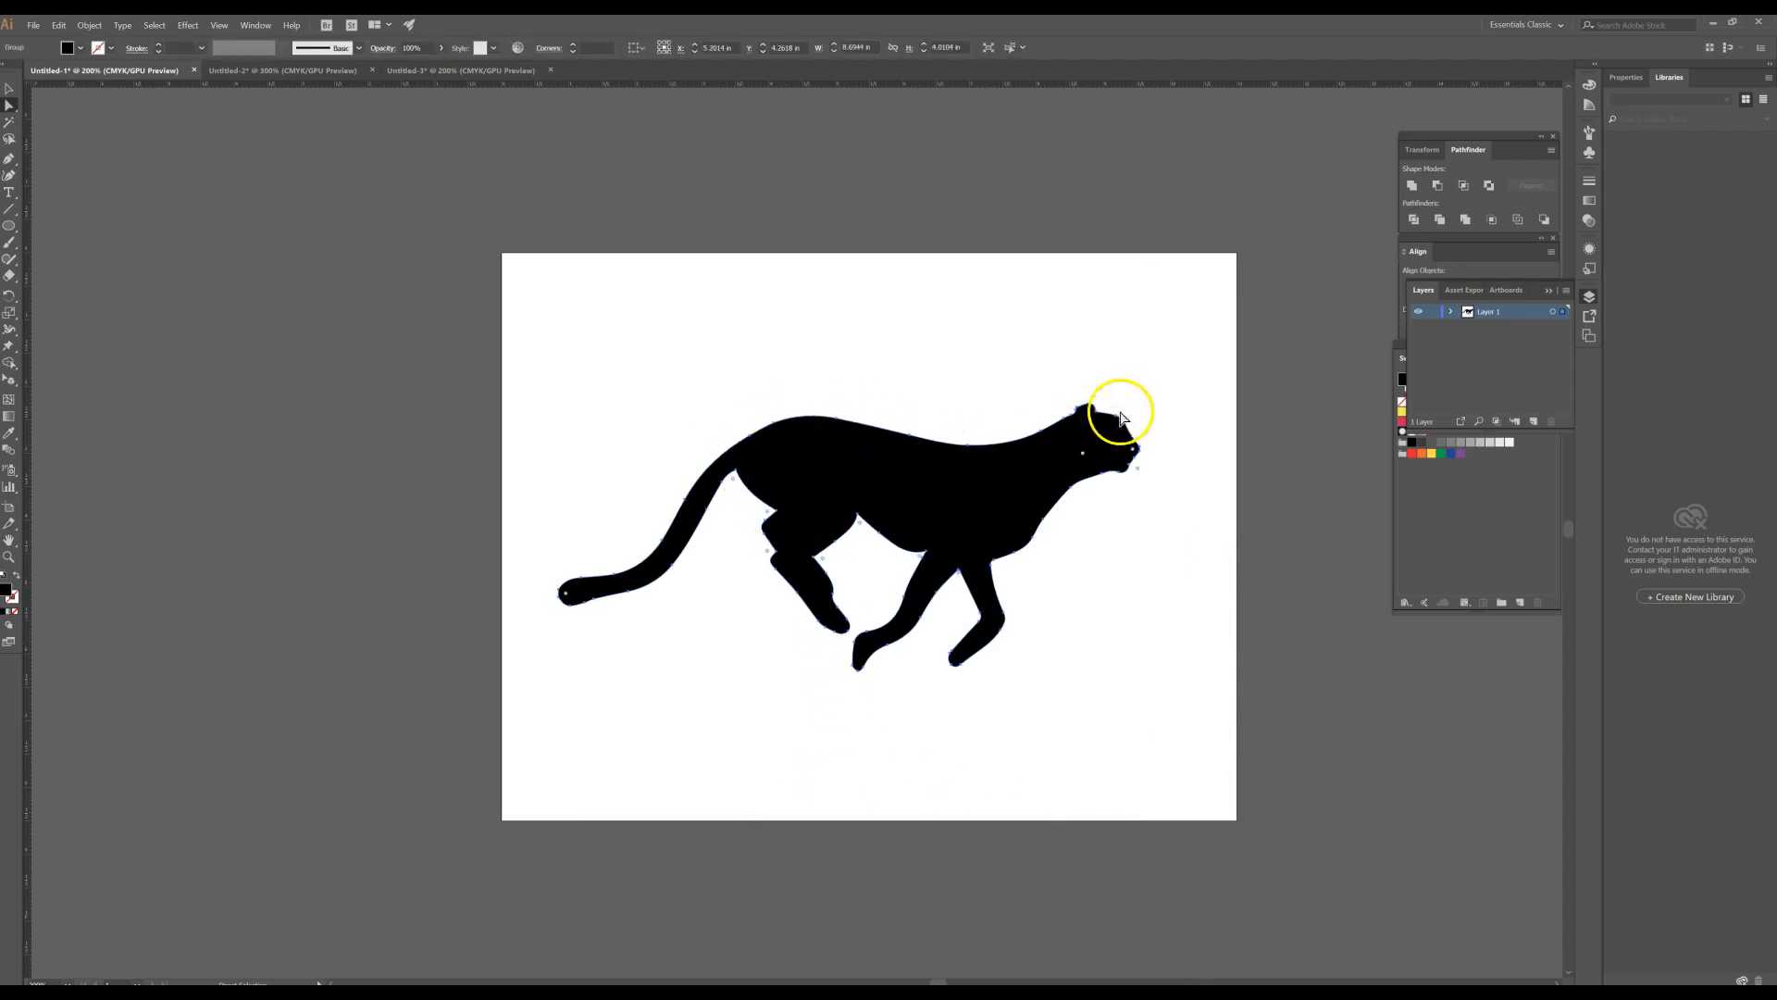
click(9, 88)
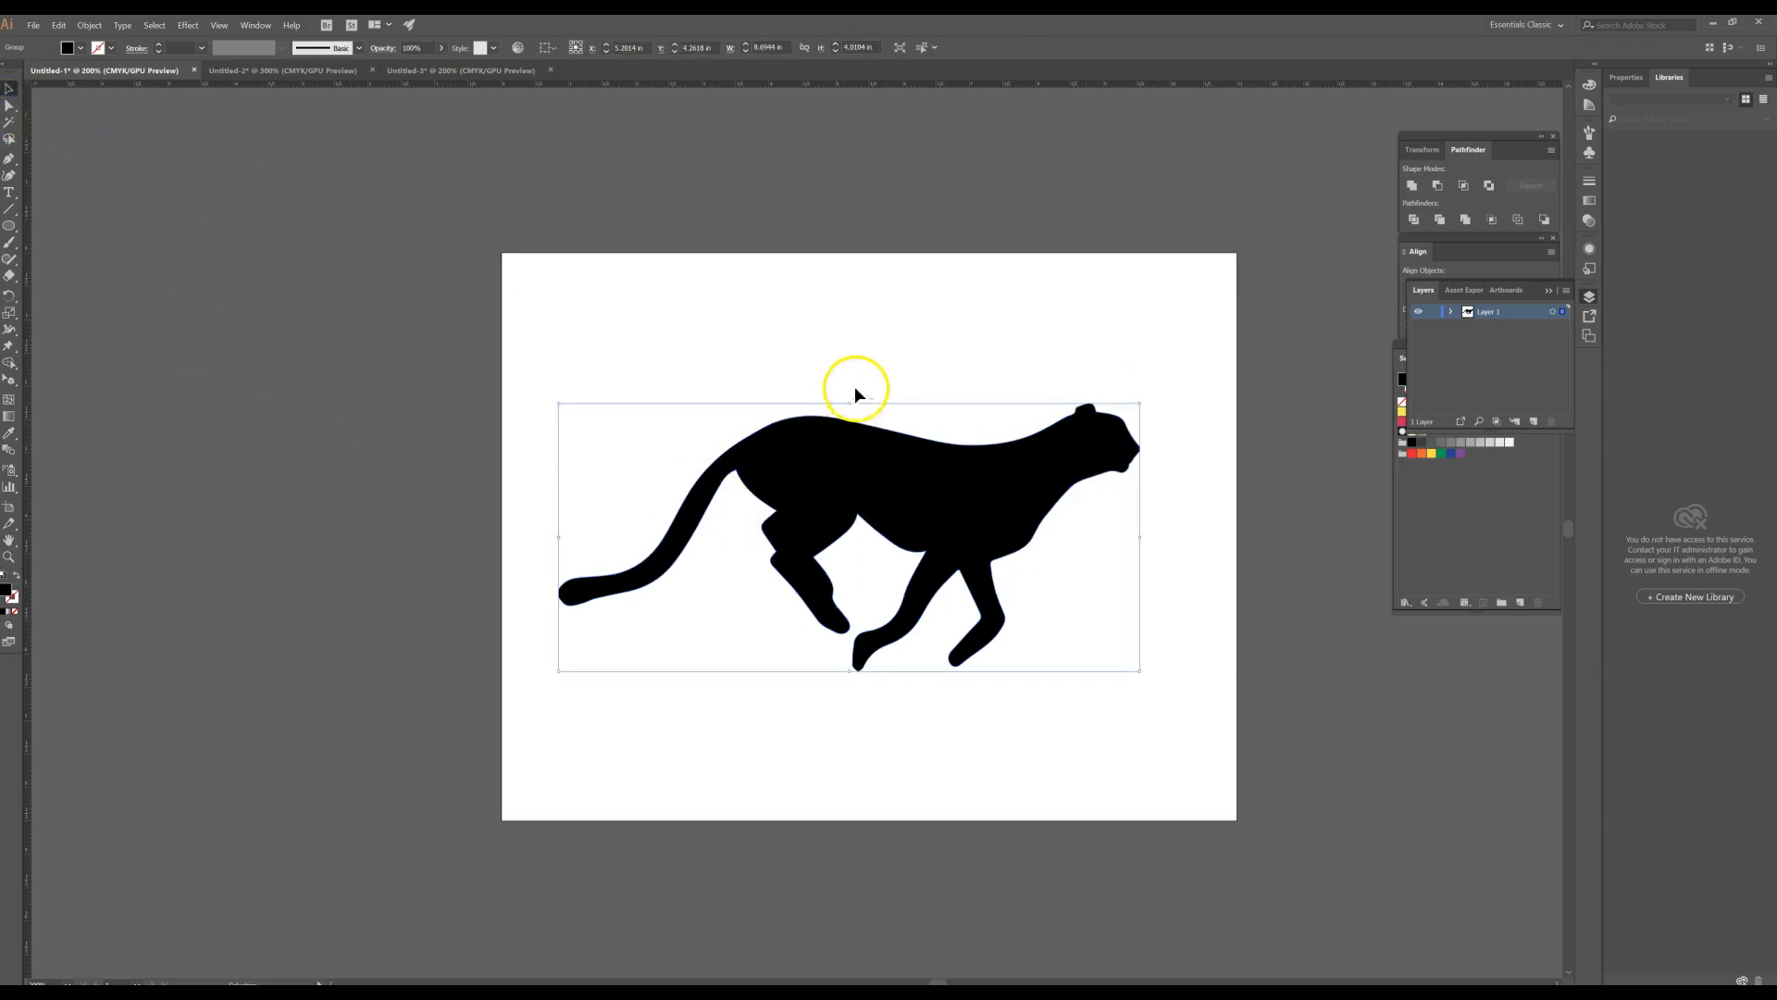
drag(845, 476, 851, 449)
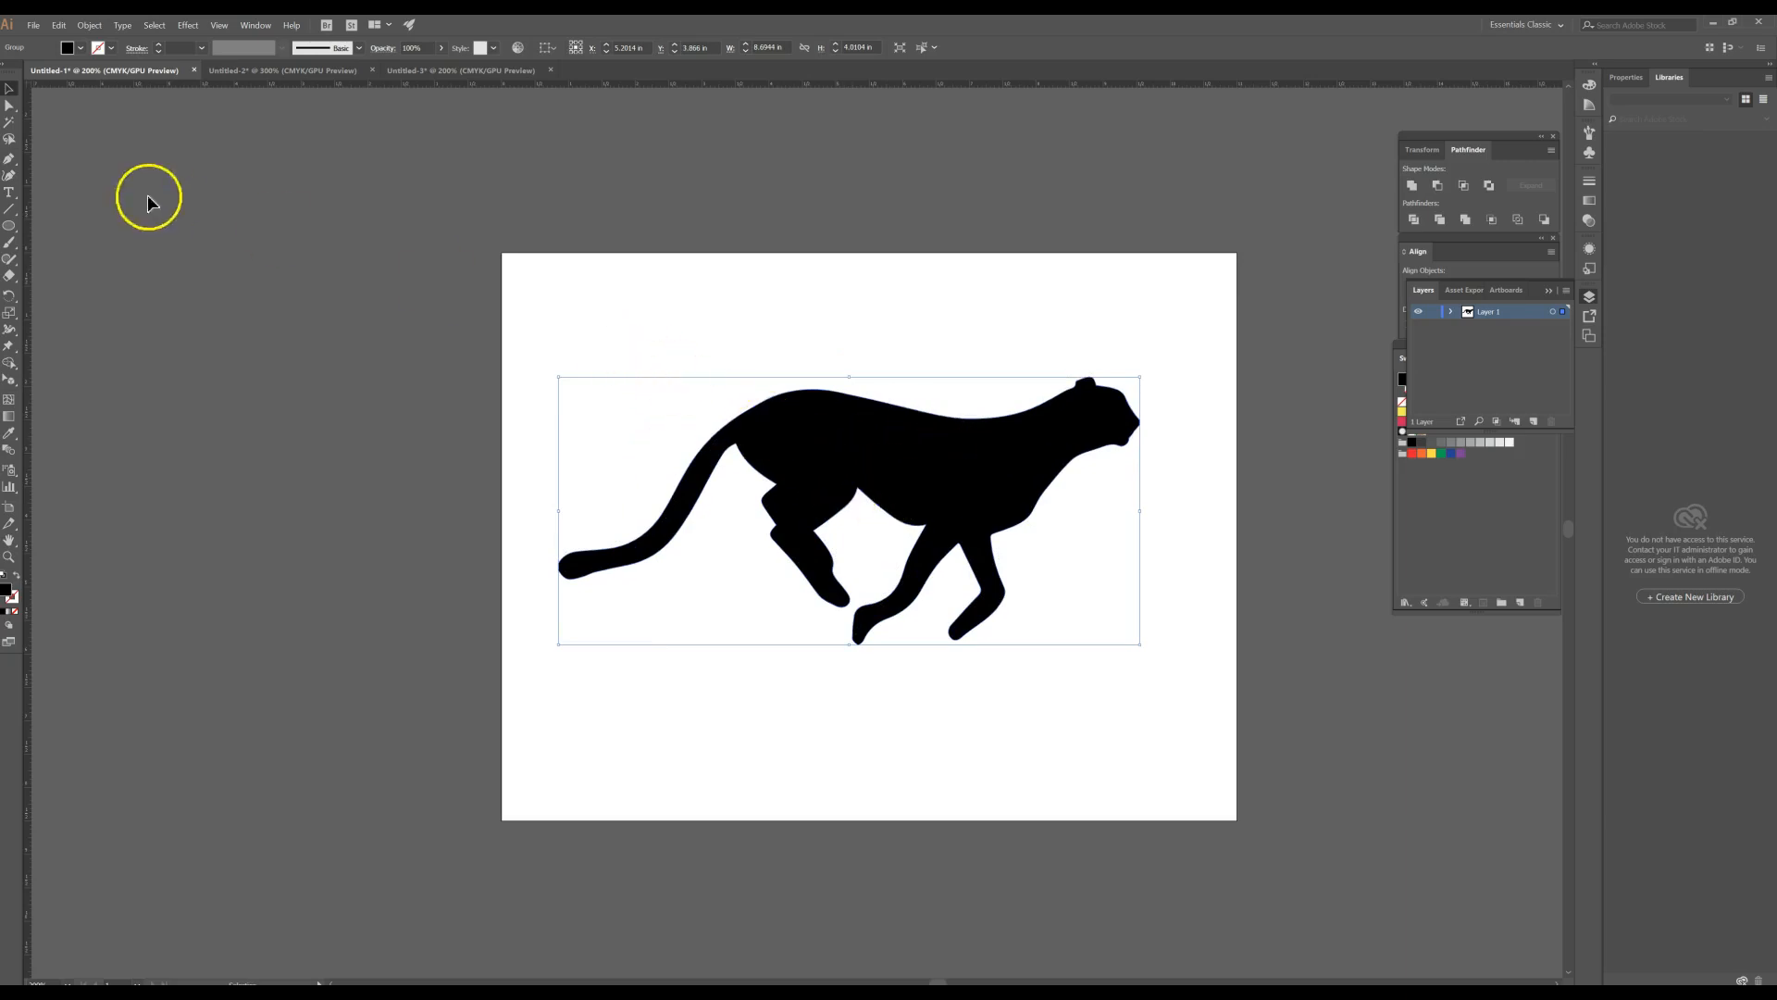
- Give the cheetah no fill and a black stroke, and move the outline to the upper part of the artboard
click(67, 48)
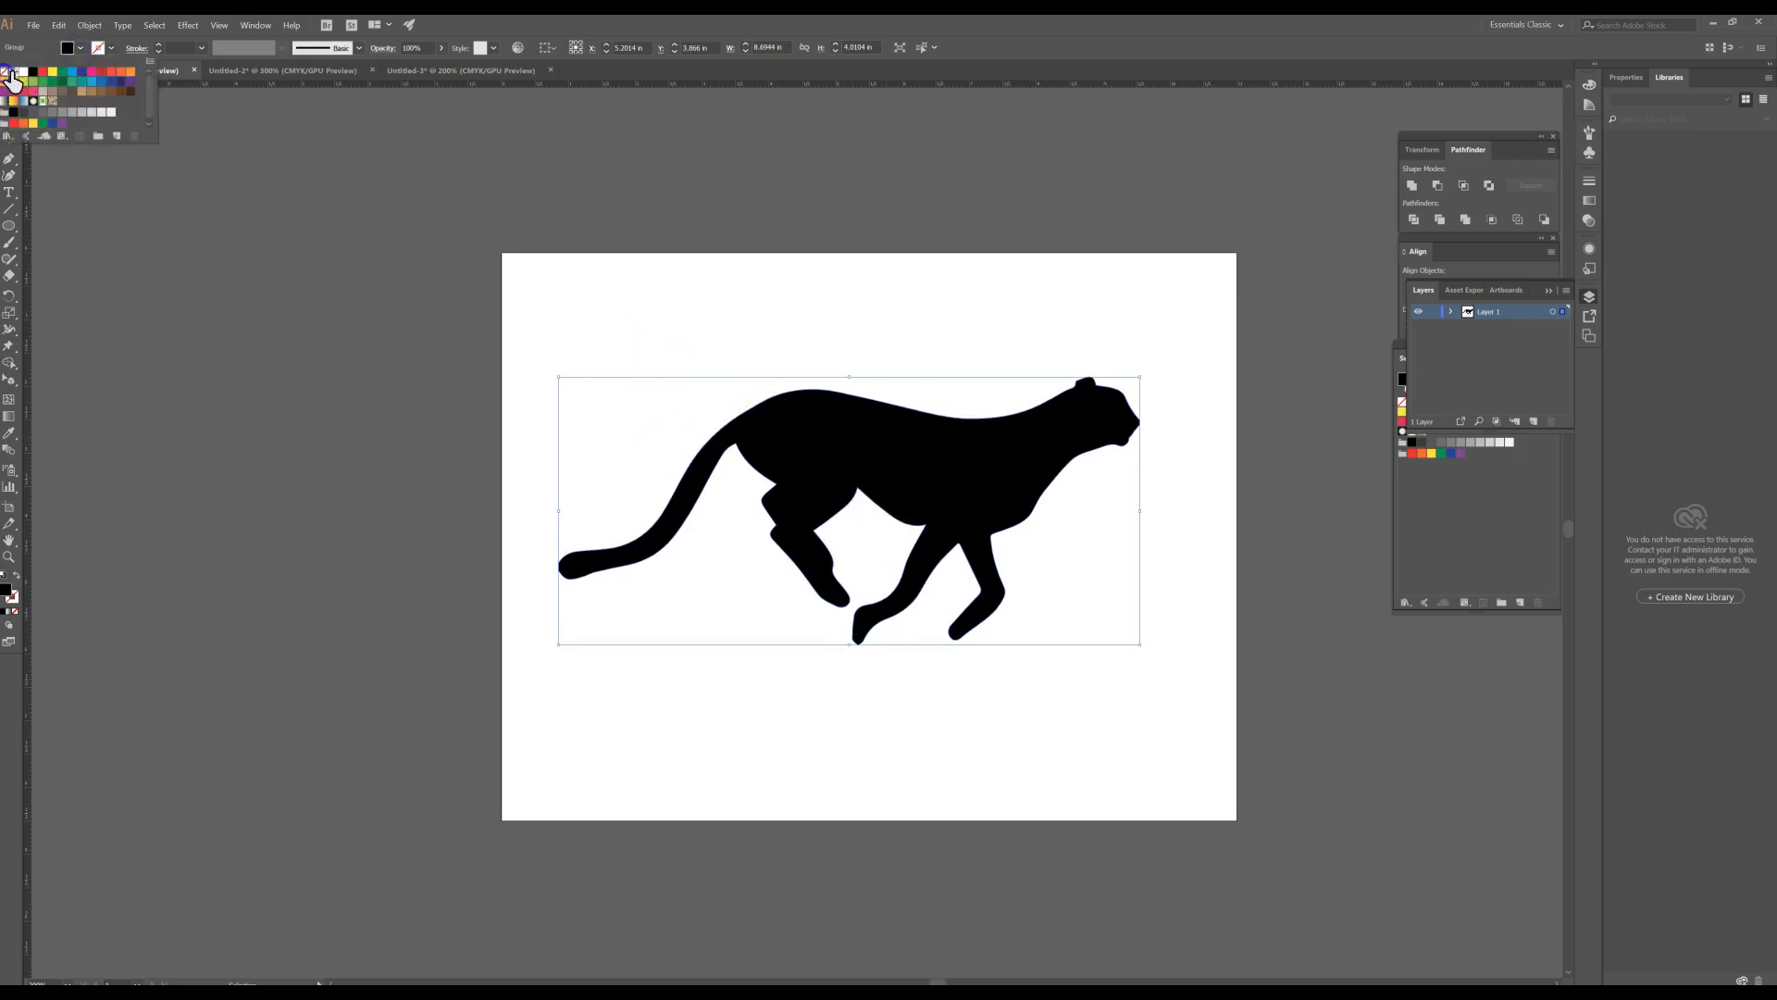
click(11, 73)
click(110, 48)
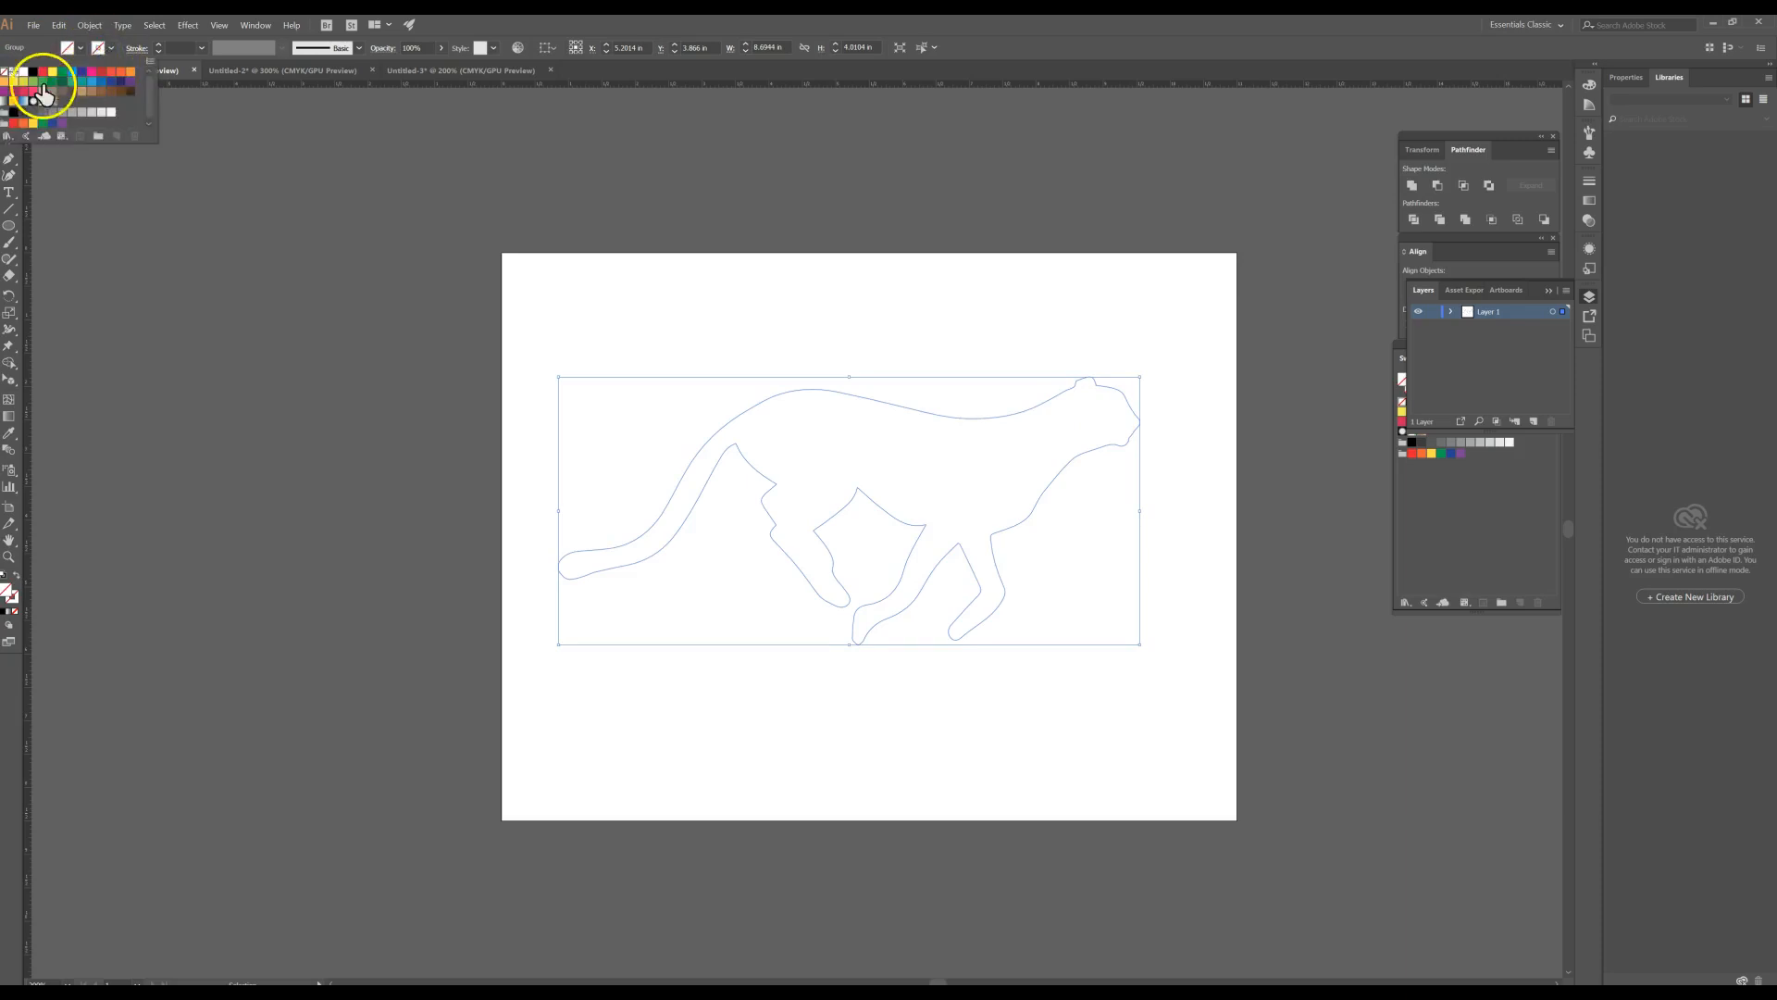
click(42, 75)
click(803, 387)
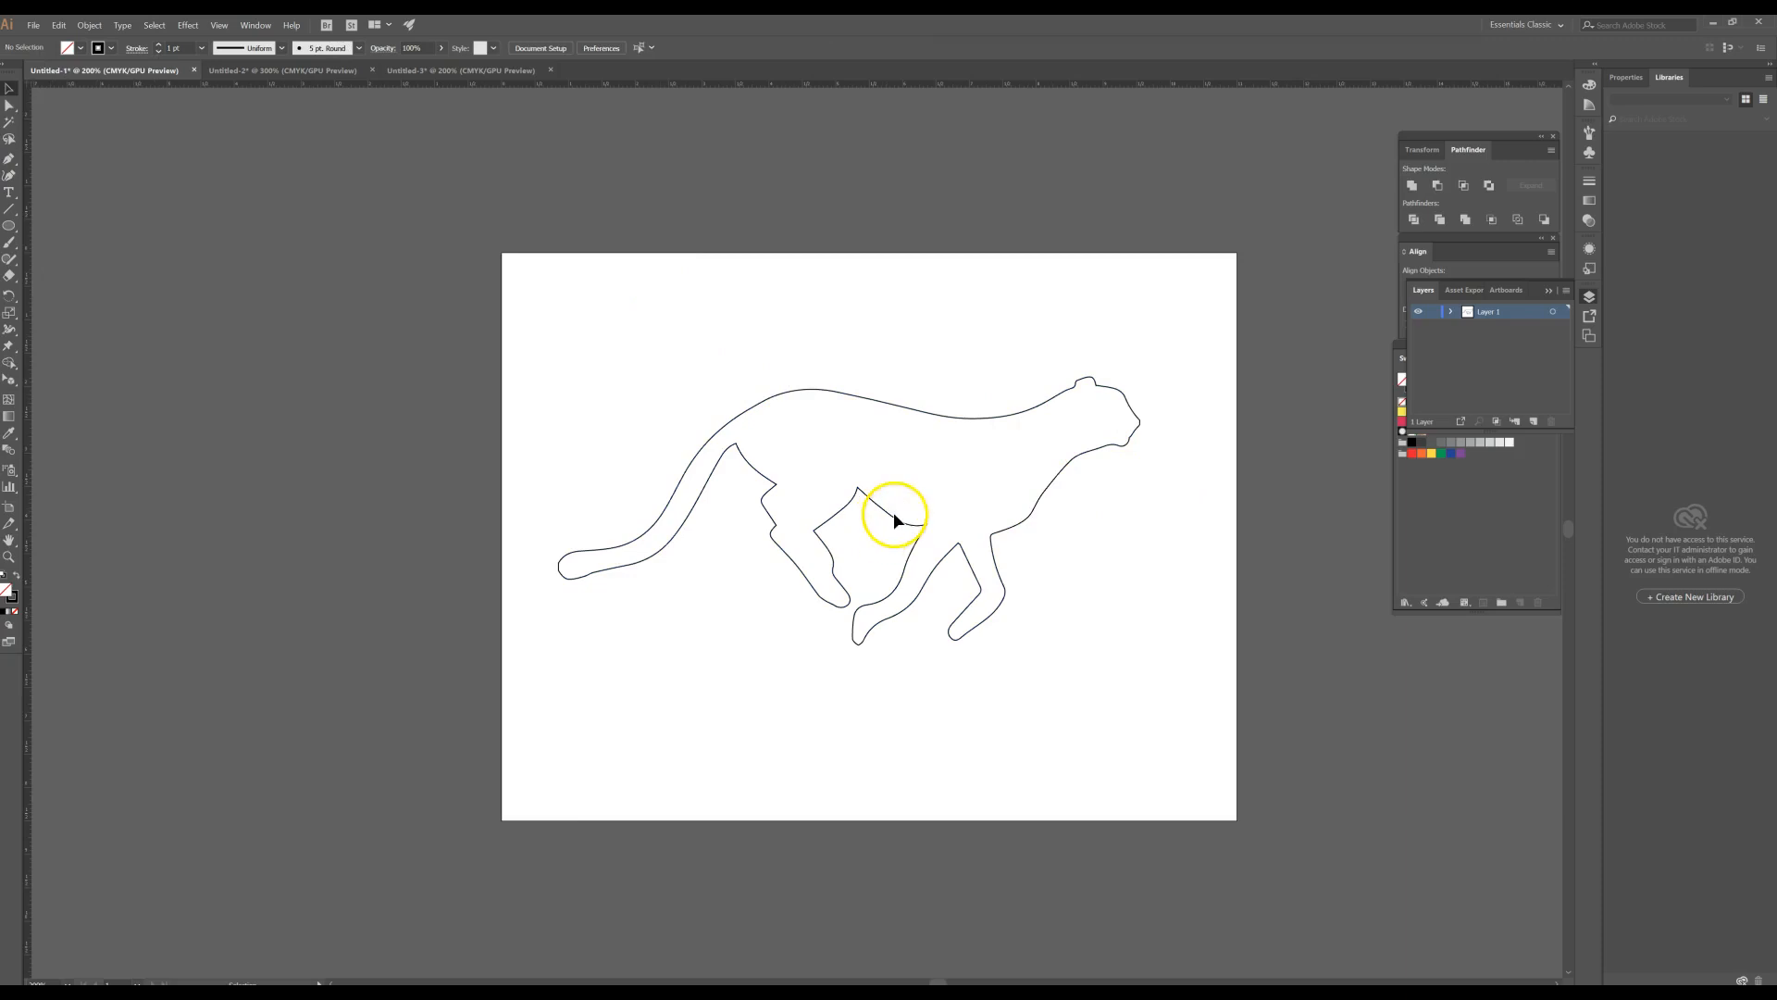
drag(916, 408, 929, 349)
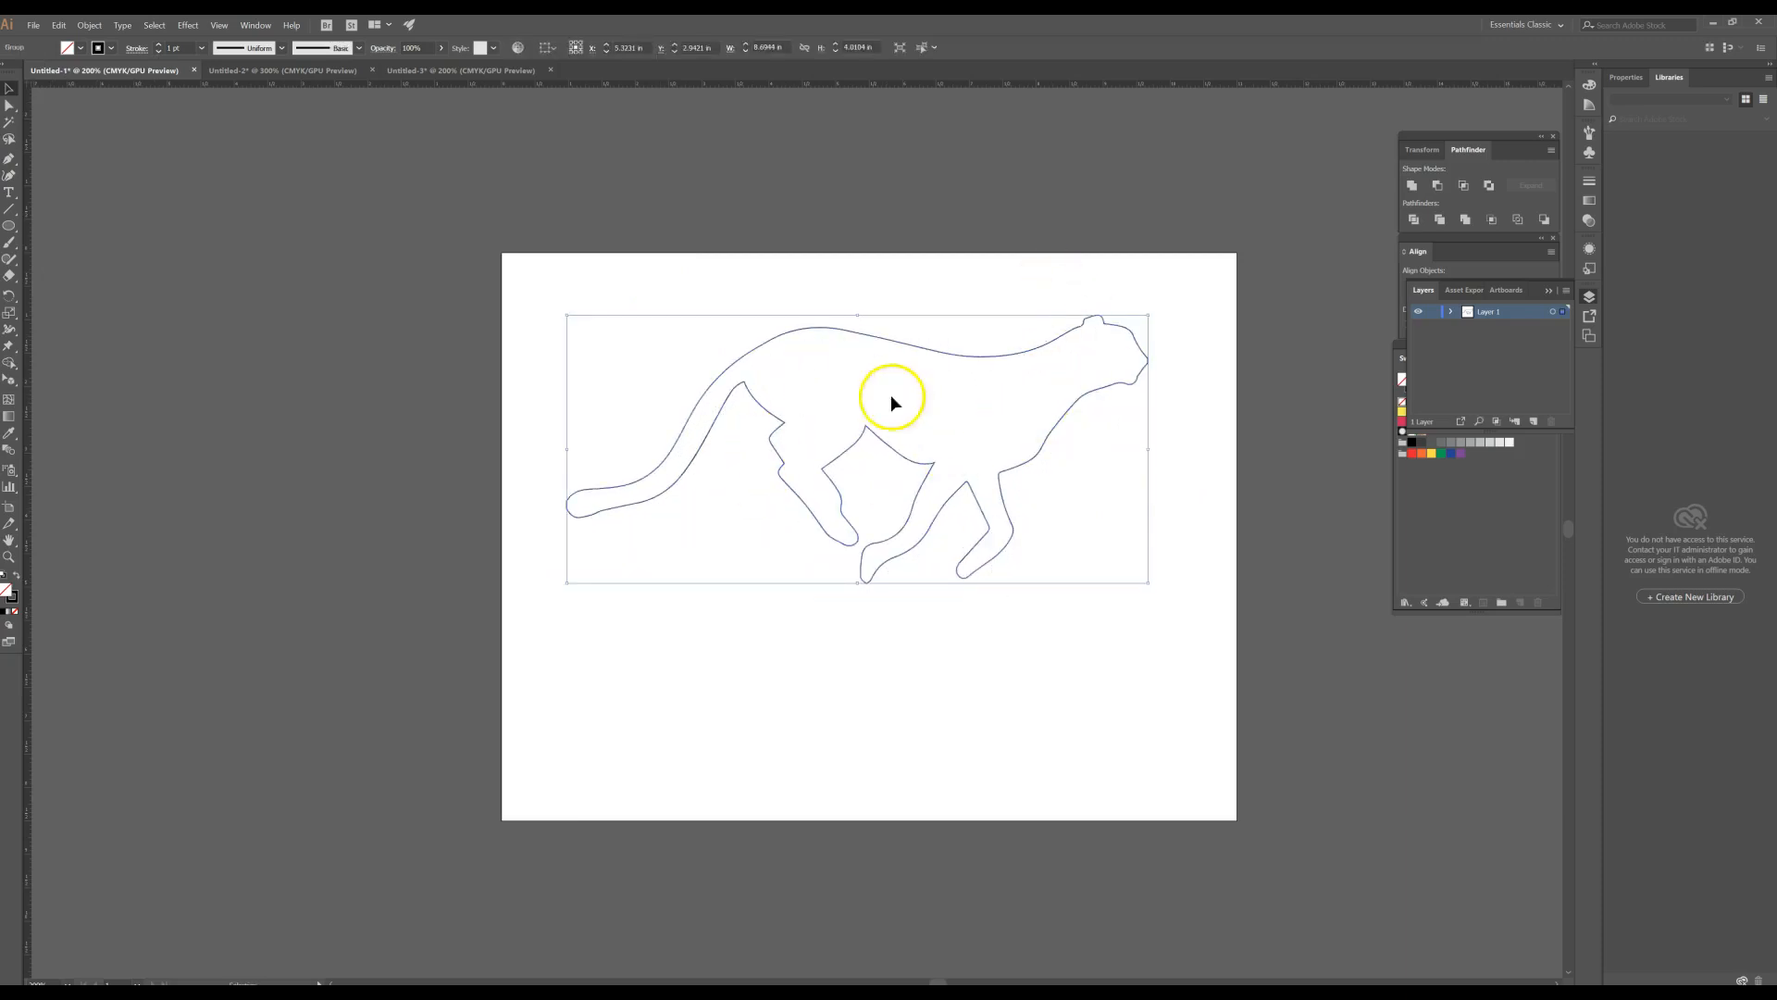
click(818, 642)
- Create an area text box about 6.28 by 2.42 in below the cheetah outline, containing the word CHEETAH
click(8, 191)
drag(569, 595, 987, 754)
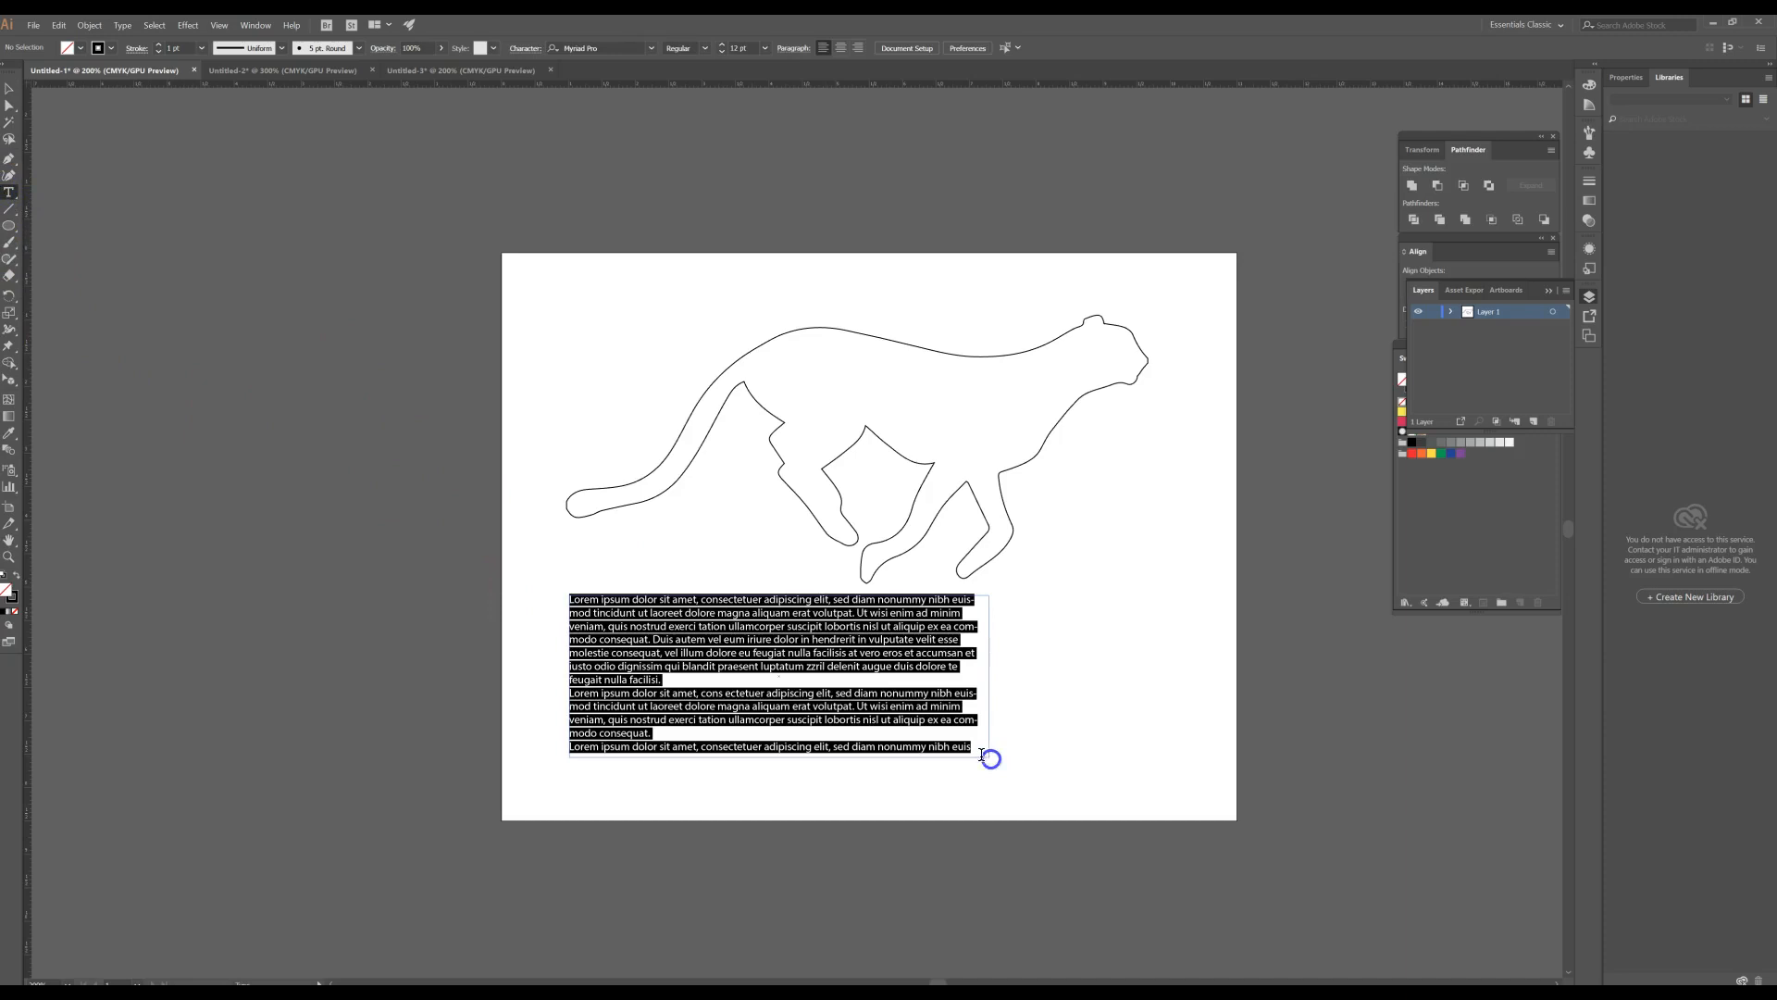
text(q)
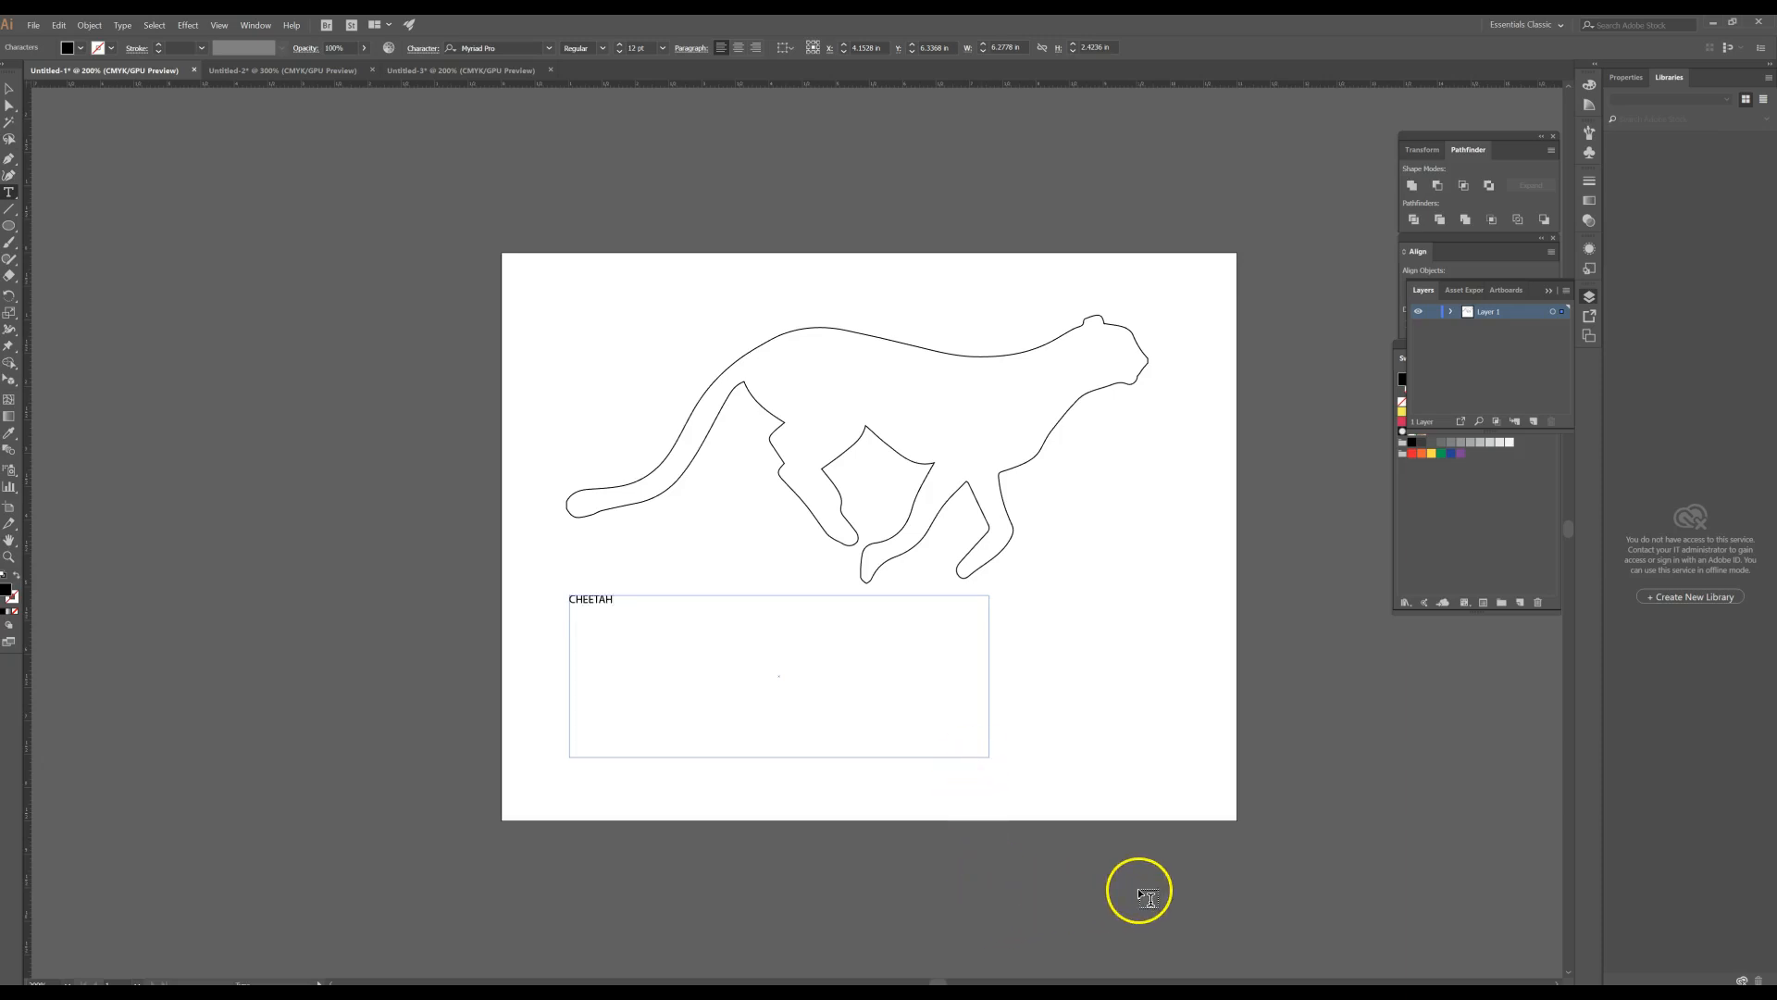
- Select the word CHEETAH in the text box and set its font size to 60 pt
click(638, 602)
drag(616, 599, 573, 603)
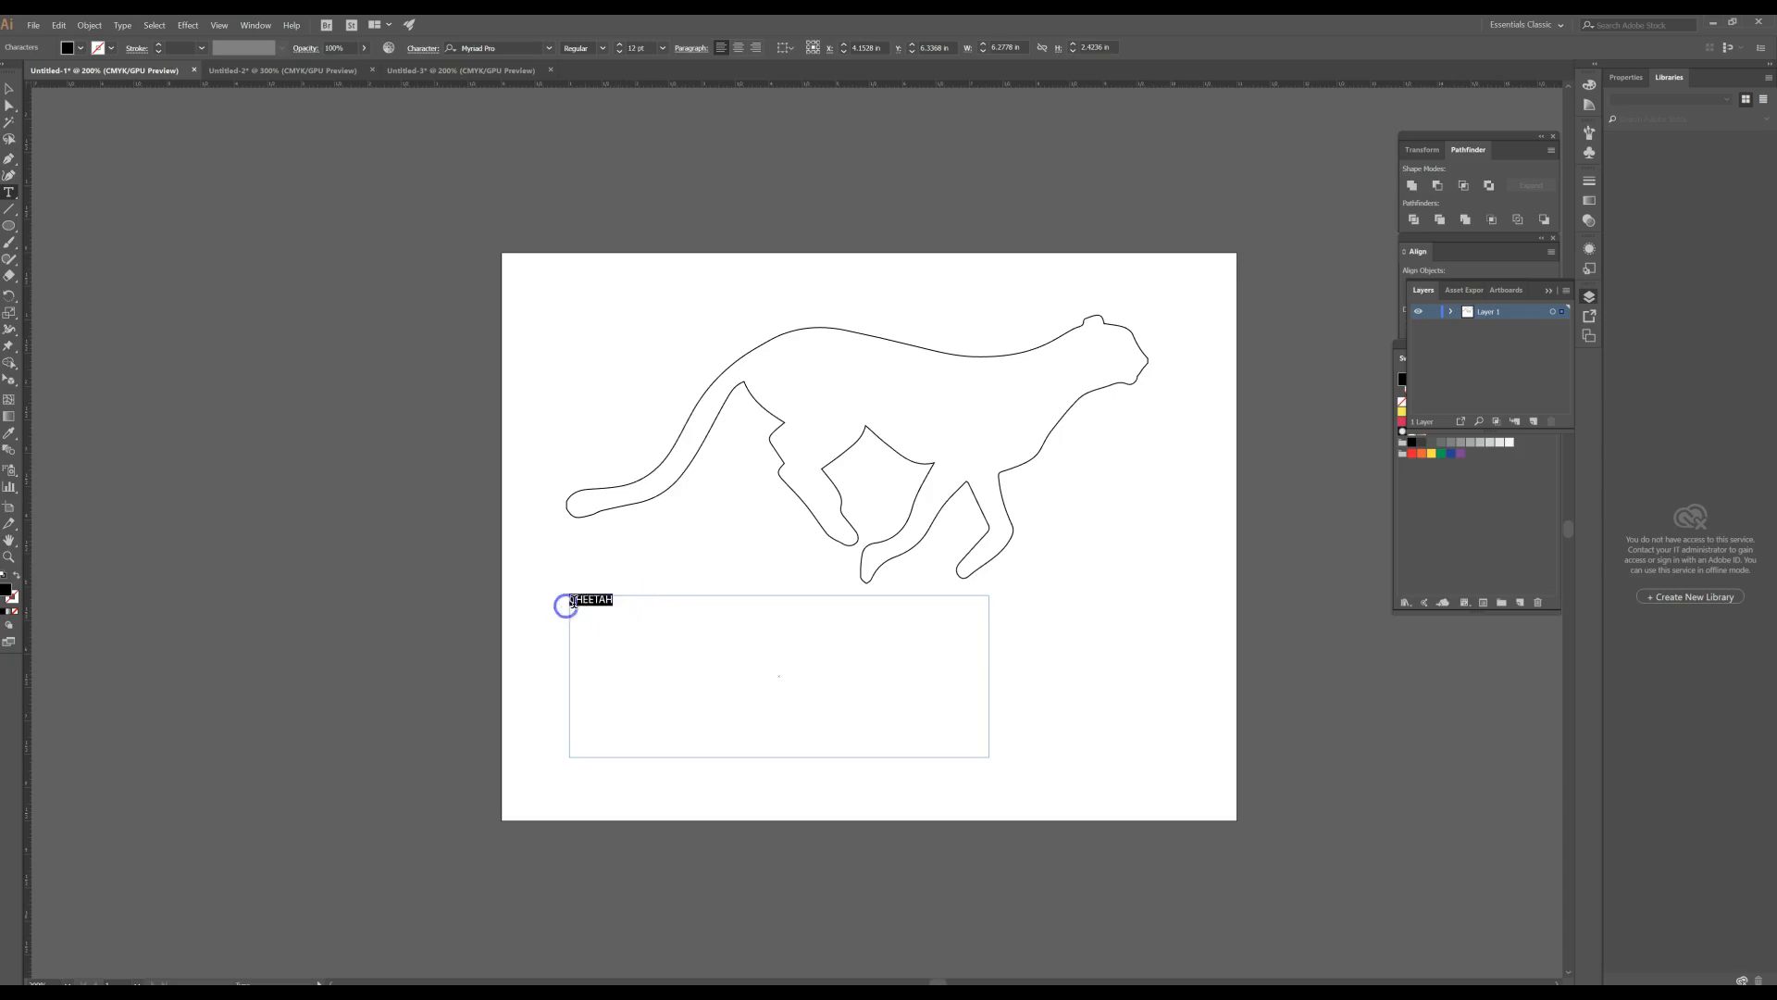
click(549, 48)
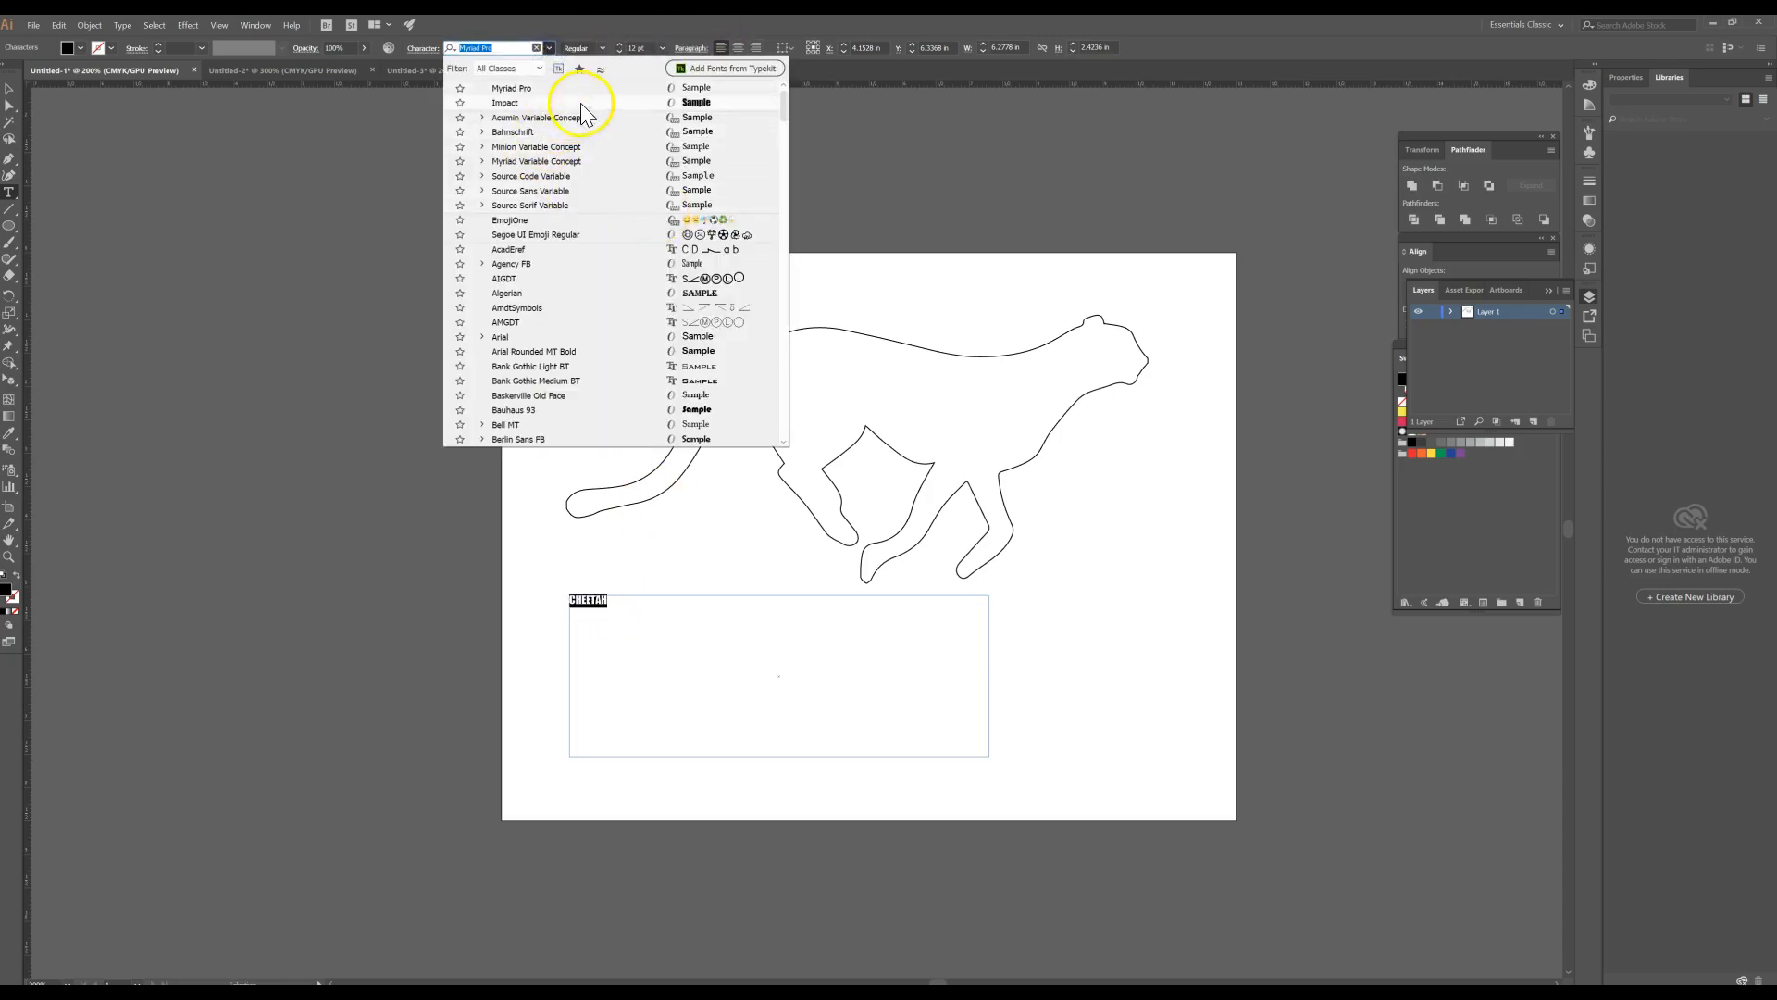
scroll(597, 148, up, 1)
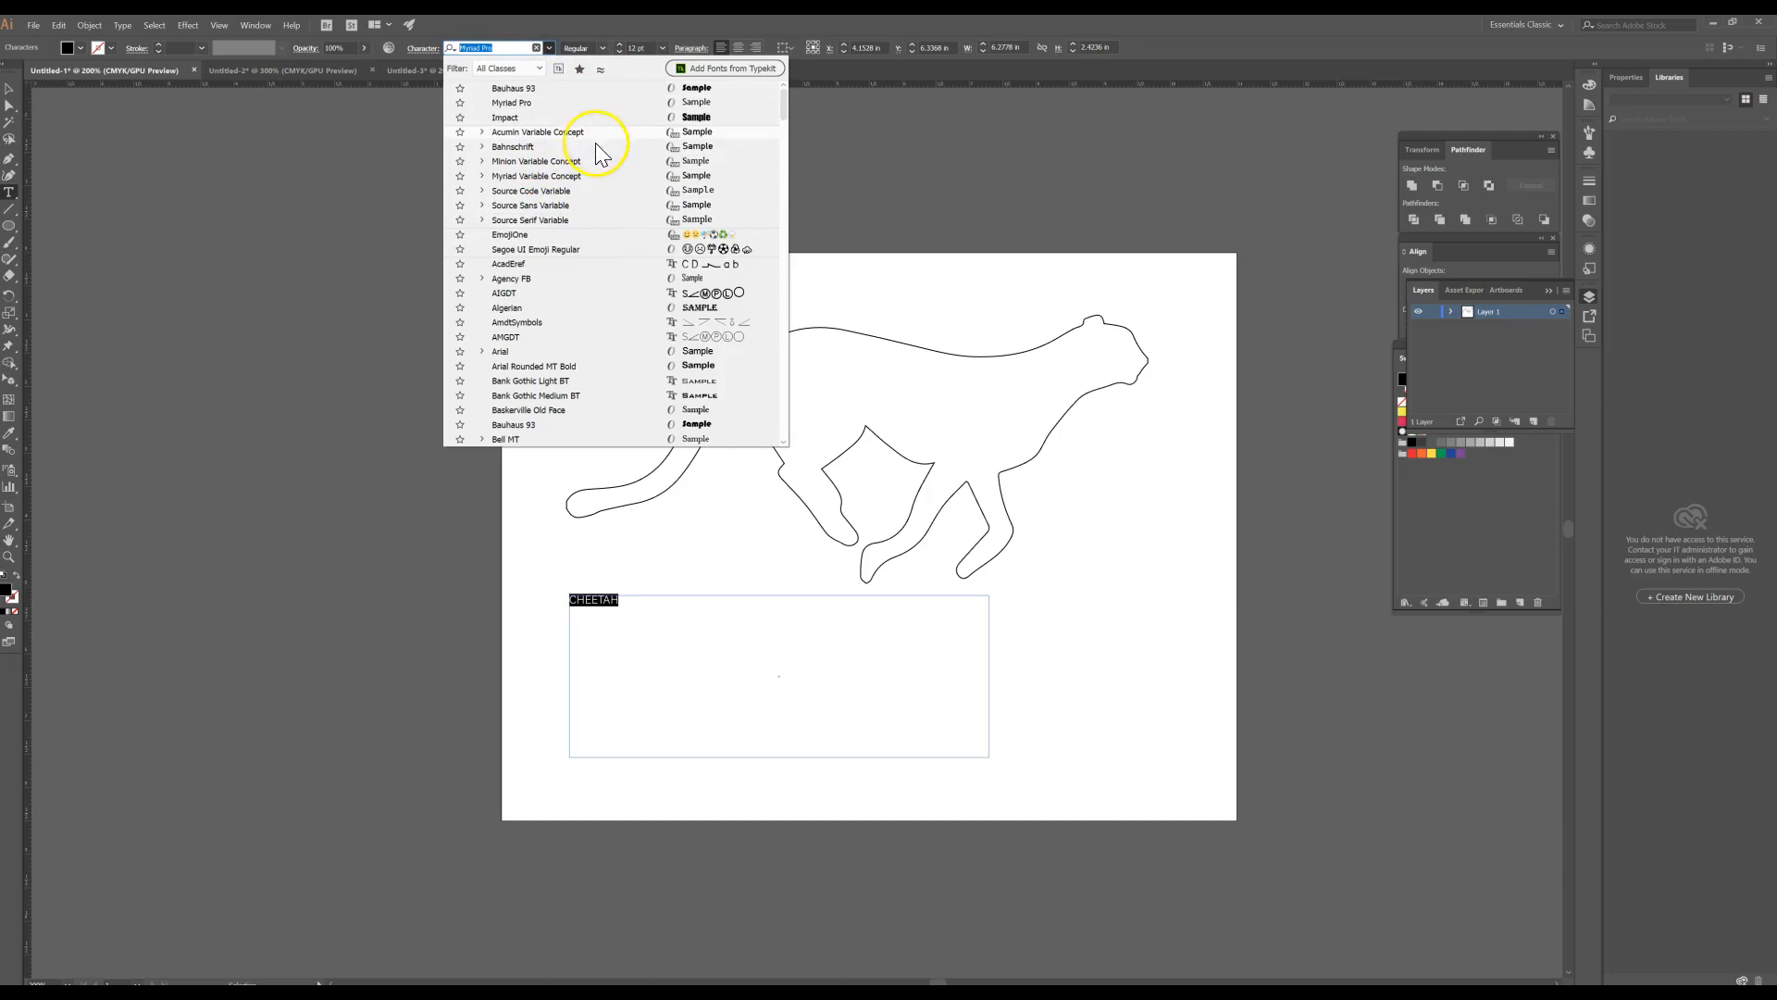
click(663, 48)
click(681, 281)
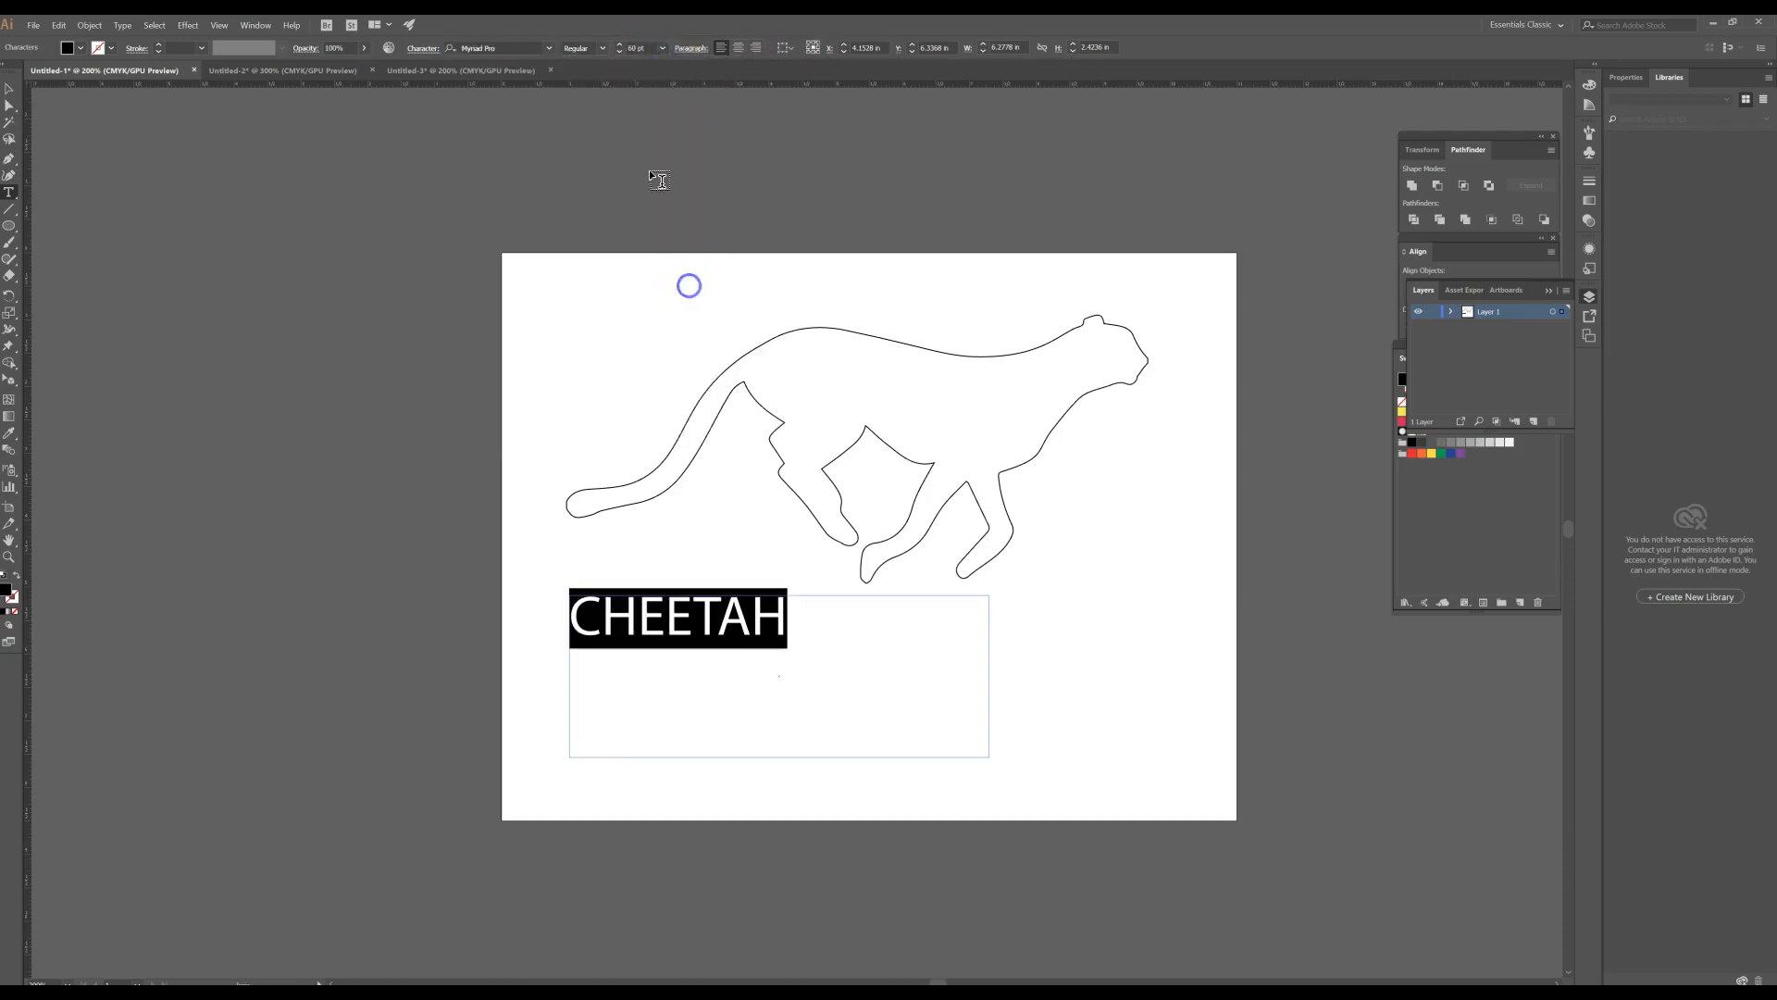
- Preview different typefaces on the word CHEETAH, including decorative, script and heavy display fonts
click(550, 49)
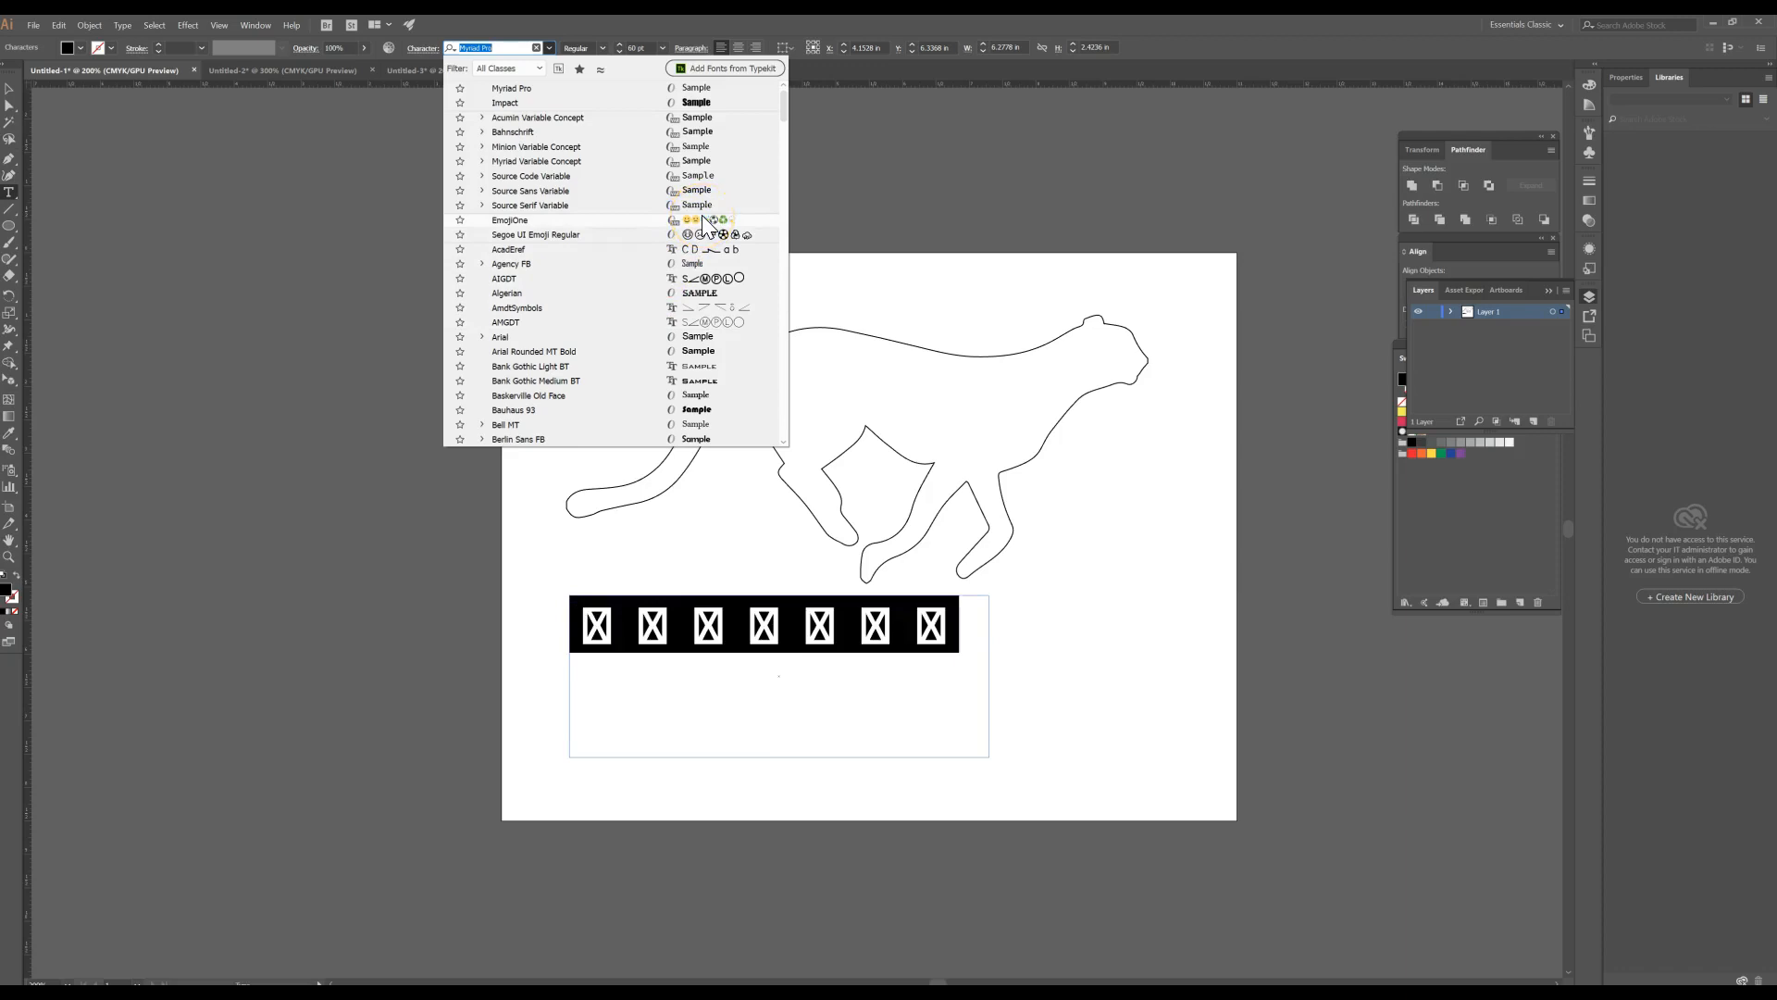
scroll(682, 220, up, 1)
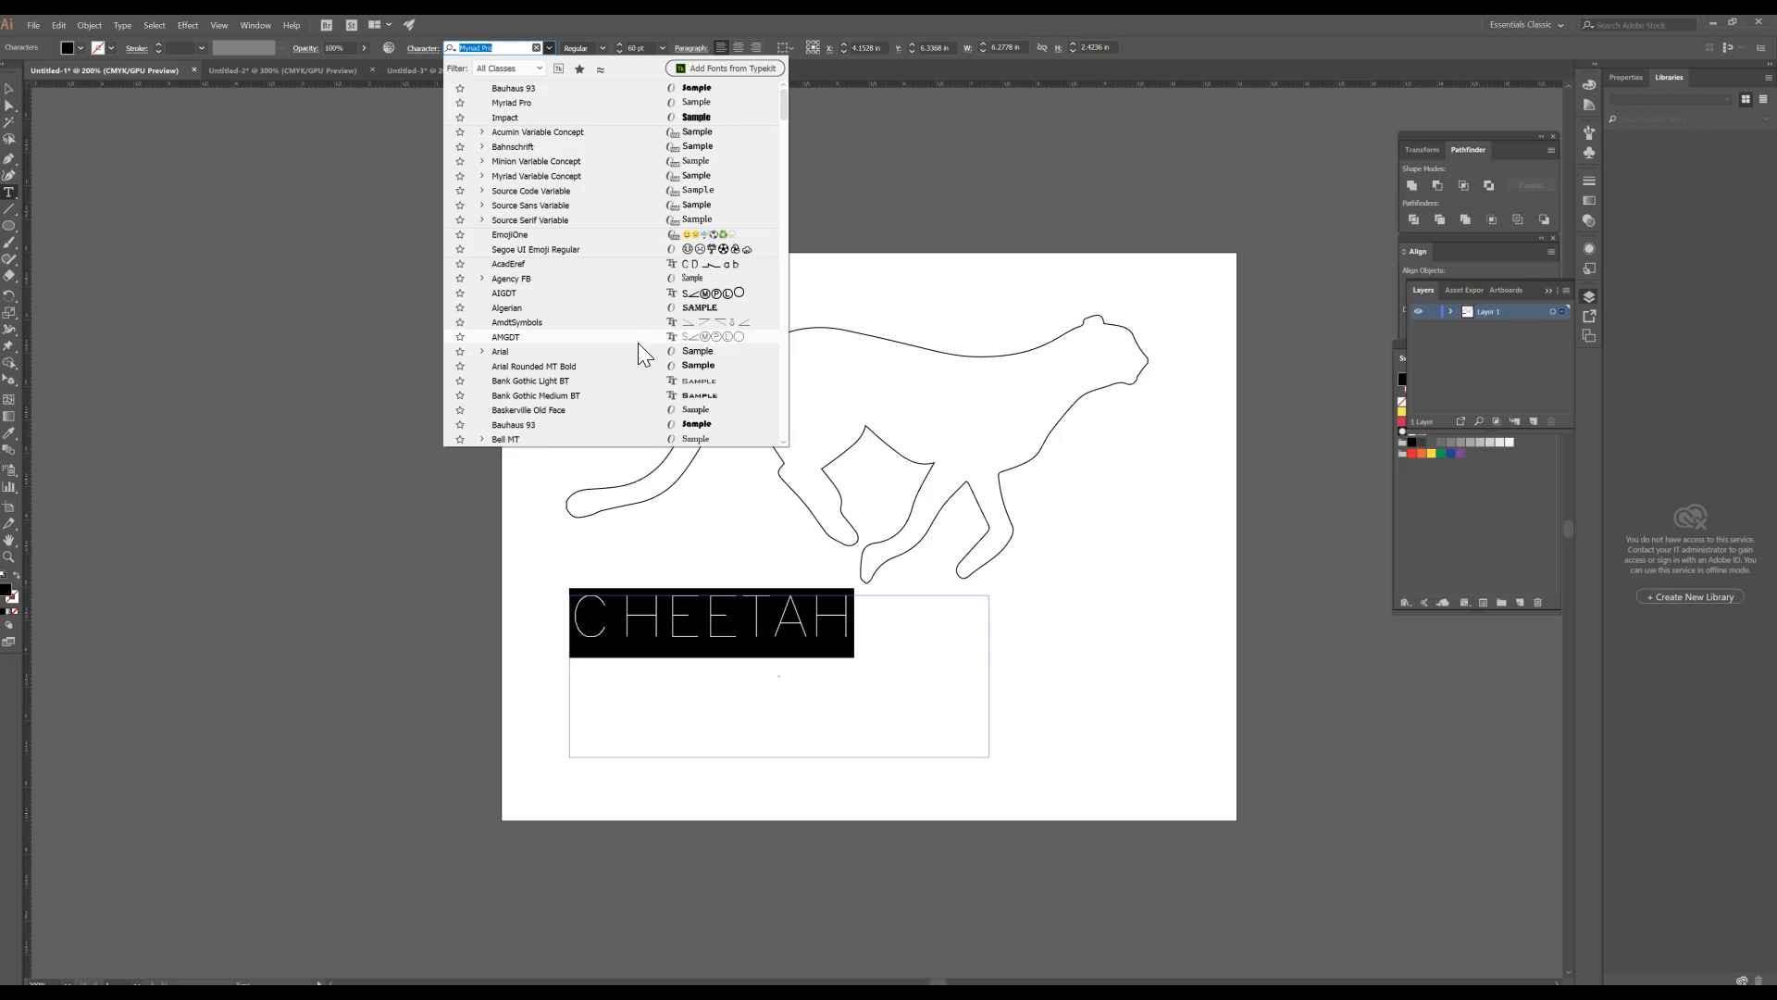
click(635, 383)
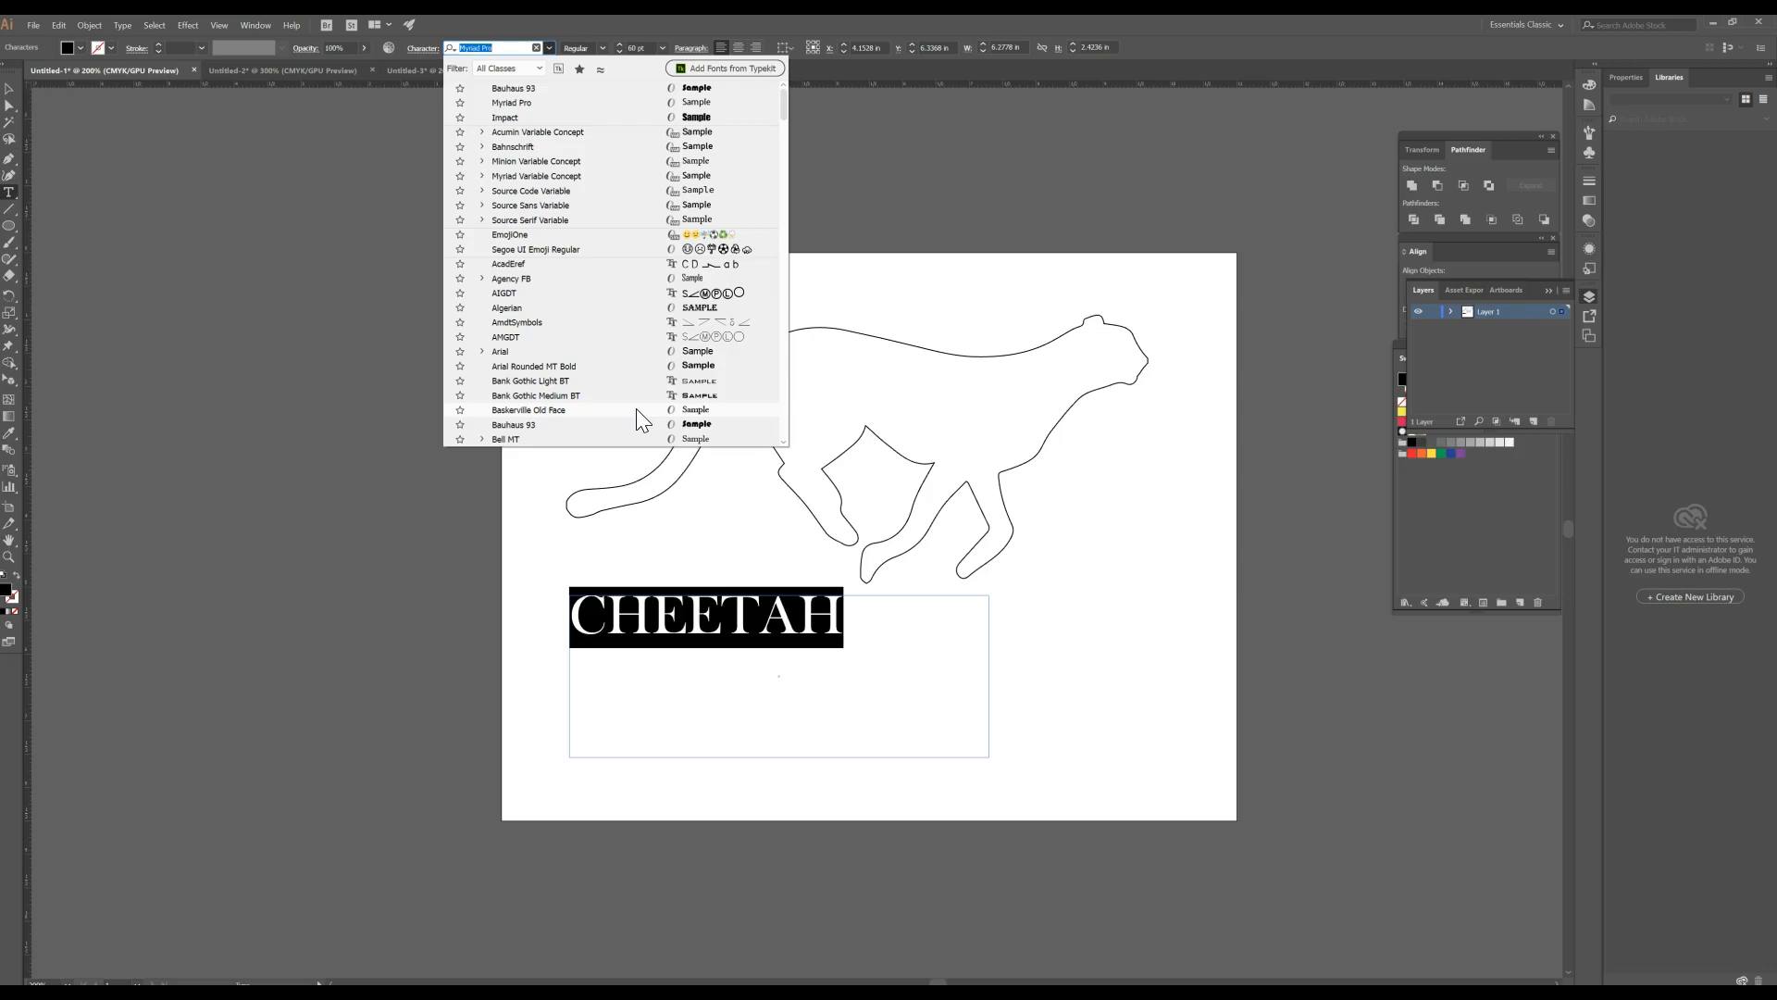
click(637, 424)
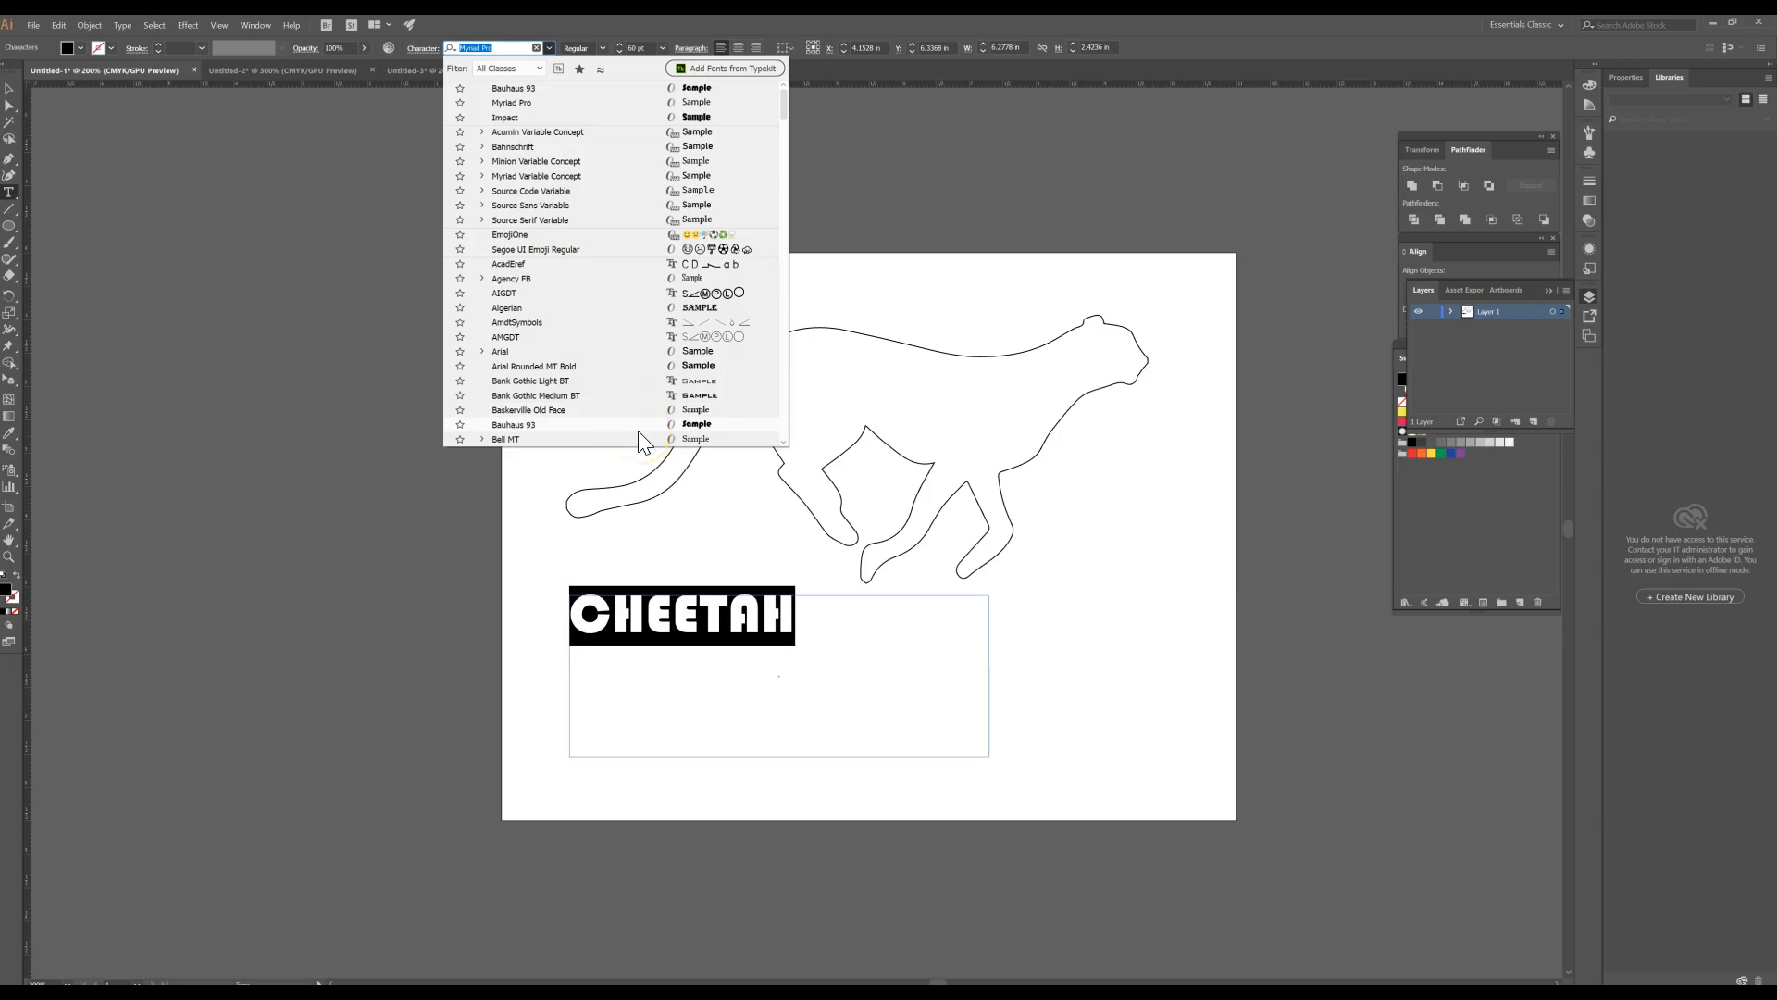
scroll(637, 430, down, 1)
click(635, 380)
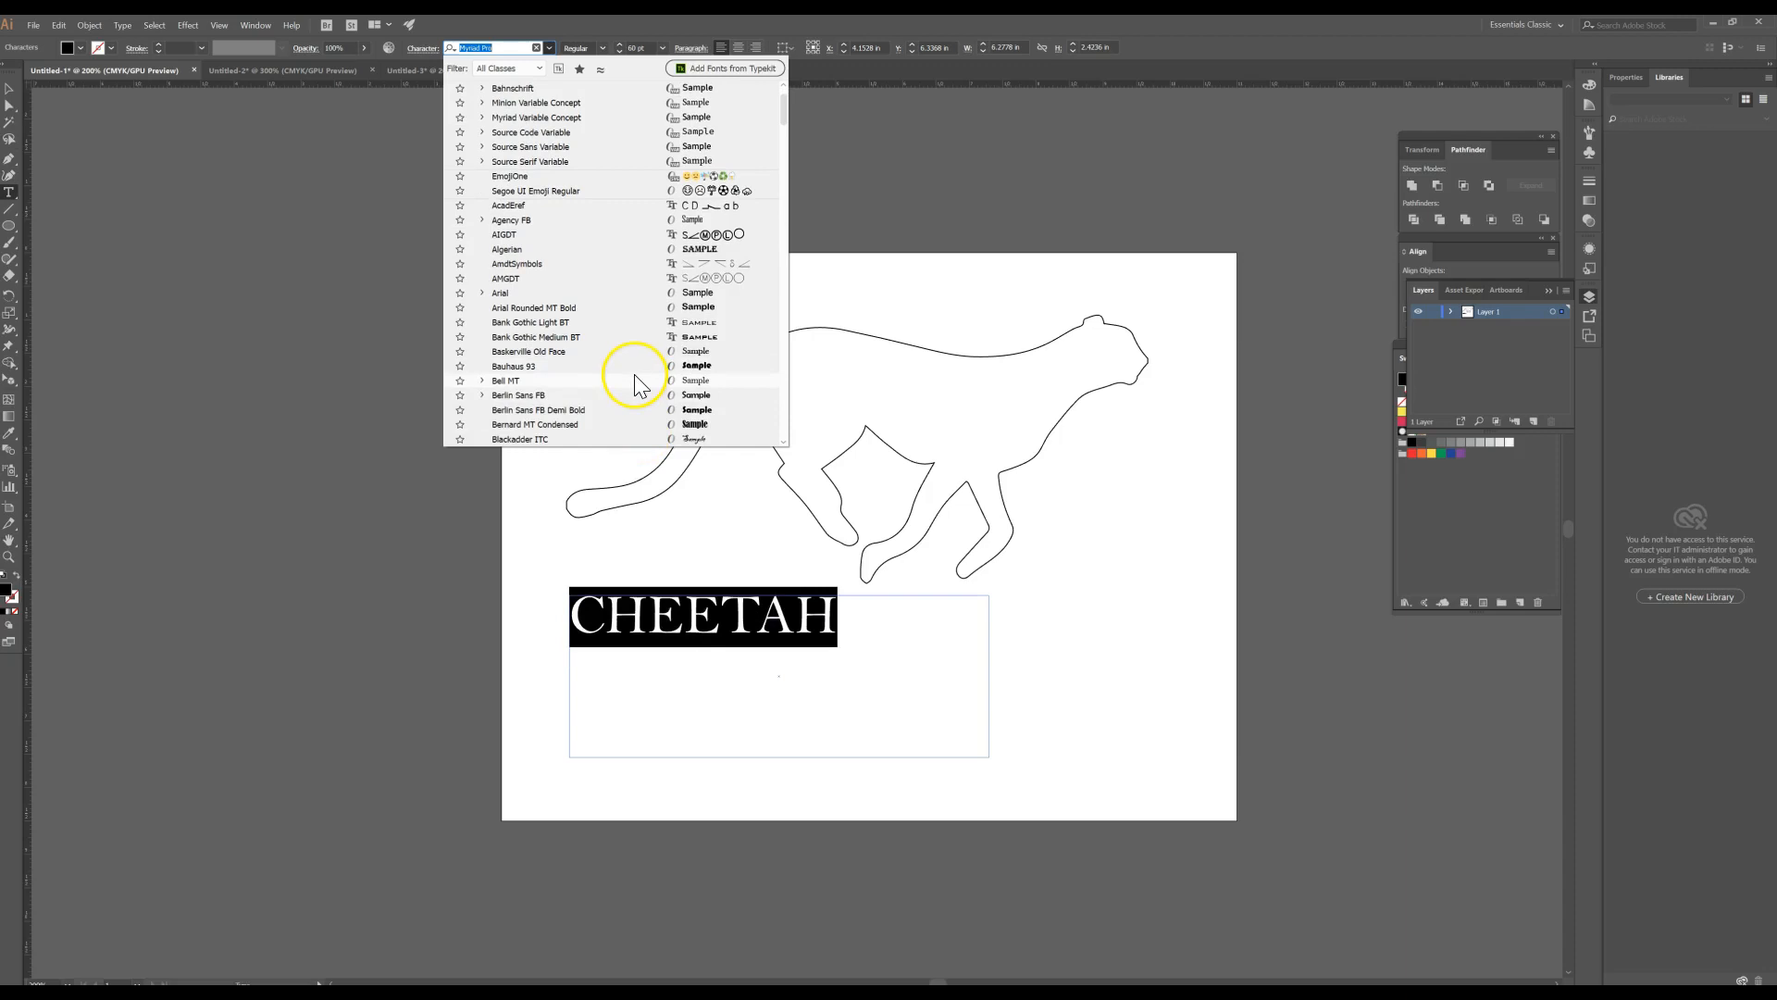
click(636, 395)
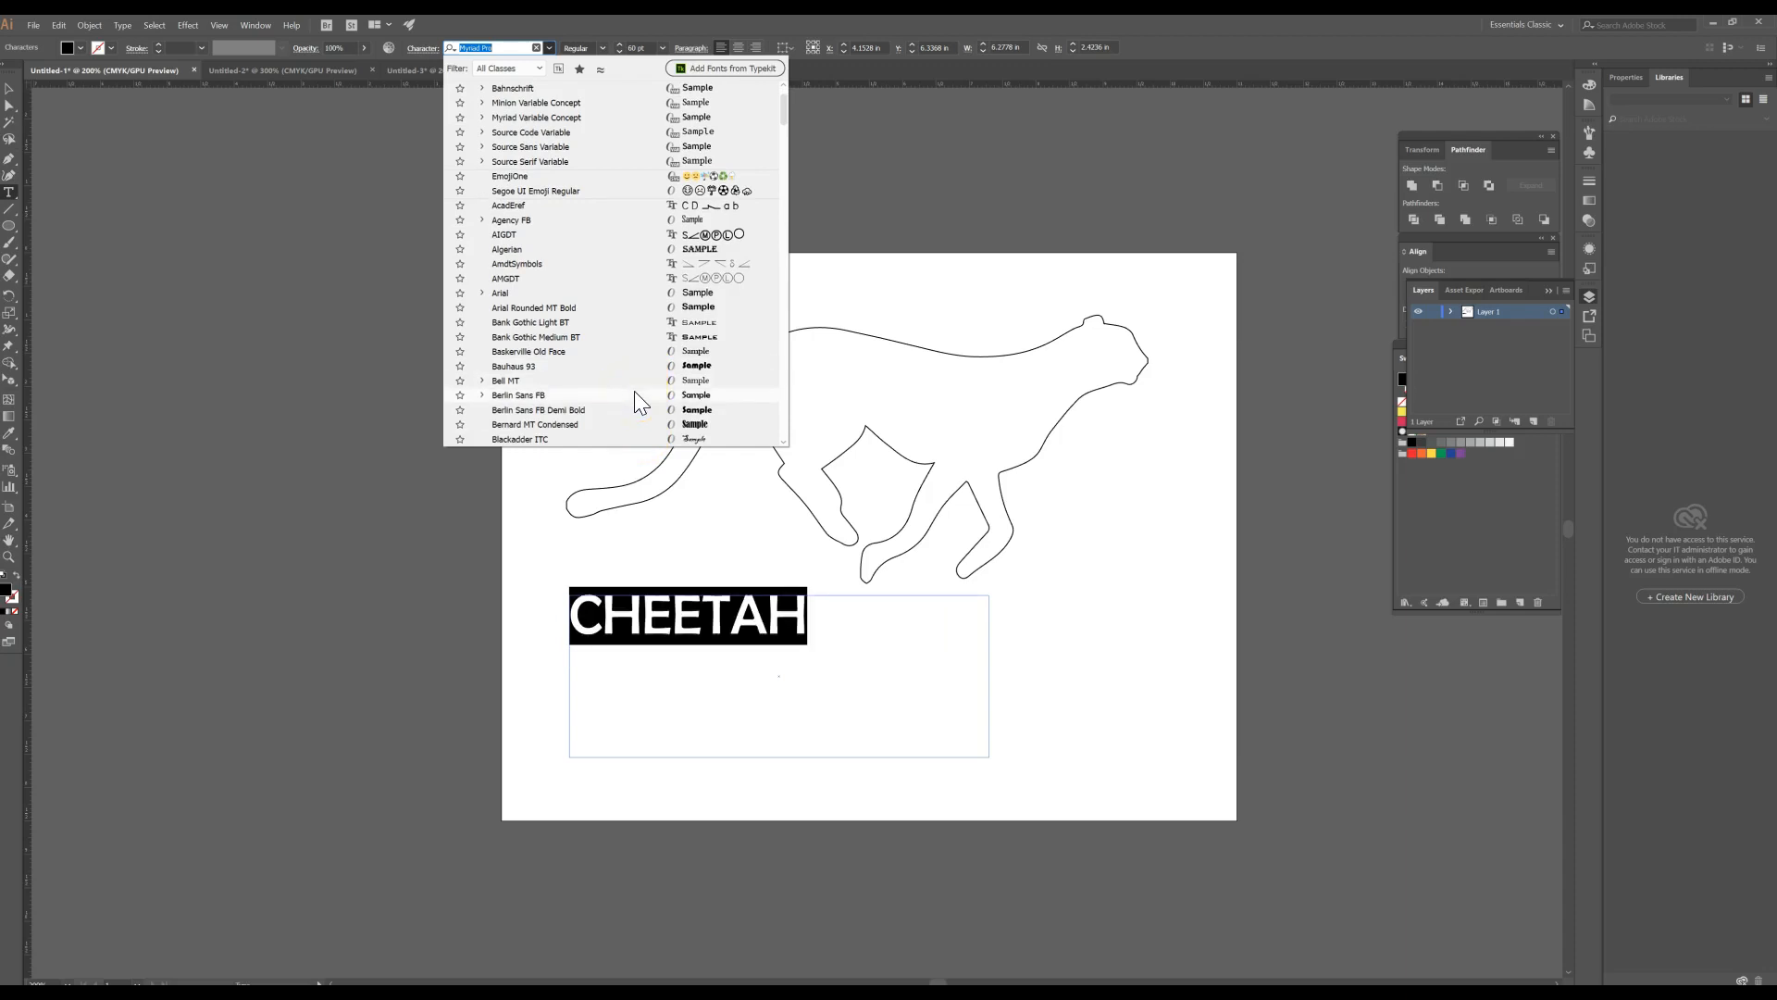
scroll(635, 390, down, 1)
click(638, 379)
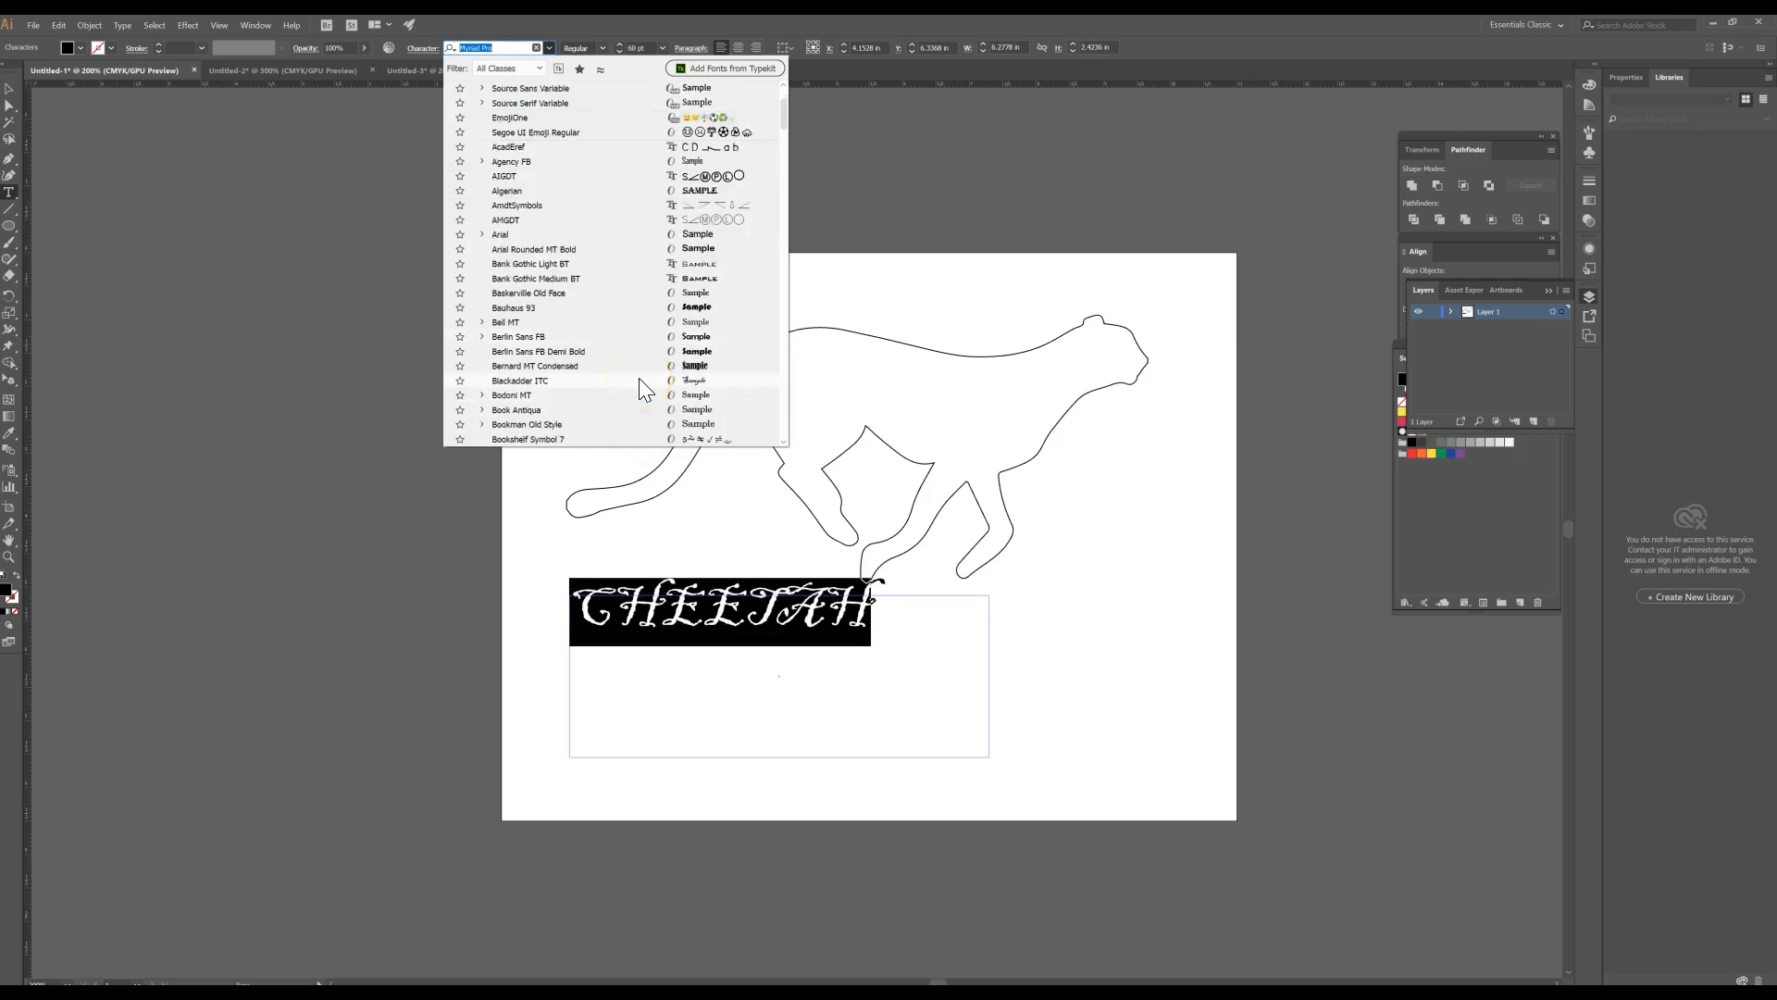
scroll(639, 378, down, 3)
click(652, 352)
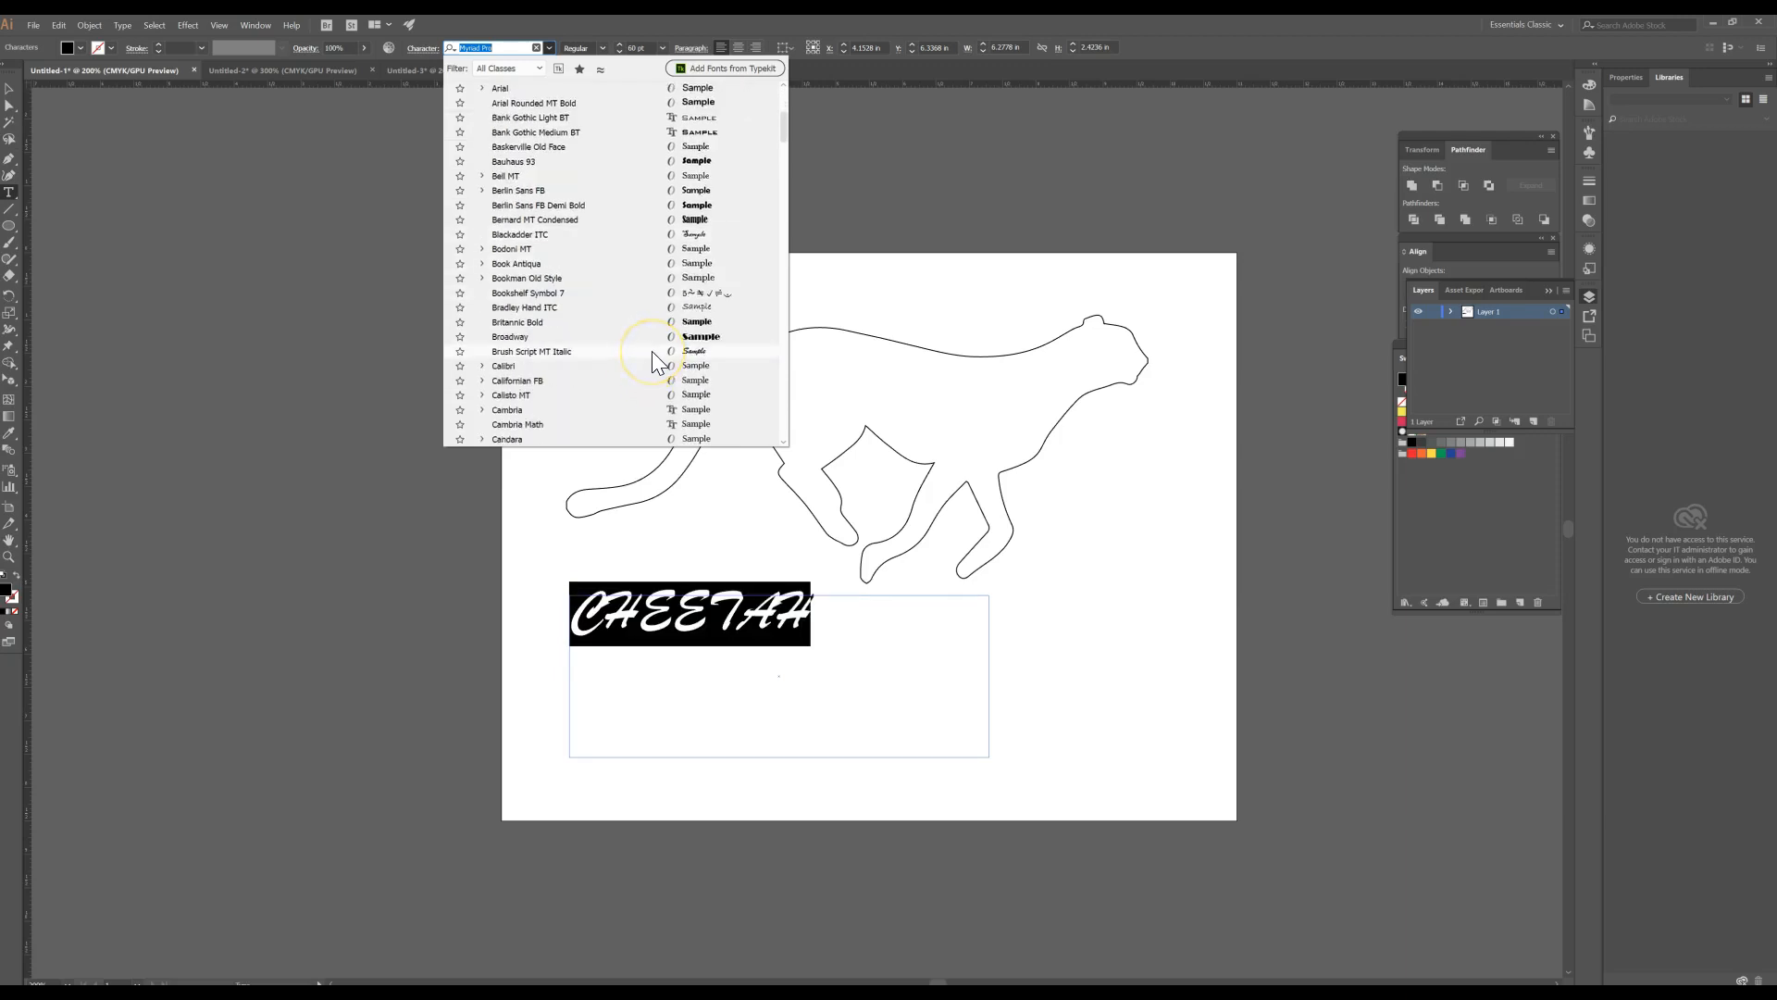
scroll(652, 352, down, 4)
click(670, 294)
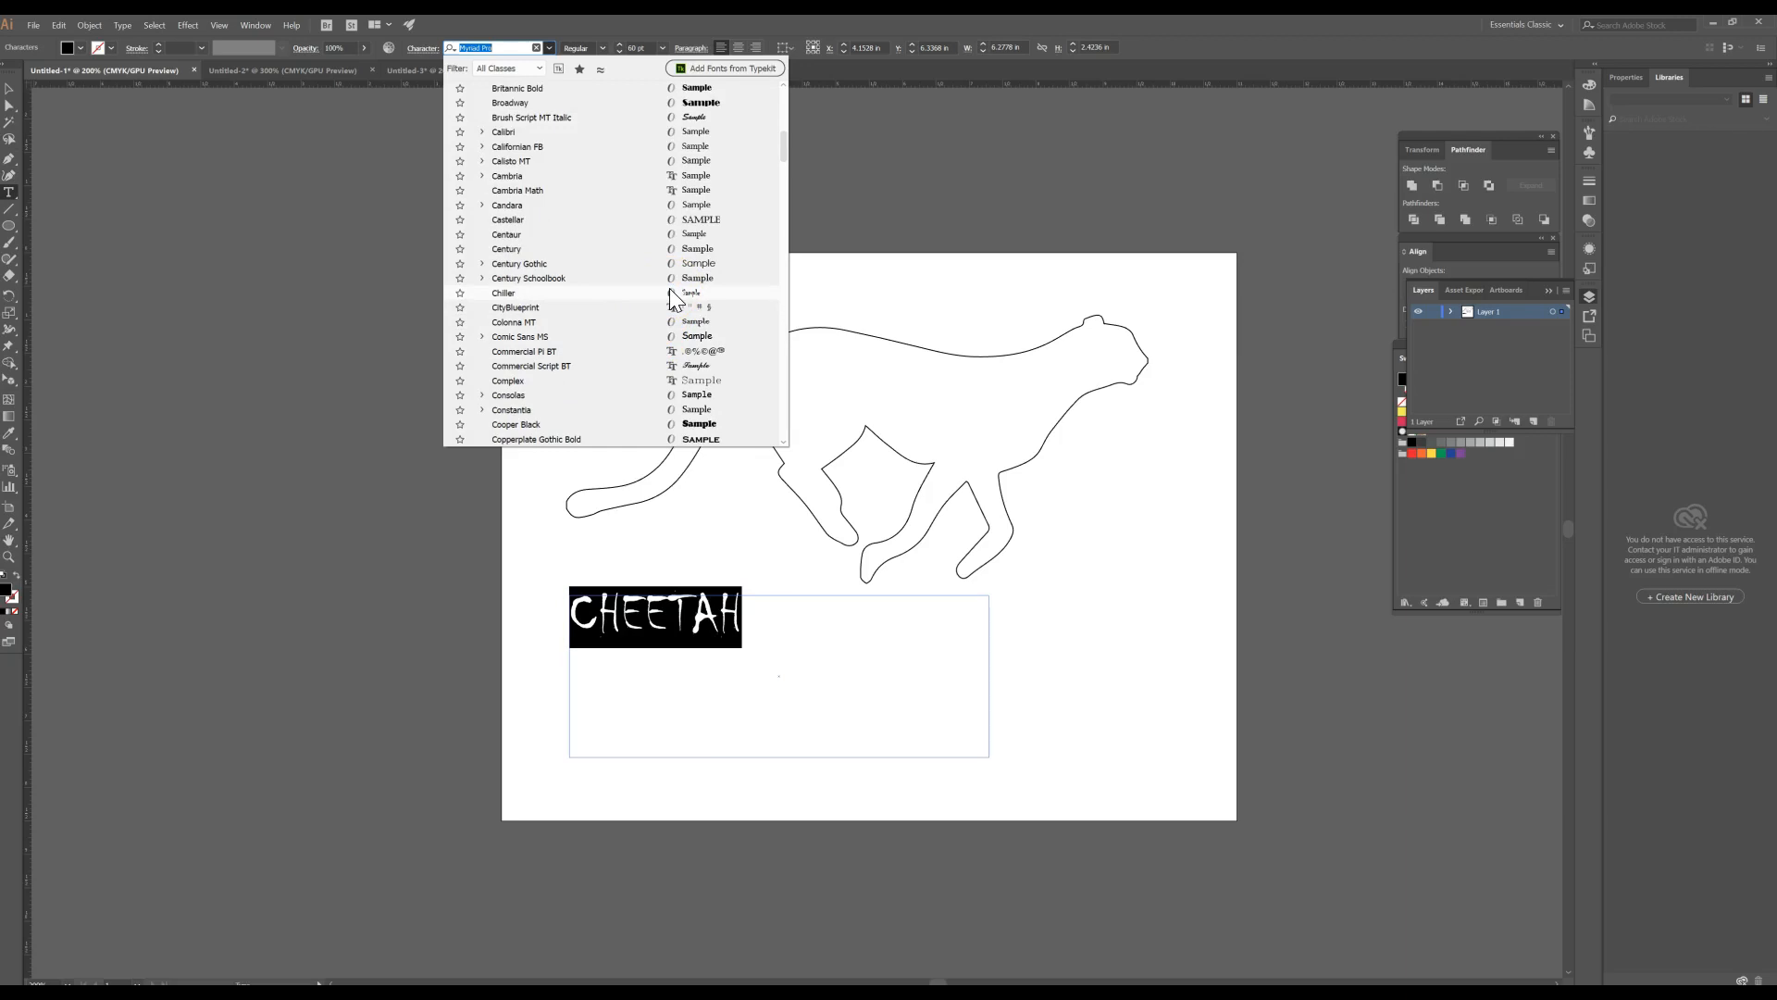
click(675, 366)
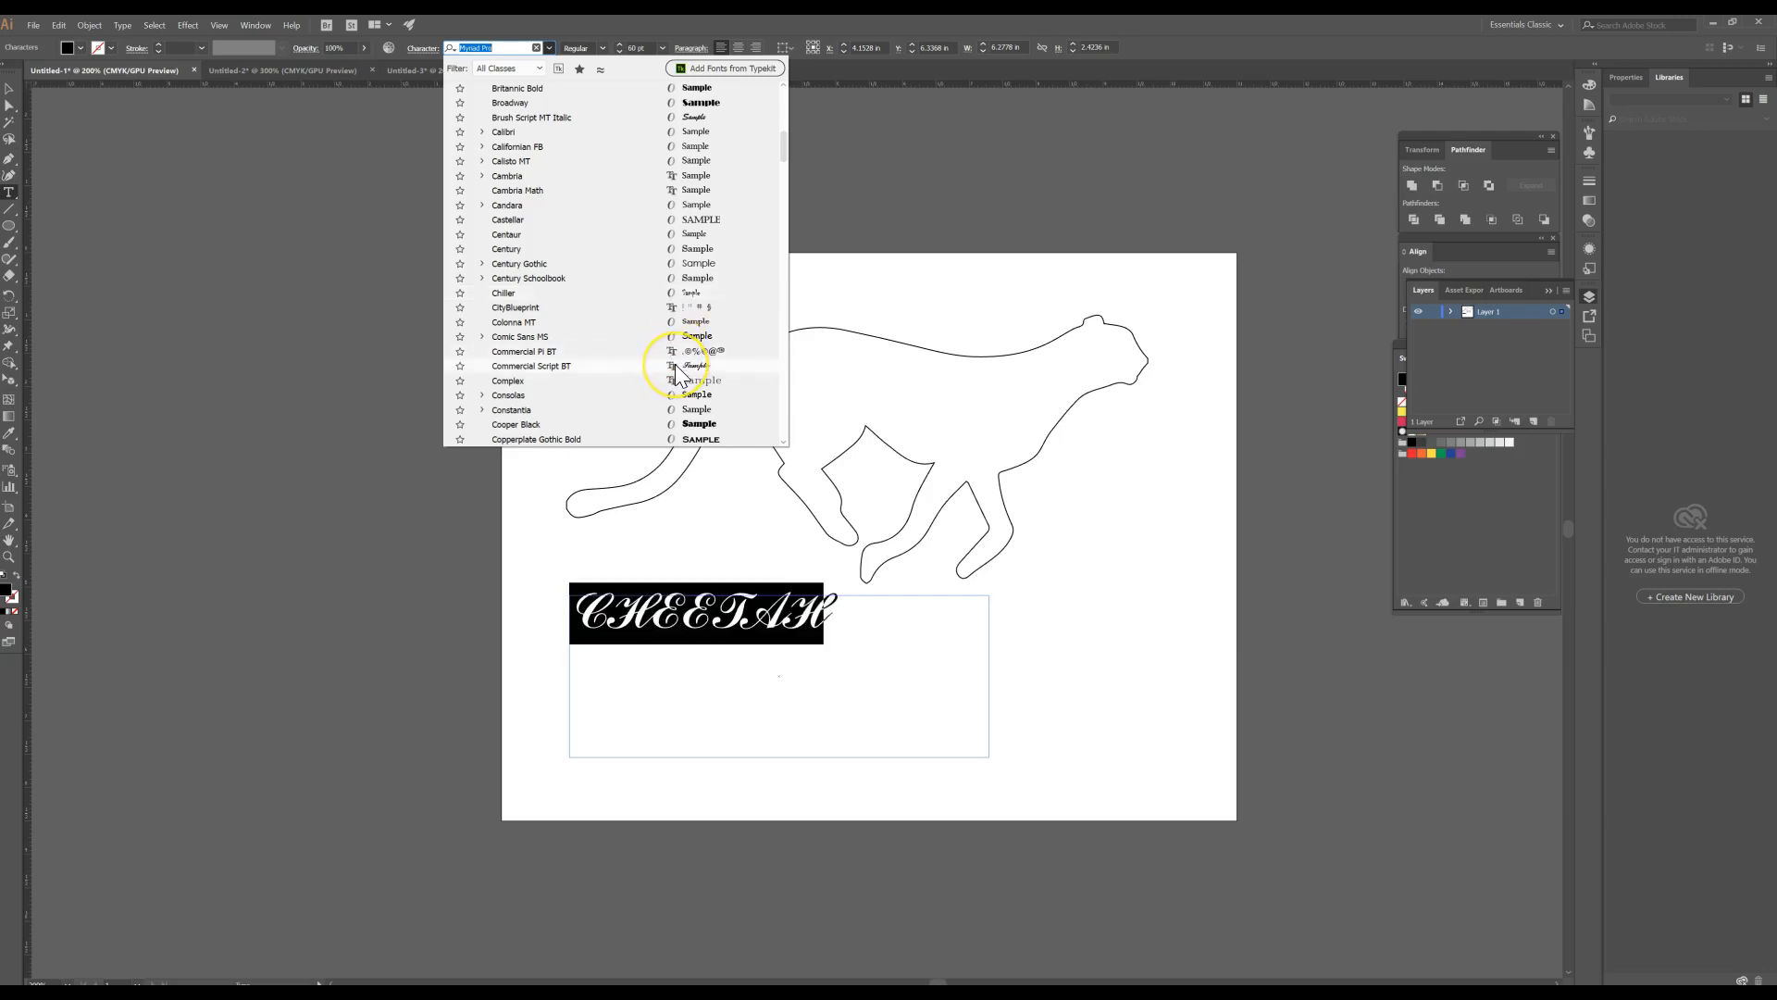
click(699, 426)
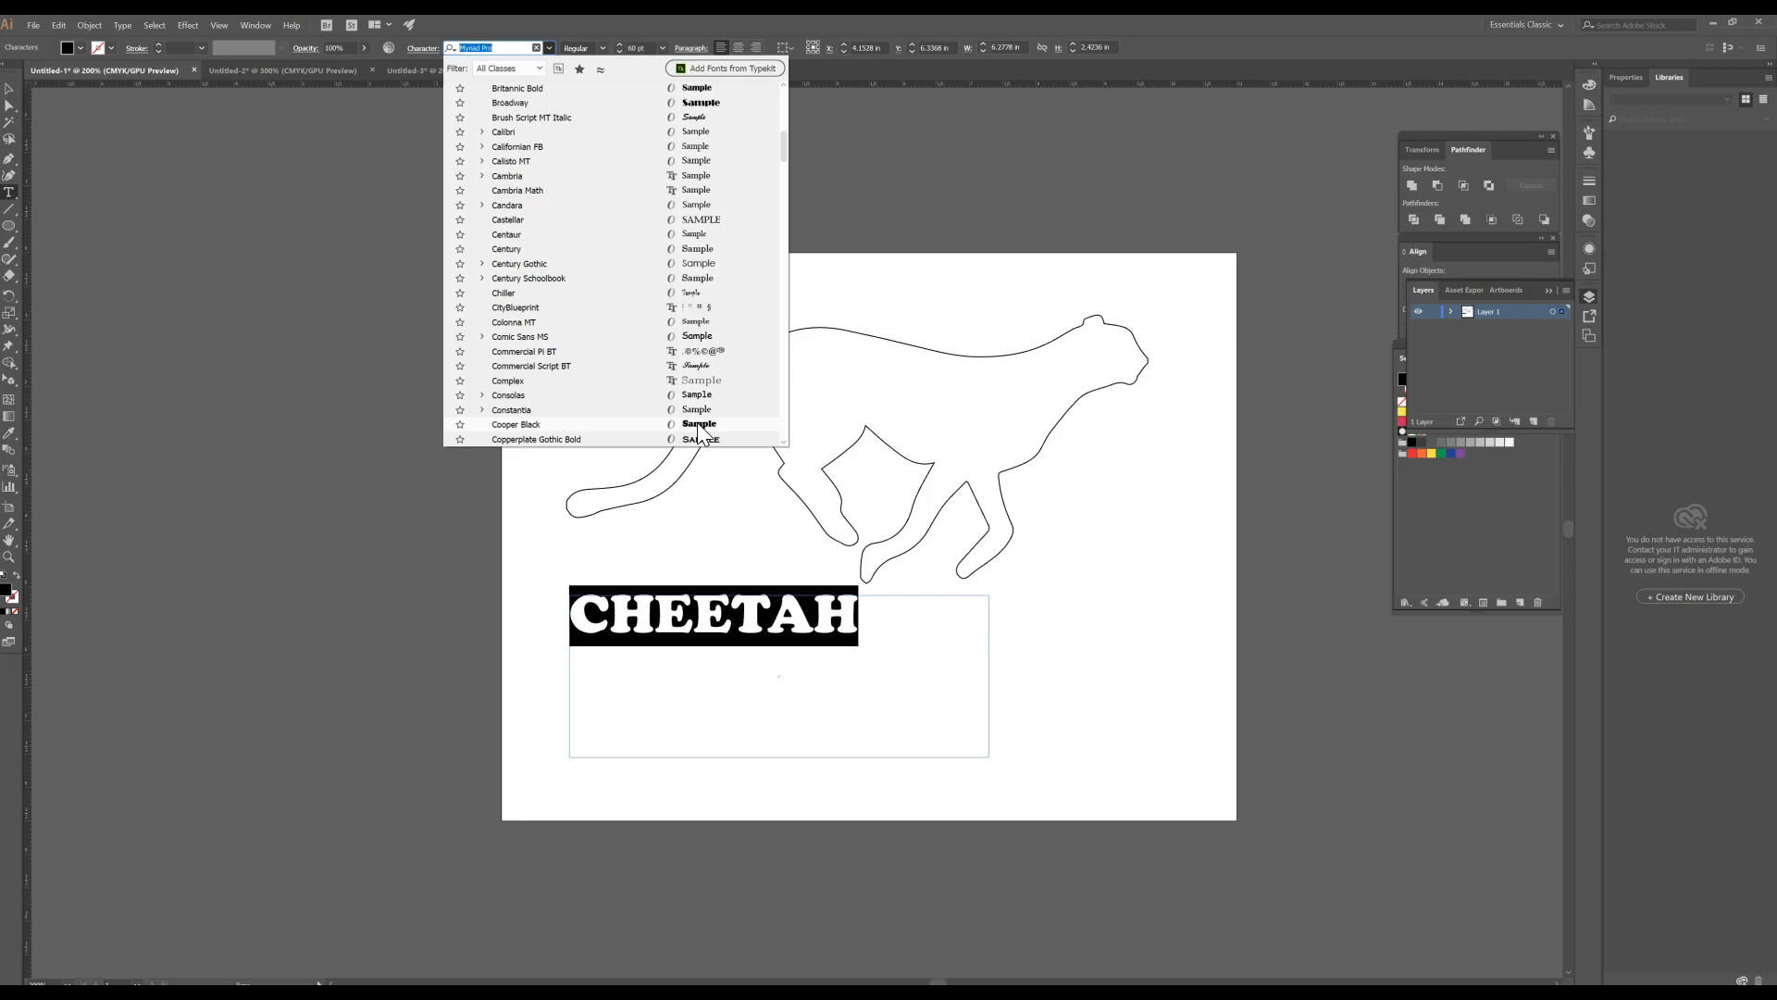
- Set the font of the word CHEETAH to Bauhaus 93
scroll(697, 422, up, 3)
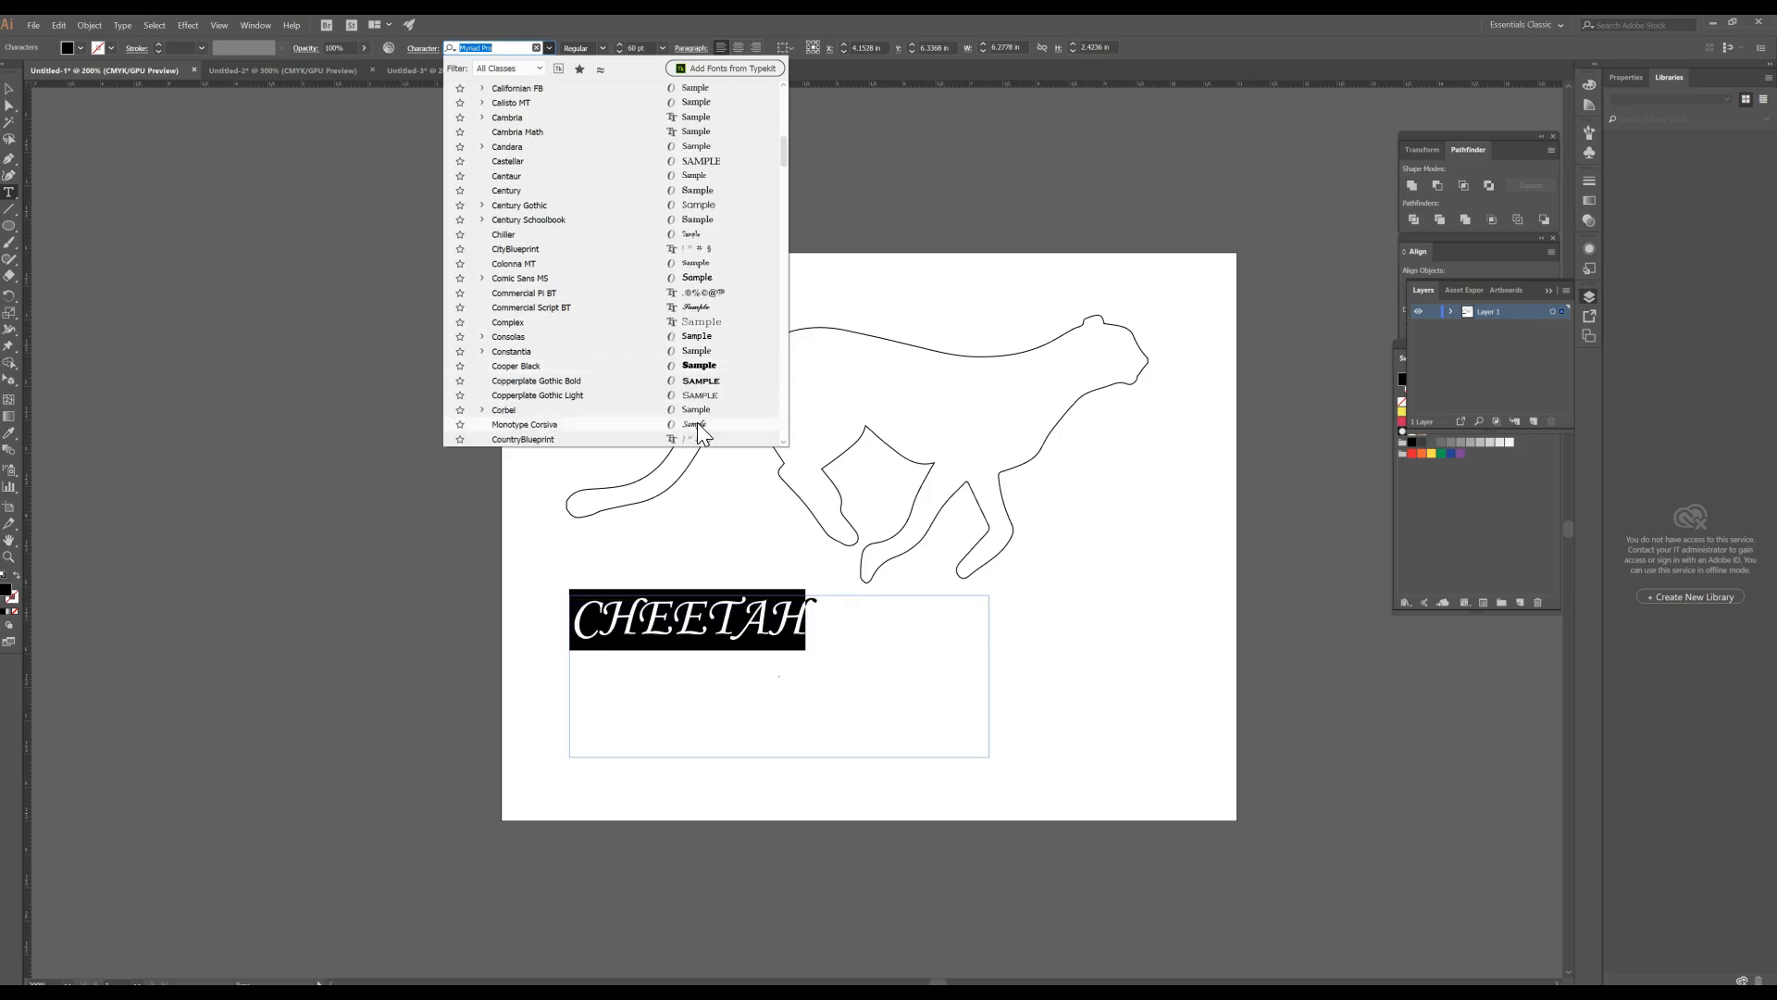
scroll(697, 422, up, 6)
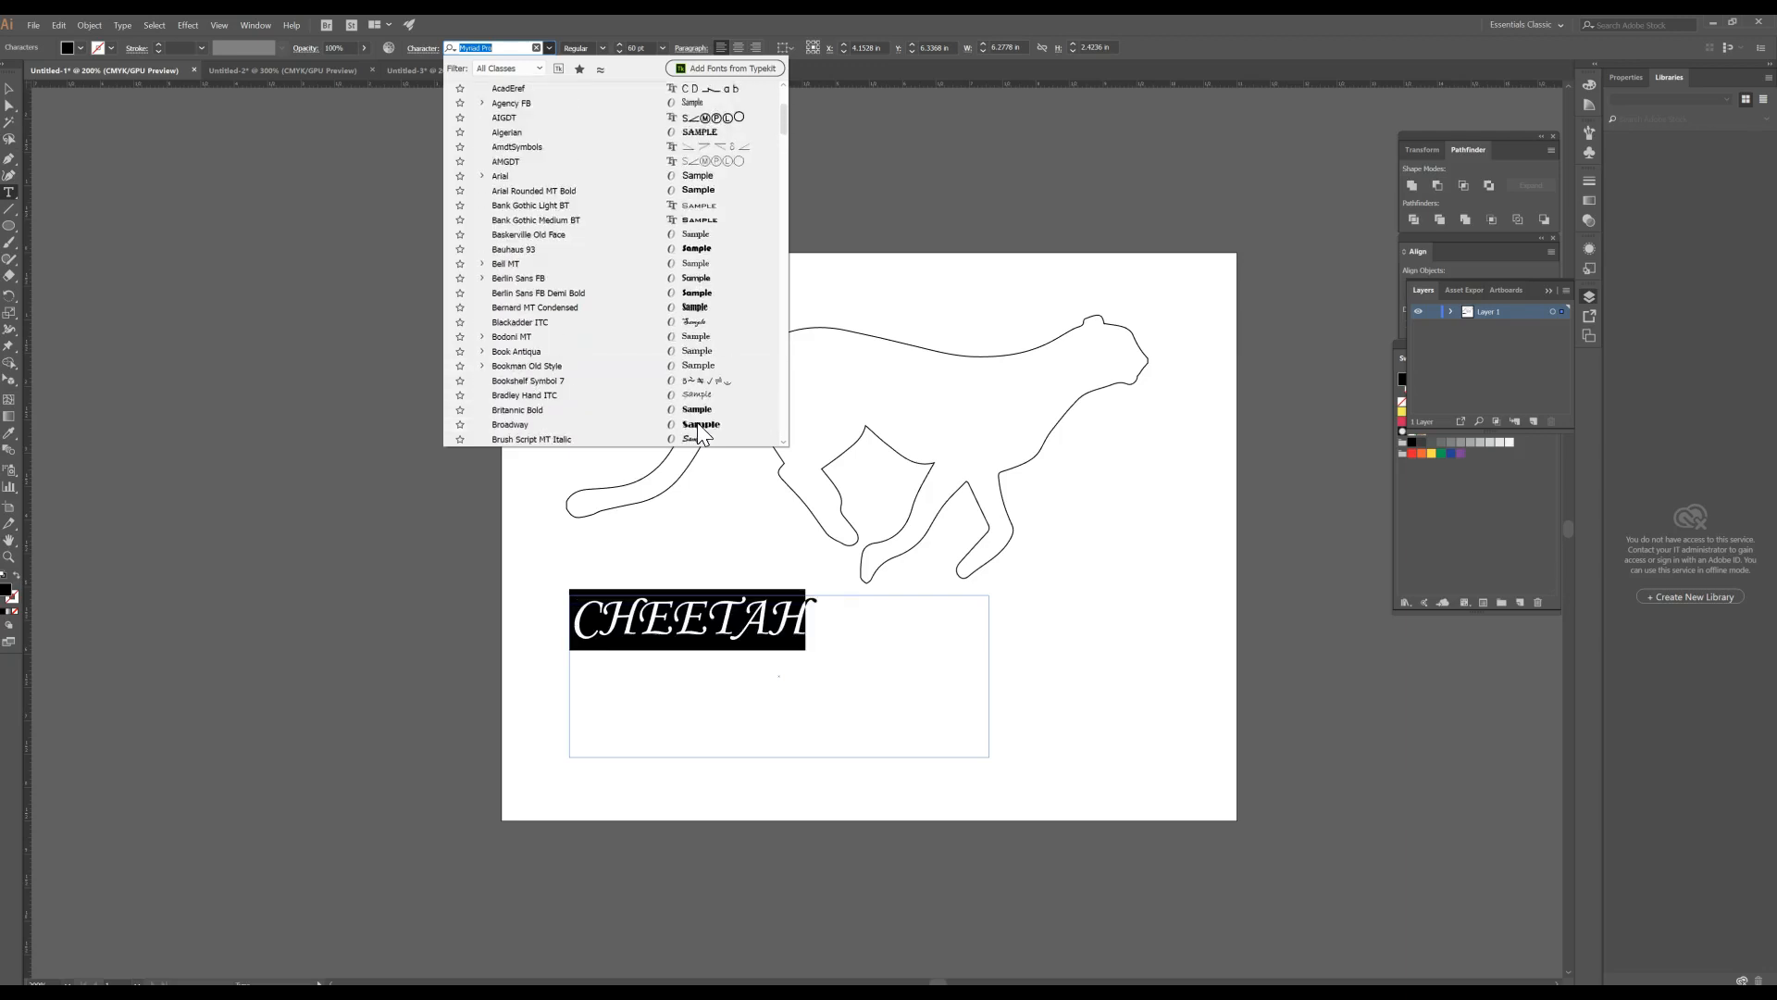
click(692, 374)
scroll(722, 237, up, 2)
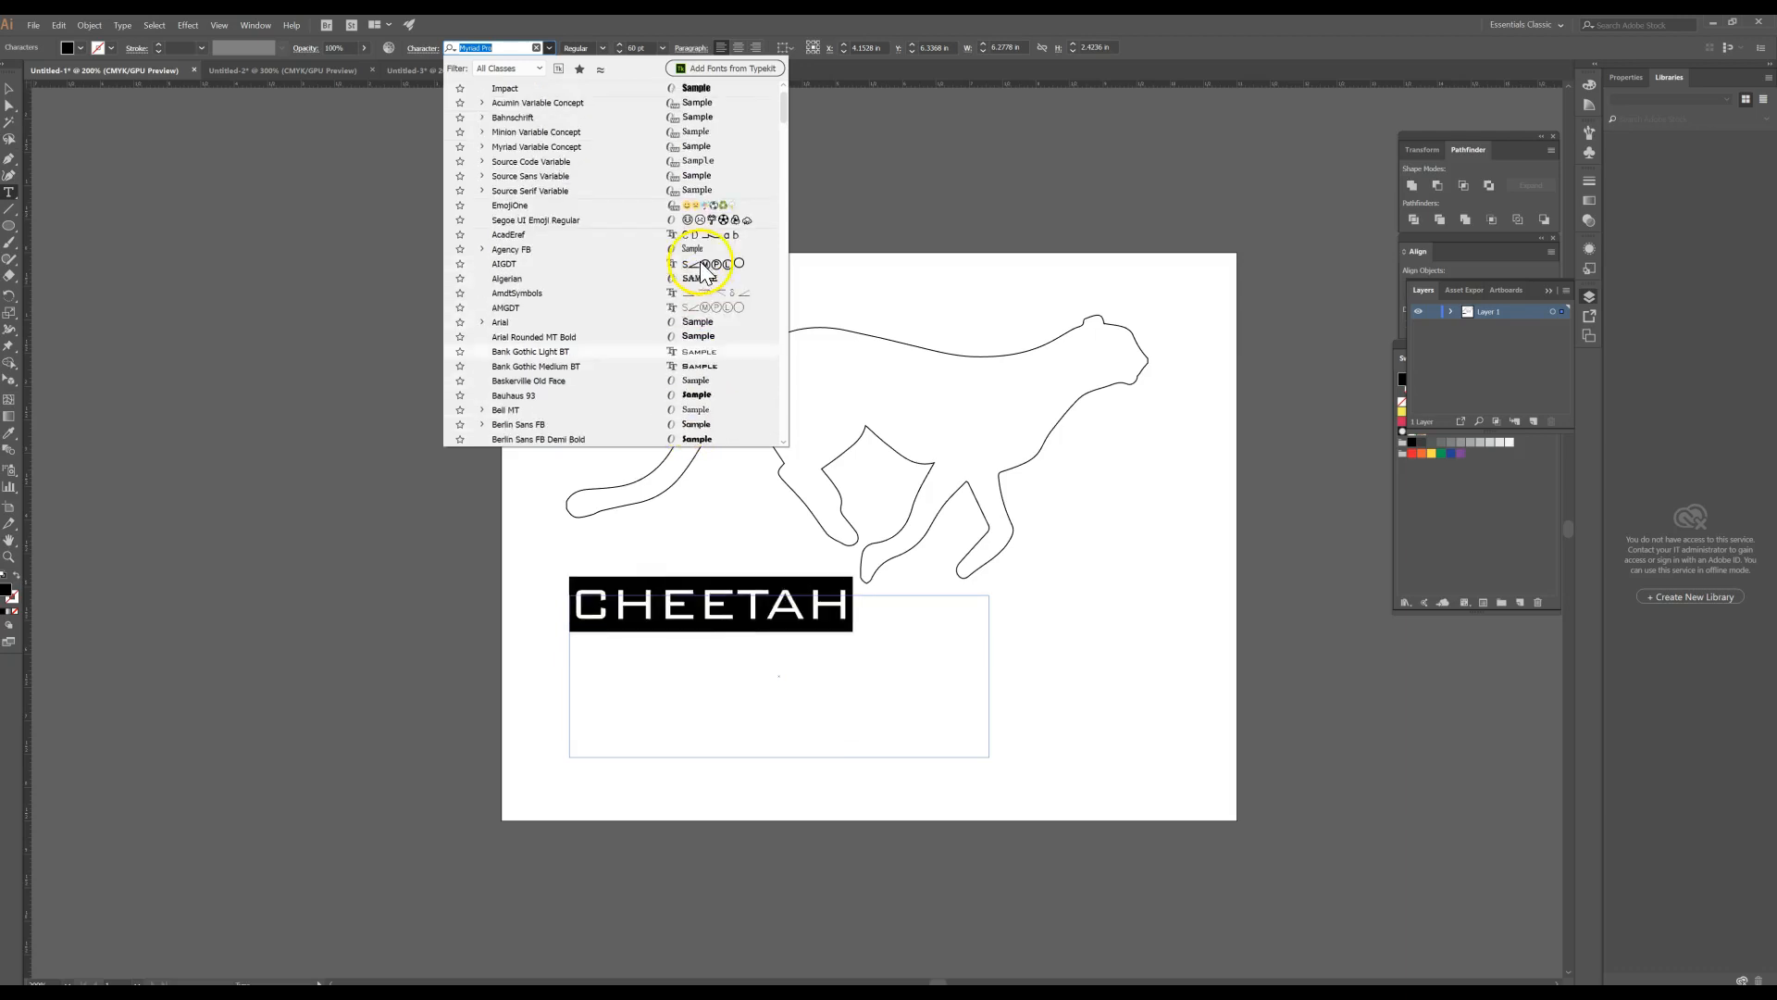
scroll(722, 116, up, 1)
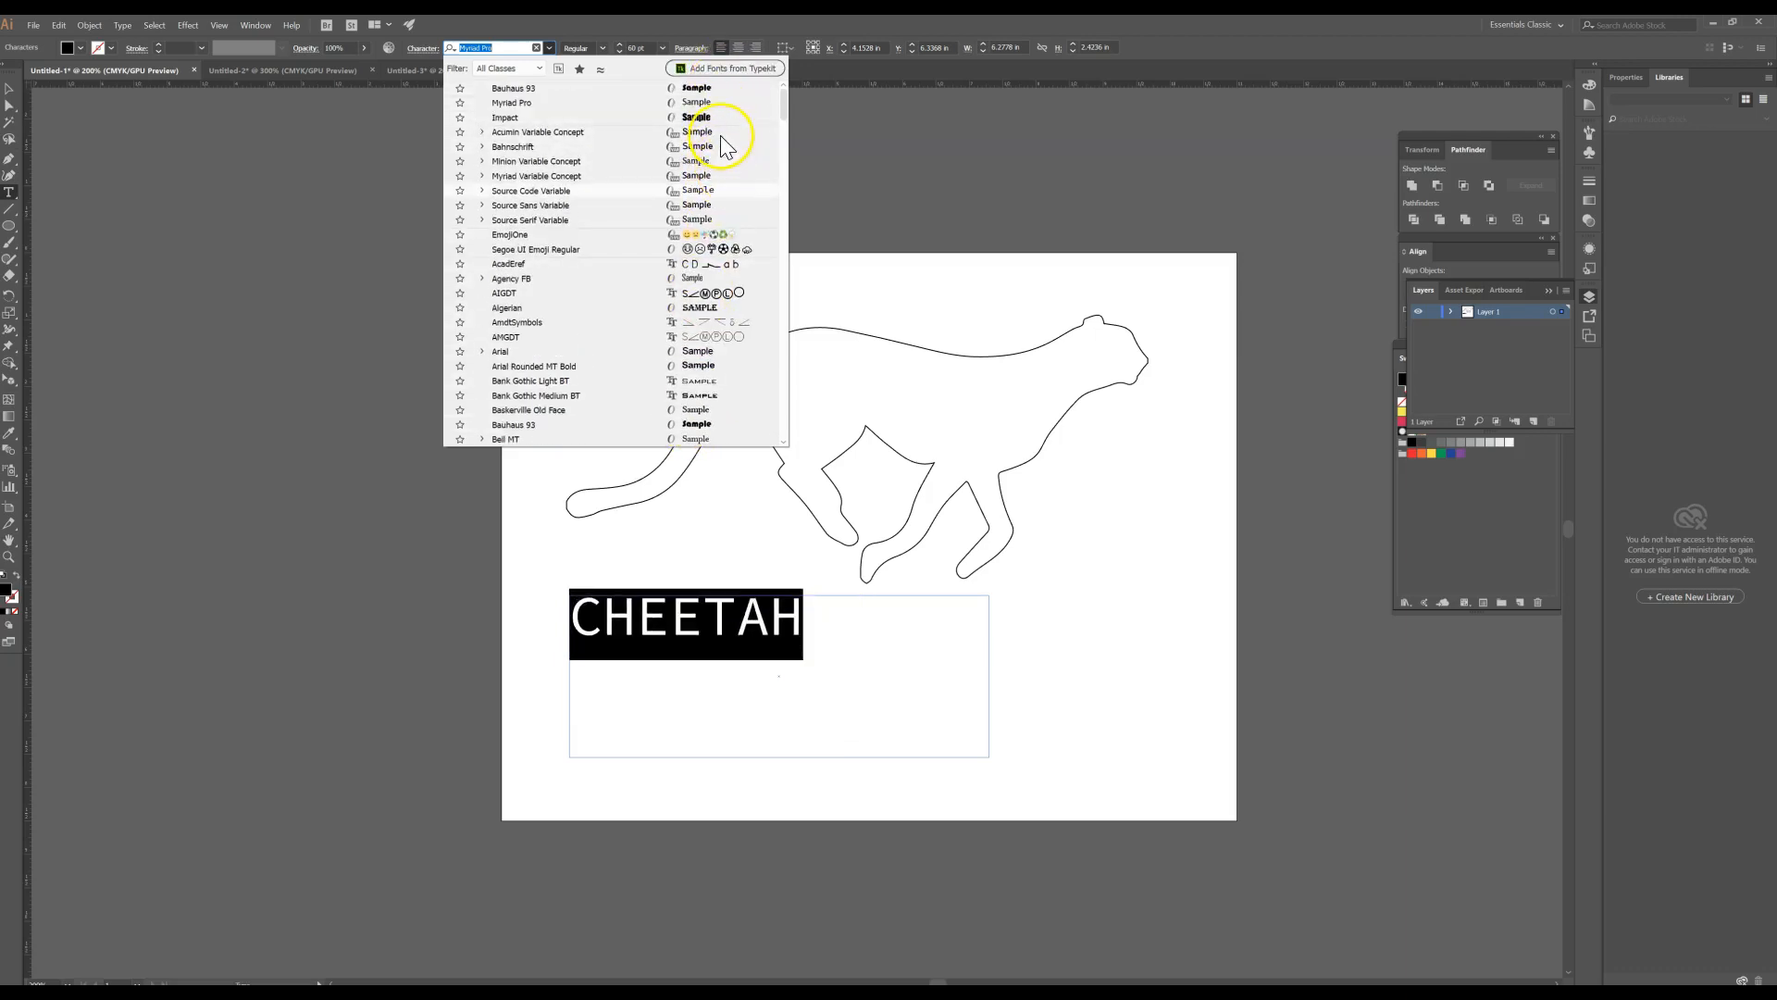
click(706, 89)
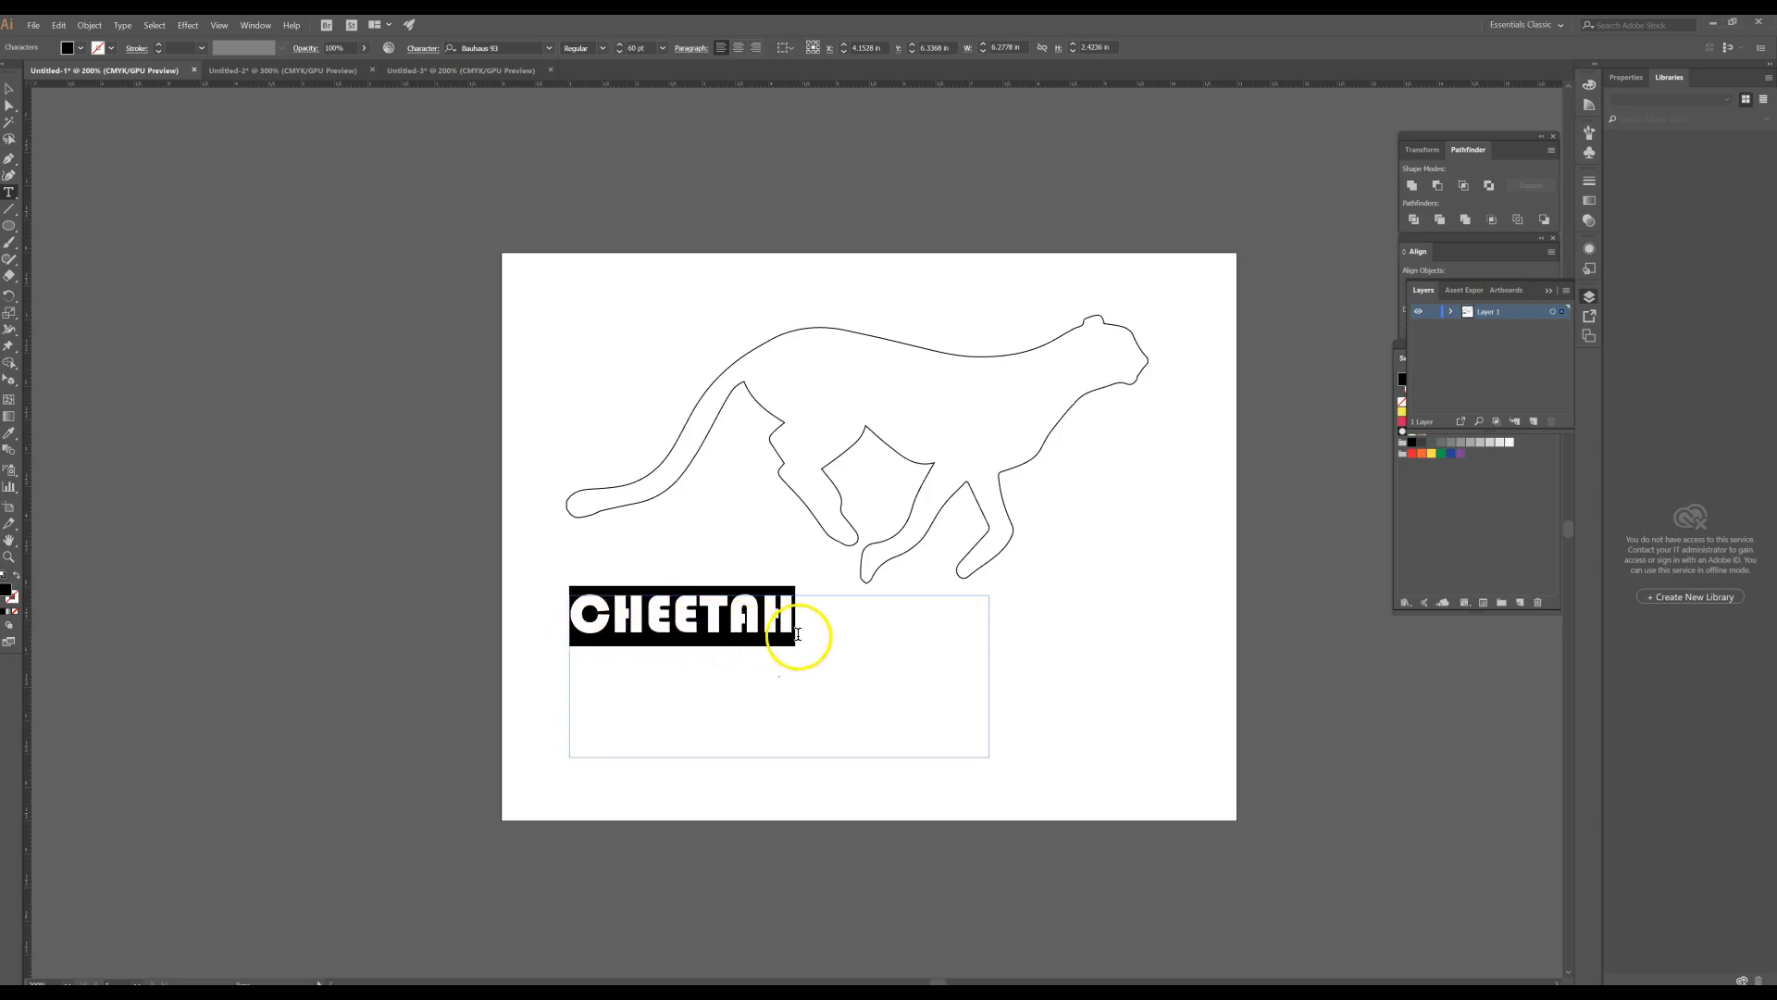
click(835, 631)
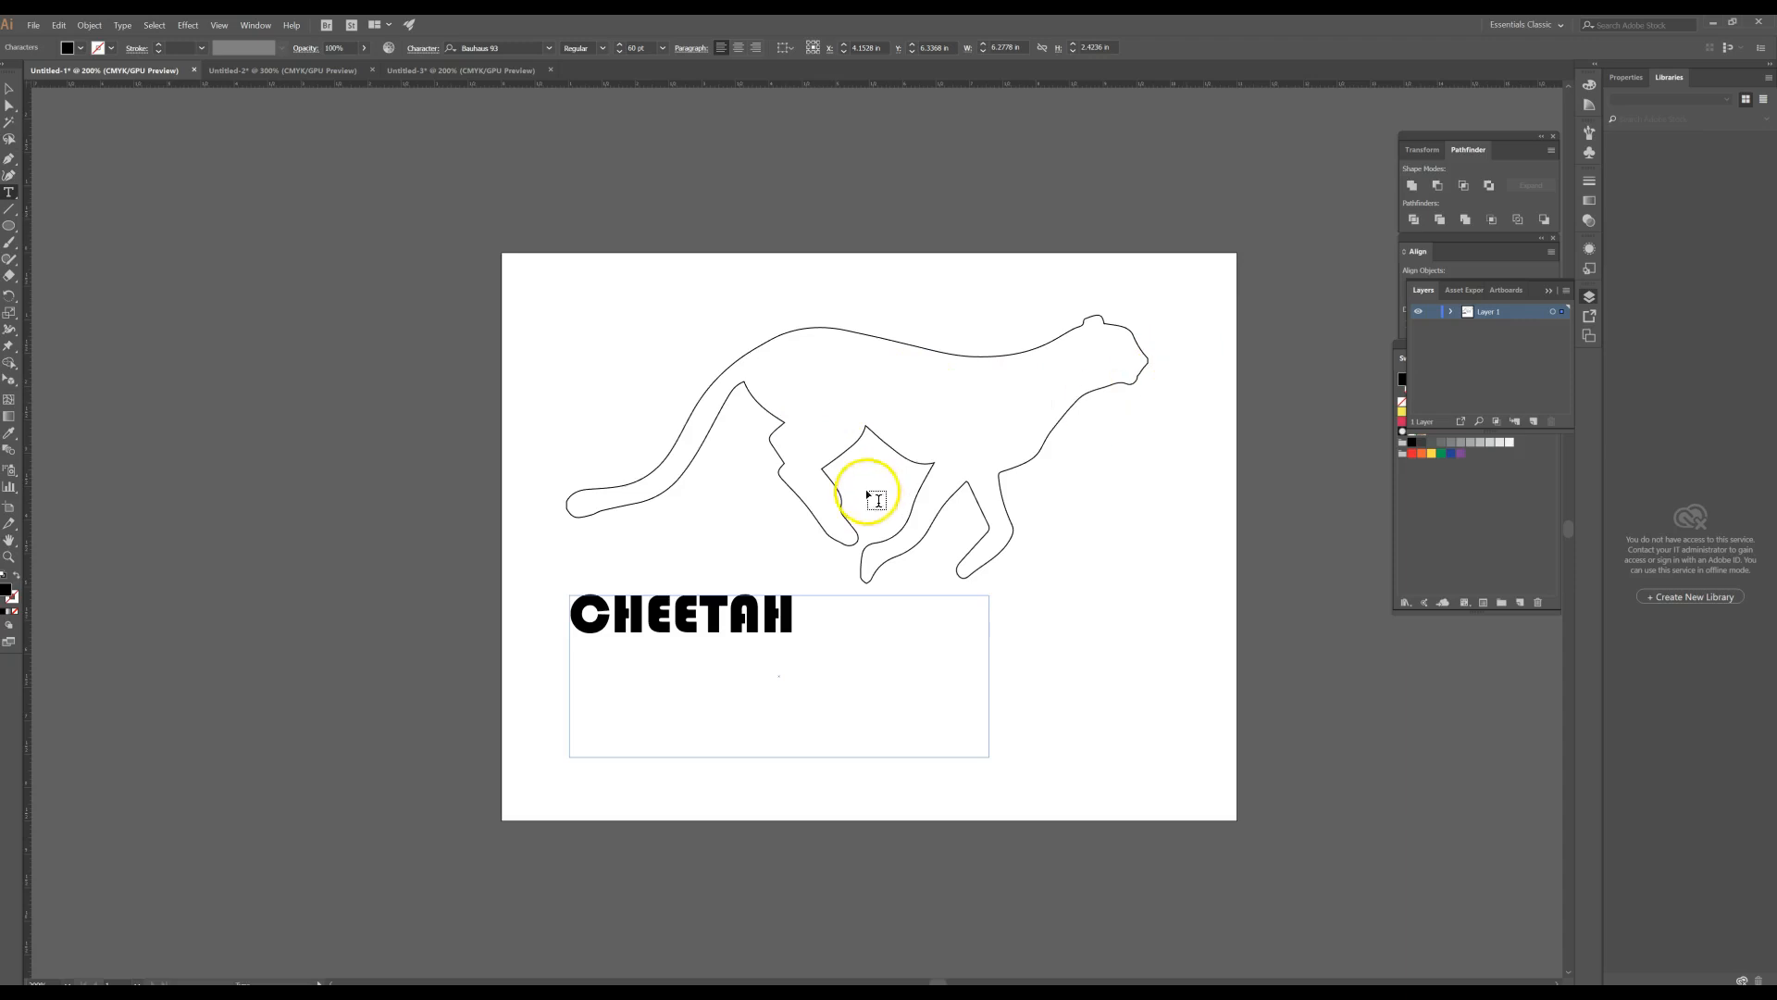
- Convert the CHEETAH text to outlines and move the outlined word slightly down and to the right
click(10, 87)
click(497, 607)
click(702, 612)
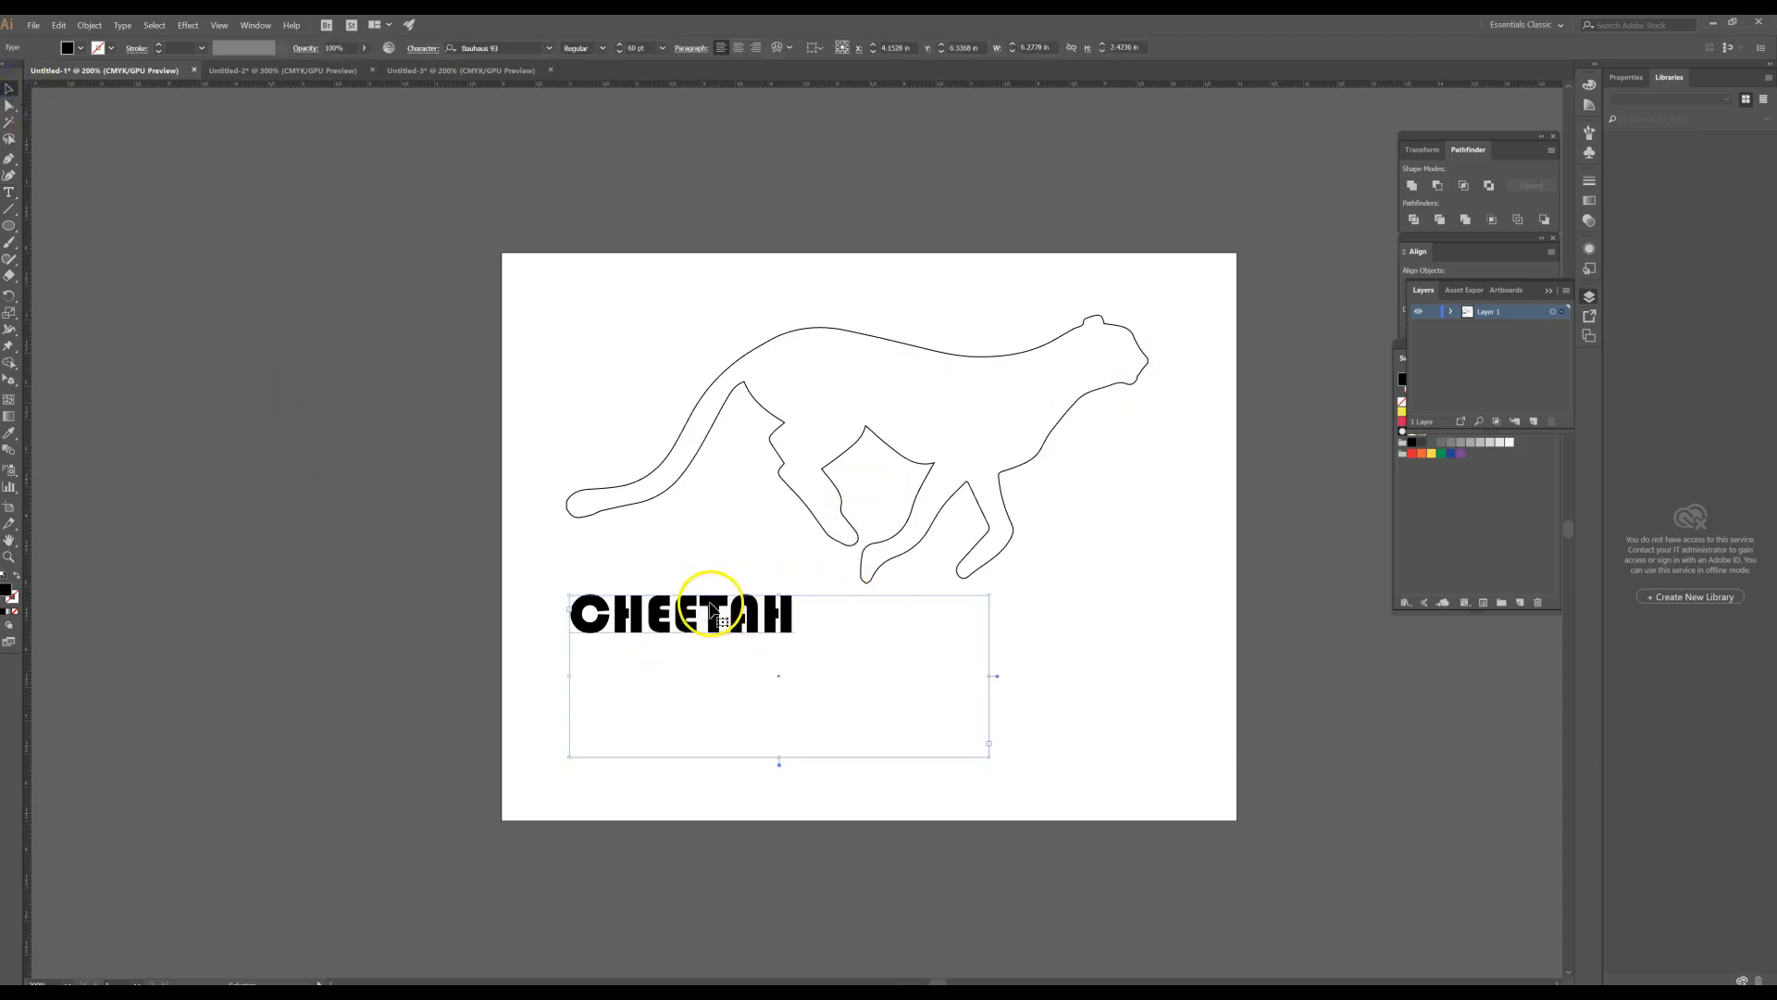
right_click(711, 608)
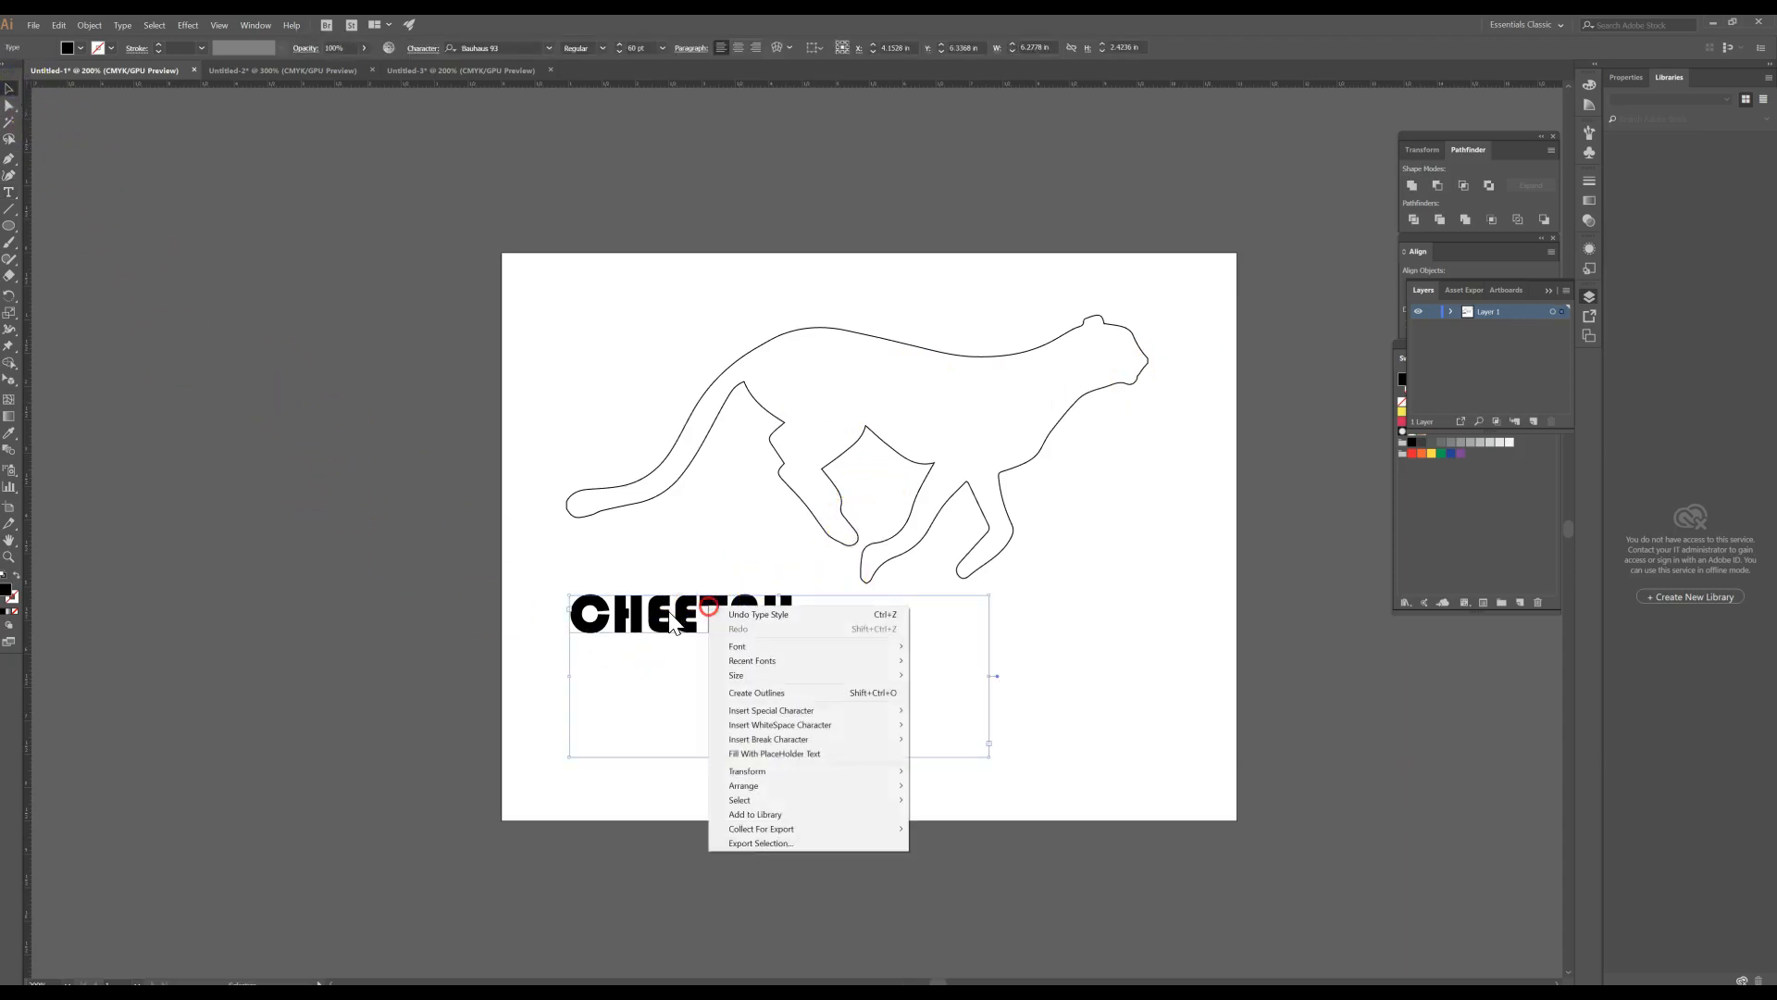
click(748, 693)
click(728, 723)
drag(709, 632, 757, 660)
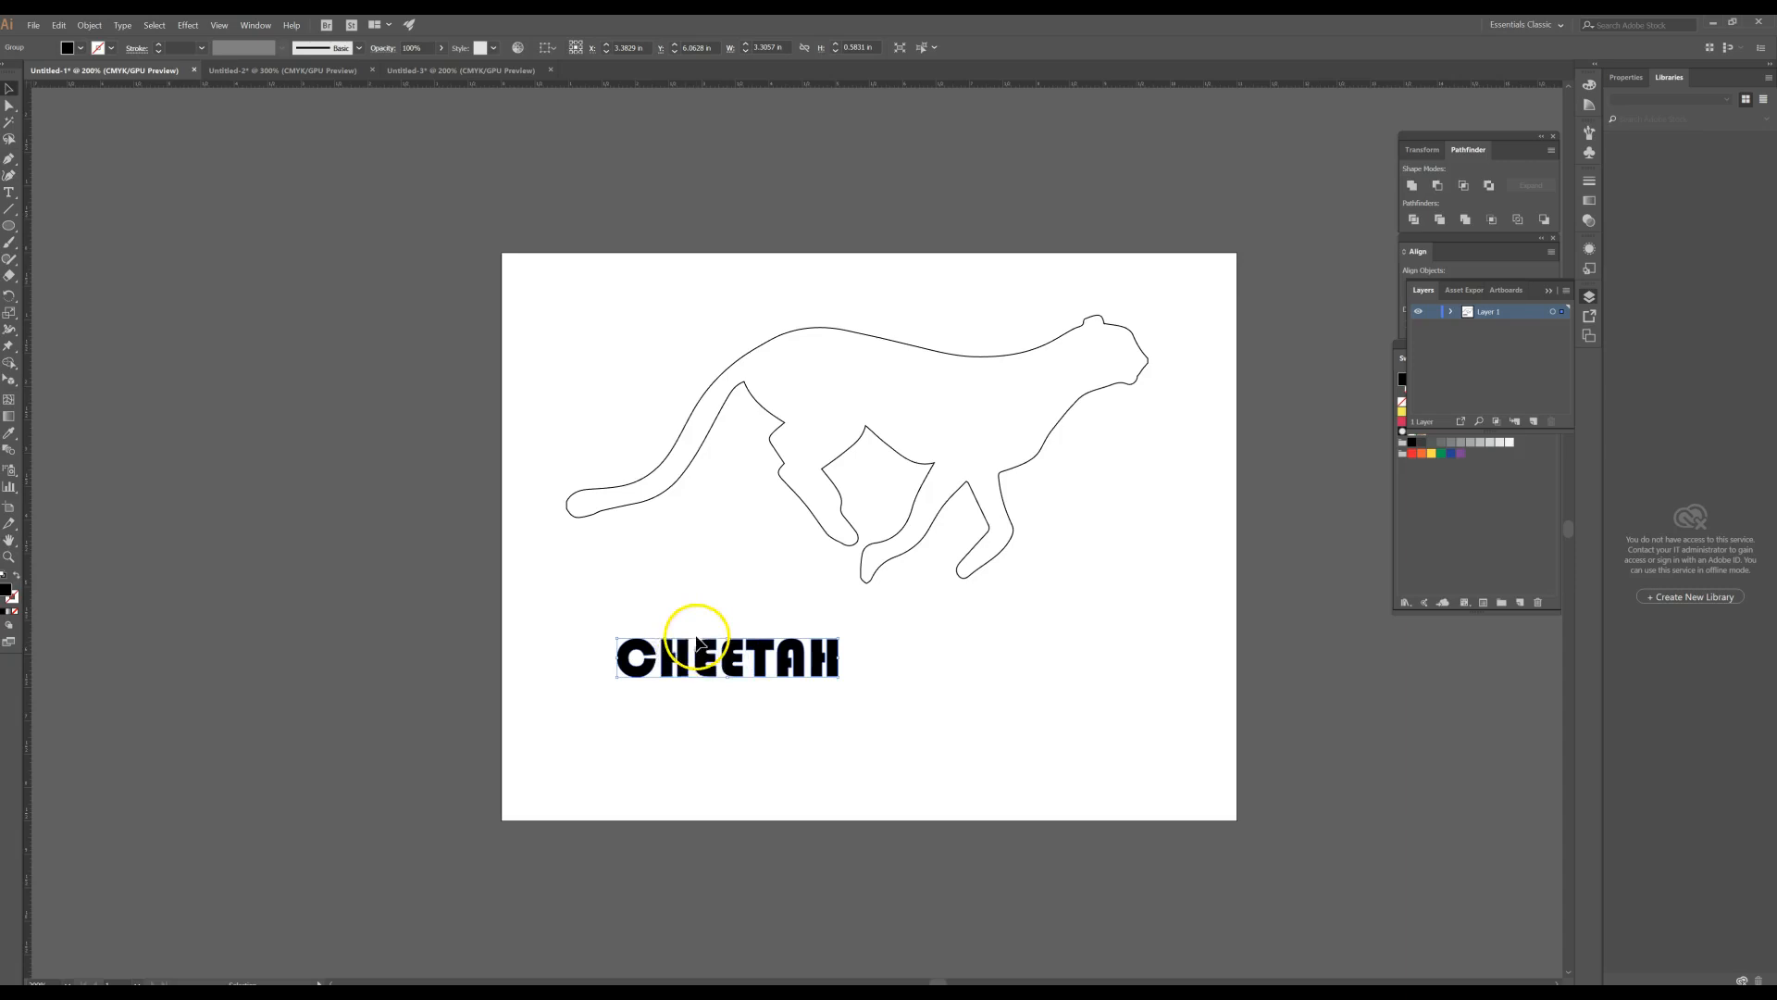
- Ungroup the outlined word and move the first letters C, H and E apart from the rest
right_click(709, 656)
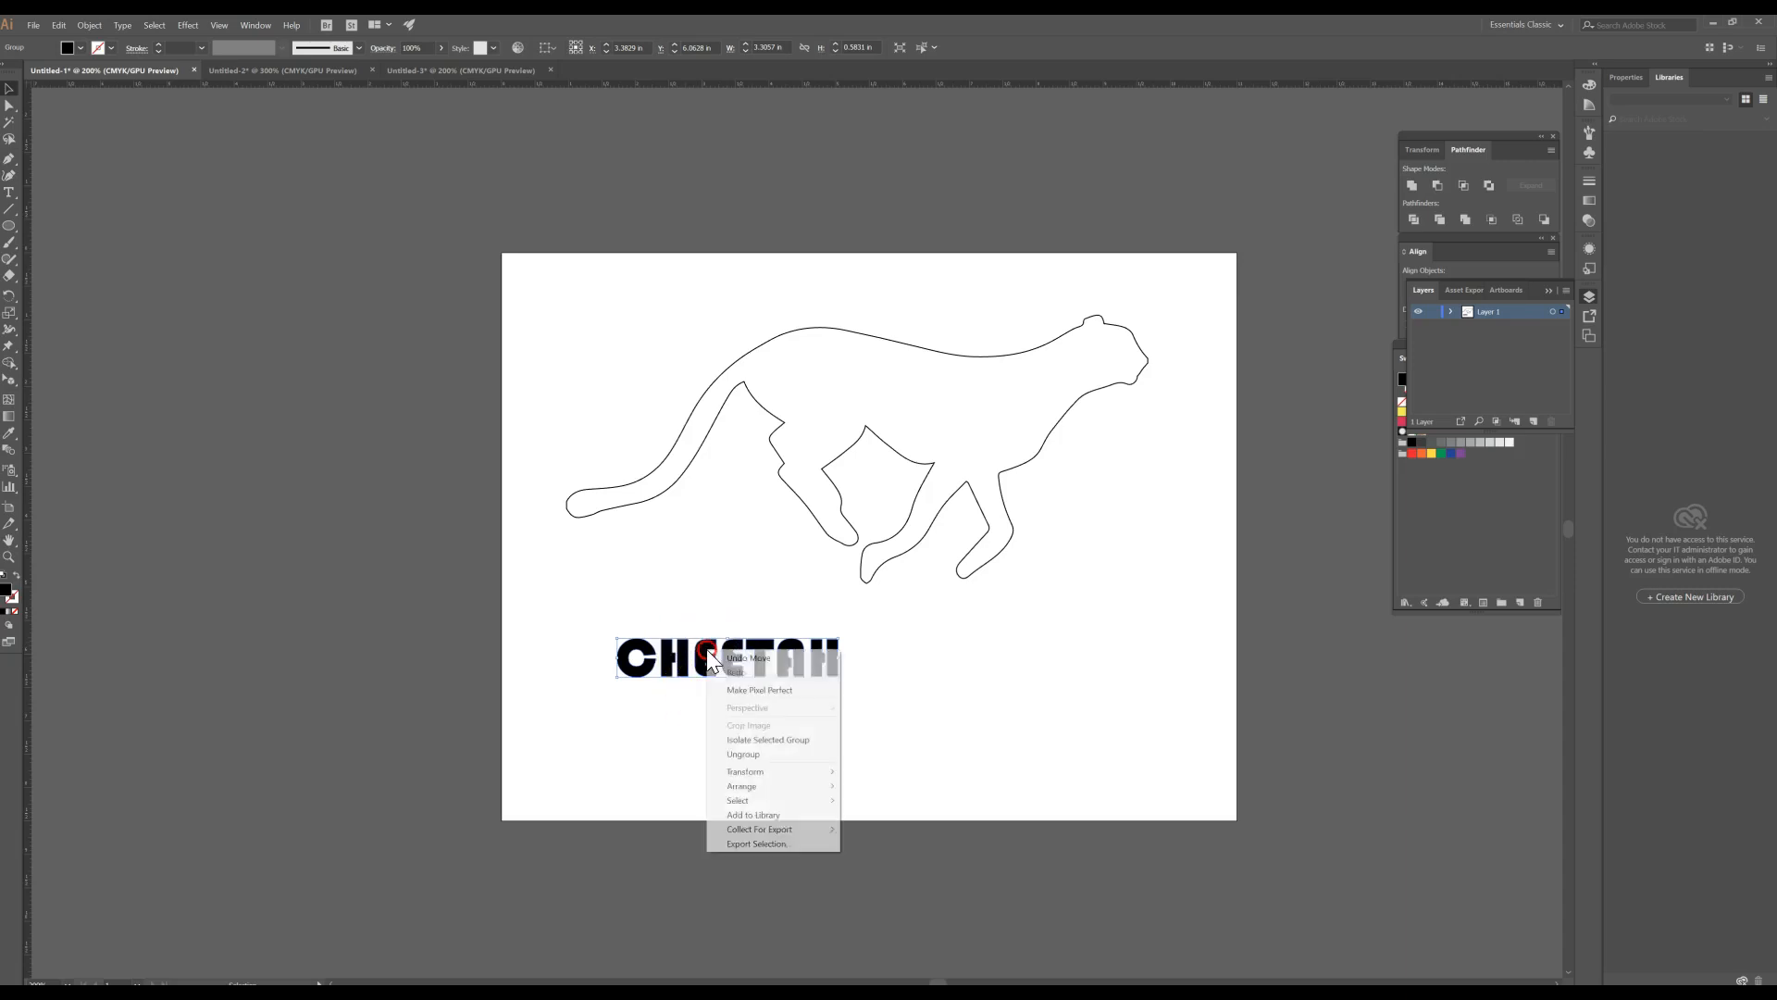
click(731, 752)
click(726, 746)
drag(630, 659, 698, 706)
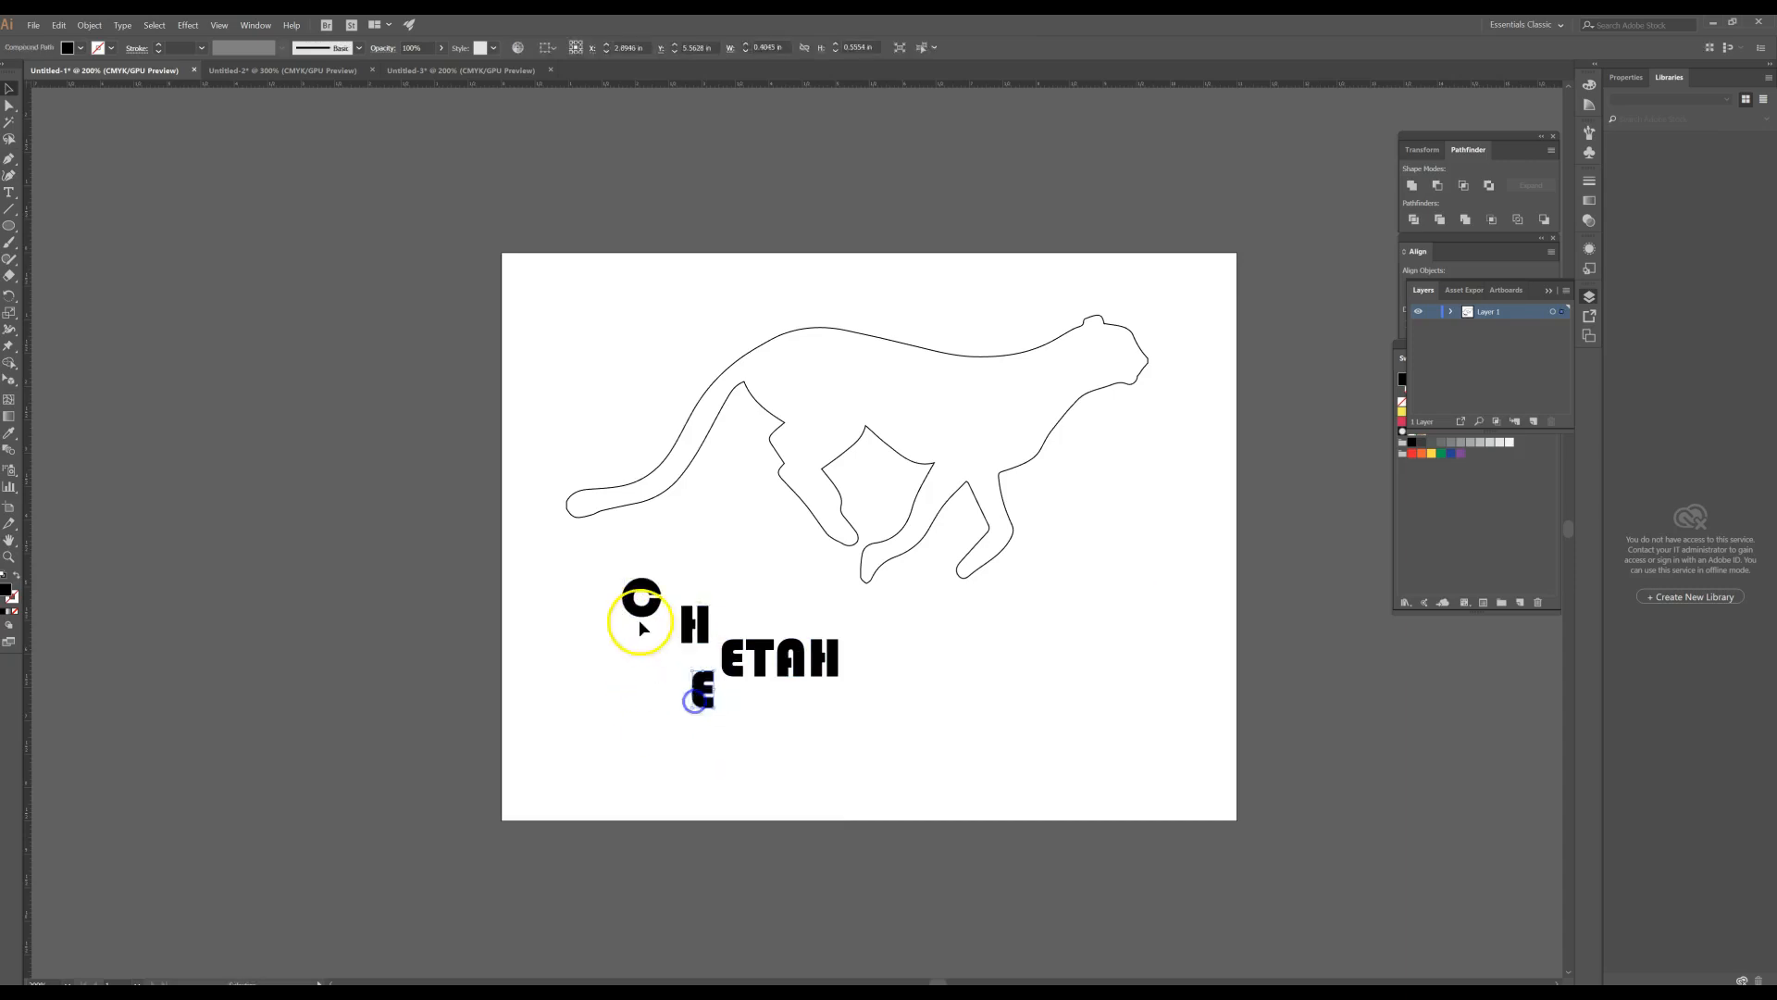
- Select all seven letters and scale them up proportionally to a little over twice their size
drag(839, 728, 851, 733)
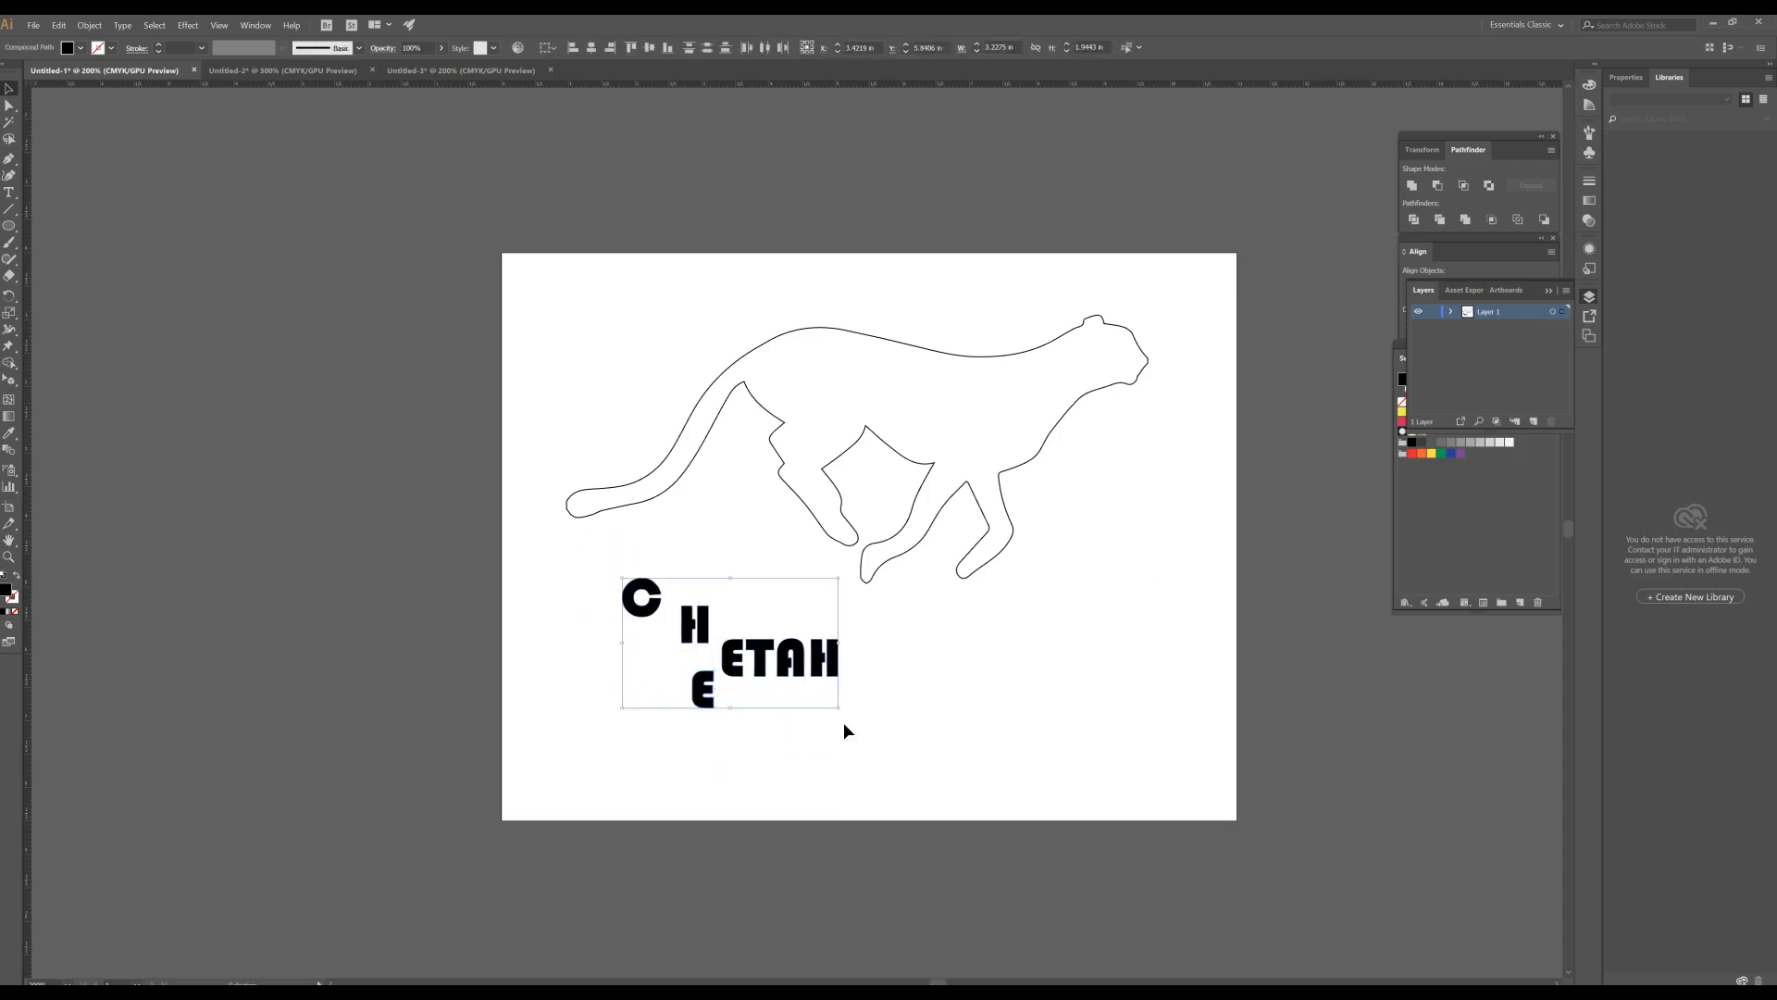
drag(840, 579, 1103, 349)
click(665, 653)
- Move the letters onto the cheetah's body from hindquarters to neck, with the first H below the C
drag(674, 498, 805, 410)
drag(803, 520, 858, 351)
drag(872, 573, 948, 397)
drag(1000, 575, 1013, 391)
drag(1052, 575, 1060, 365)
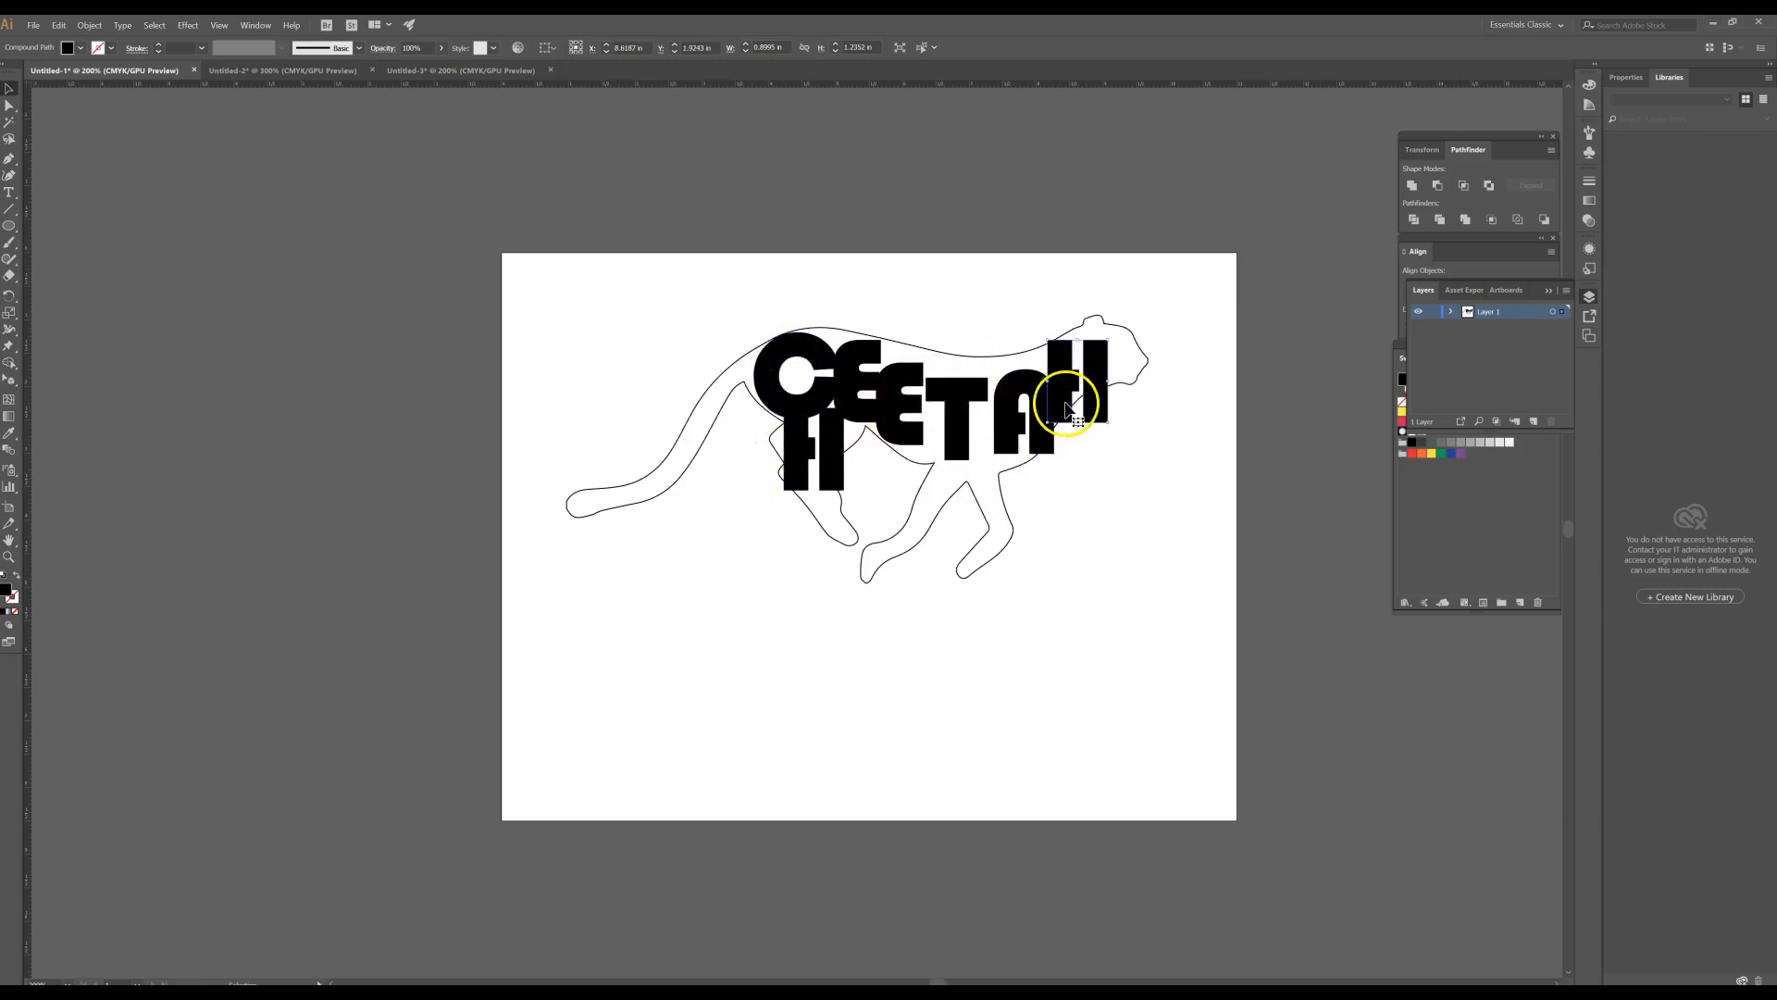
- Space out the overlapping letters by moving the first H lower over the hind leg and both E's to the right
key(ctrl+plus)
key(ctrl+plus)
key(ctrl+plus)
key(ctrl+plus)
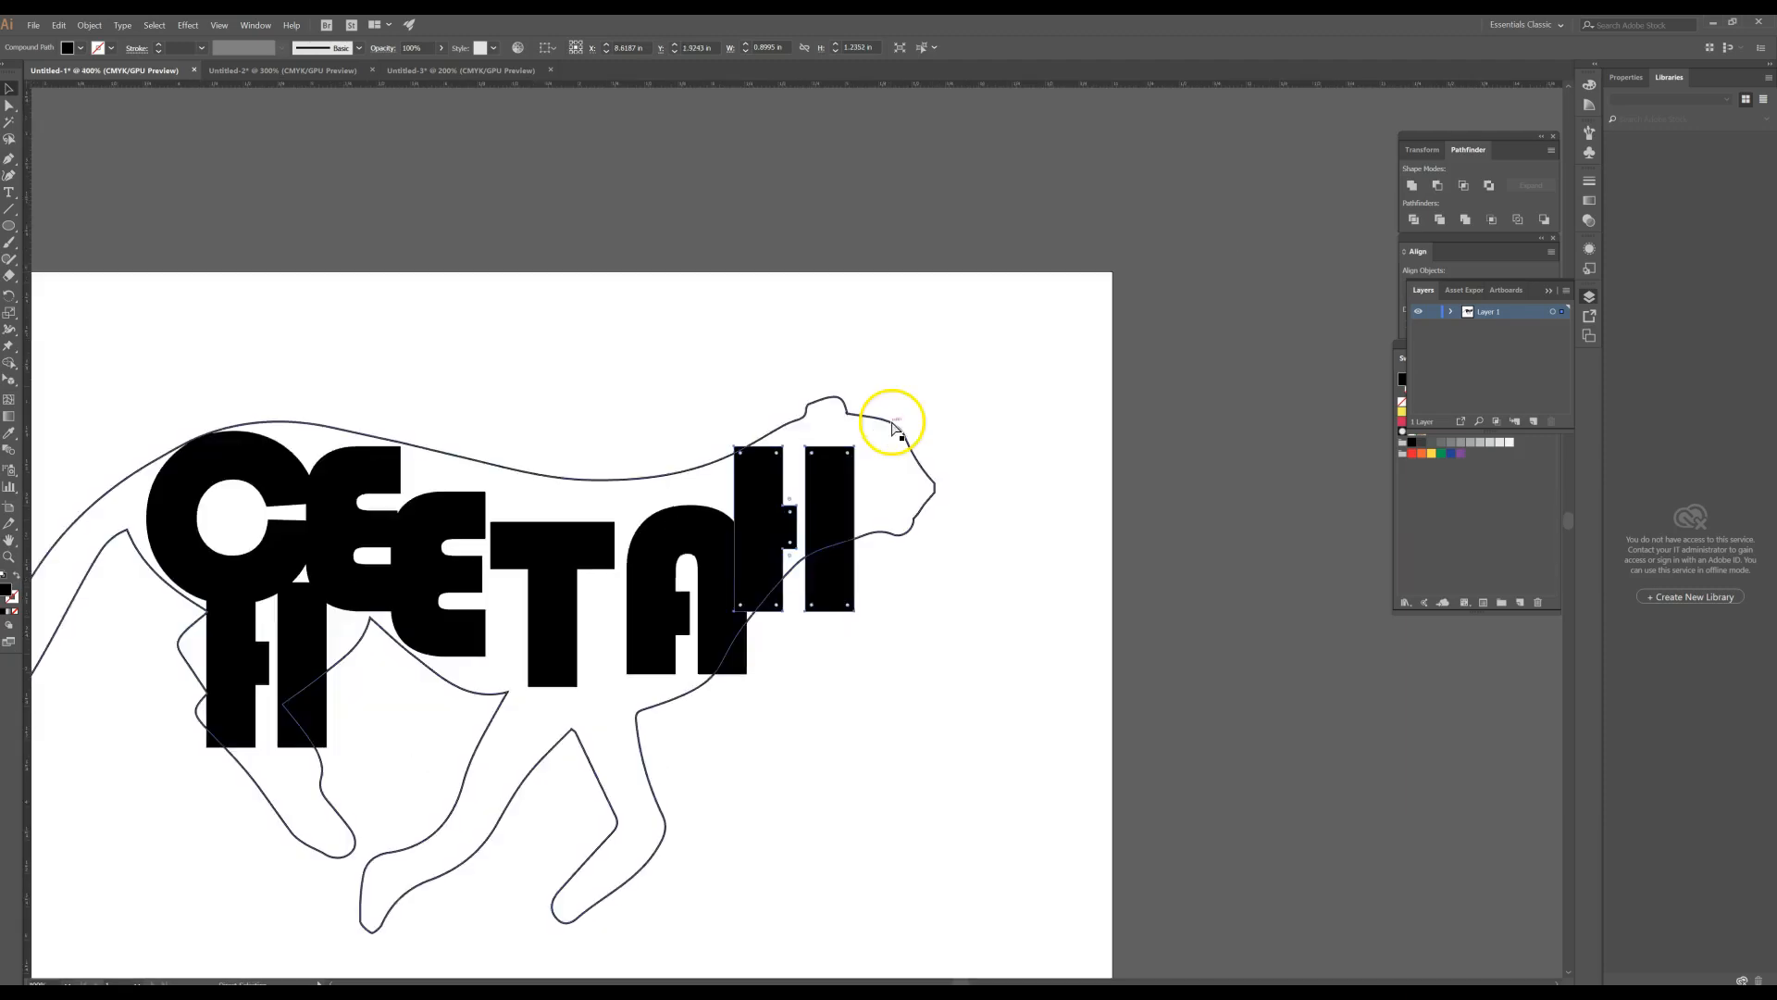
drag(536, 521, 1556, 298)
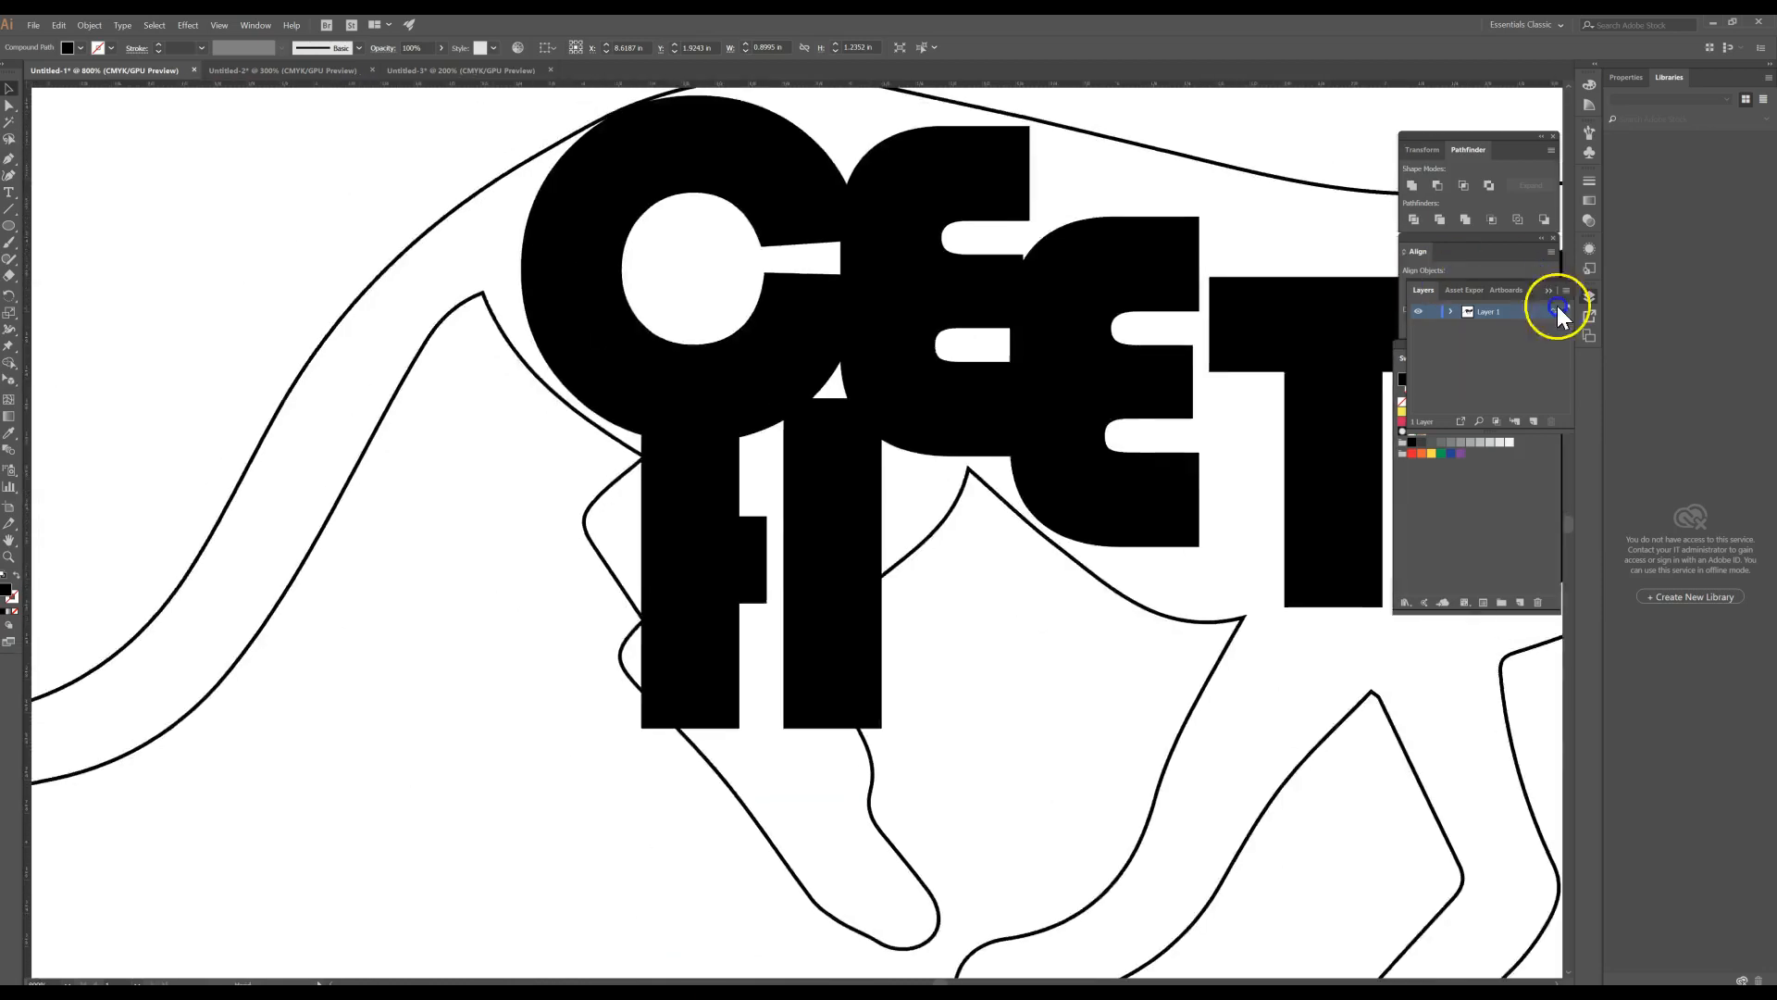
drag(911, 634, 895, 734)
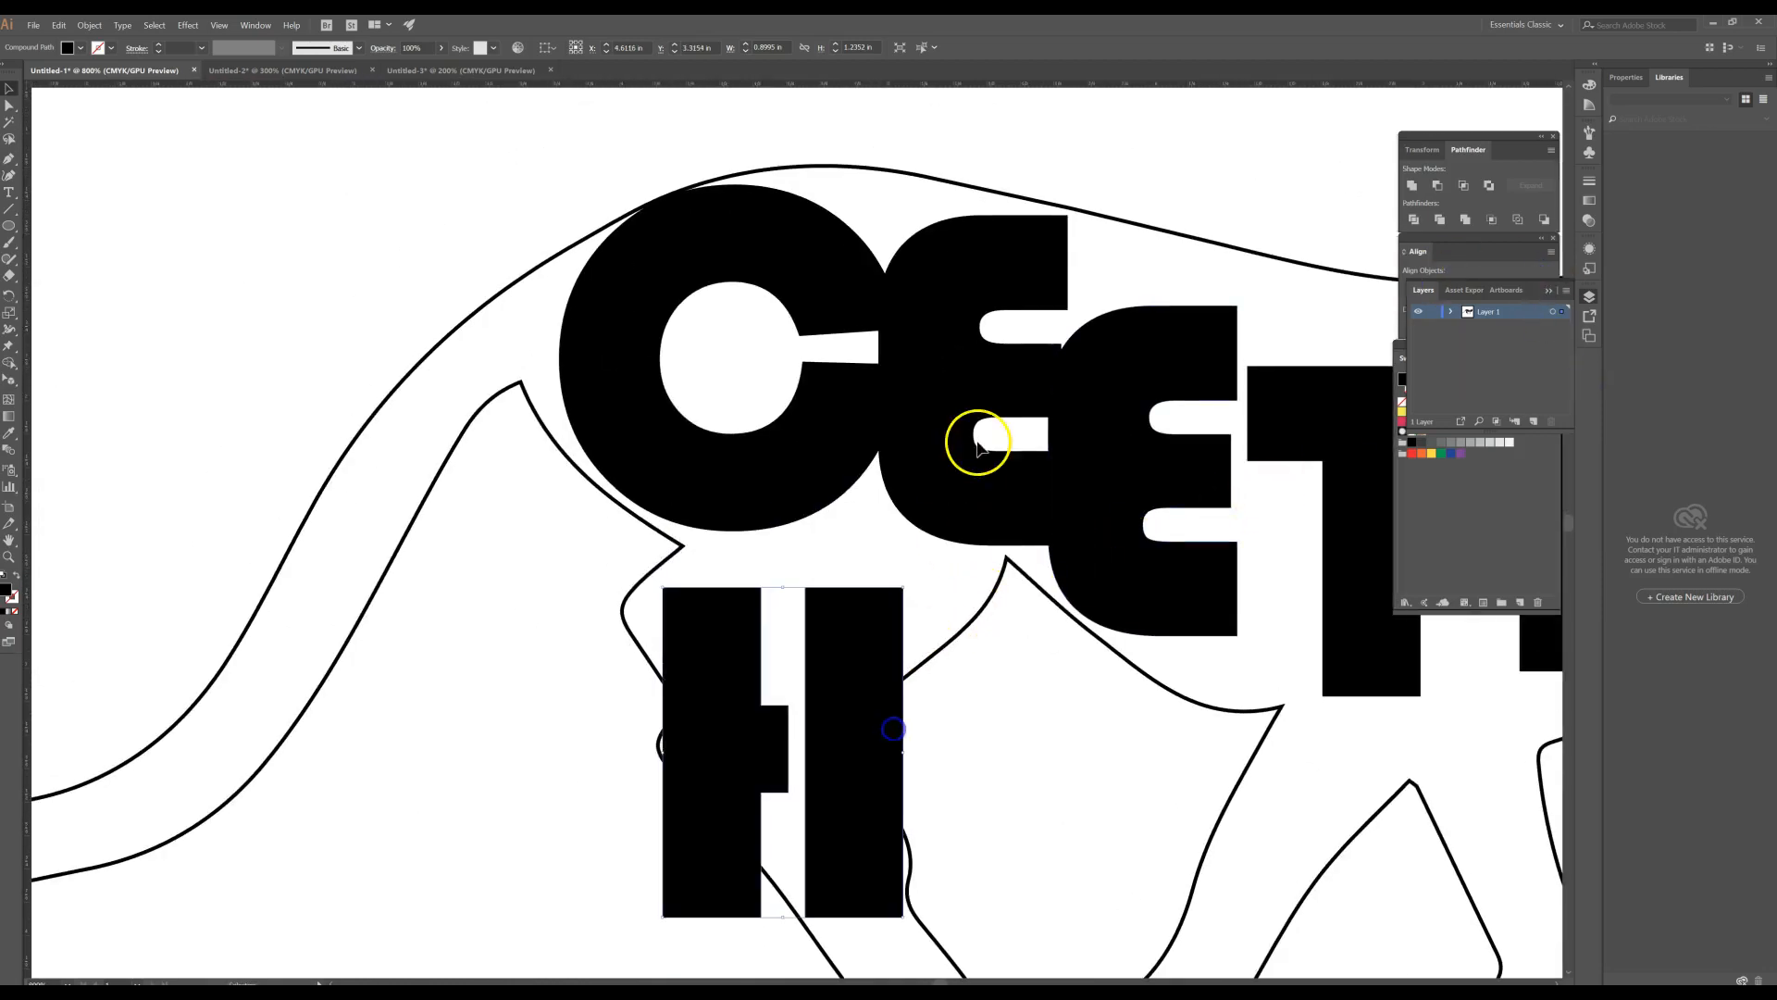
drag(1119, 559, 1216, 572)
drag(1009, 500, 1089, 526)
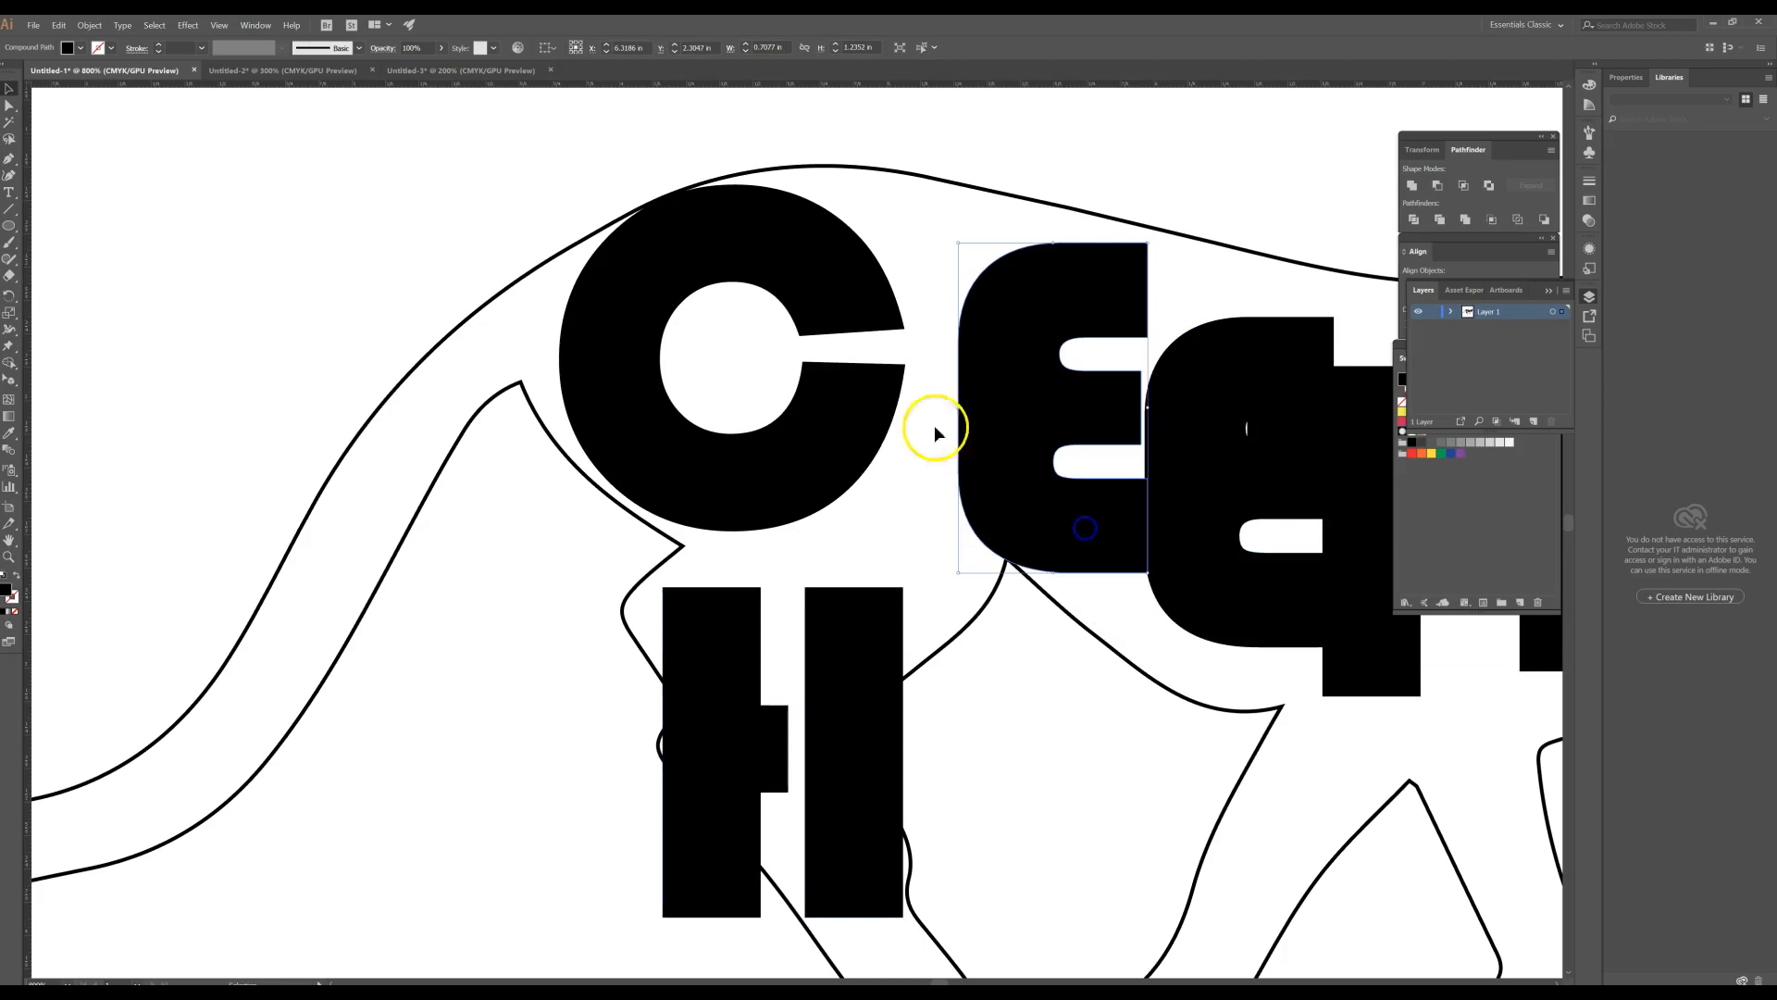
- Reshape the upper edge of the C with Direct Selection so its top anchor points follow the cheetah's back outline
scroll(865, 268, up, 3)
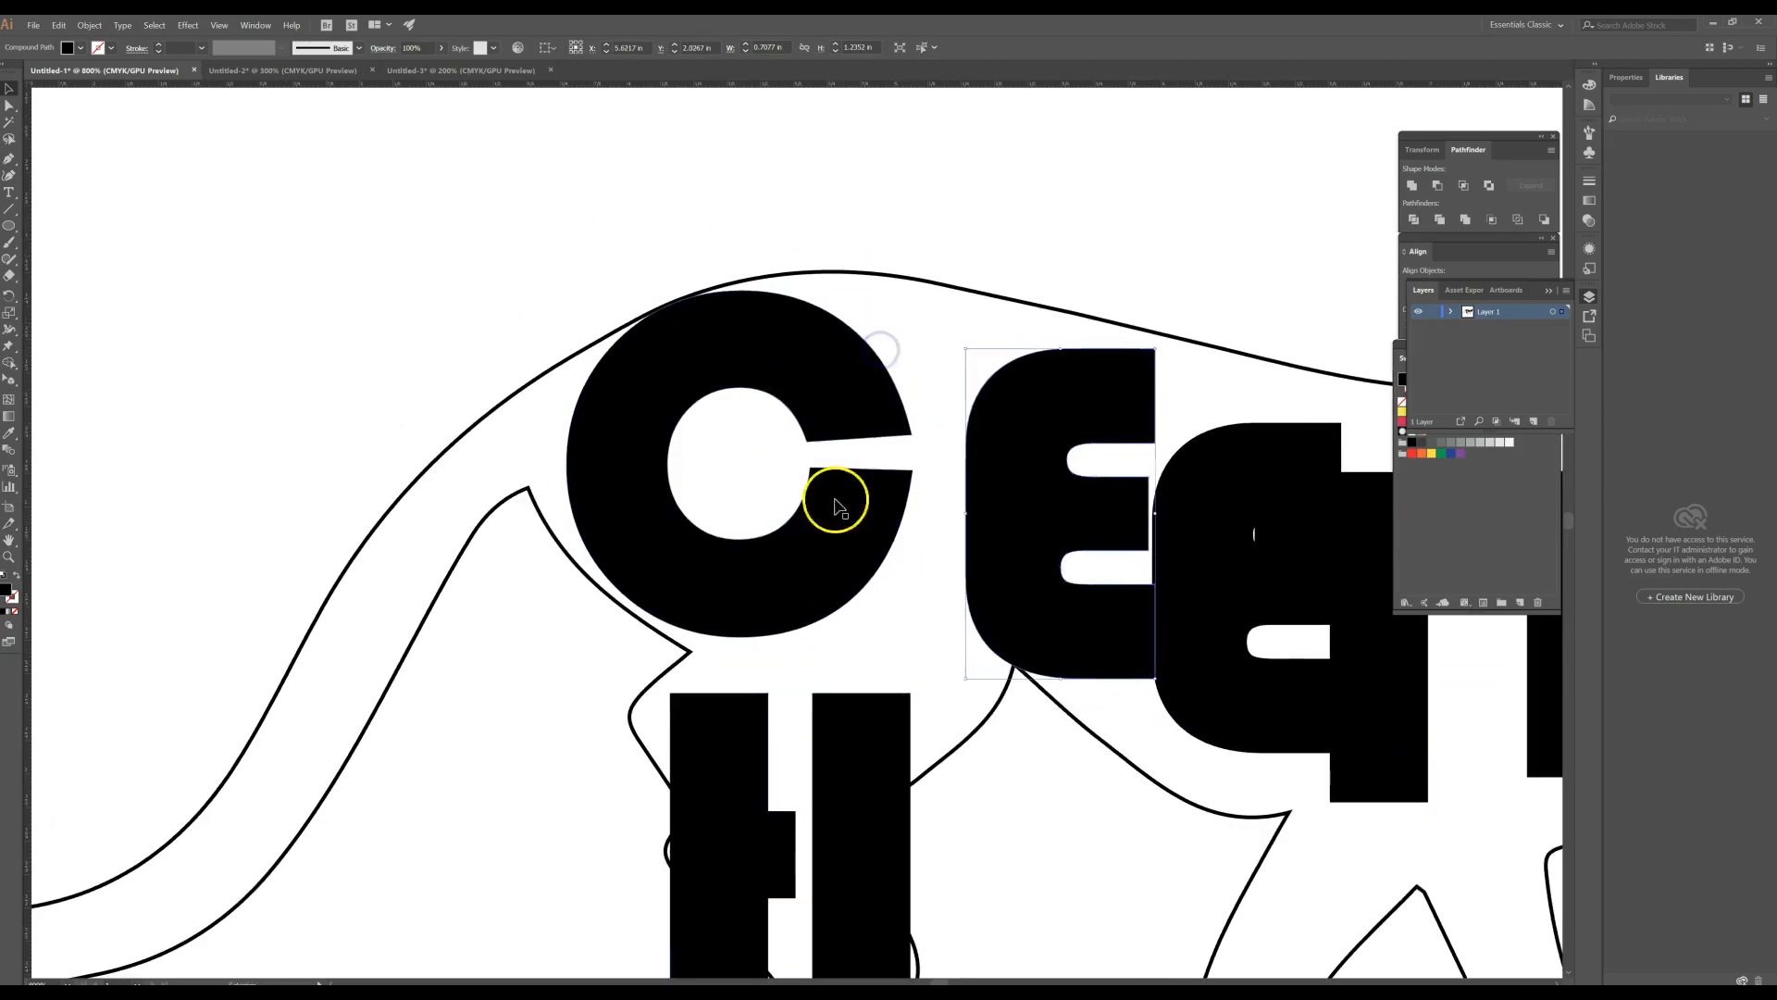
click(796, 363)
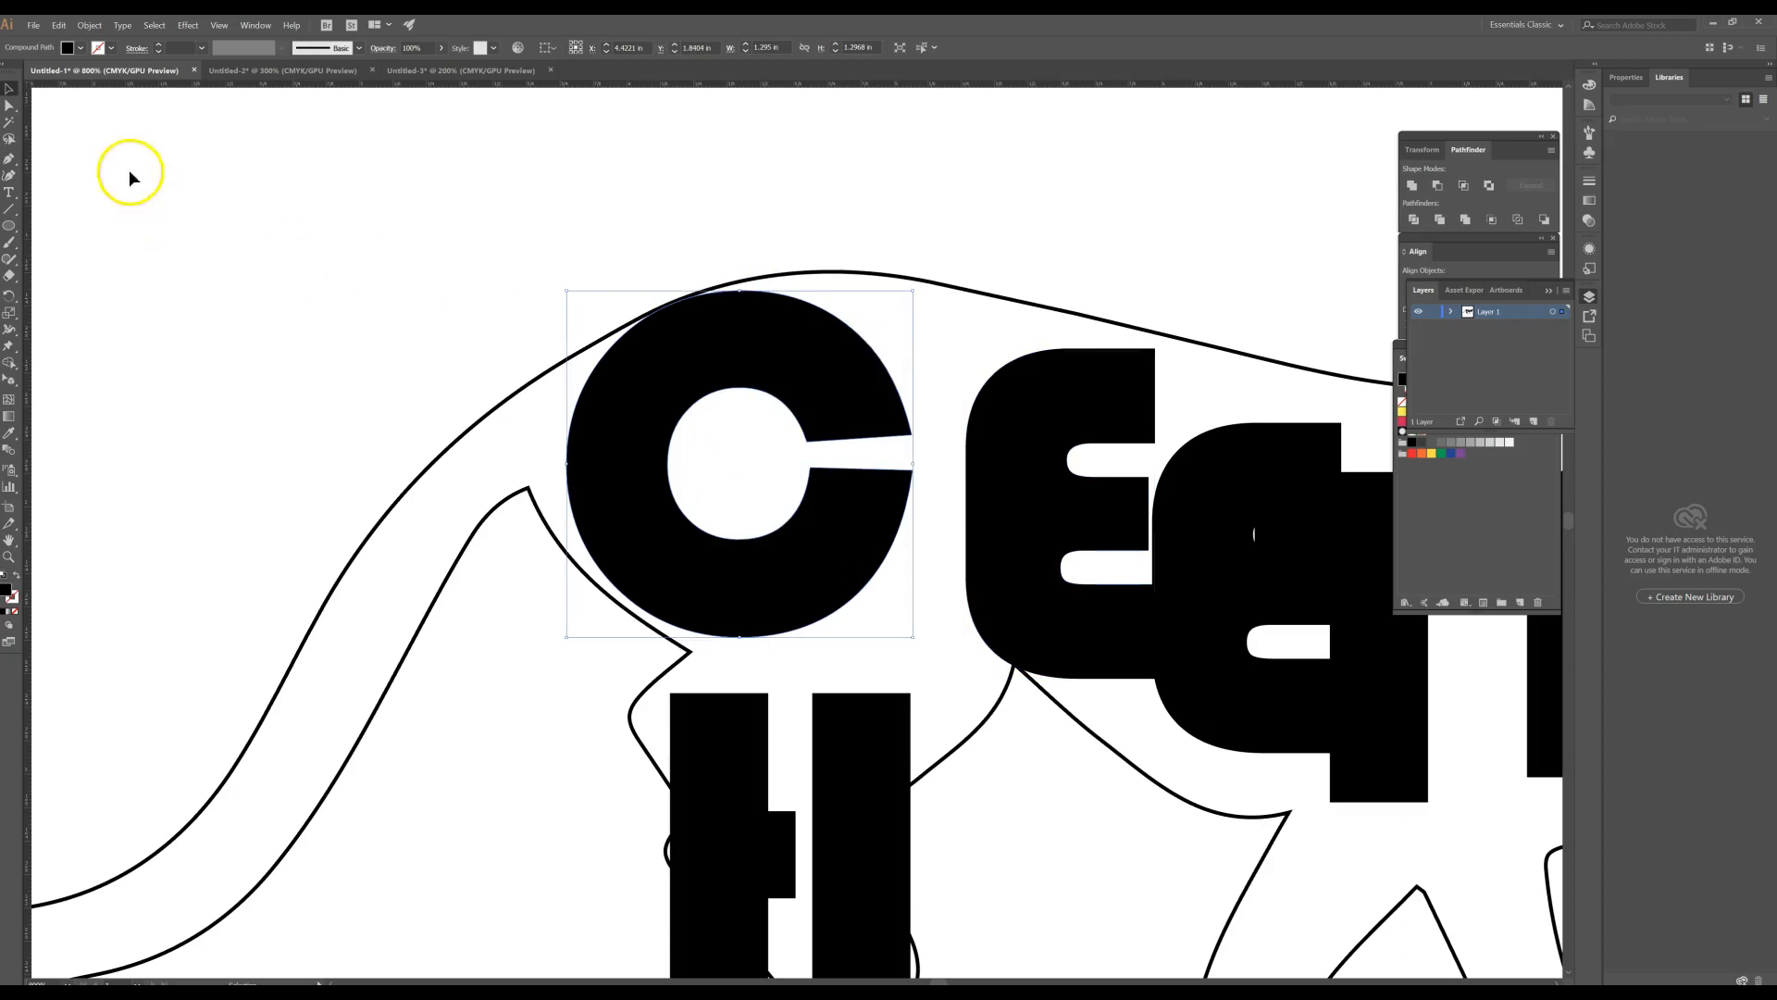
click(11, 111)
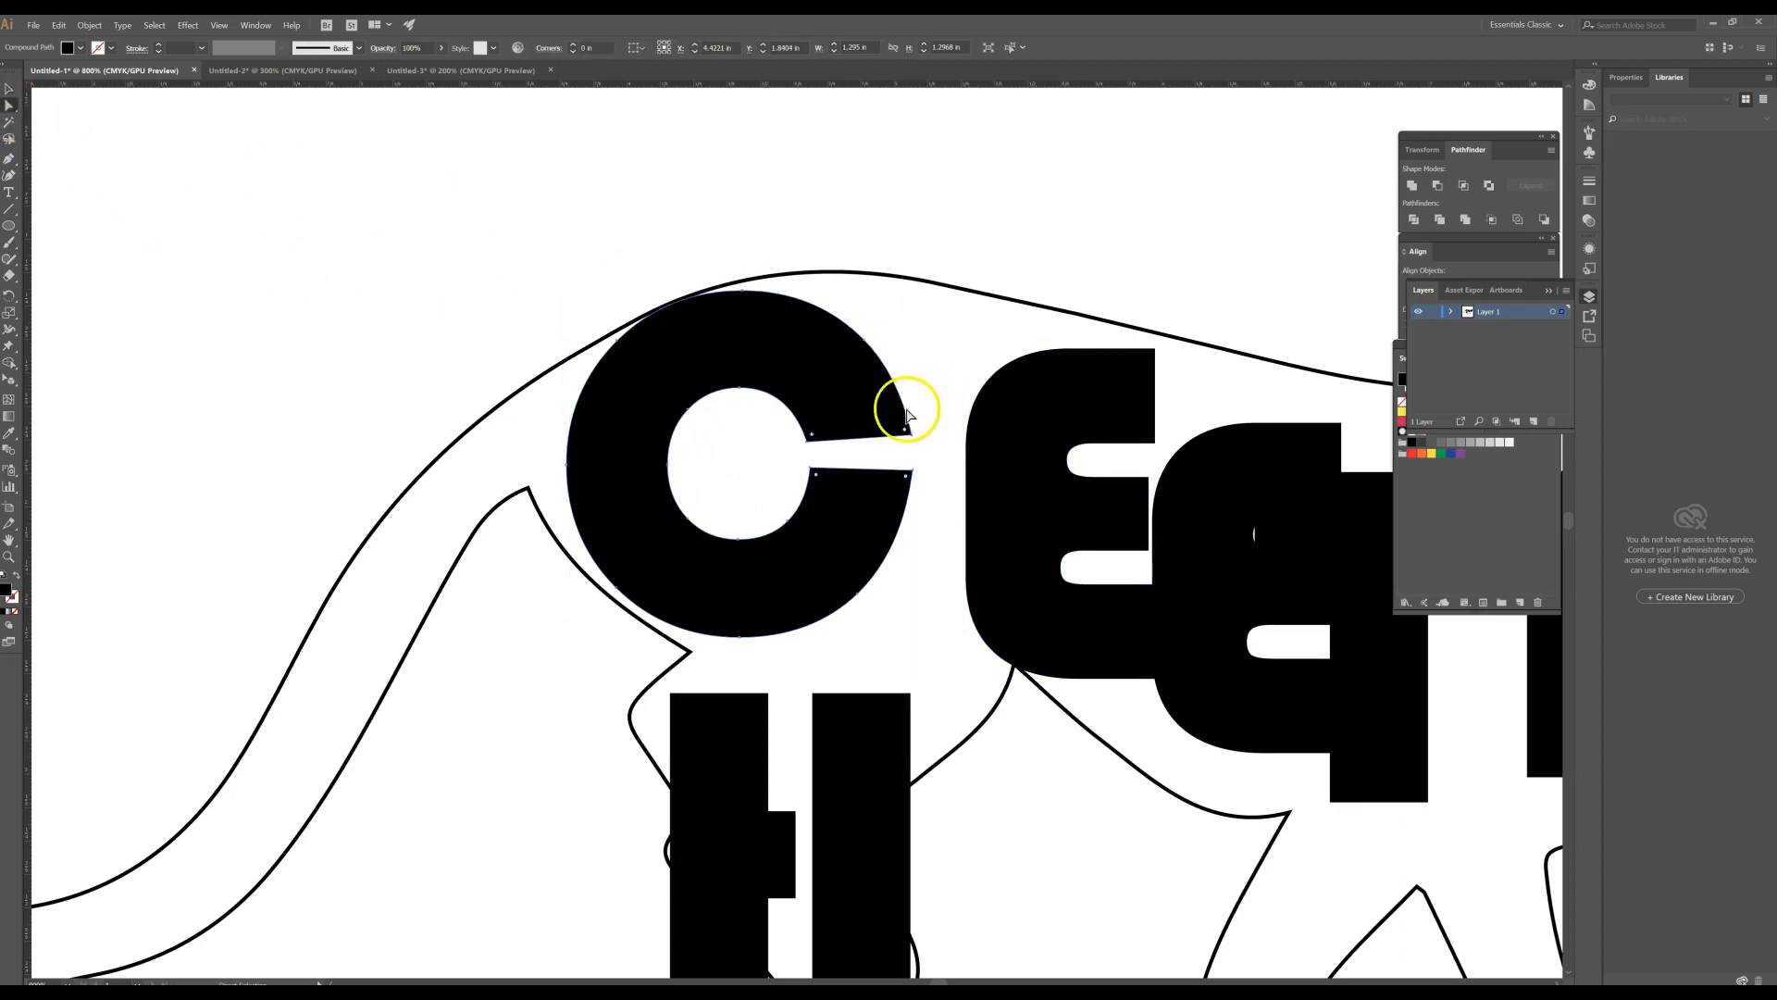
drag(863, 345, 893, 285)
click(789, 296)
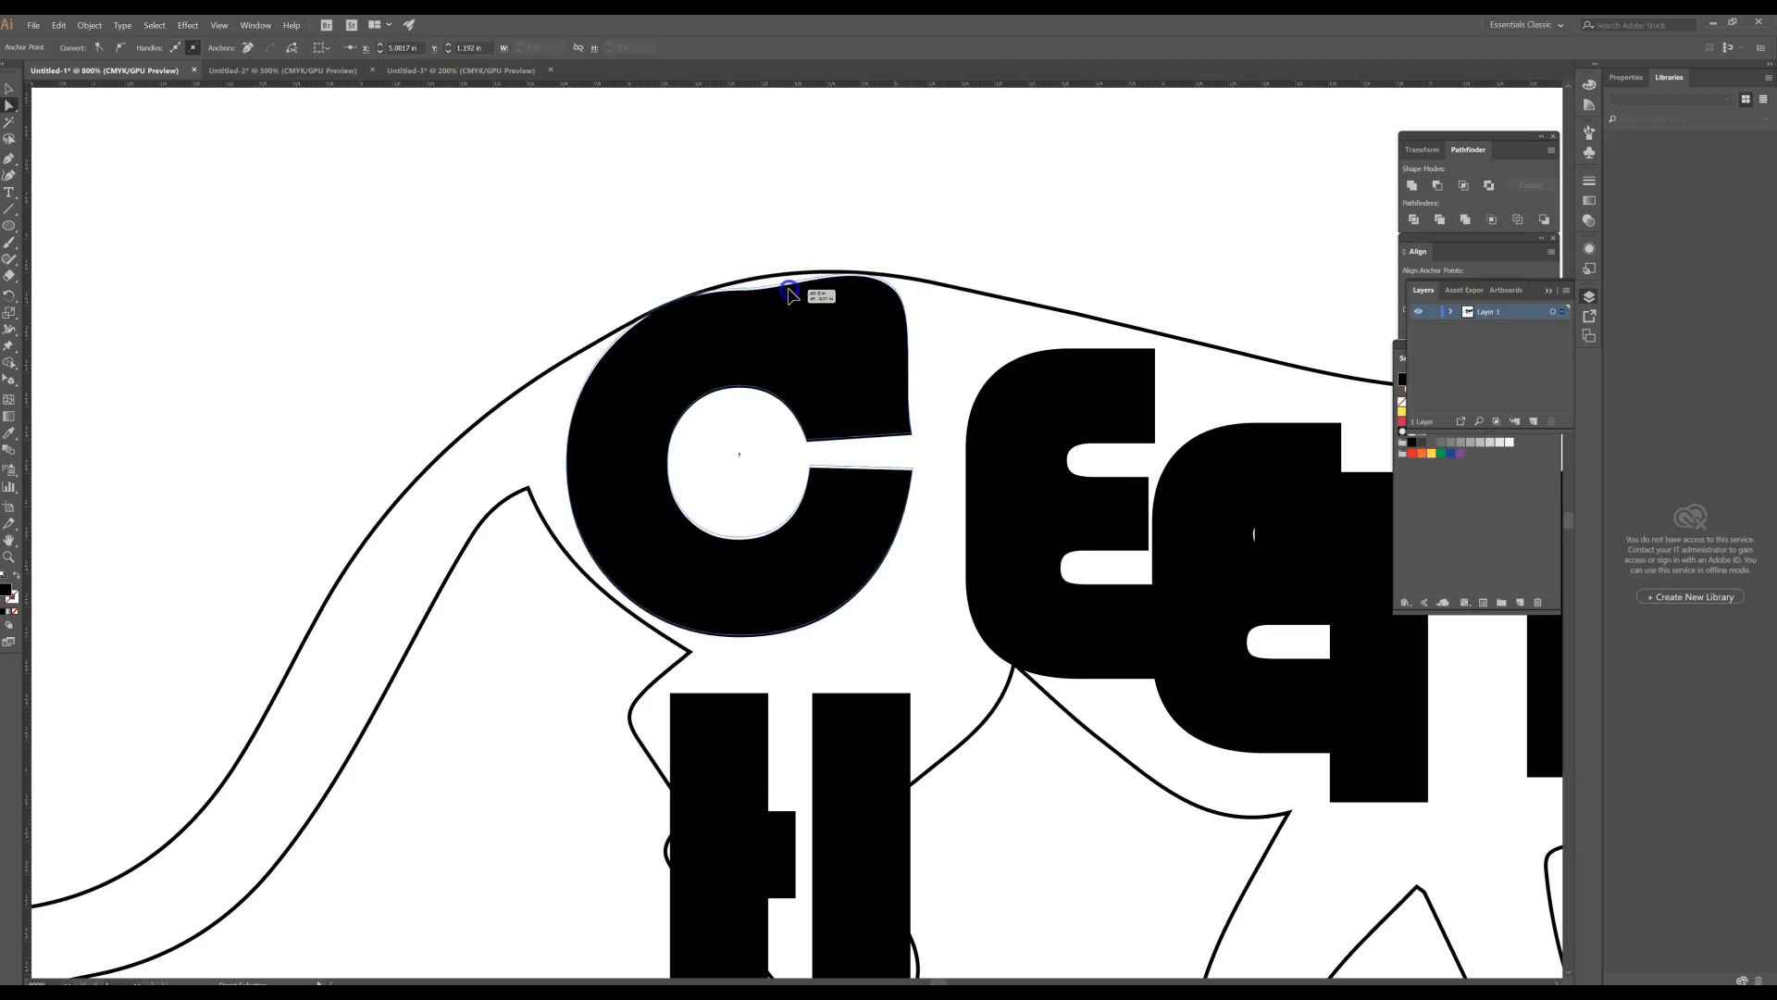
mouse_move(777, 311)
mouse_down()
mouse_move(791, 284)
mouse_move(726, 286)
mouse_move(781, 286)
mouse_up()
click(746, 295)
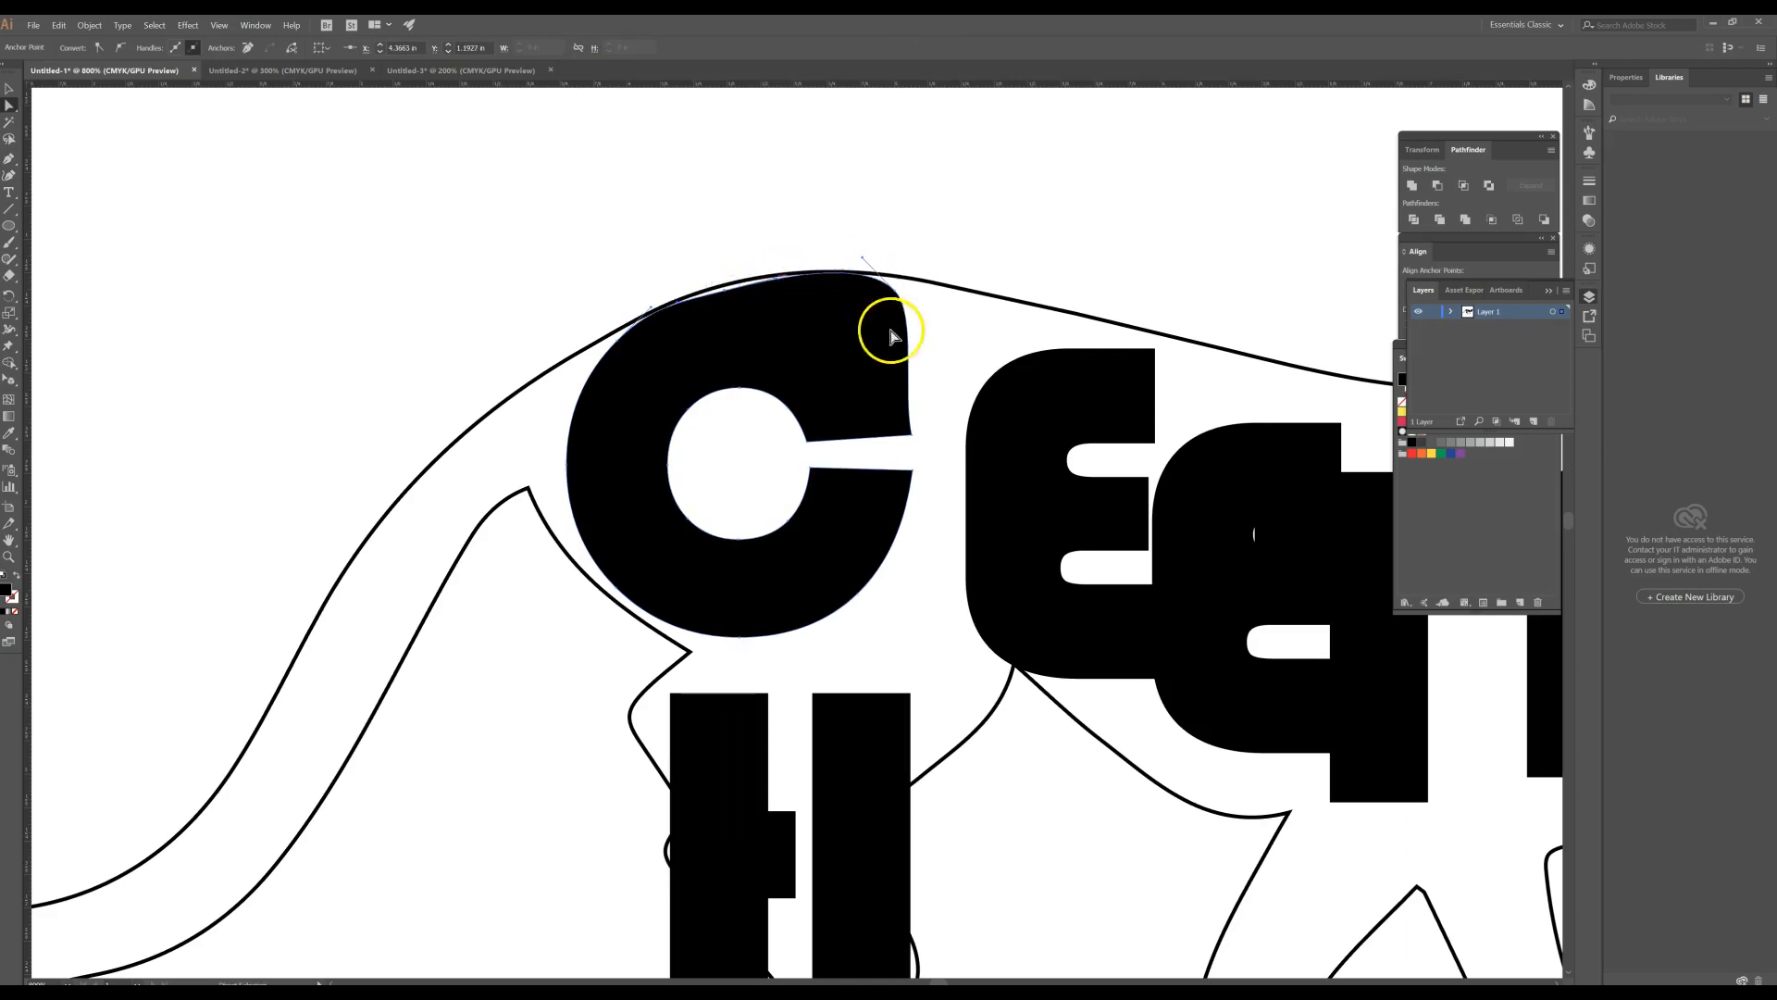
- Move the outer corner of the C's upper arm slightly outward and up
click(911, 439)
click(909, 435)
drag(912, 439, 918, 425)
- Pull the C's left and lower-left anchor points outward toward the cheetah's rump and thigh outline
click(719, 496)
click(573, 464)
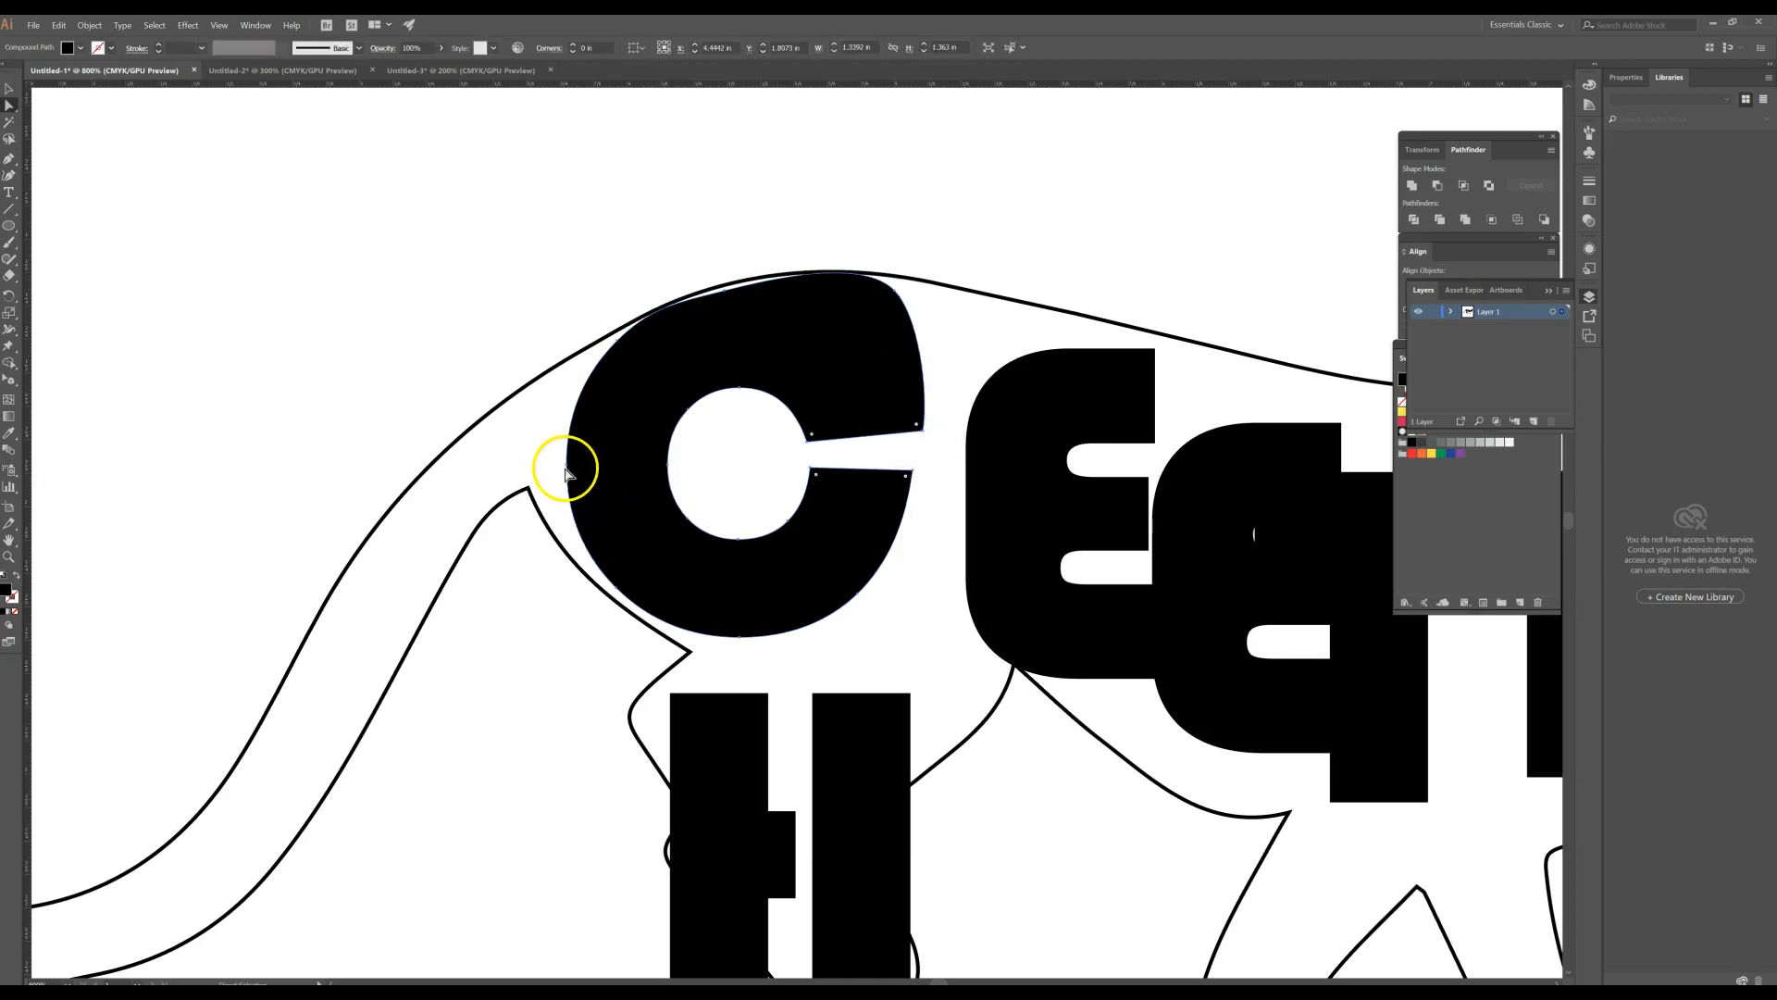
drag(566, 470, 554, 464)
click(703, 417)
click(629, 484)
key(ctrl+z)
drag(567, 470, 551, 467)
click(620, 588)
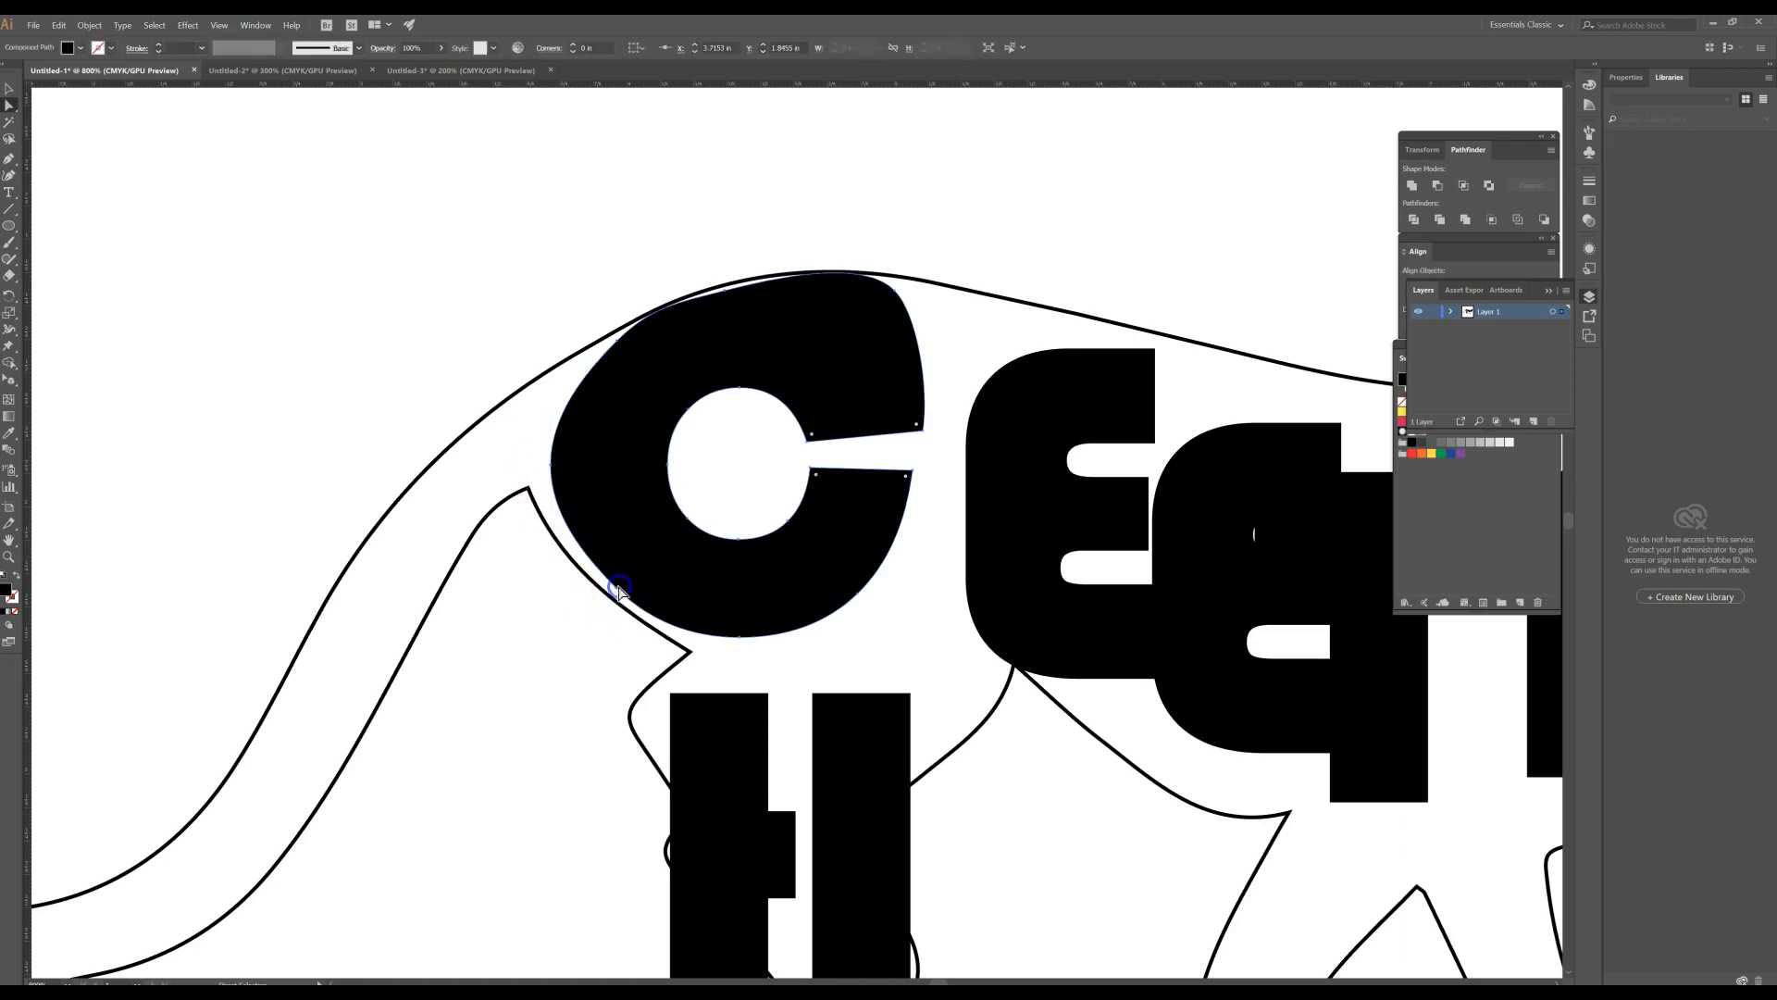
drag(620, 592, 609, 594)
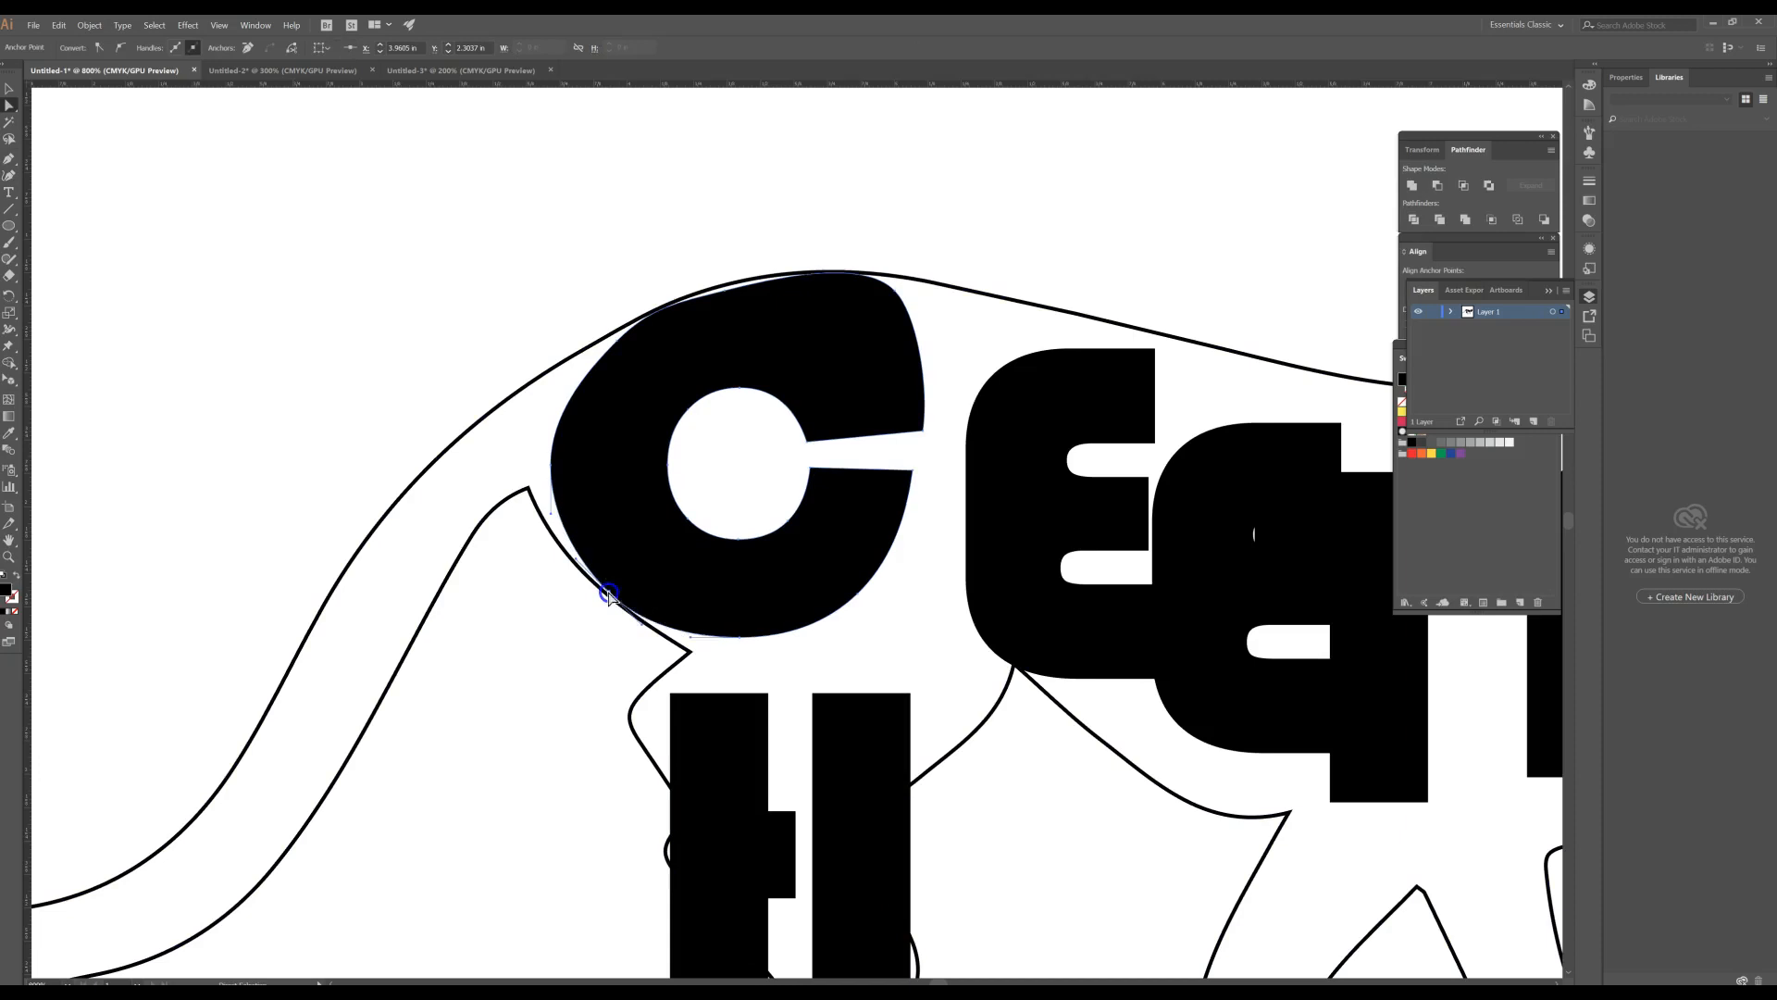
- Extend the C's bottom and lower arm outward and round out the curve between them
drag(741, 639, 740, 655)
drag(912, 477, 931, 478)
click(860, 596)
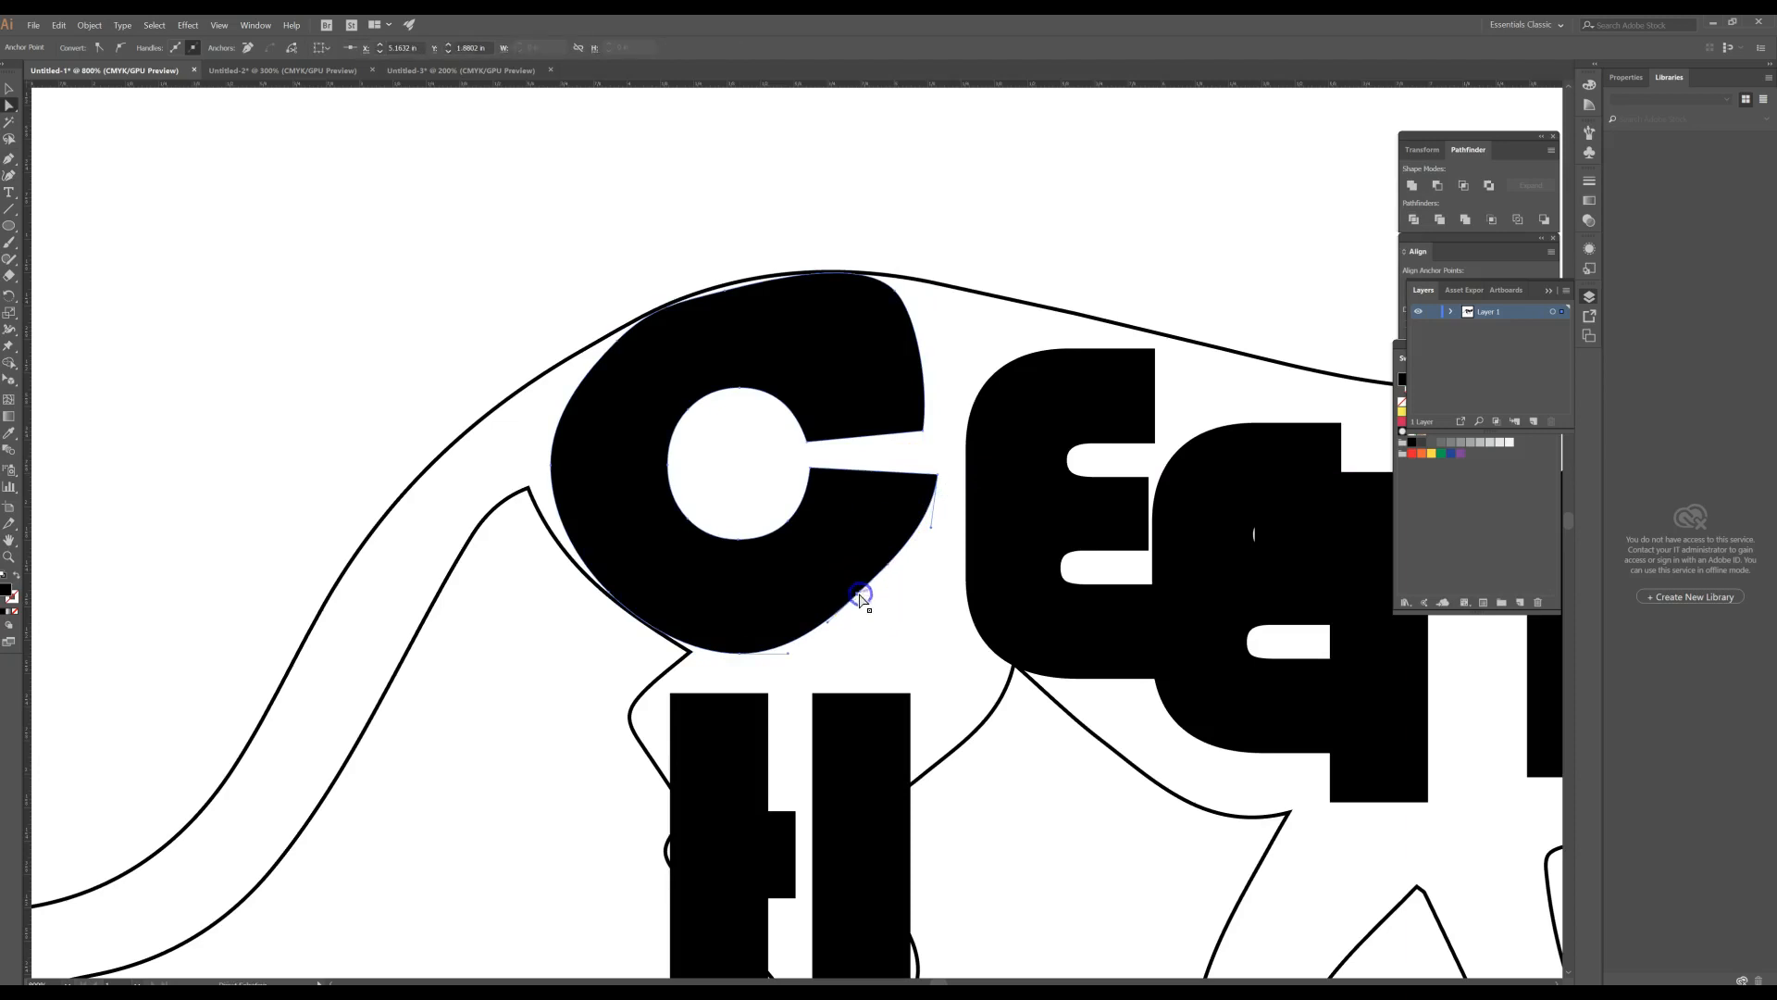
drag(857, 600, 879, 606)
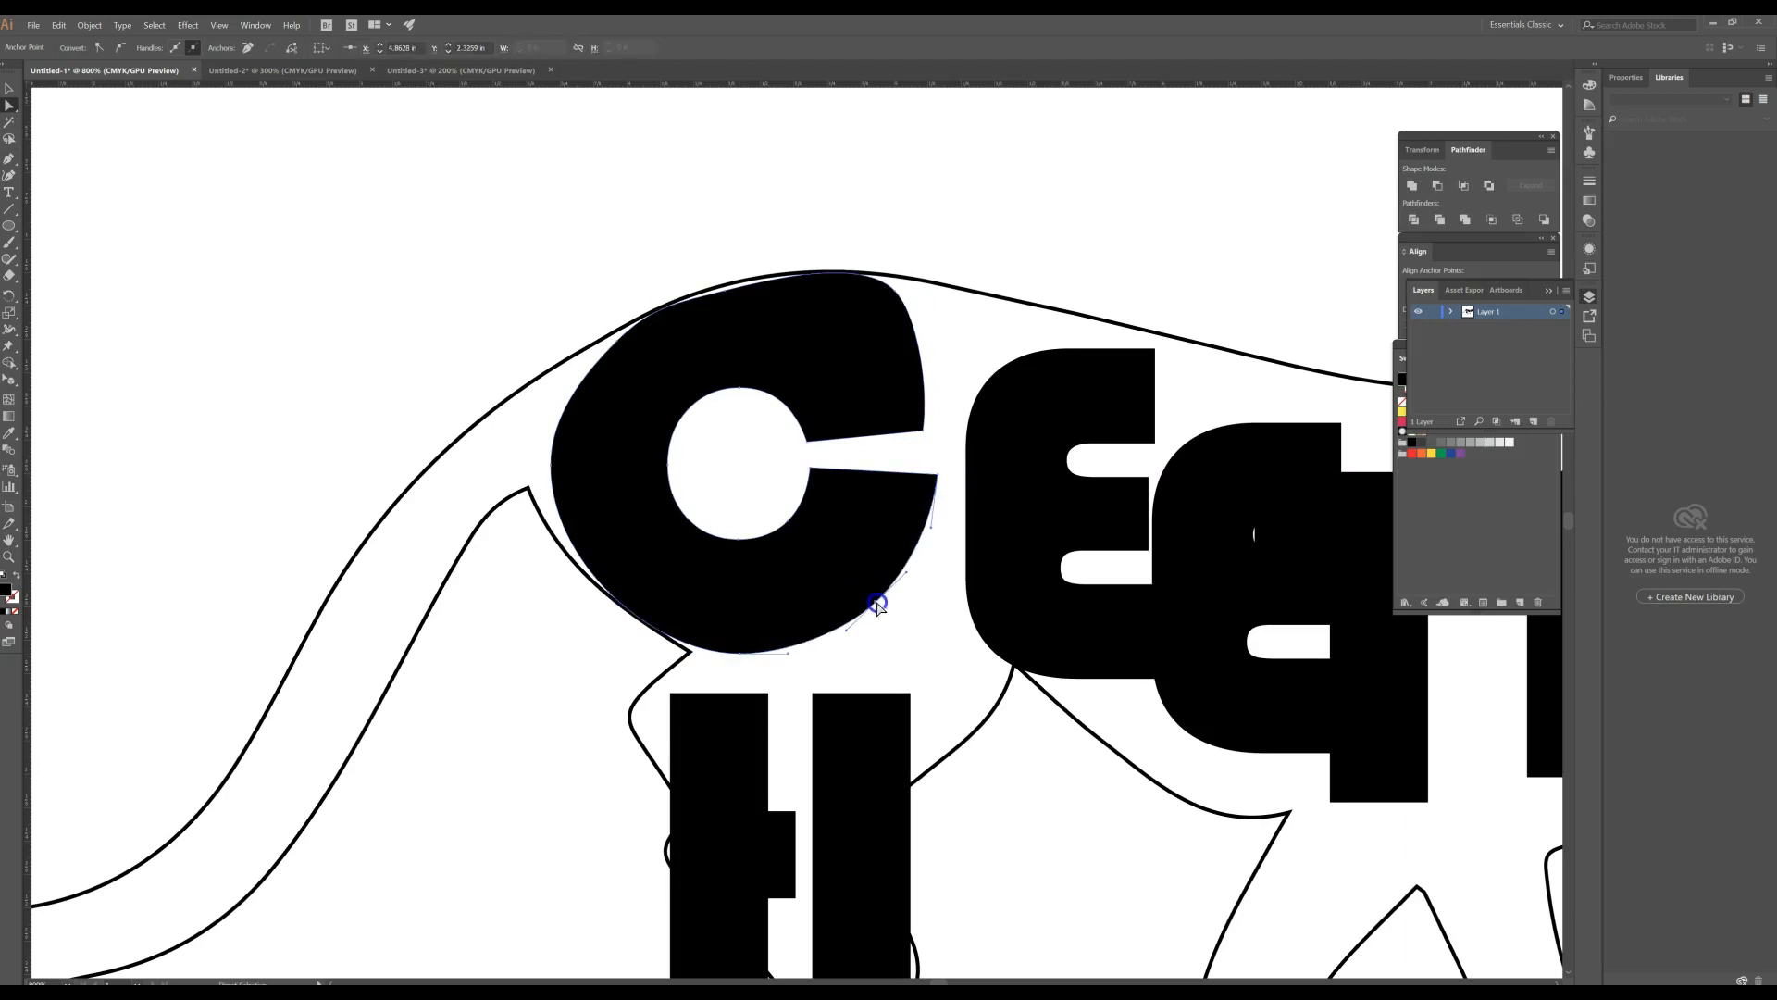
- Move the outer corner of the C's upper arm toward the first E, in line with the lower arm
click(922, 430)
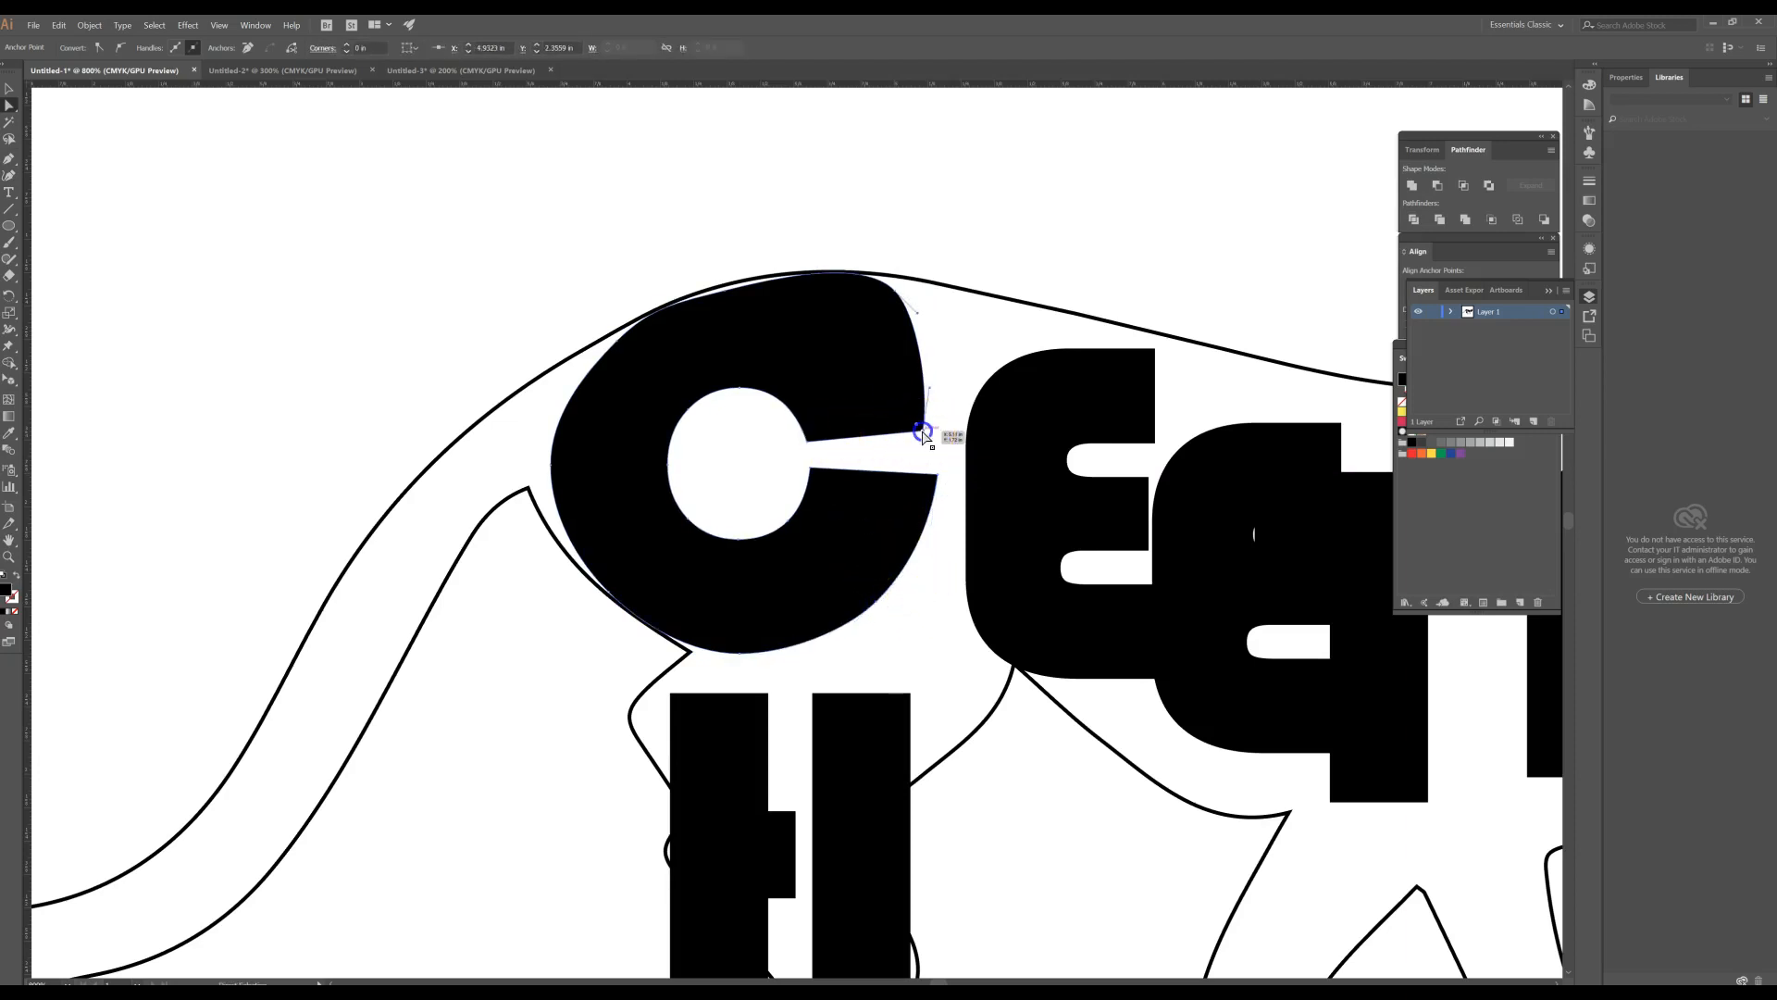
click(921, 439)
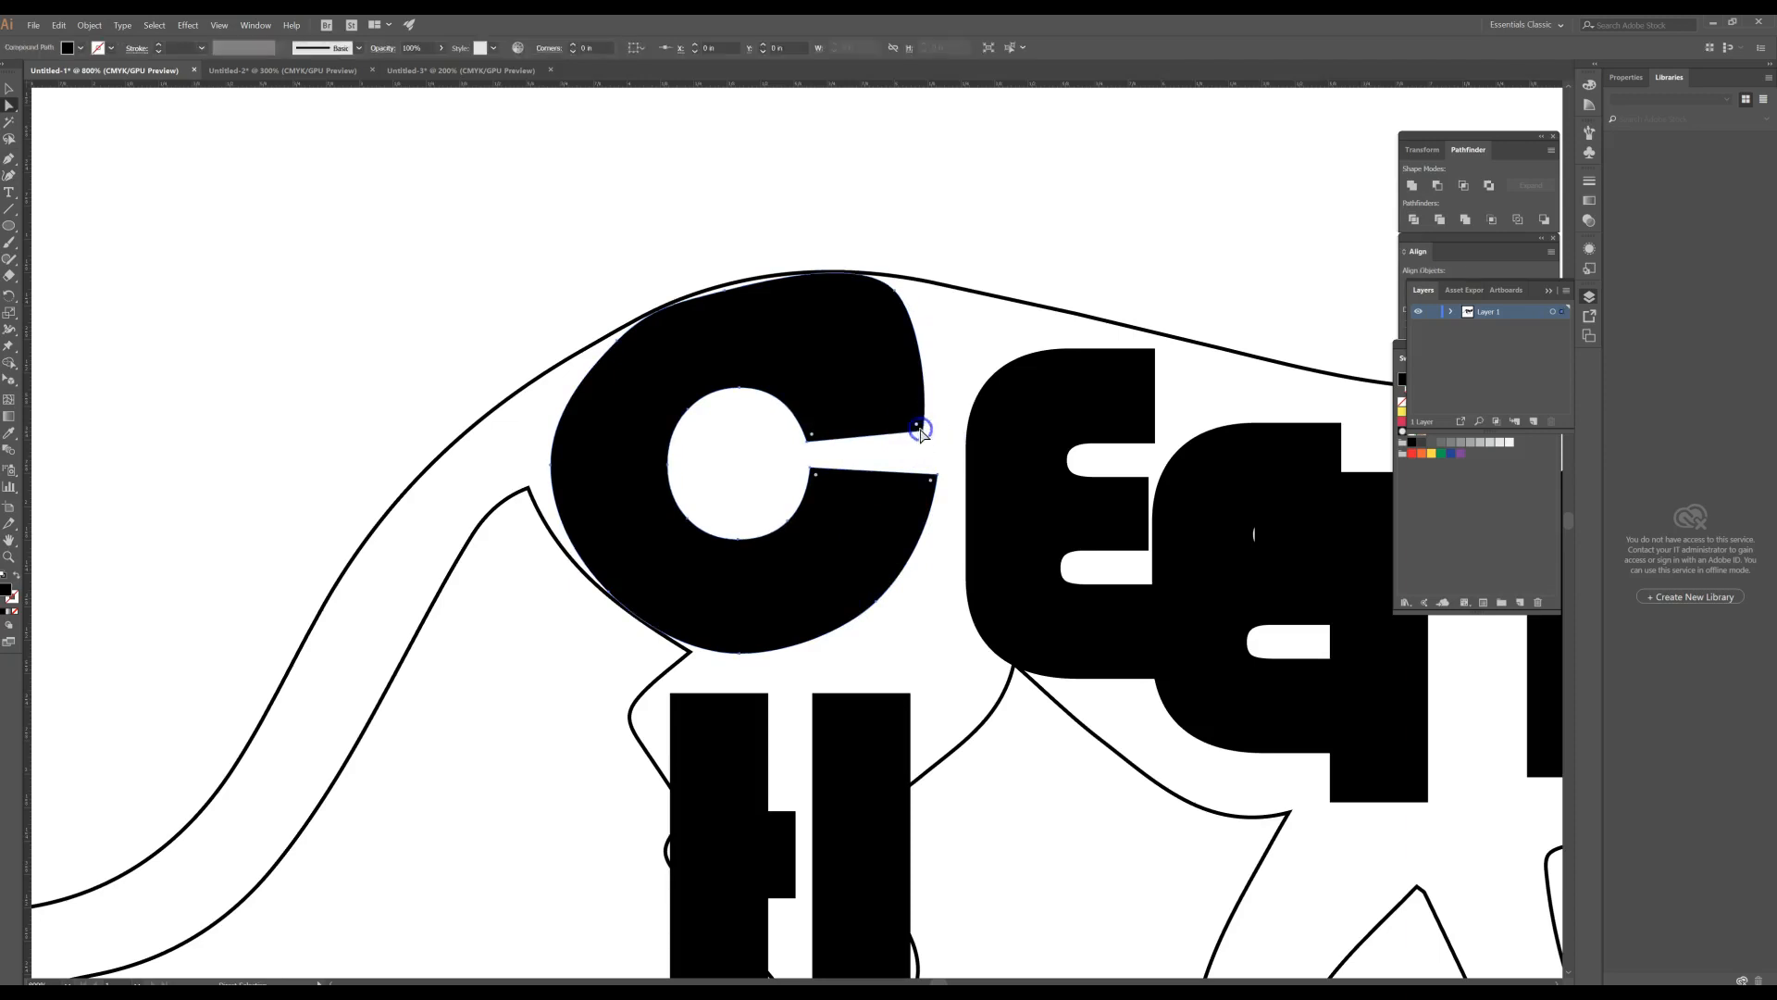
drag(929, 444, 943, 431)
key(ctrl+z)
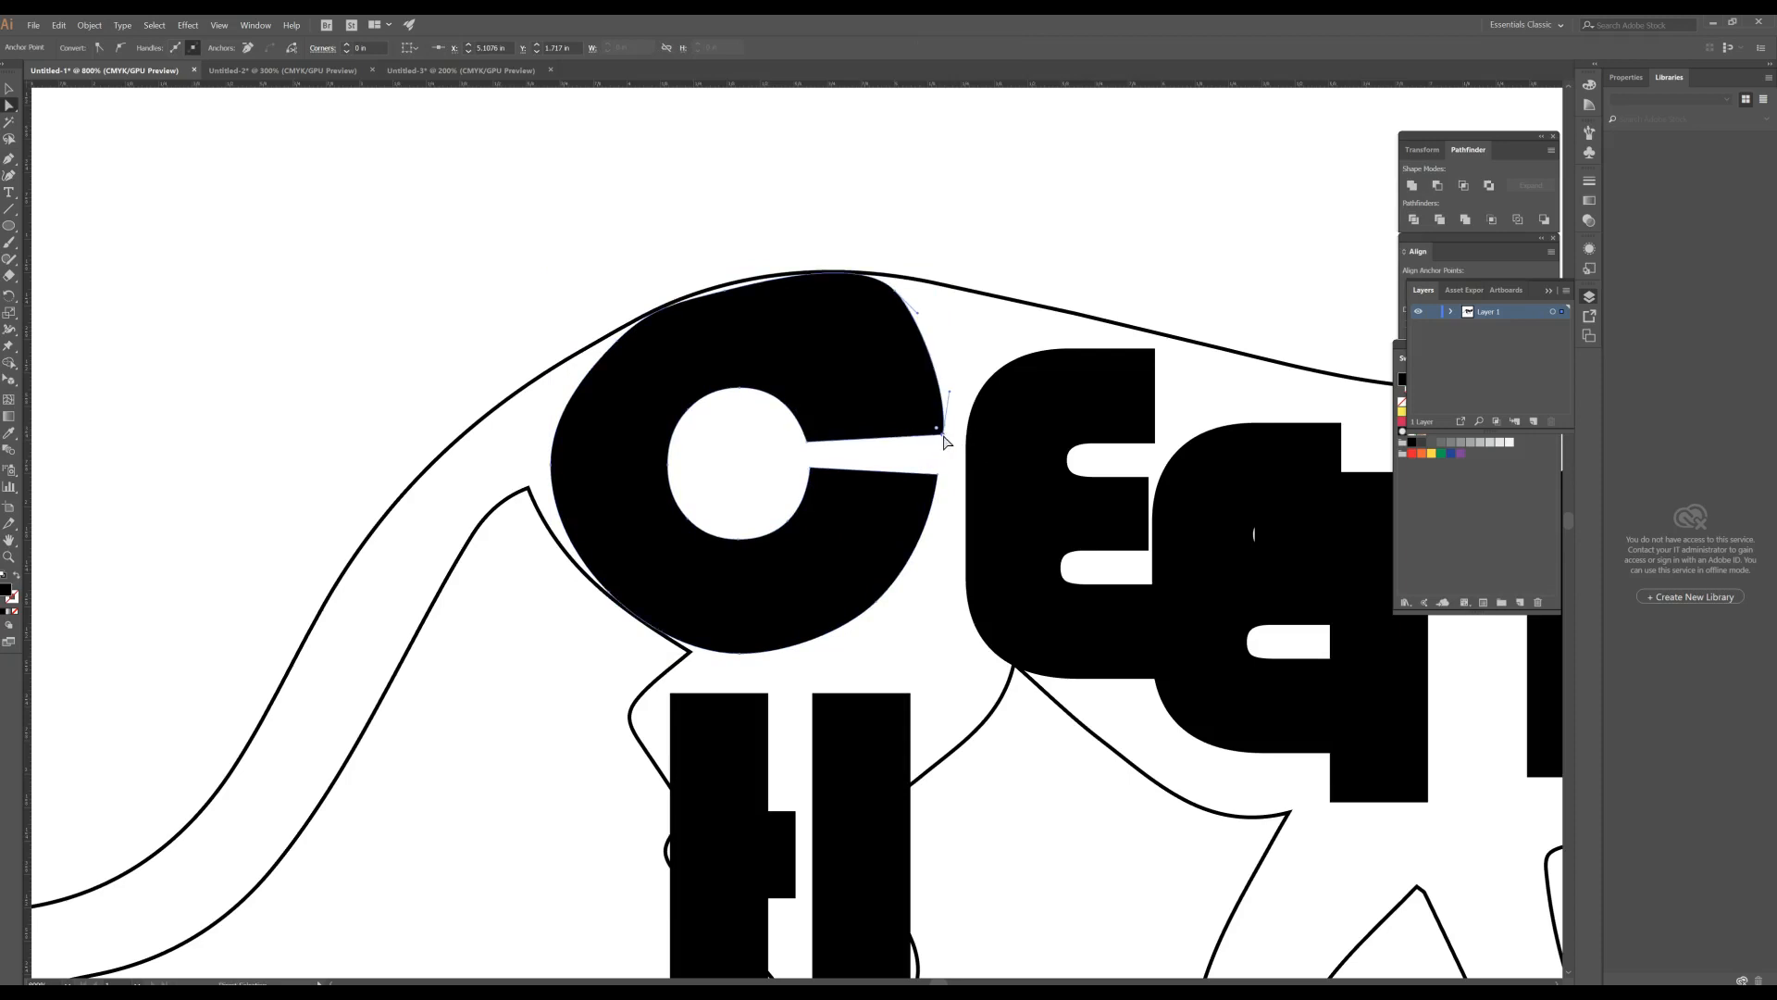
- Nudge the anchor point on the C's upper-left curve onto the cheetah's back outline and deselect the letter
click(721, 295)
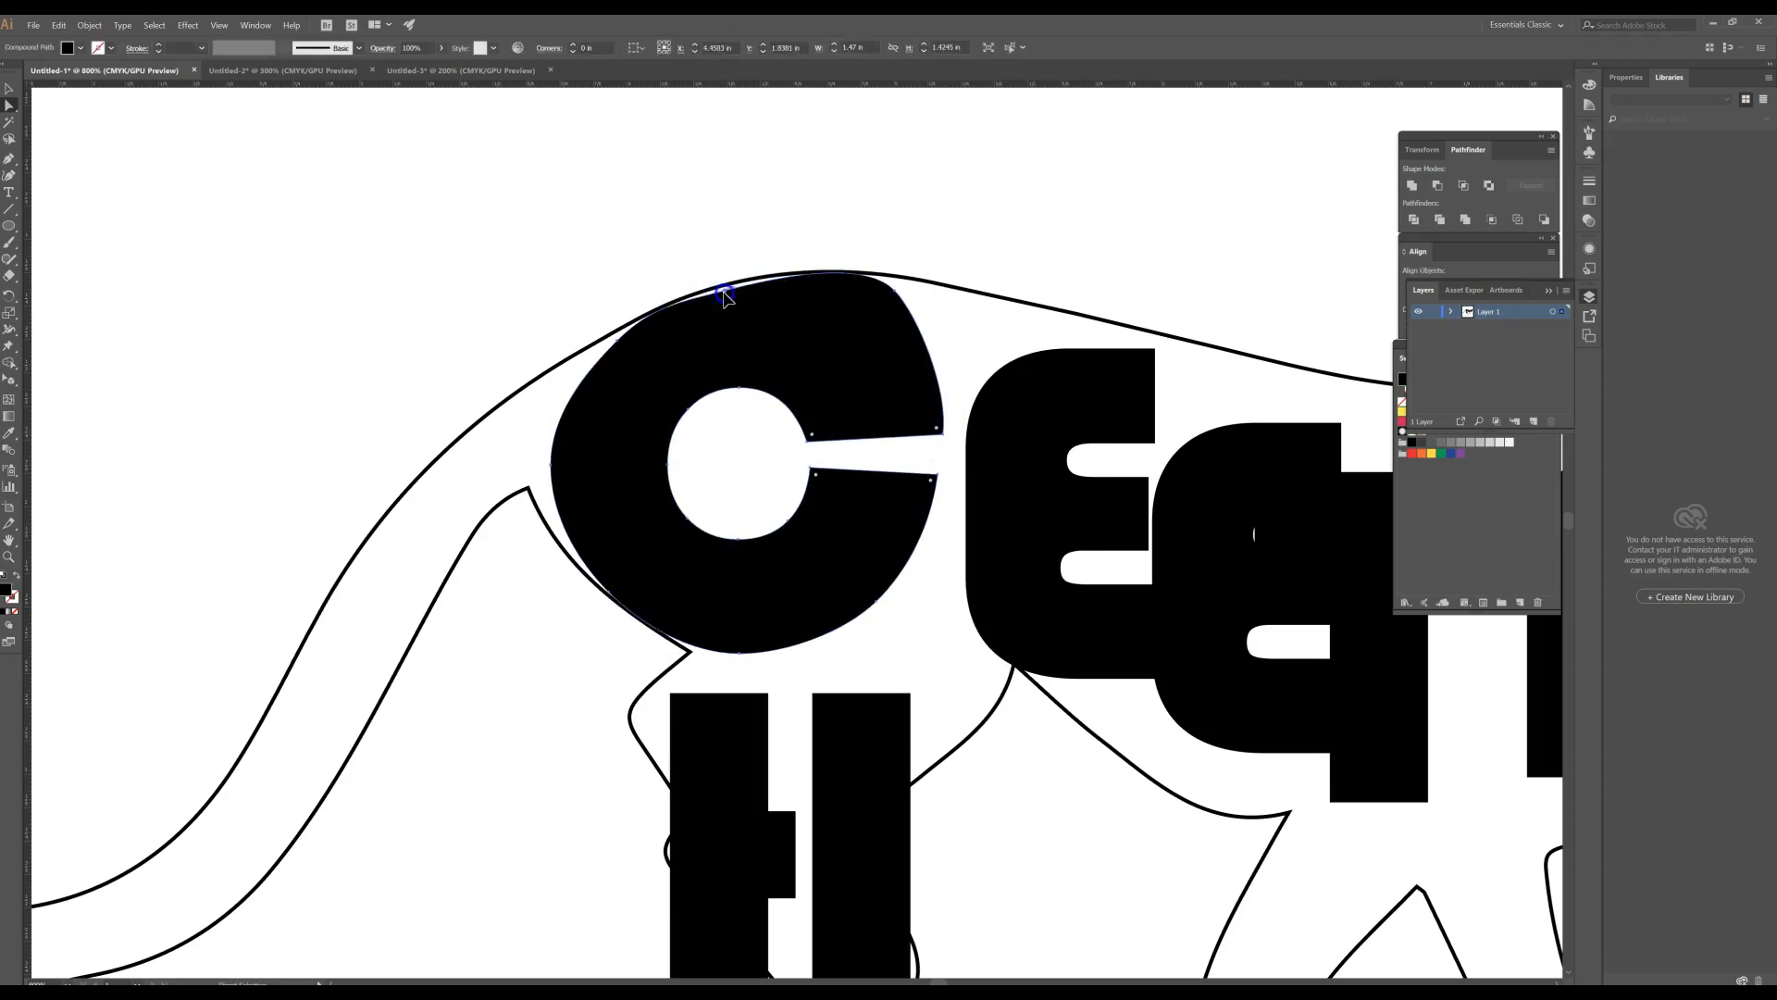
click(723, 293)
click(723, 293)
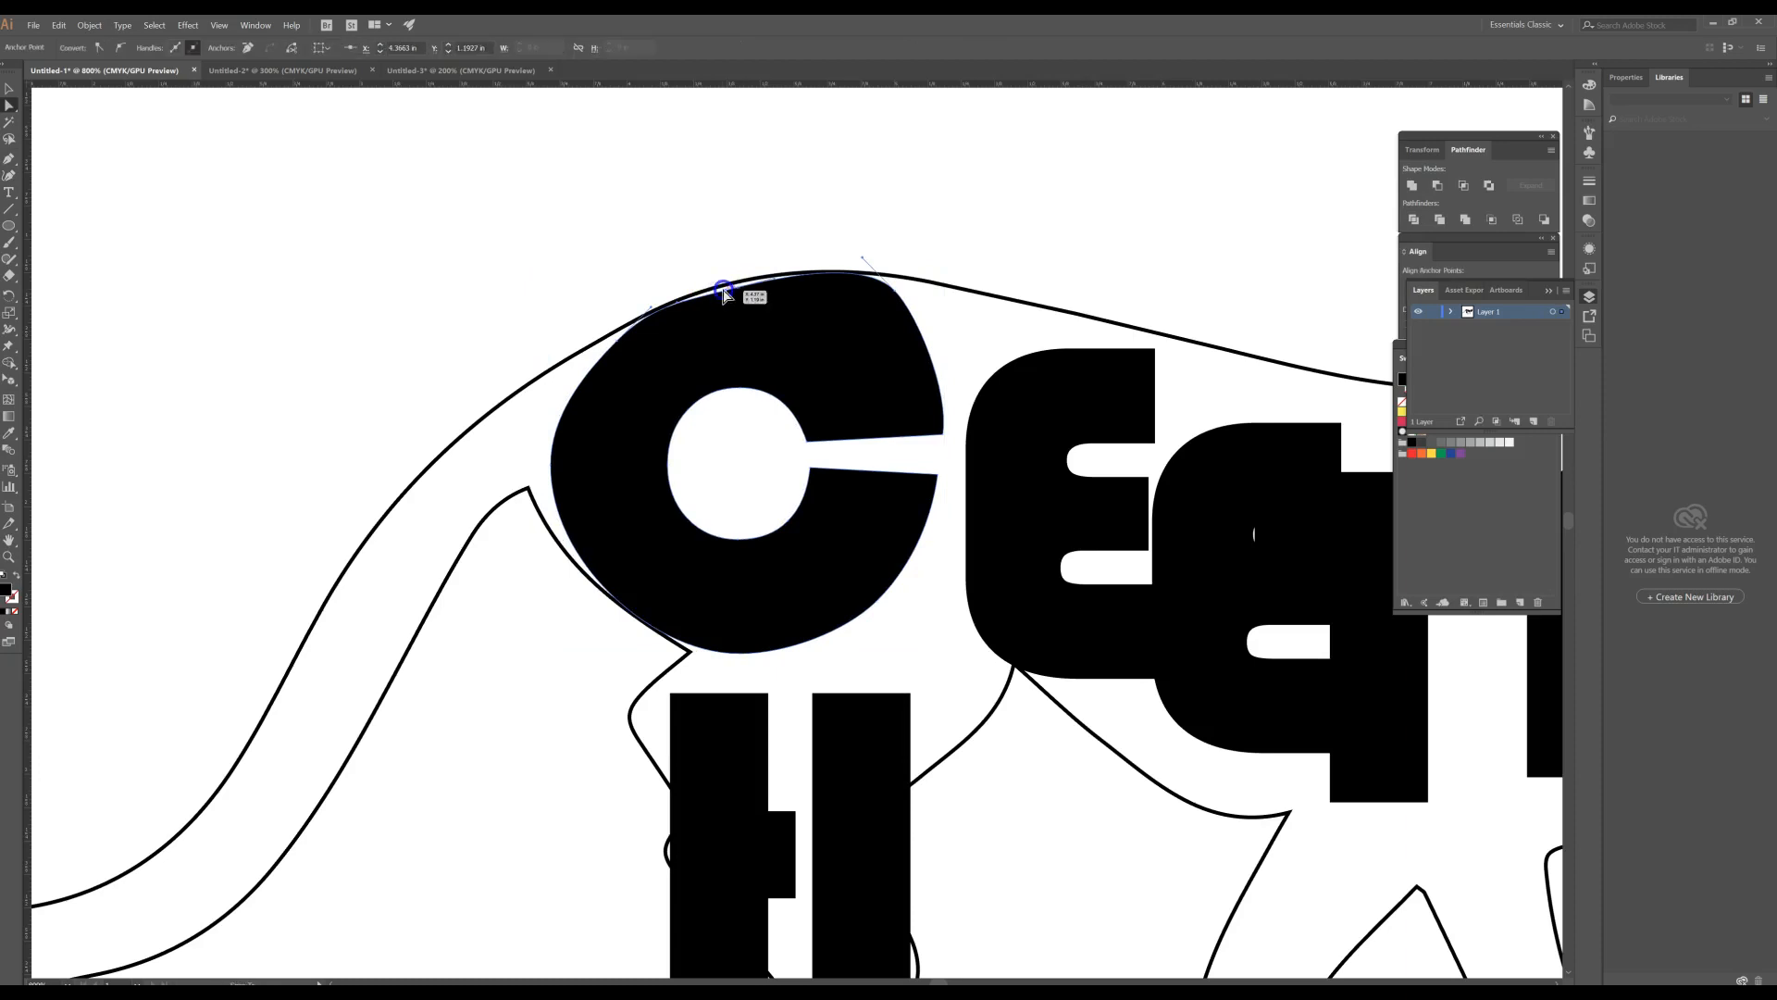
click(815, 250)
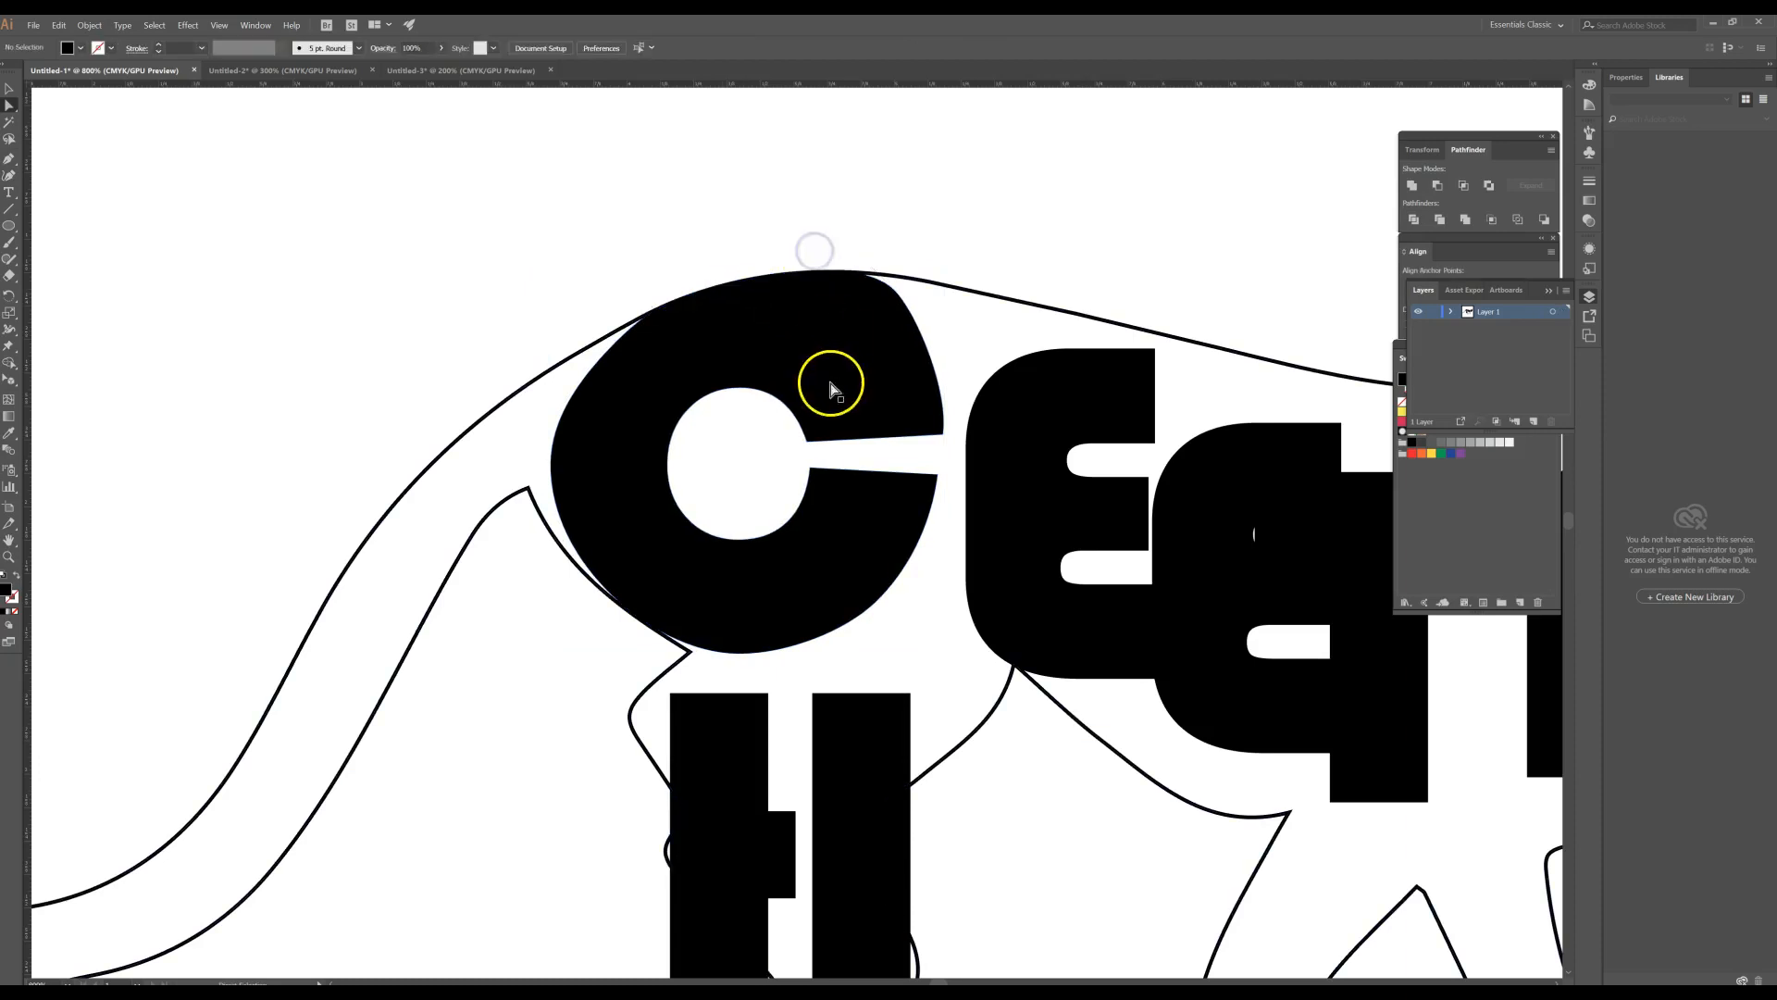
- Adjust the C's left anchor point, its curve handles and the upper-left anchor to follow the rump and back outline
click(571, 526)
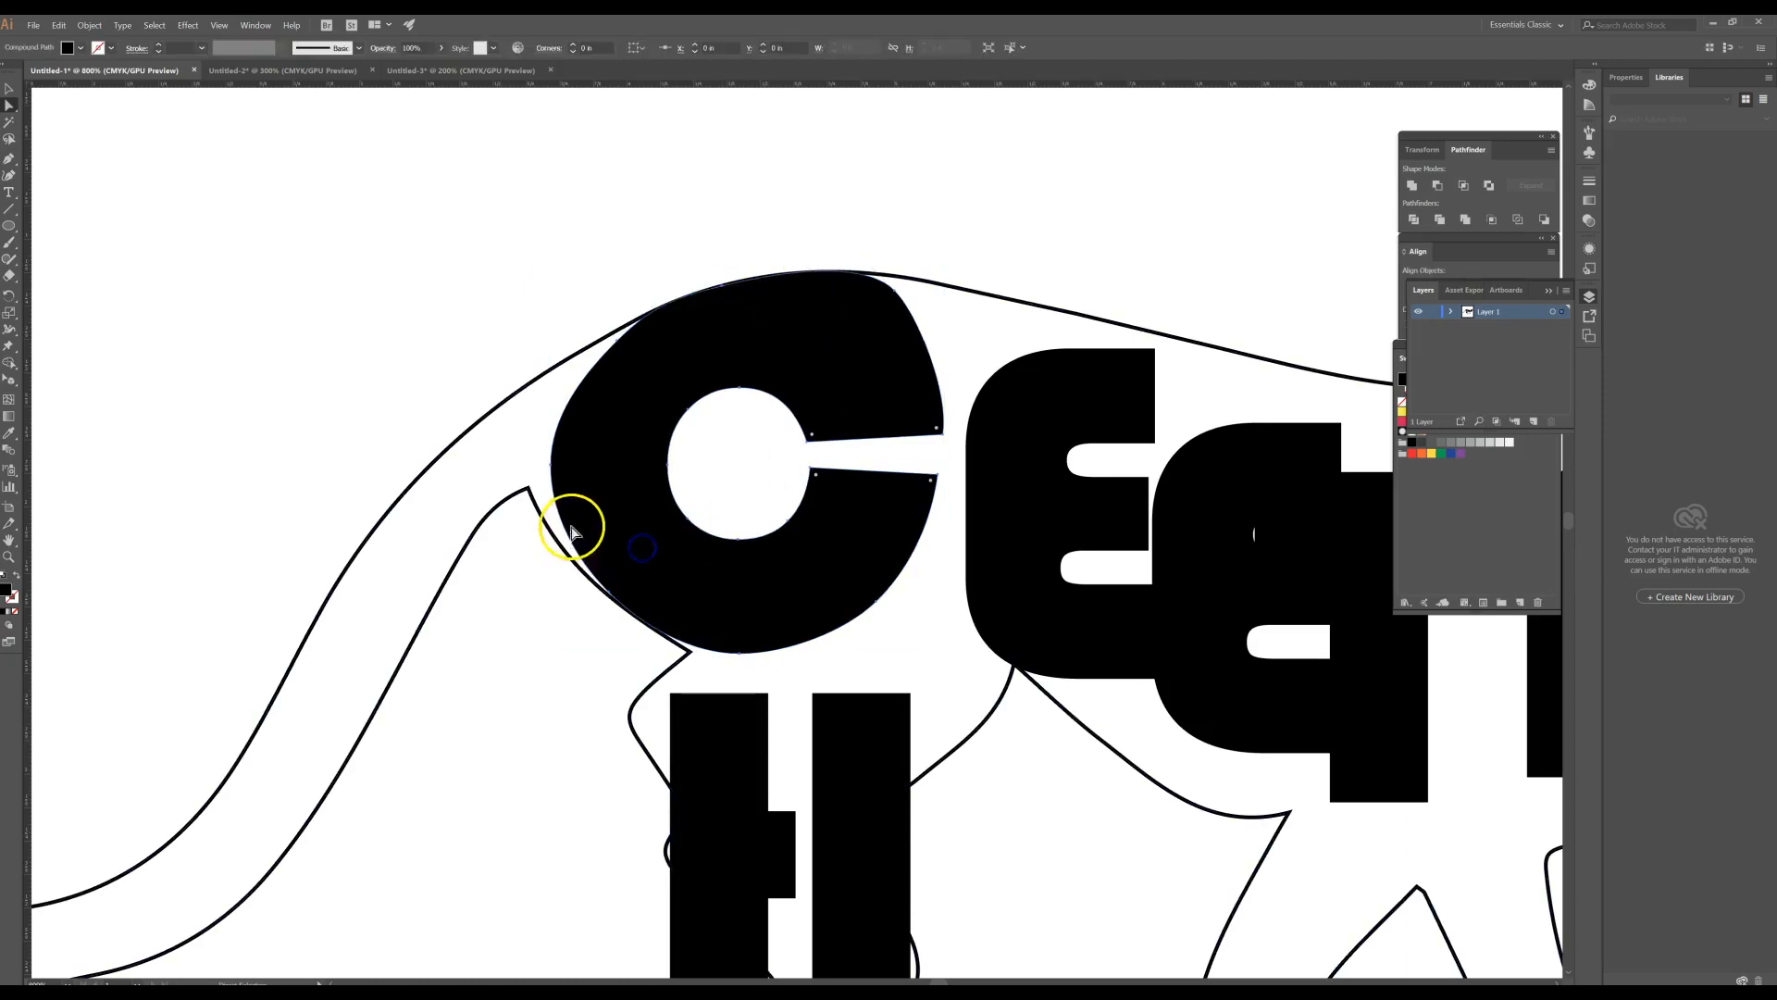
click(551, 465)
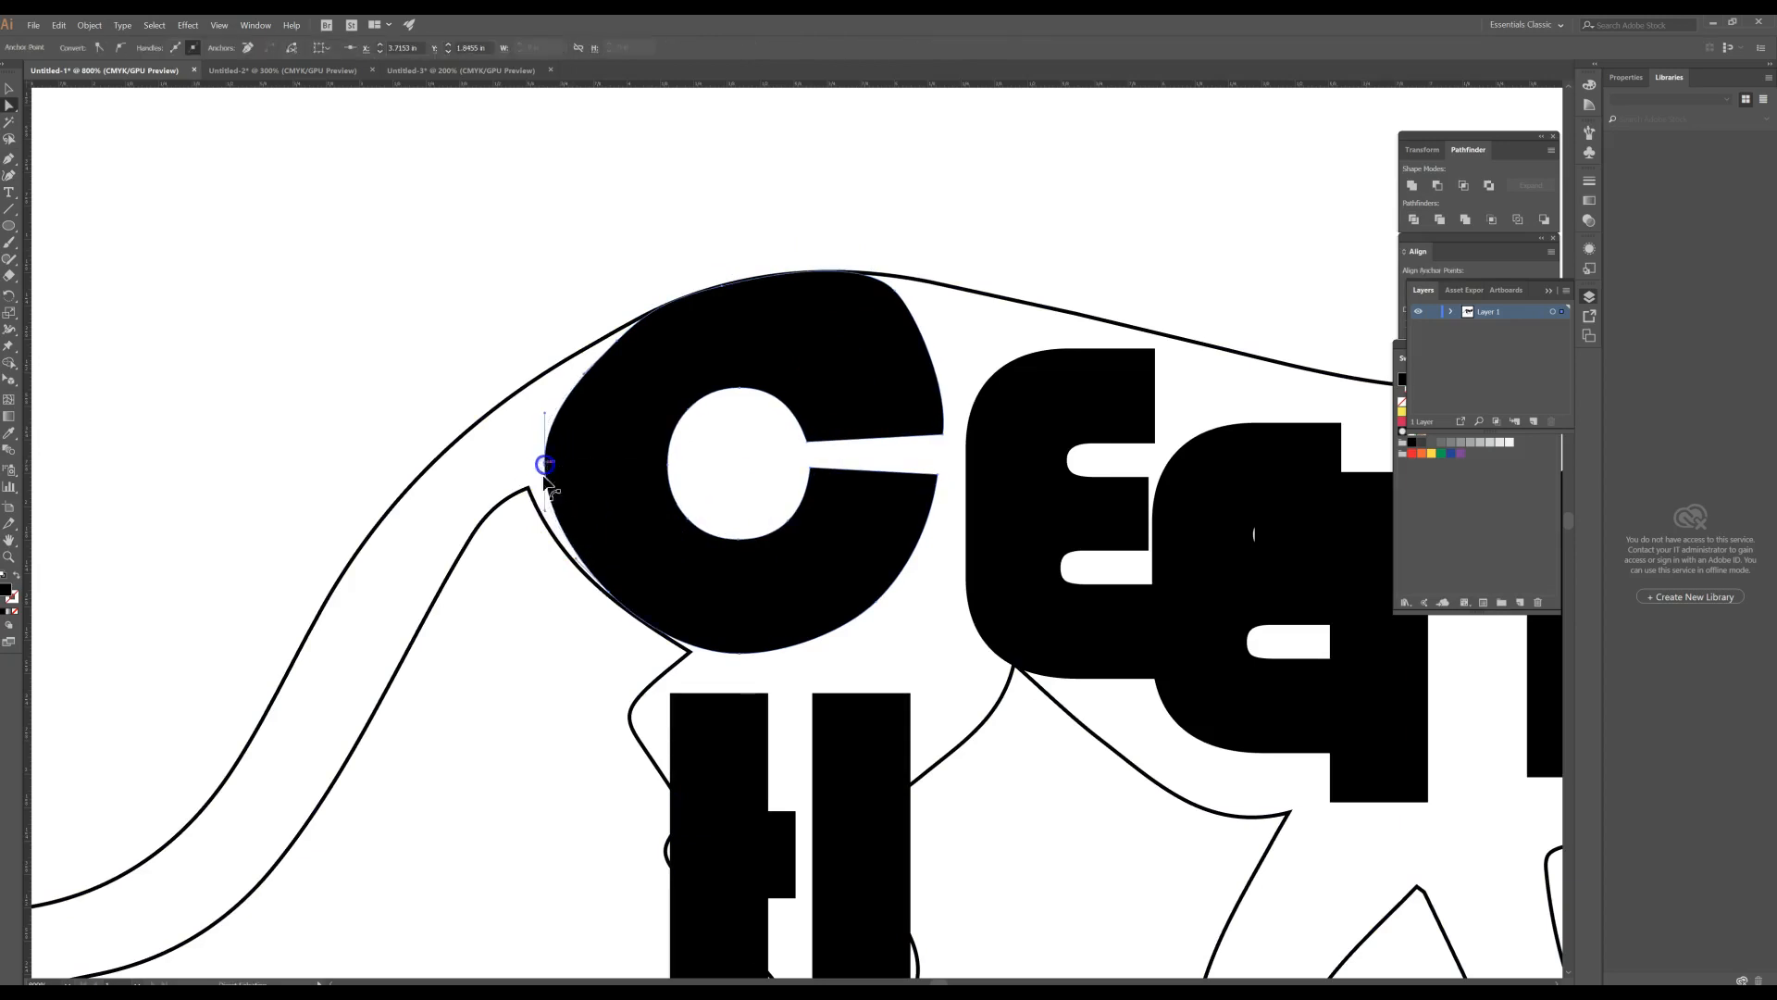
drag(546, 518, 540, 536)
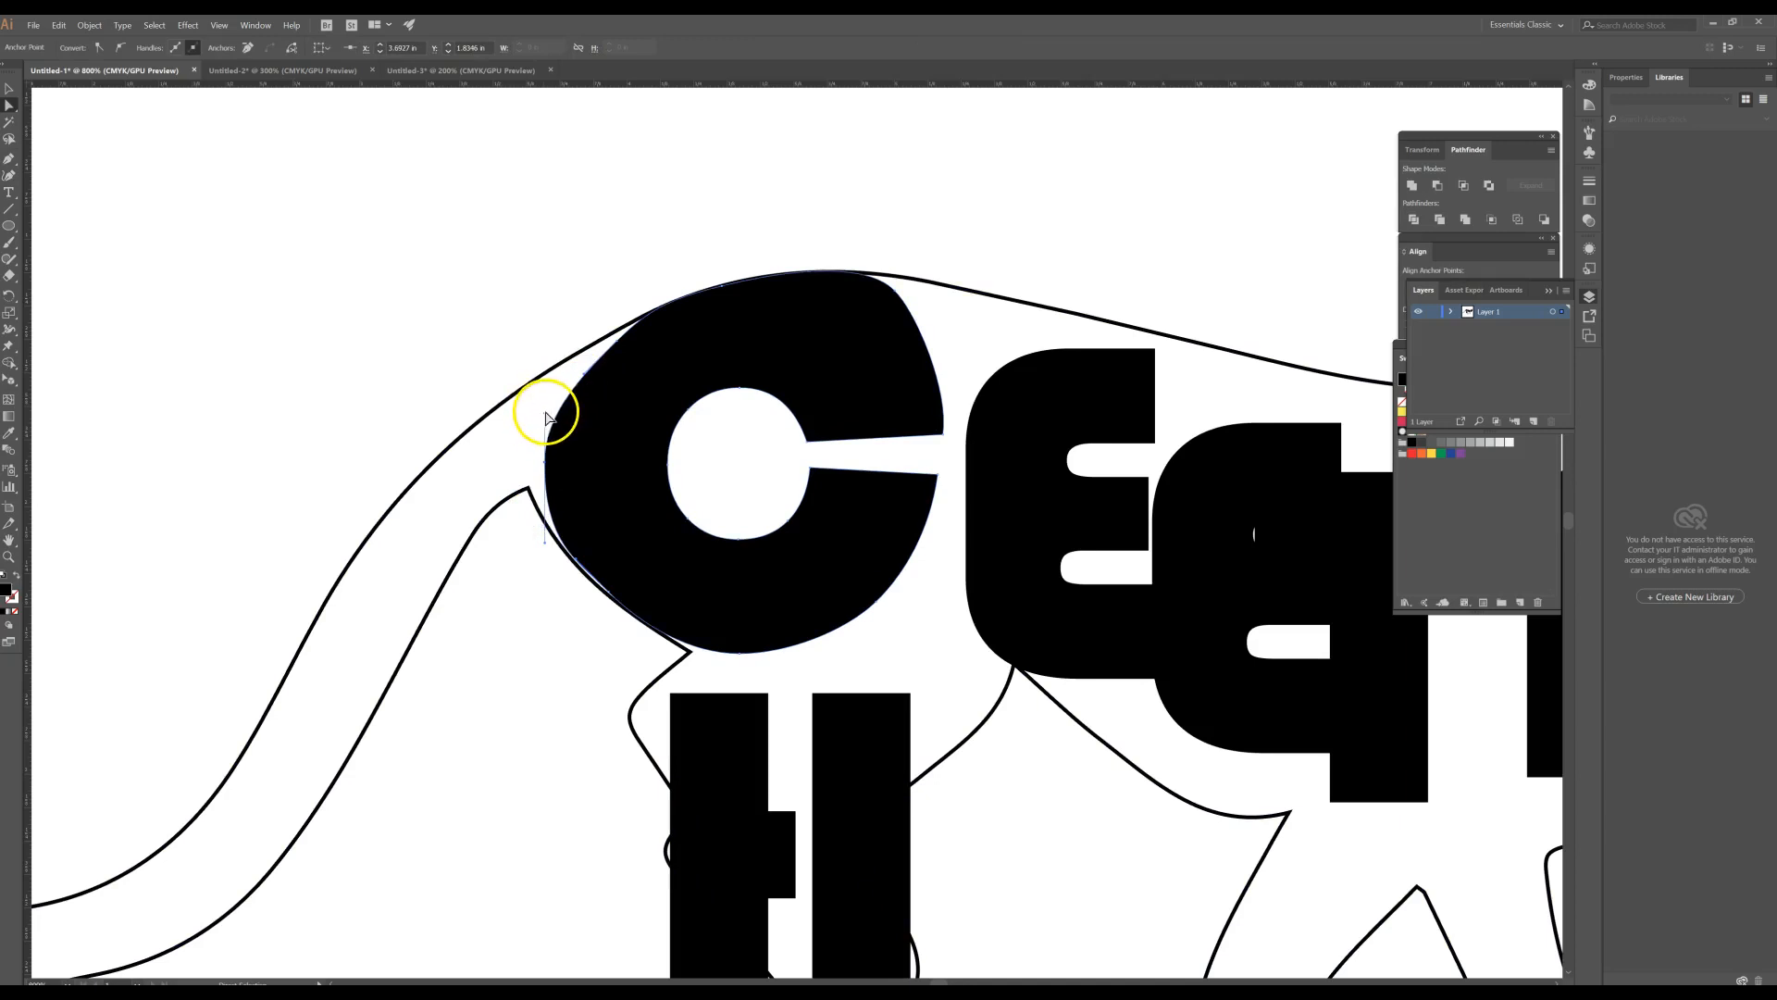
mouse_move(543, 420)
mouse_down()
mouse_move(546, 399)
mouse_move(635, 358)
mouse_move(615, 349)
mouse_move(585, 384)
mouse_up()
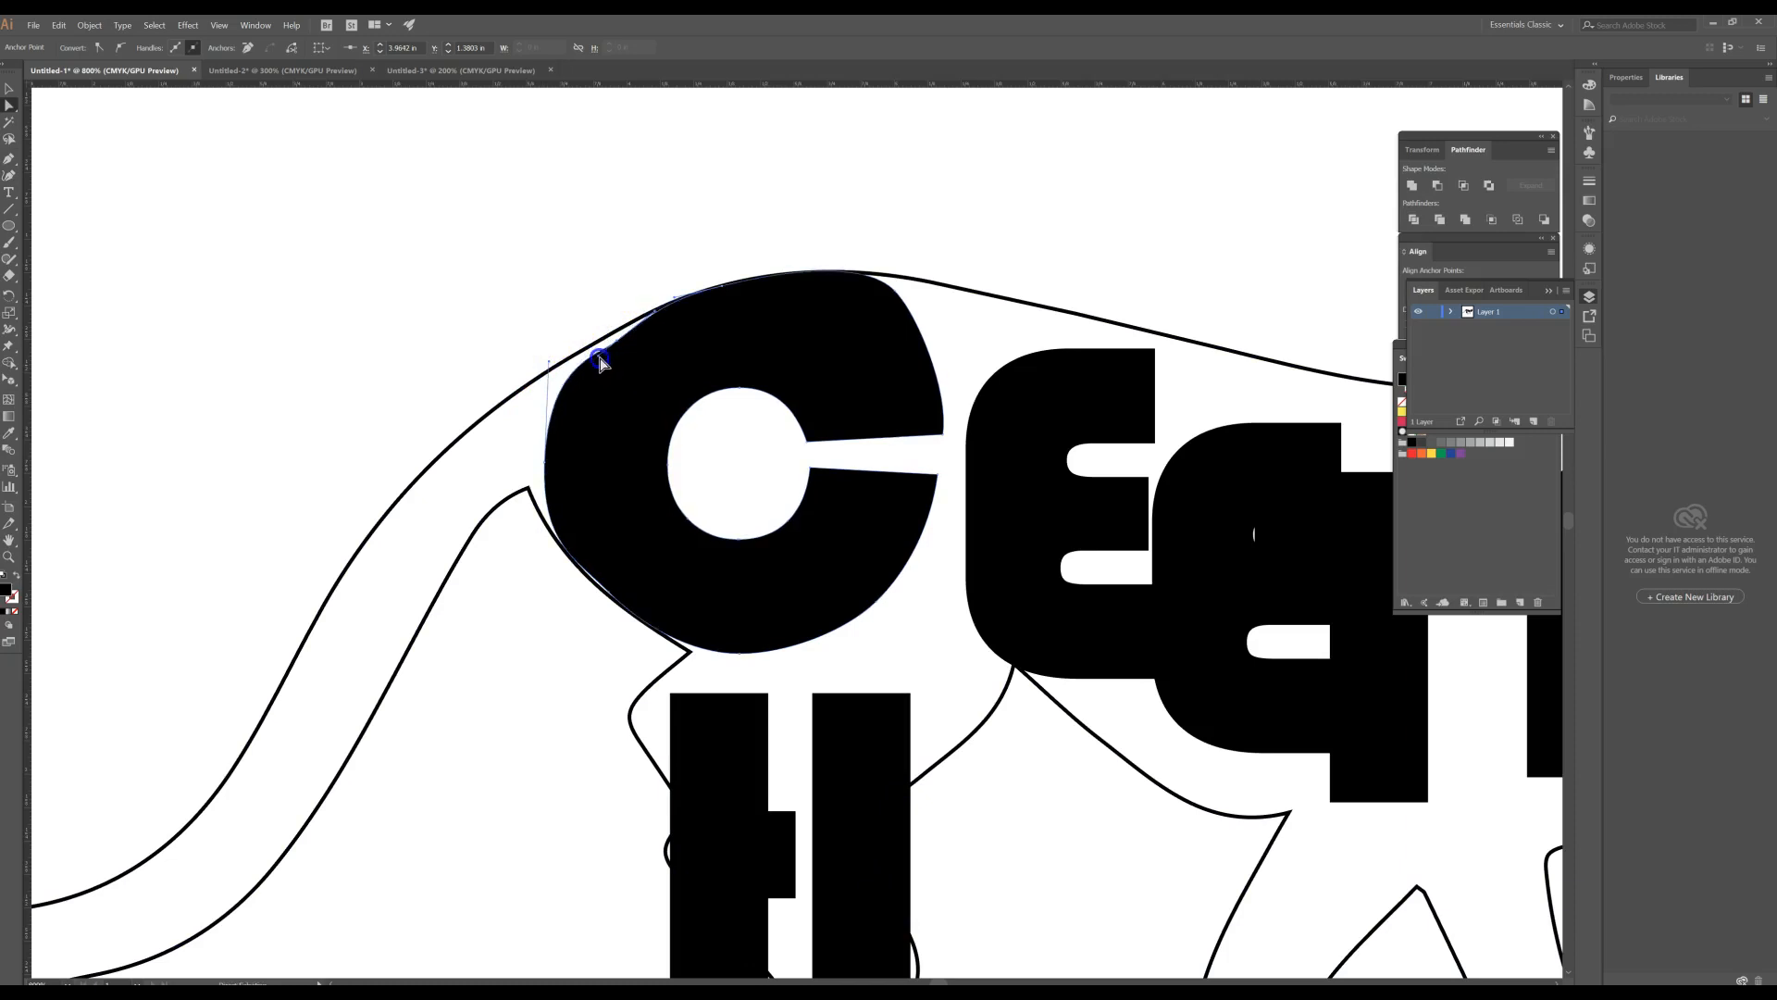
drag(619, 349, 607, 340)
click(583, 286)
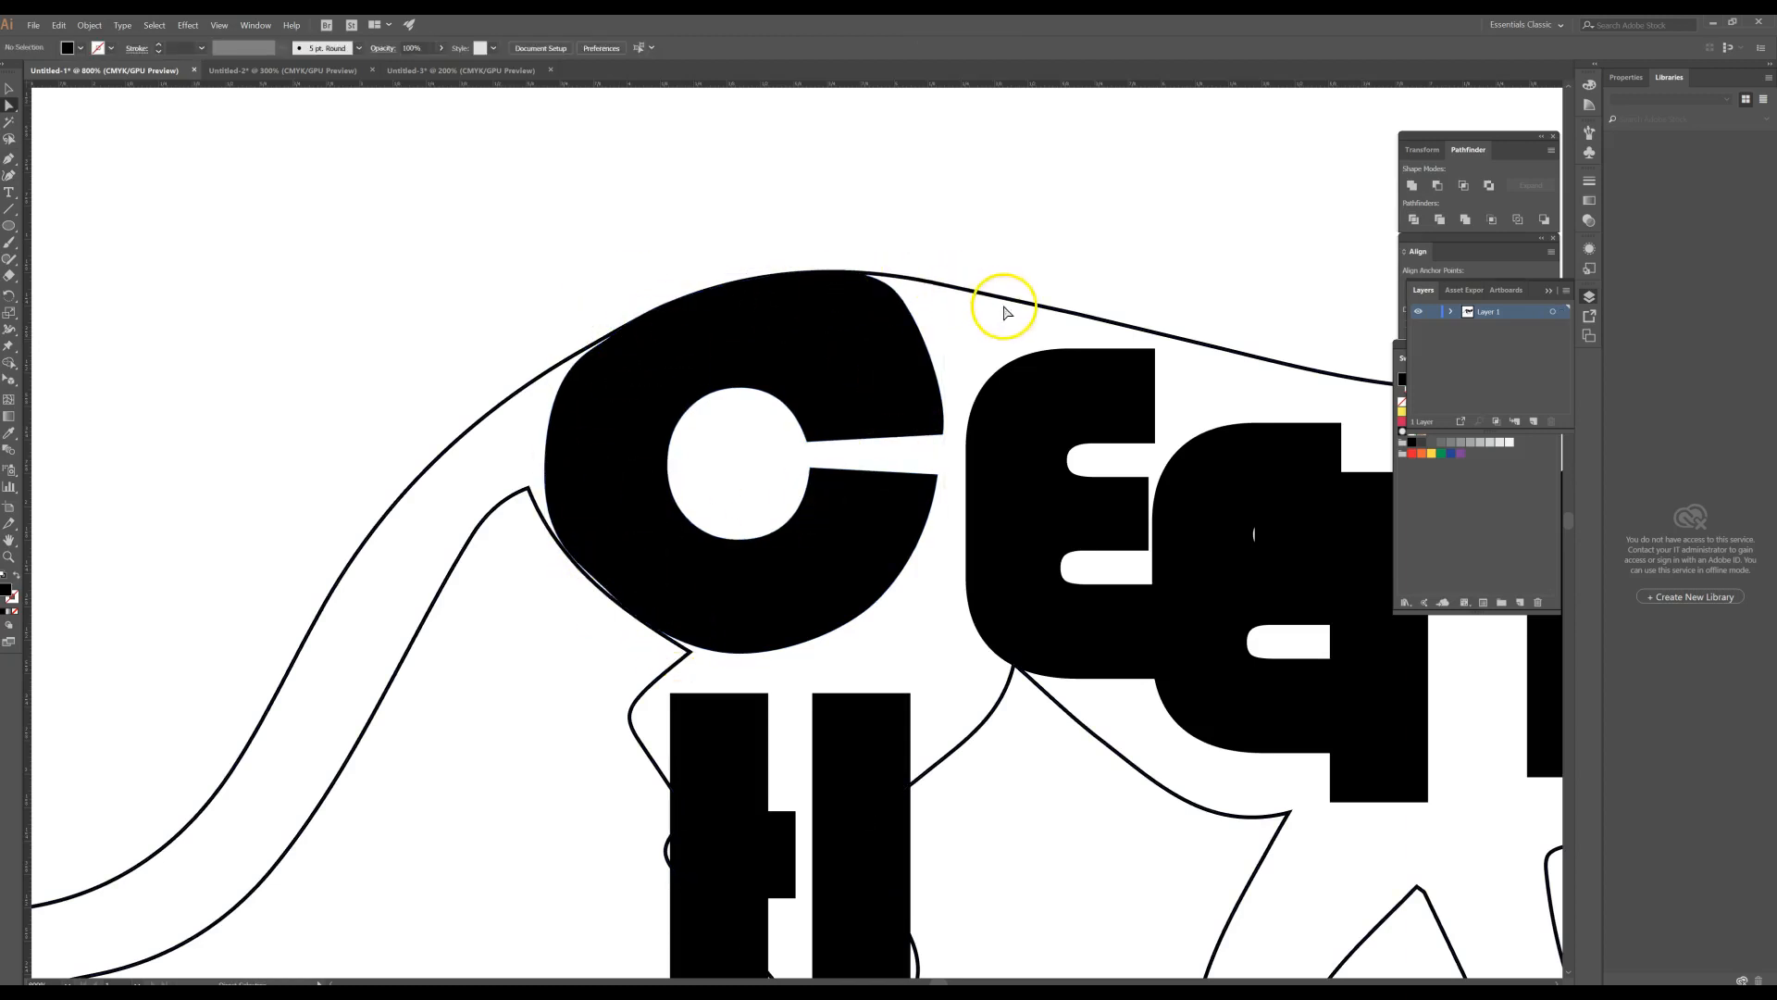
- Move the first H up, rotate it clockwise, and position it diagonally over the hind leg between the C and E
drag(925, 602, 873, 413)
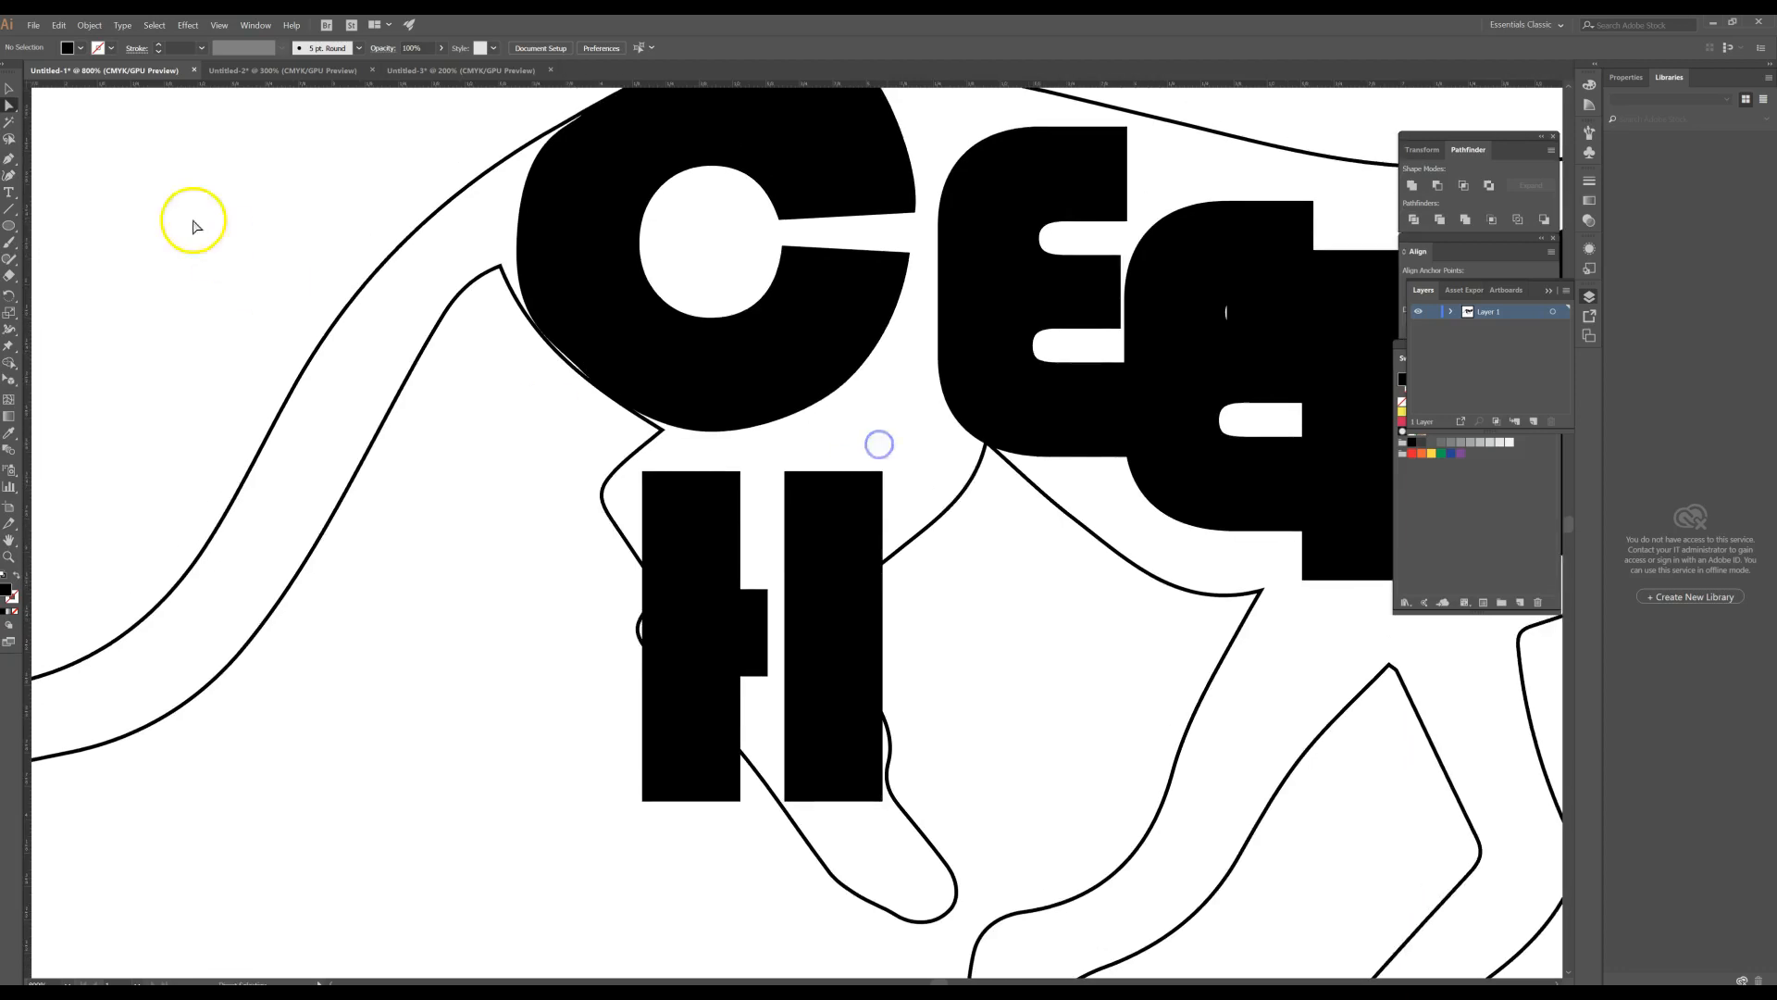
click(714, 562)
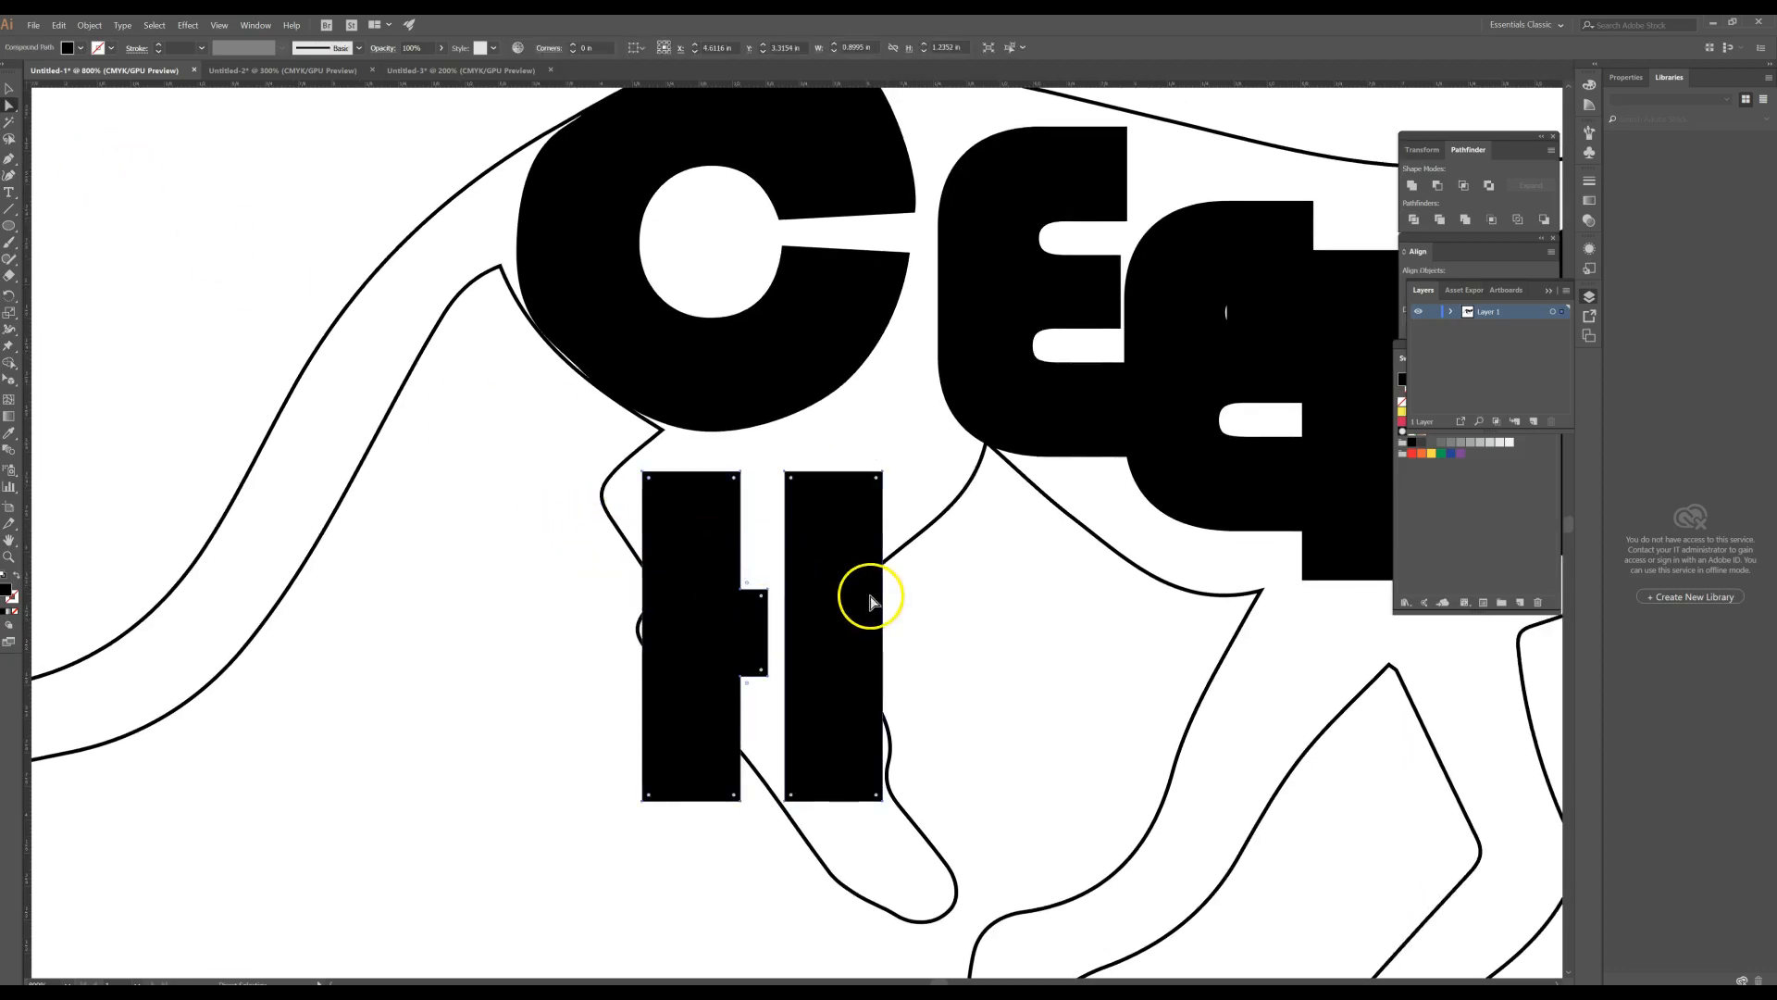
drag(870, 602, 892, 517)
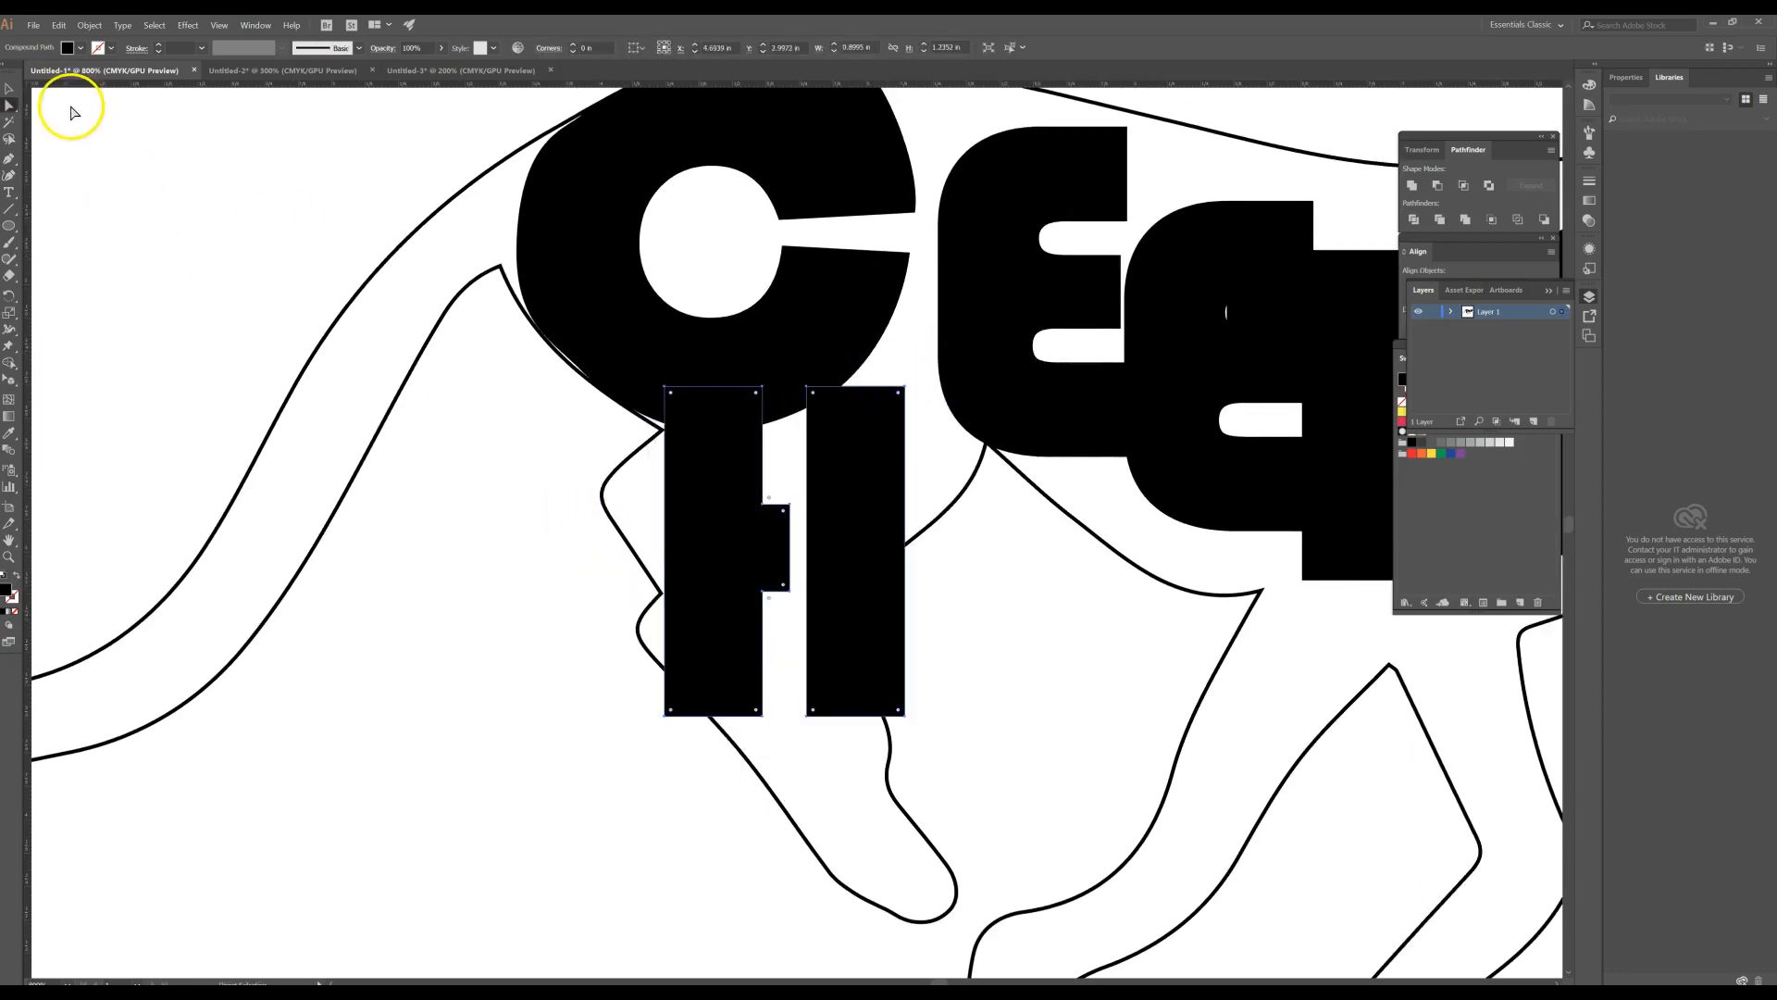
click(9, 88)
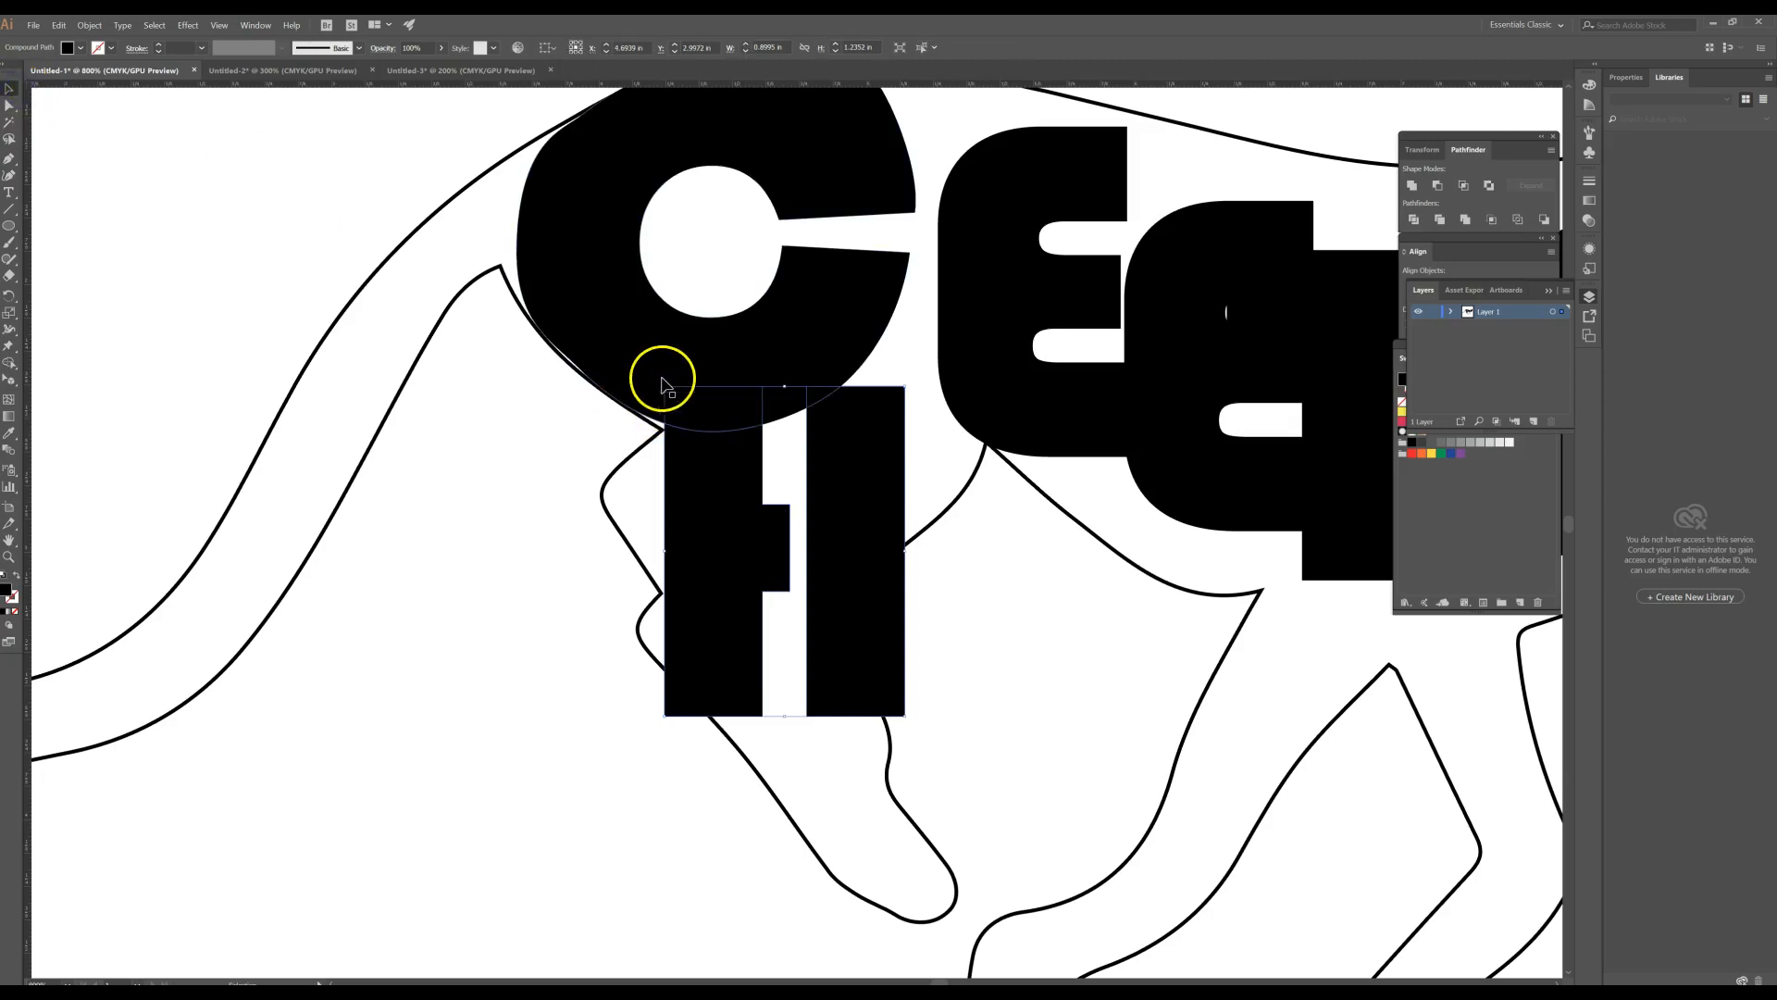
drag(658, 383, 797, 335)
mouse_move(802, 407)
mouse_down()
mouse_move(825, 408)
mouse_move(821, 349)
mouse_move(818, 416)
mouse_up()
drag(804, 470, 955, 412)
mouse_move(823, 533)
mouse_down()
mouse_move(807, 544)
mouse_move(831, 534)
mouse_up()
- Pull the lower-left corner of the H's left stem out to the back of the hind leg outline
click(9, 106)
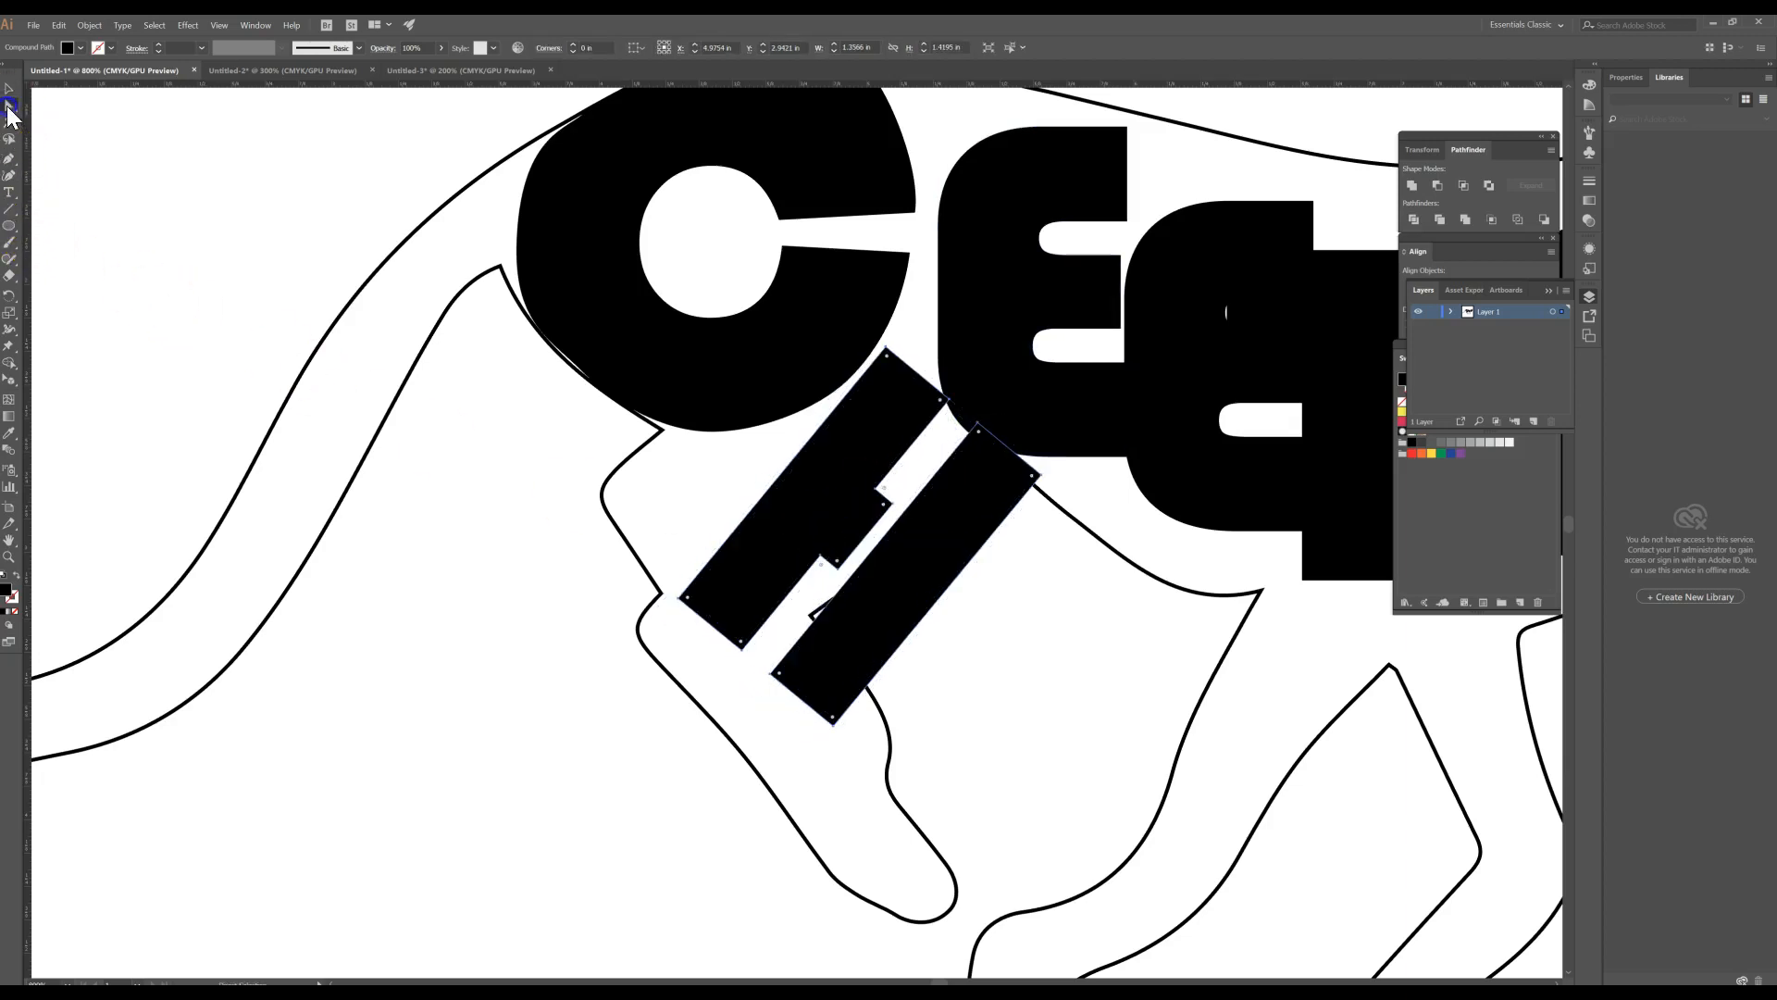
click(682, 599)
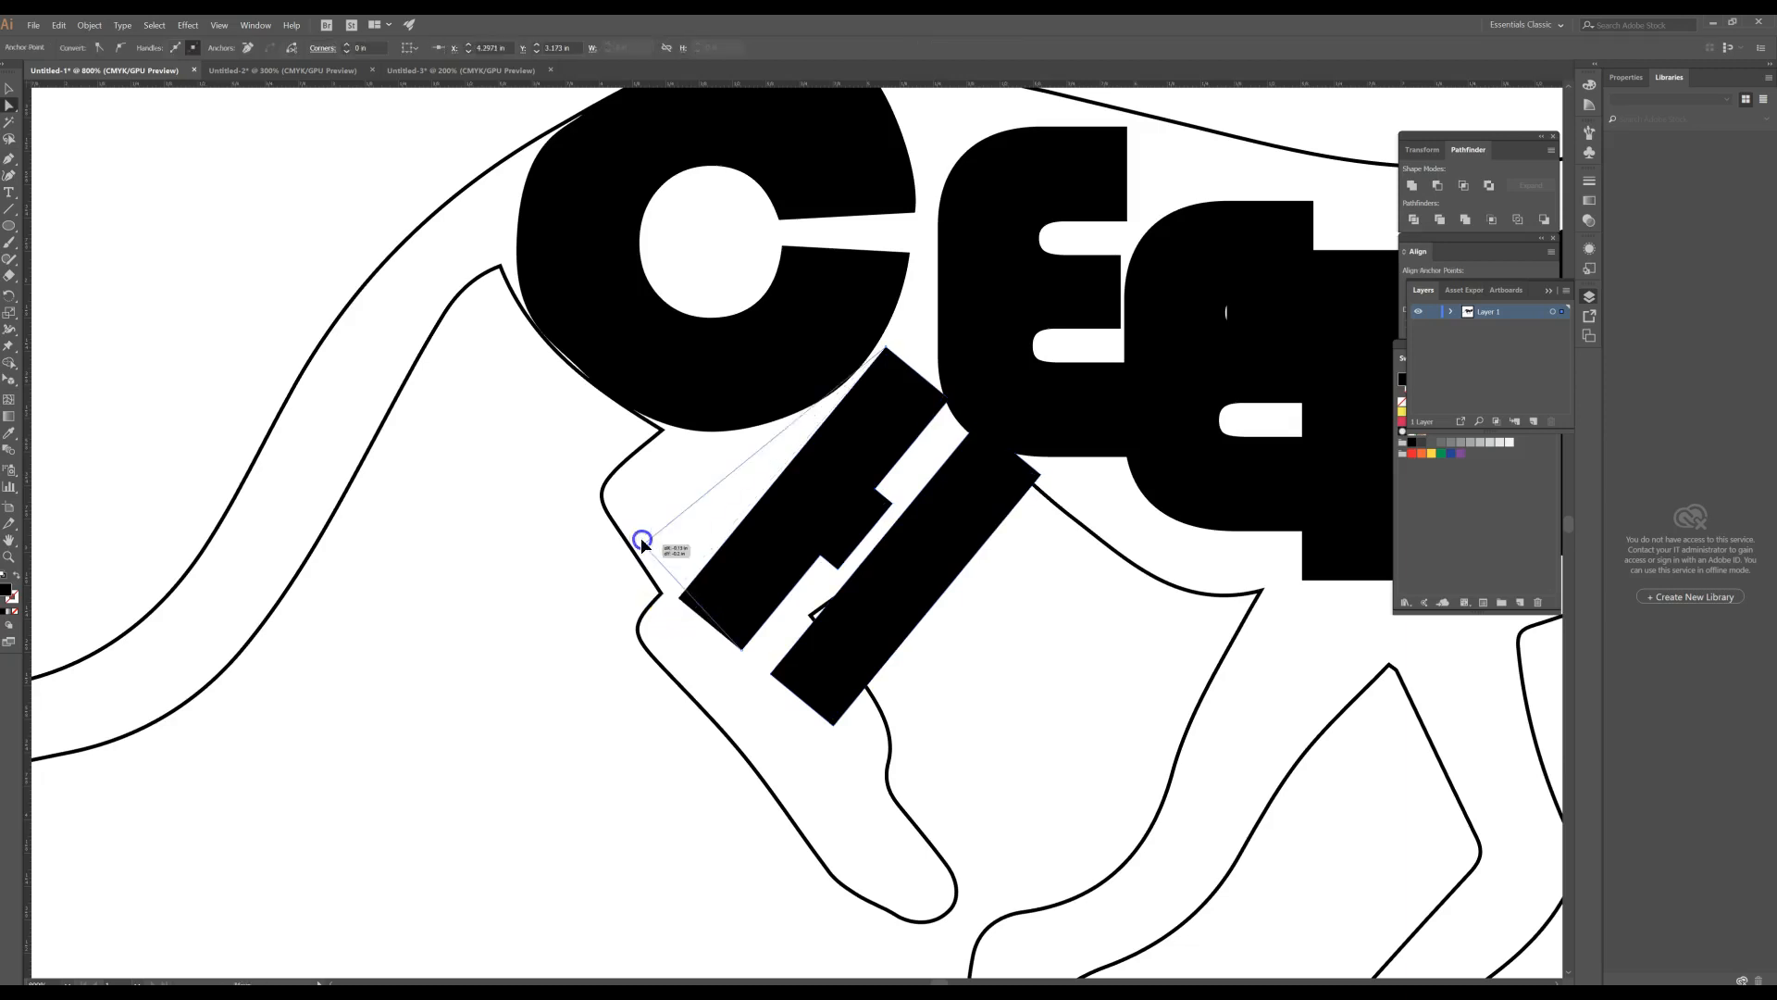
drag(614, 496, 617, 493)
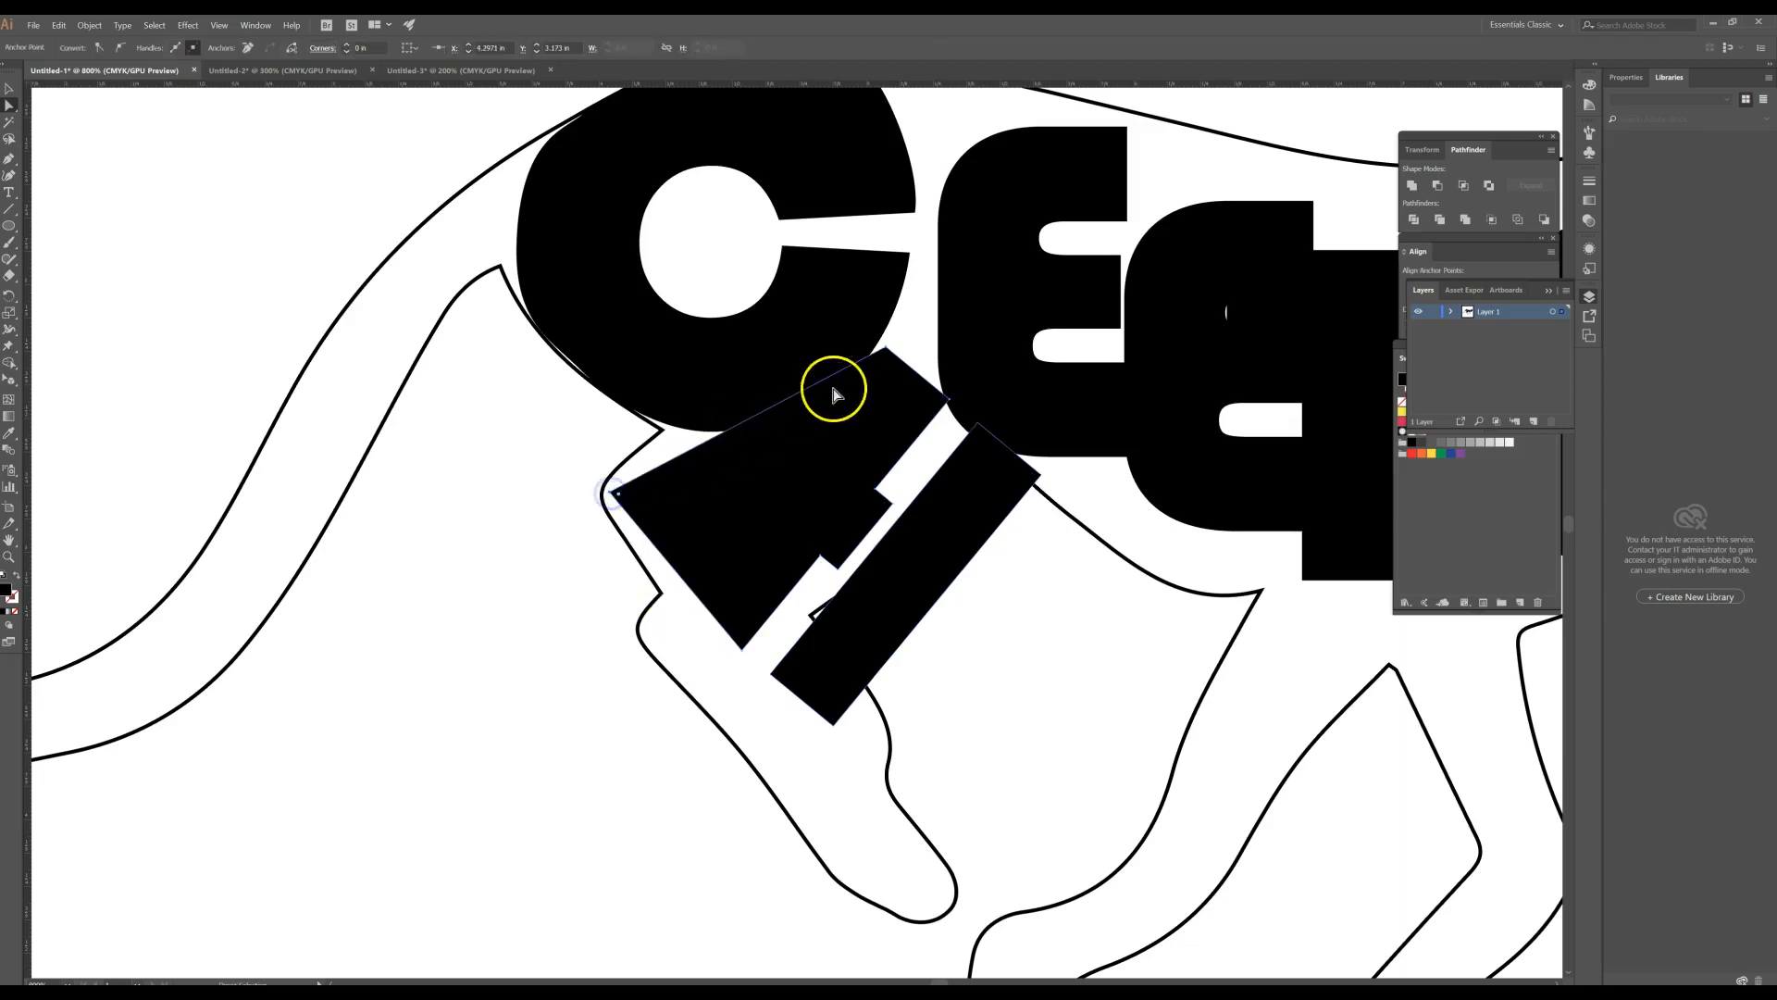
- Add two anchor points to the H's upper-left edge and move them to follow the C's bottom curve and the leg outline
drag(818, 383, 715, 414)
drag(11, 161, 44, 175)
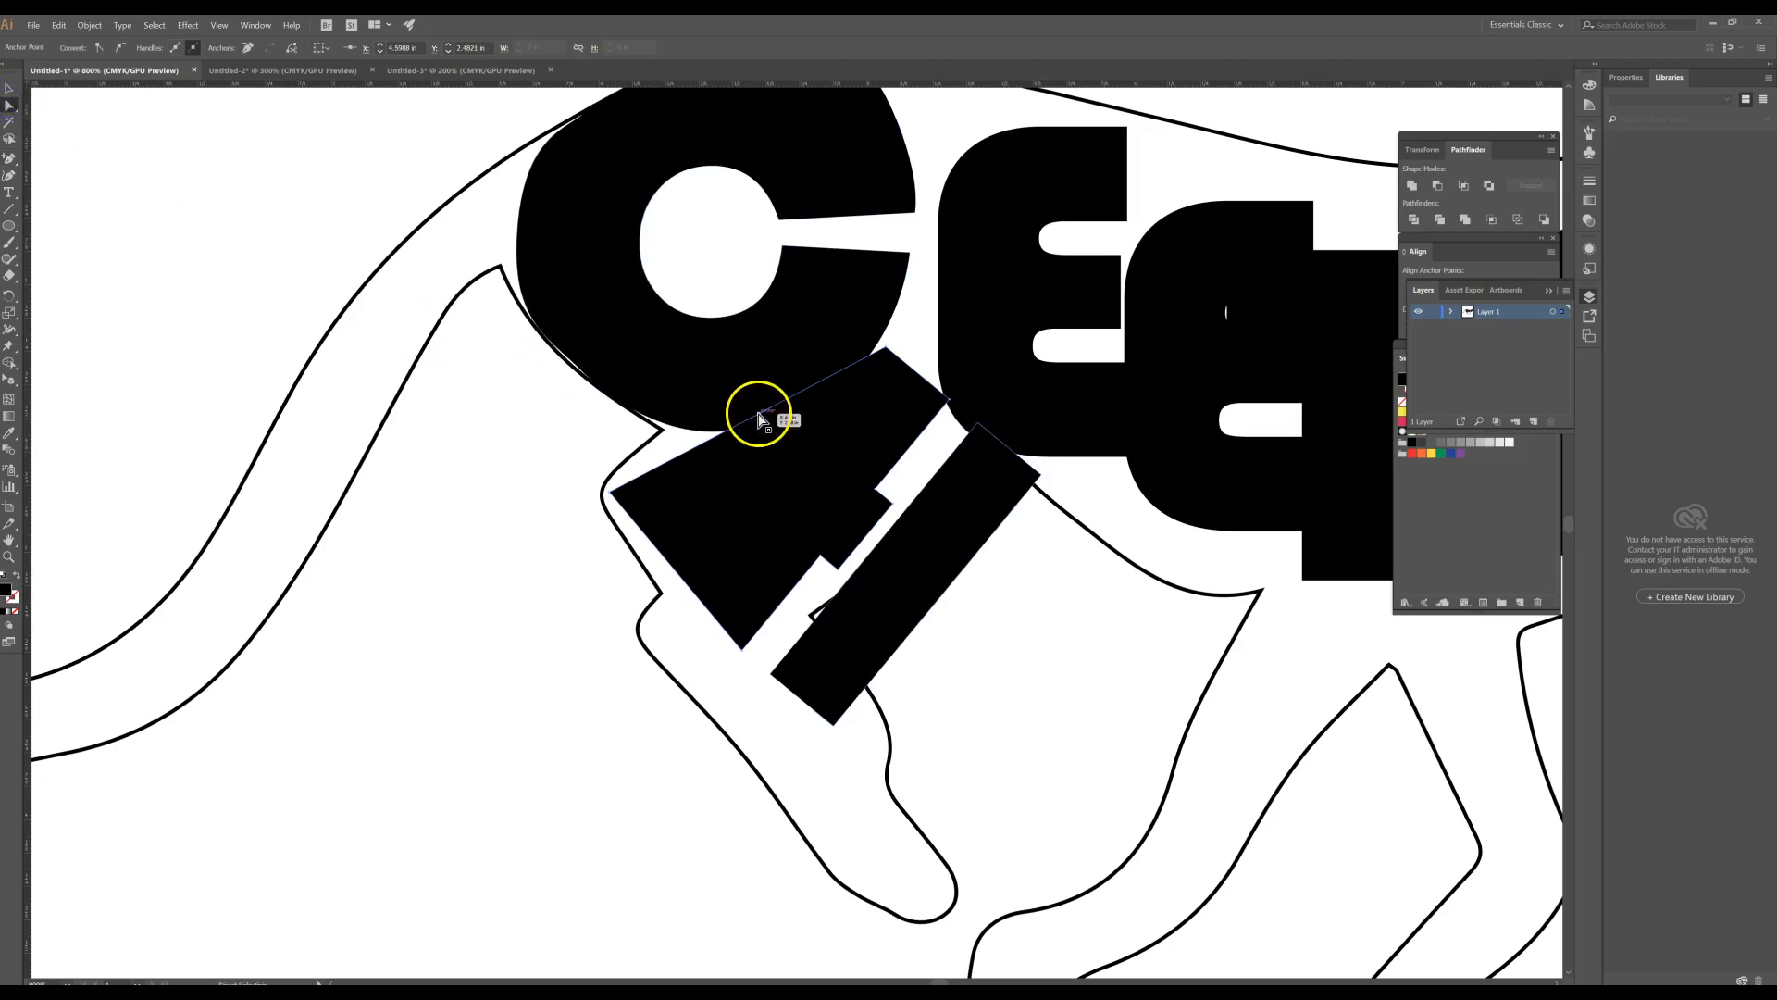
drag(762, 421, 797, 436)
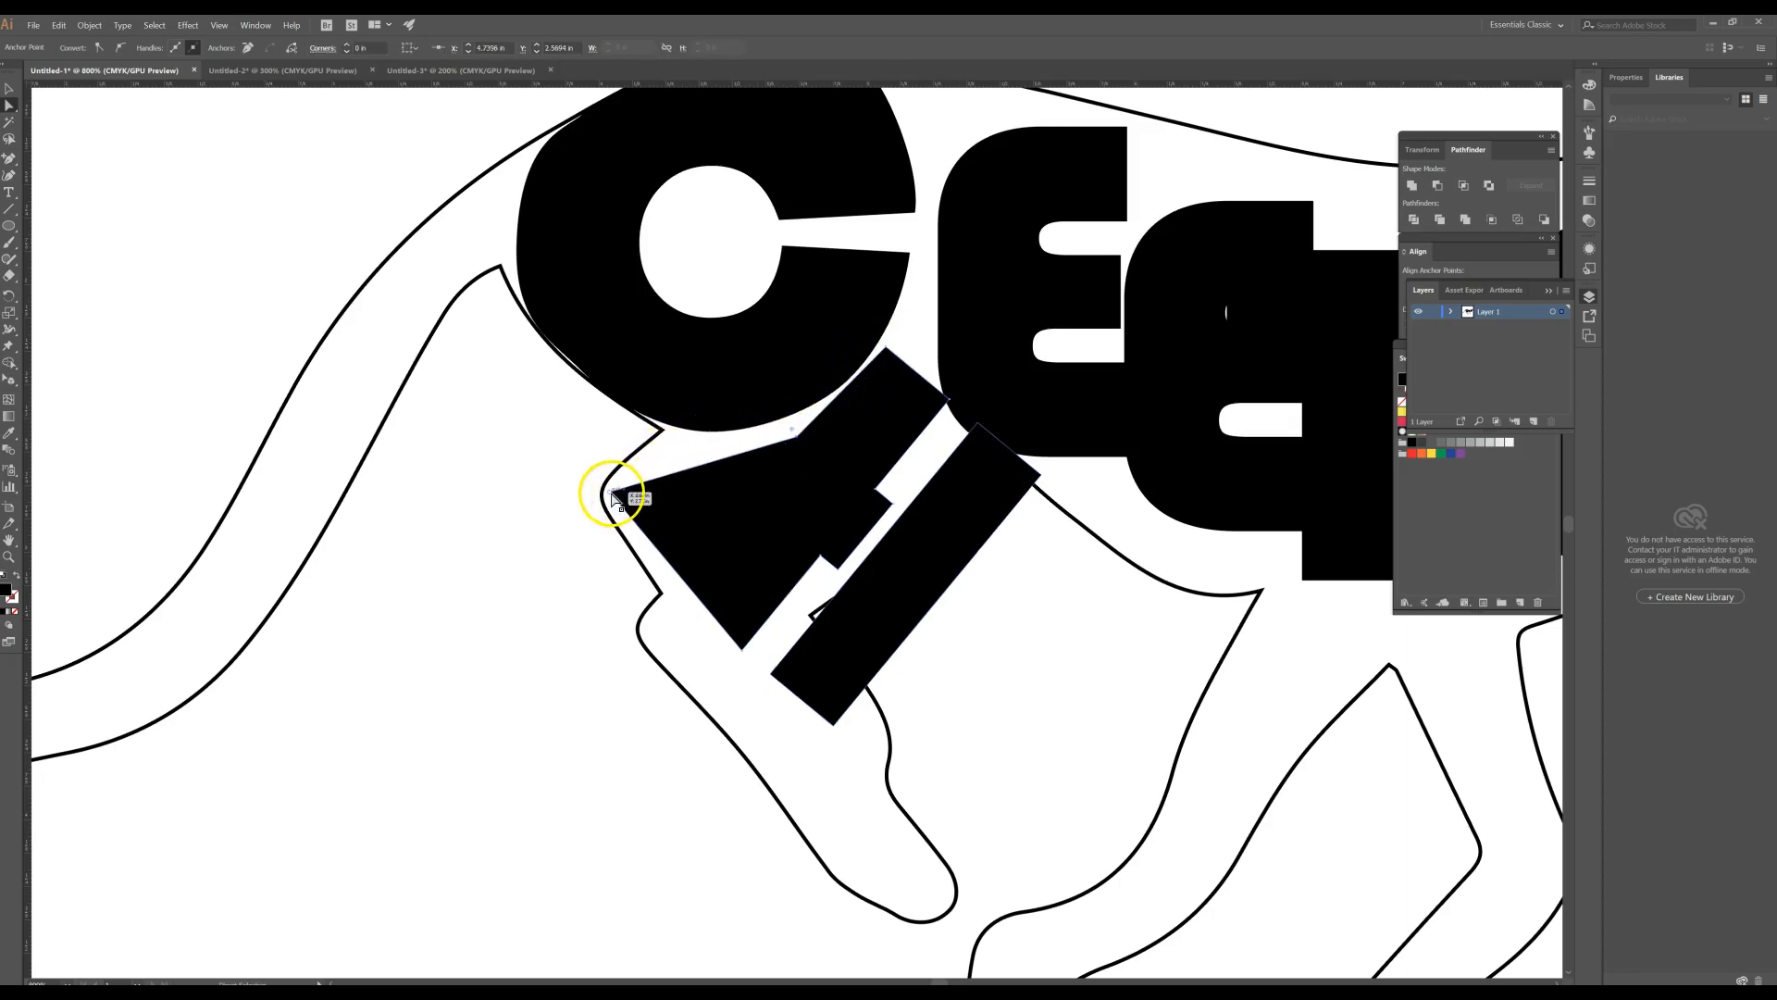
click(10, 159)
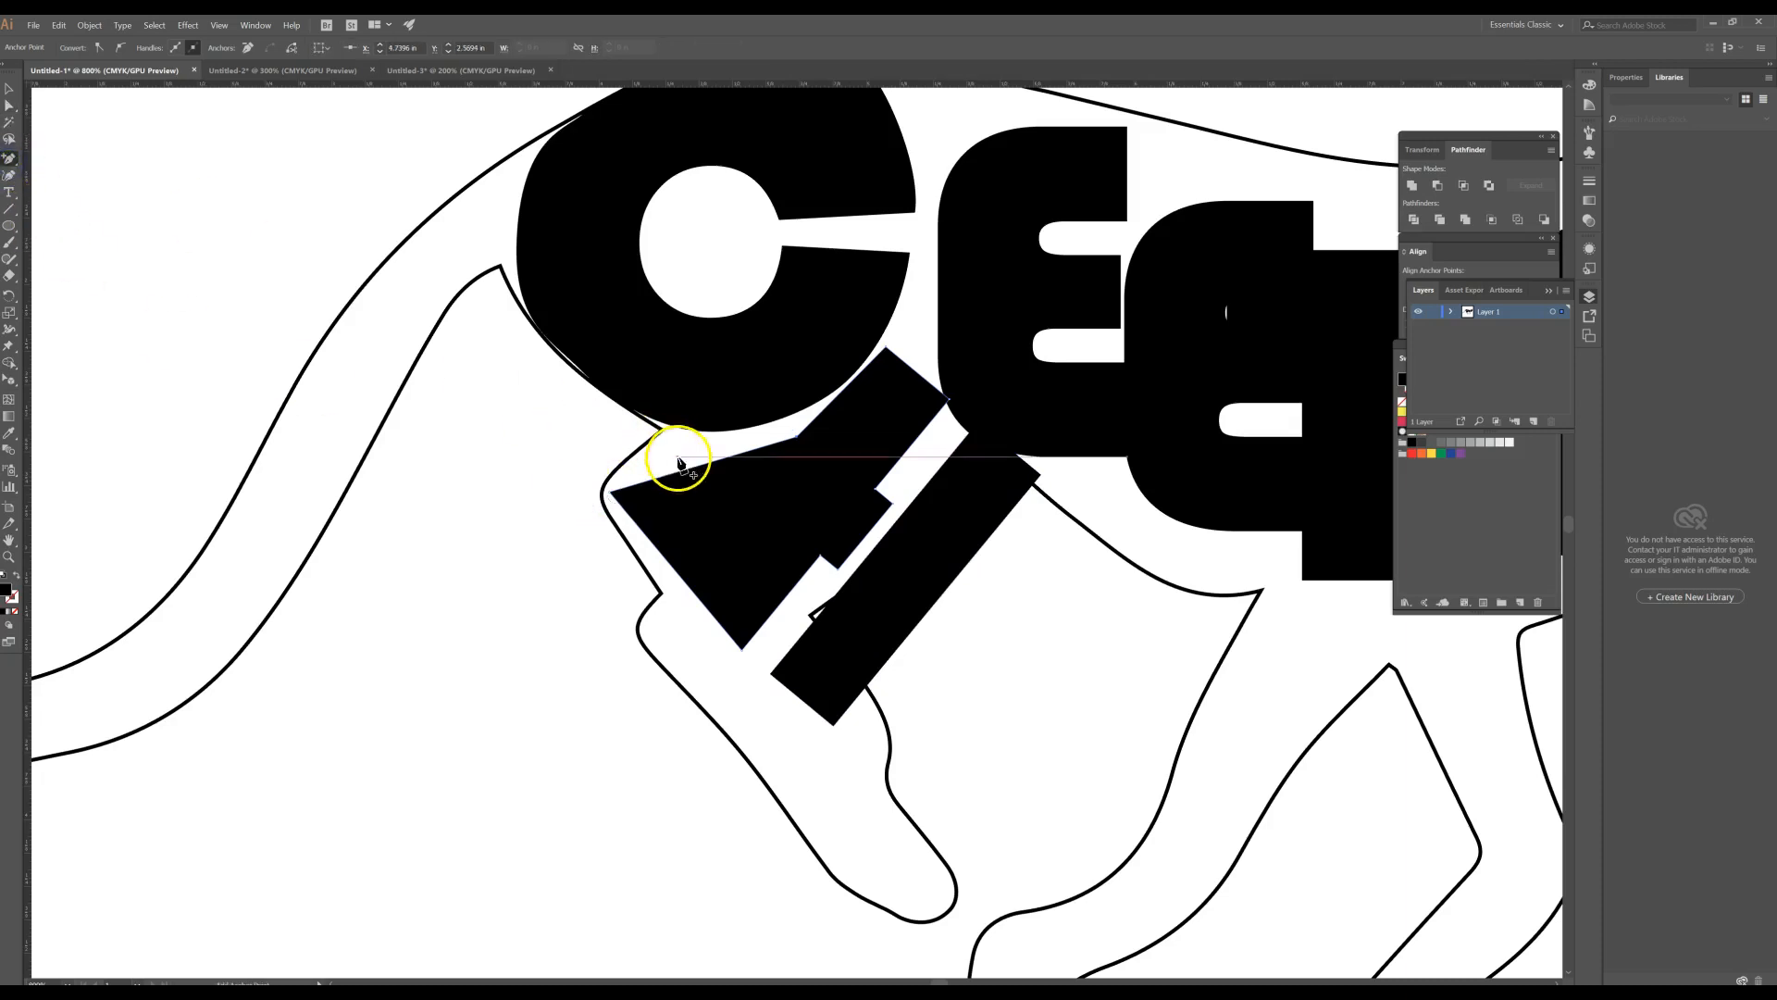
click(8, 108)
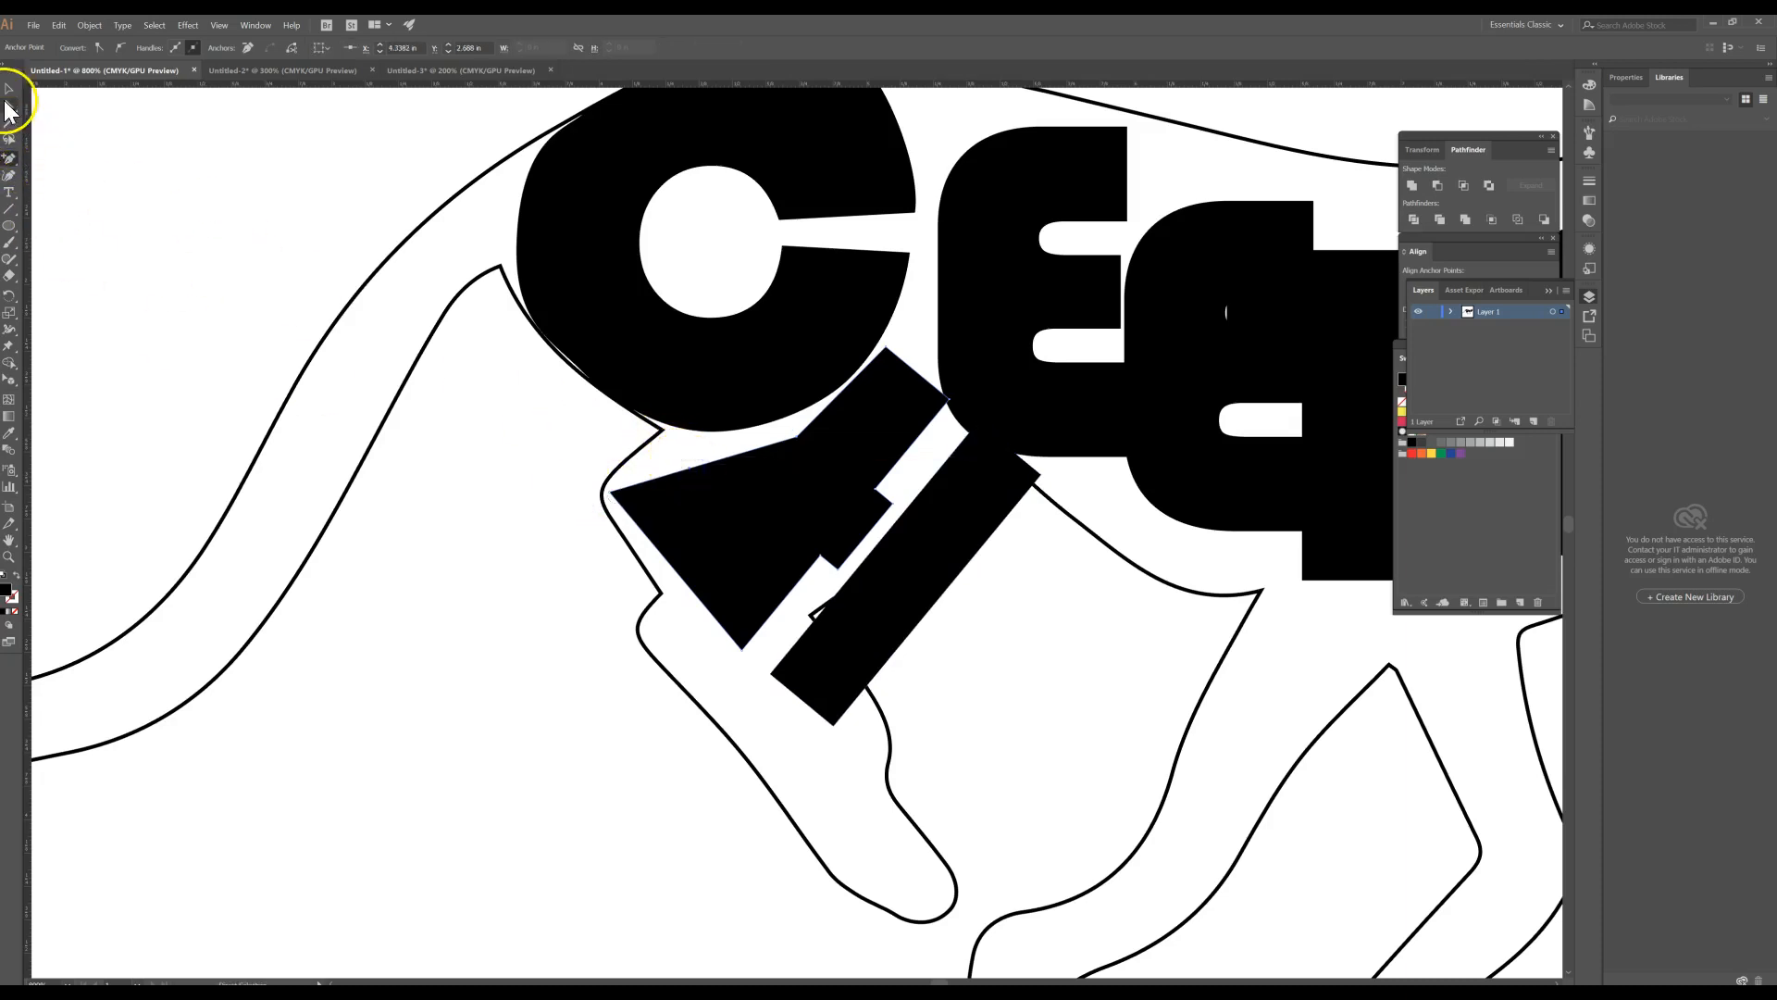
drag(690, 475, 667, 453)
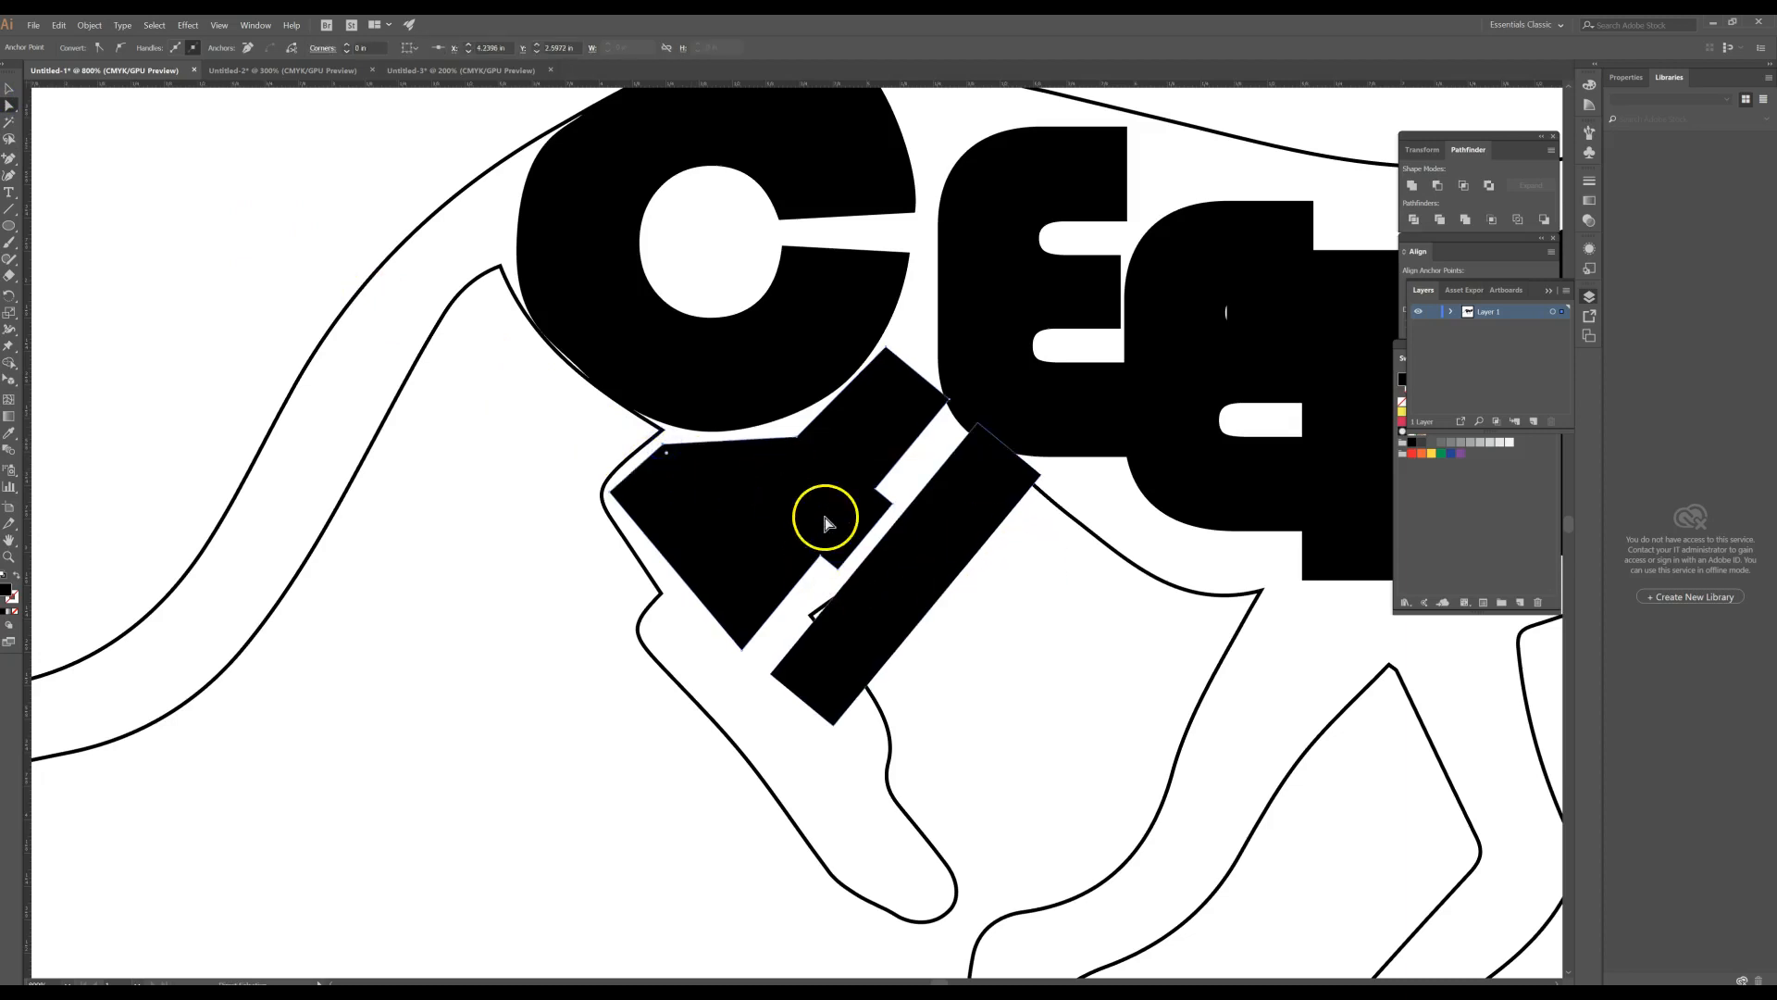
- Move the bottom corner of the H's left stem to the back edge of the hind leg and reselect the letter
drag(742, 652, 685, 610)
drag(960, 398, 977, 426)
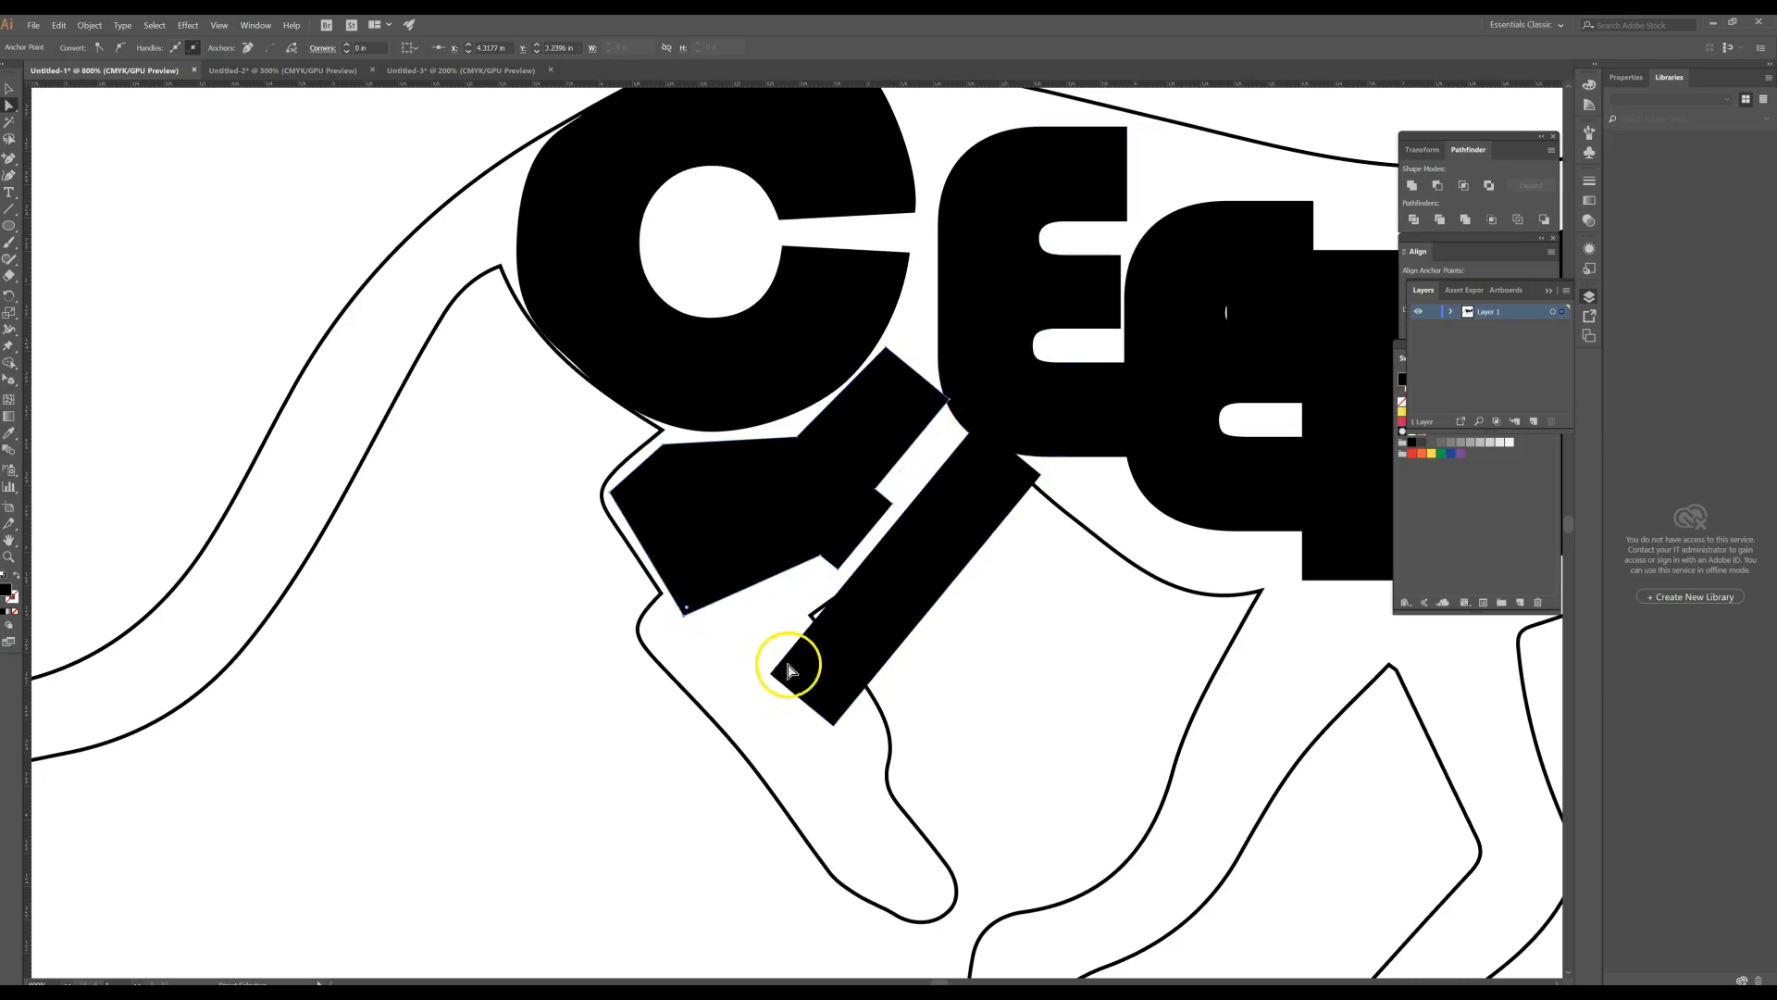
click(864, 510)
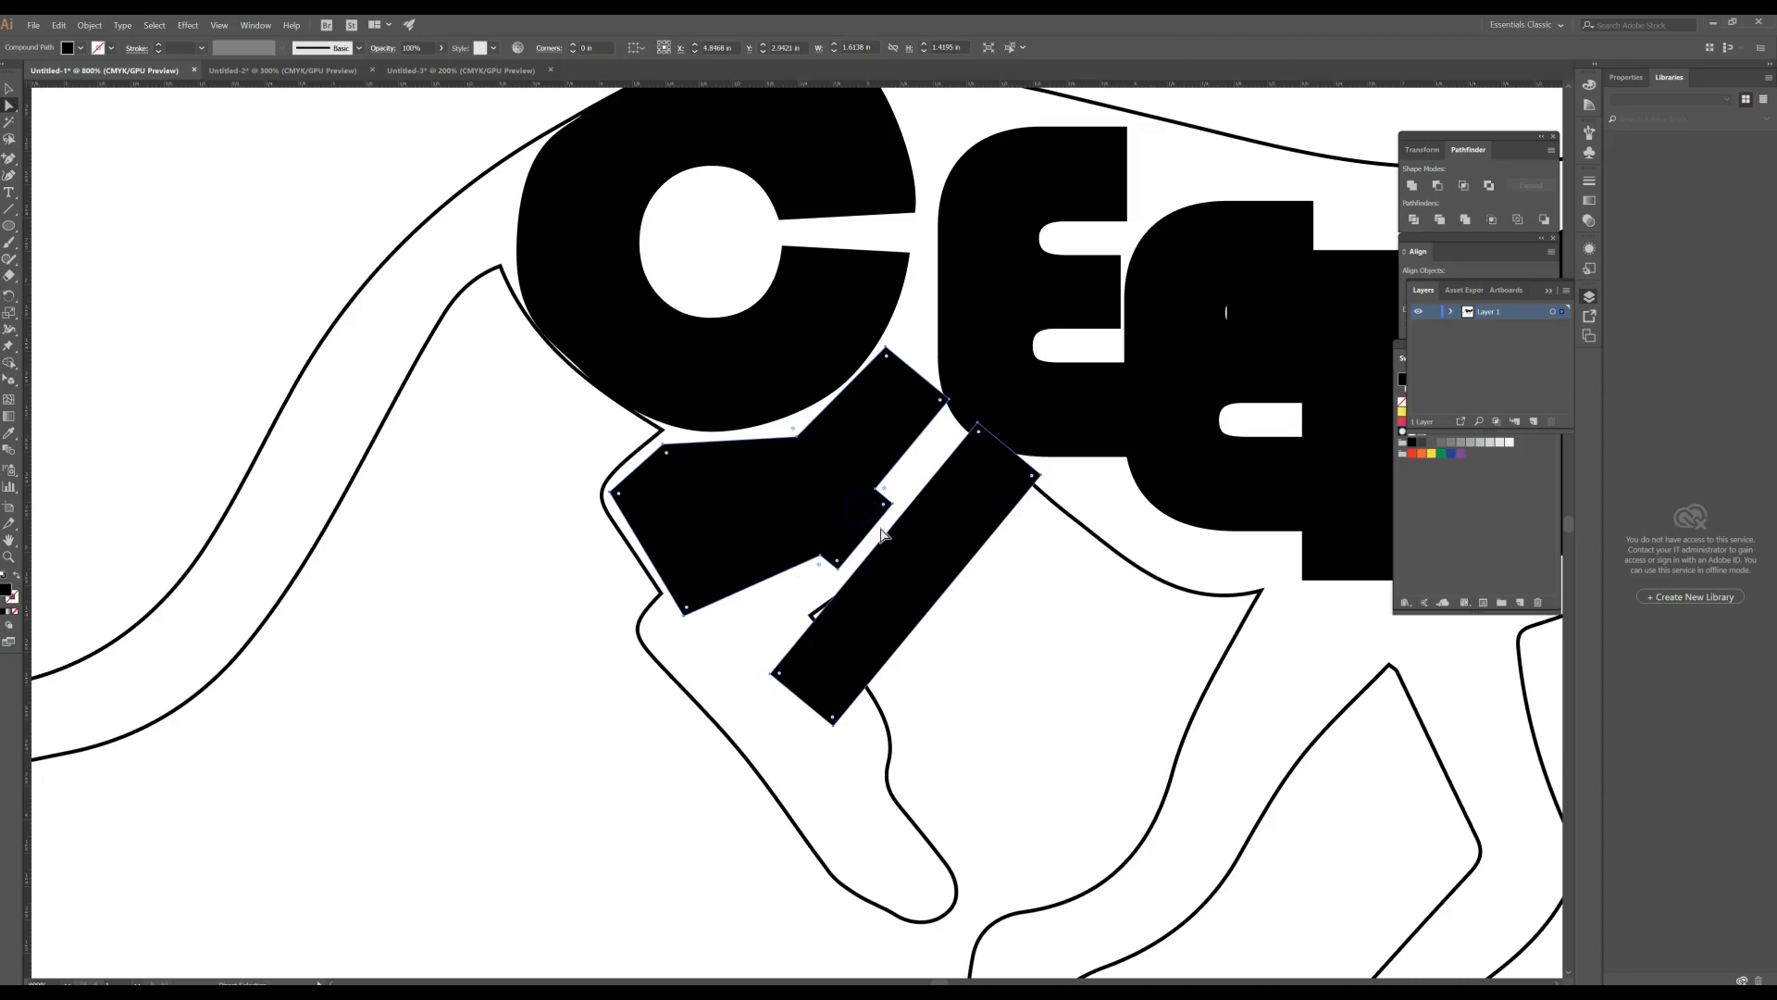
- Scale the H down slightly and nudge it up beneath the C, over the hind leg
mouse_move(933, 537)
mouse_down()
mouse_move(917, 516)
mouse_move(936, 538)
mouse_up()
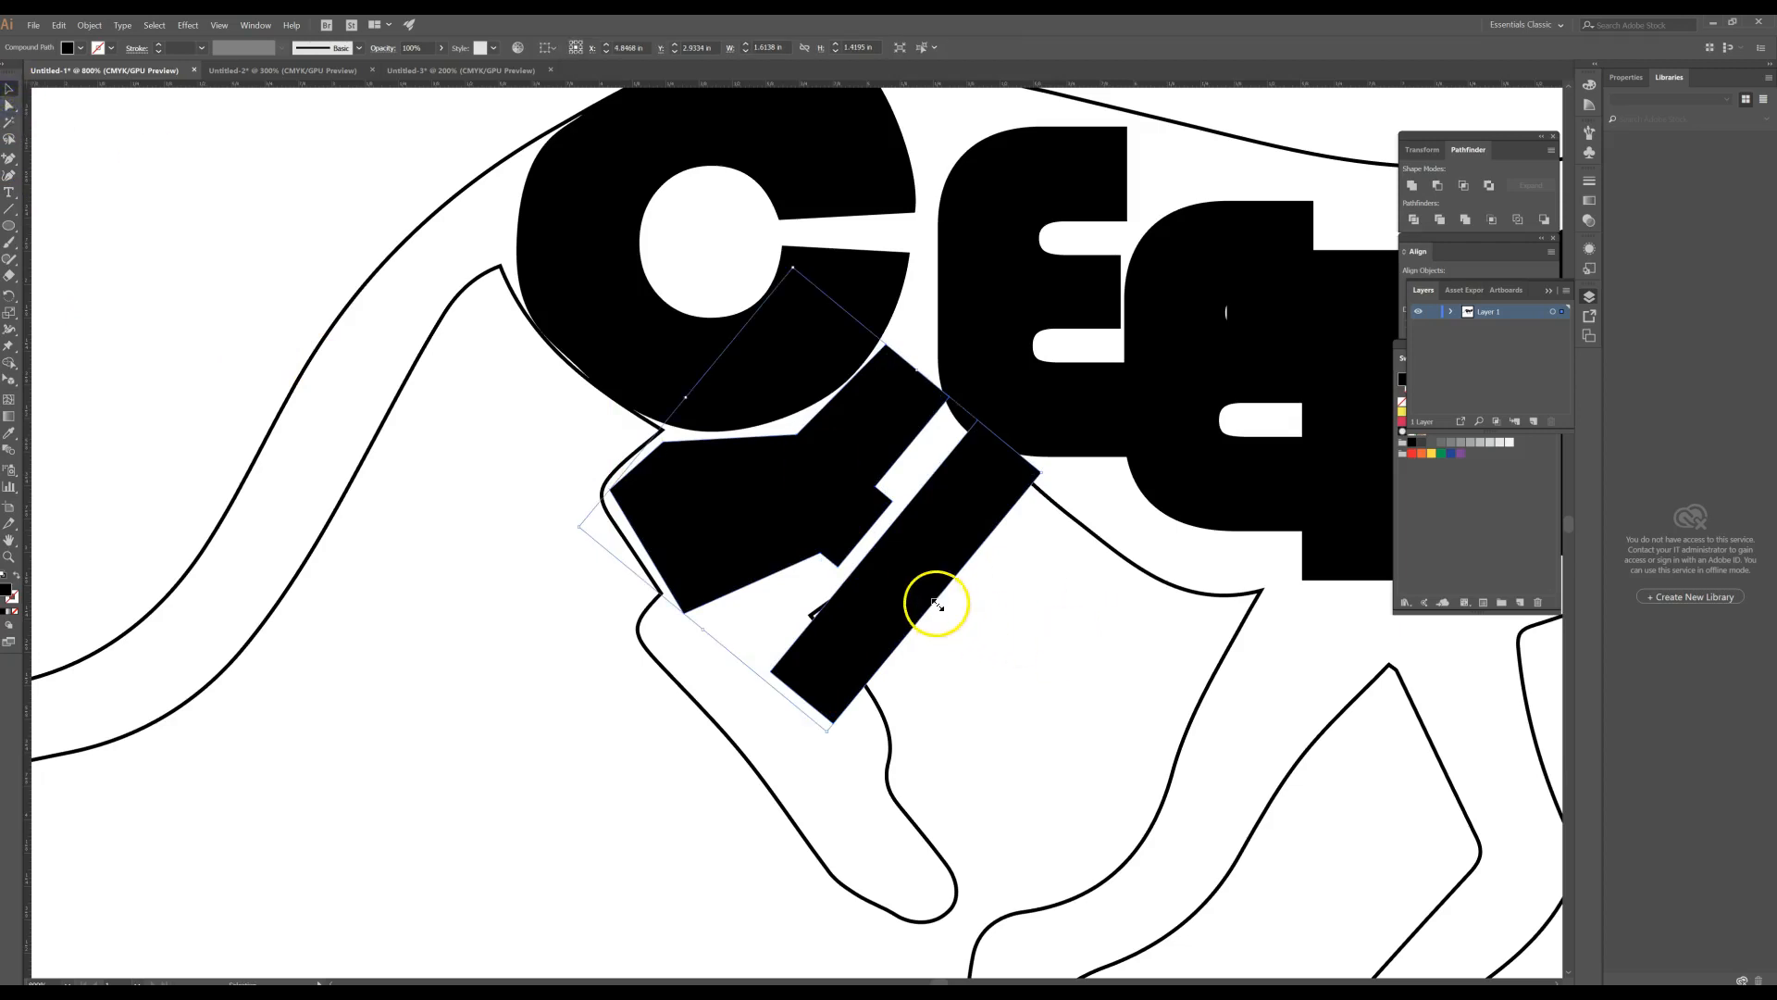
drag(930, 603, 871, 574)
drag(833, 484, 833, 464)
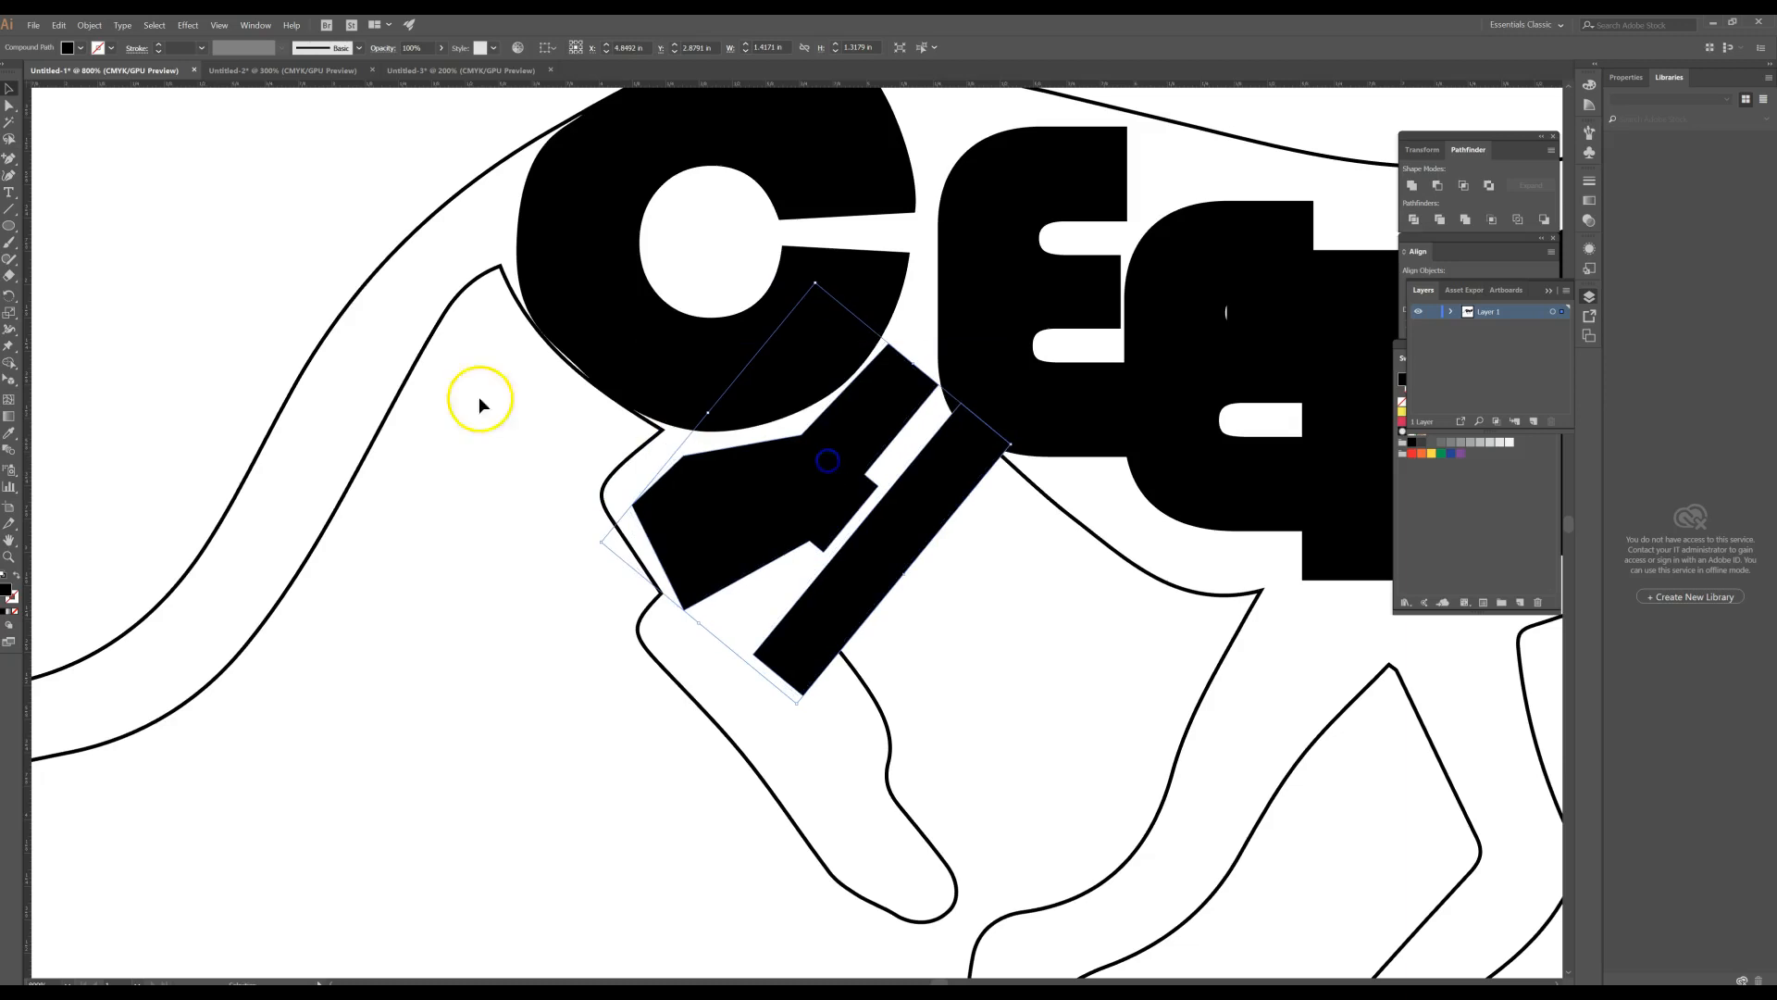
- Move the H's left-stem corner points to follow the C's underside and the back edge of the hind leg
key(a)
click(682, 528)
click(635, 508)
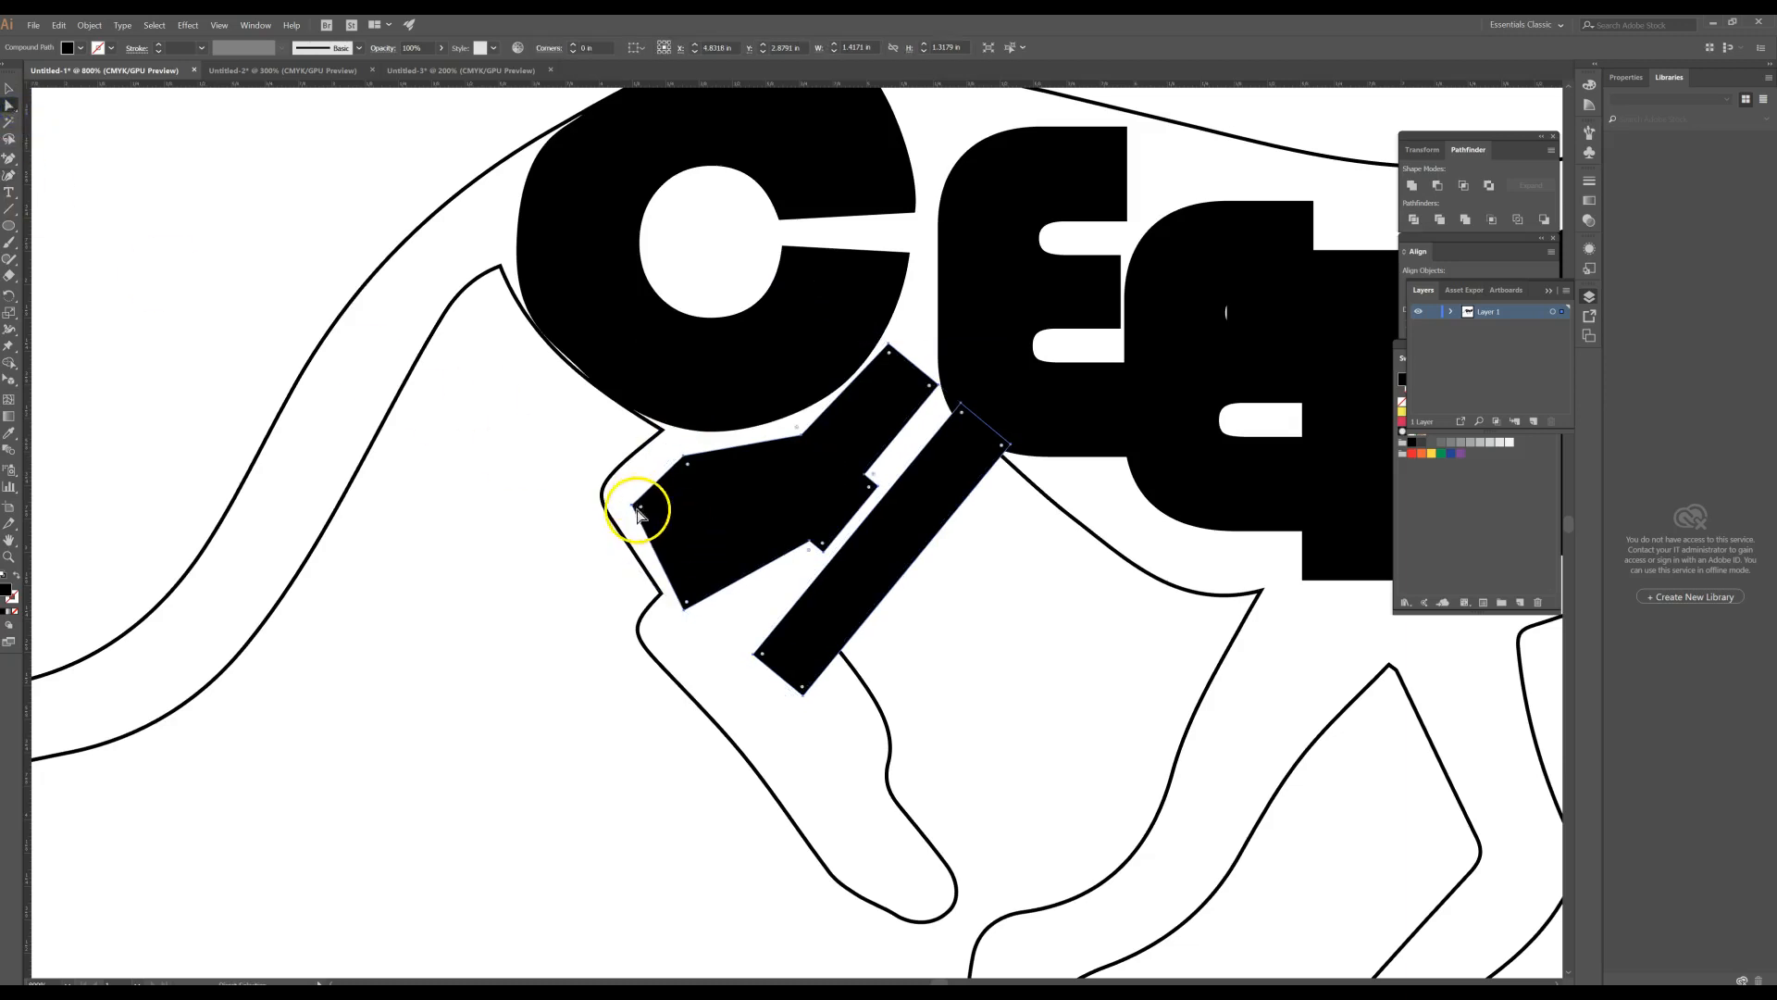
drag(636, 508, 668, 450)
click(686, 470)
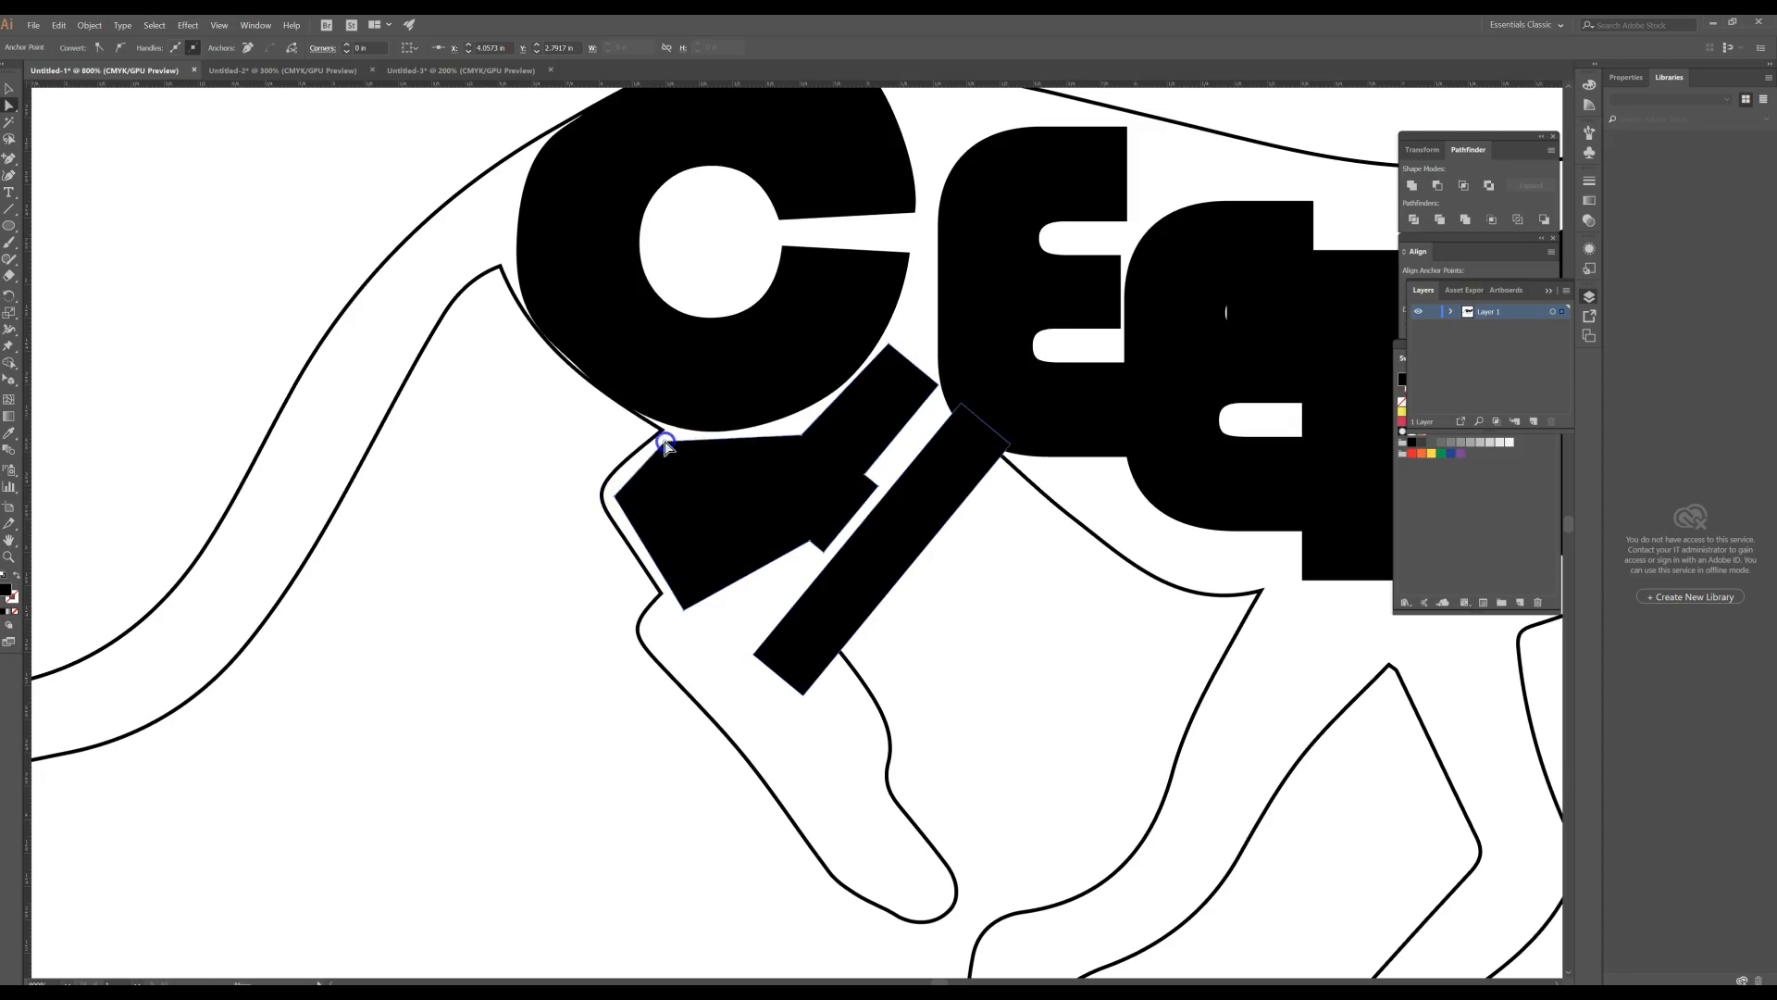
drag(684, 618, 677, 598)
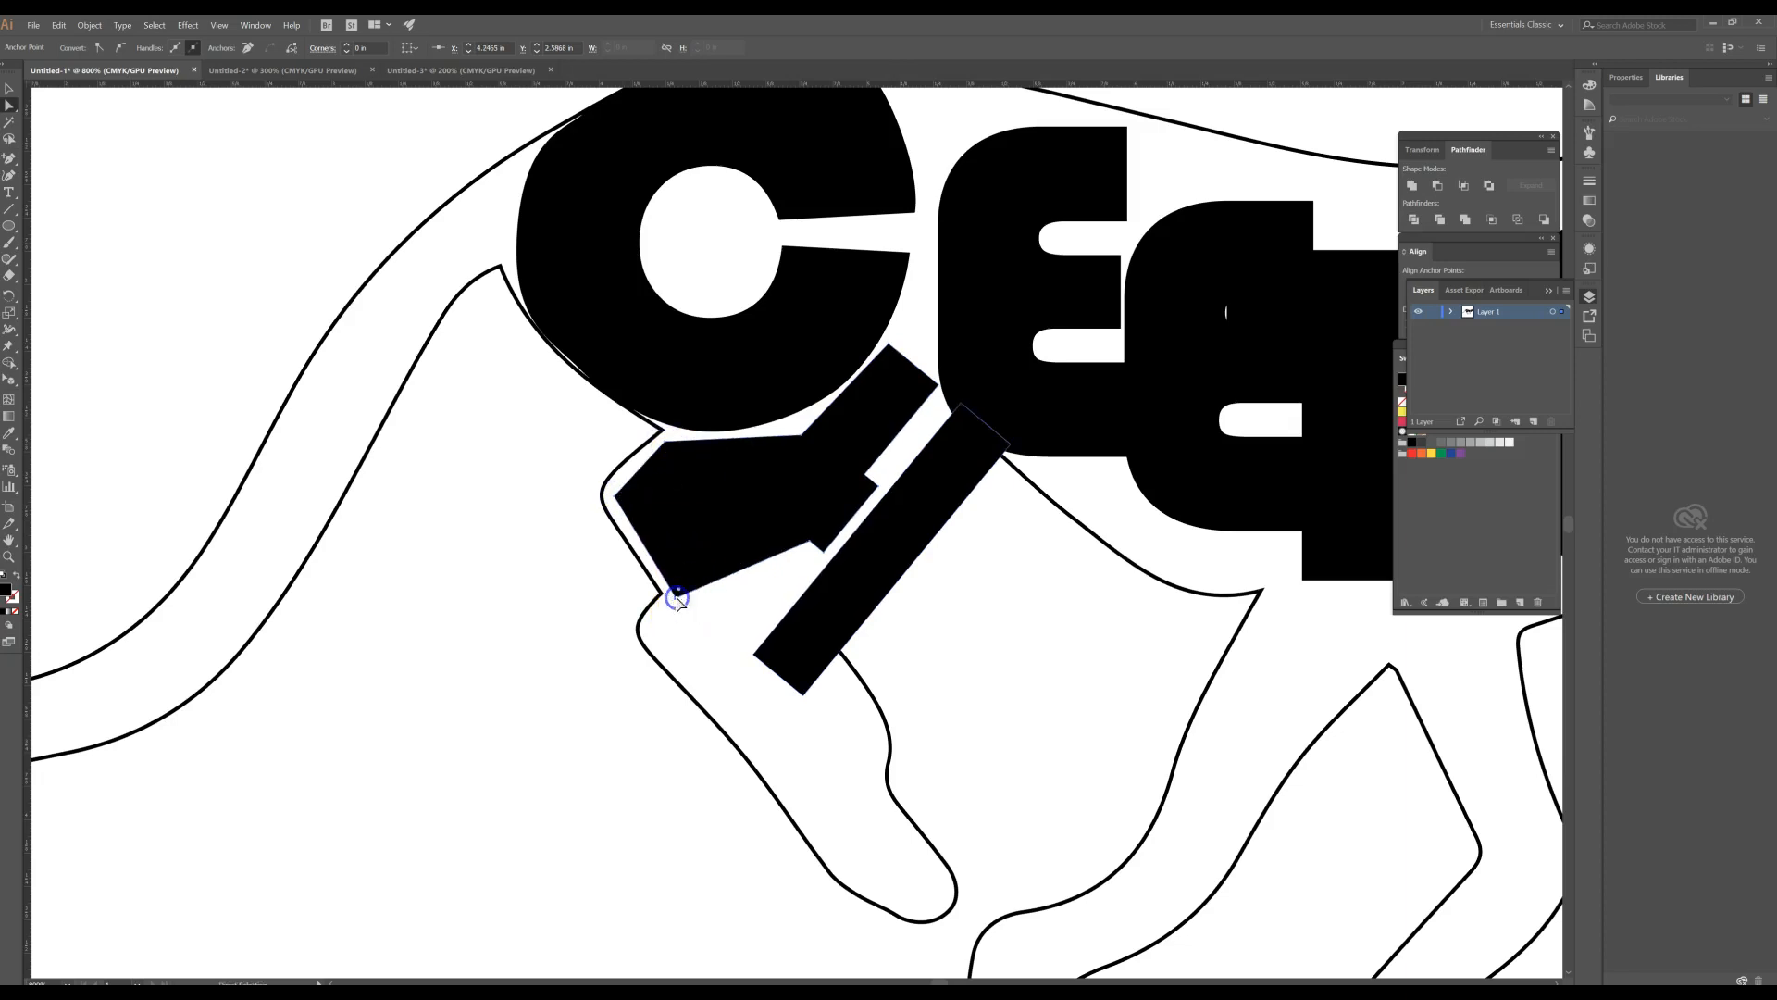
click(816, 654)
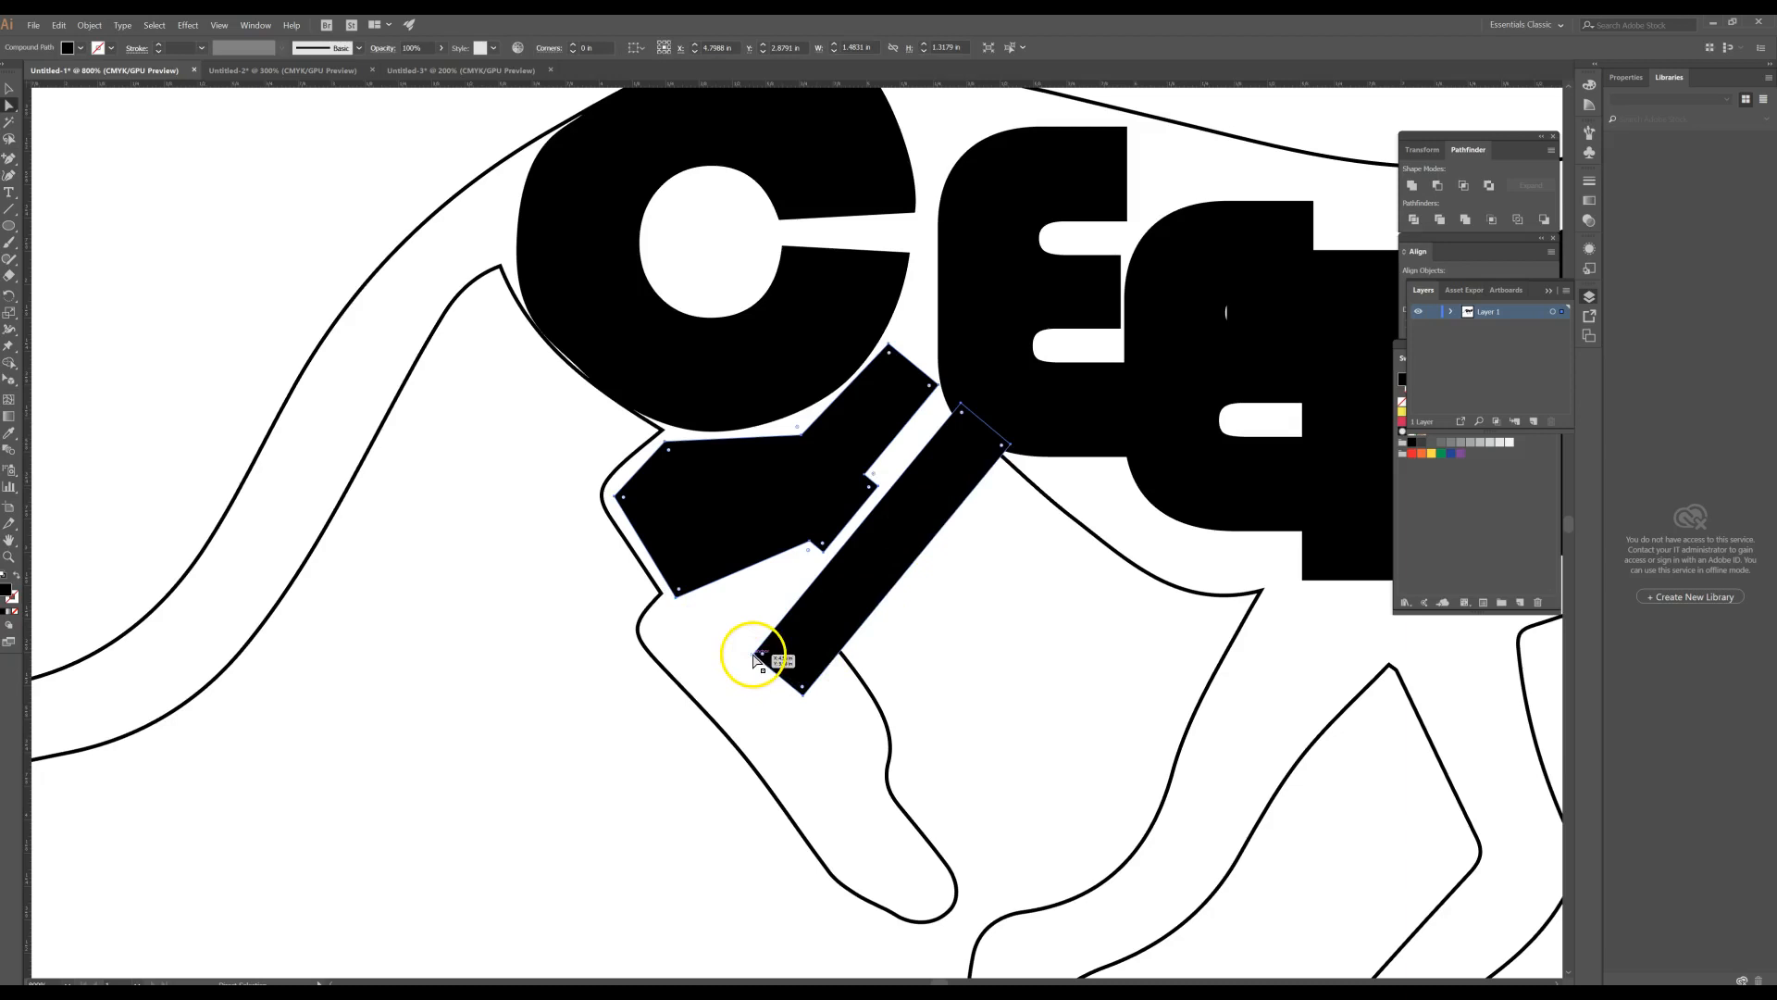
drag(752, 656, 707, 628)
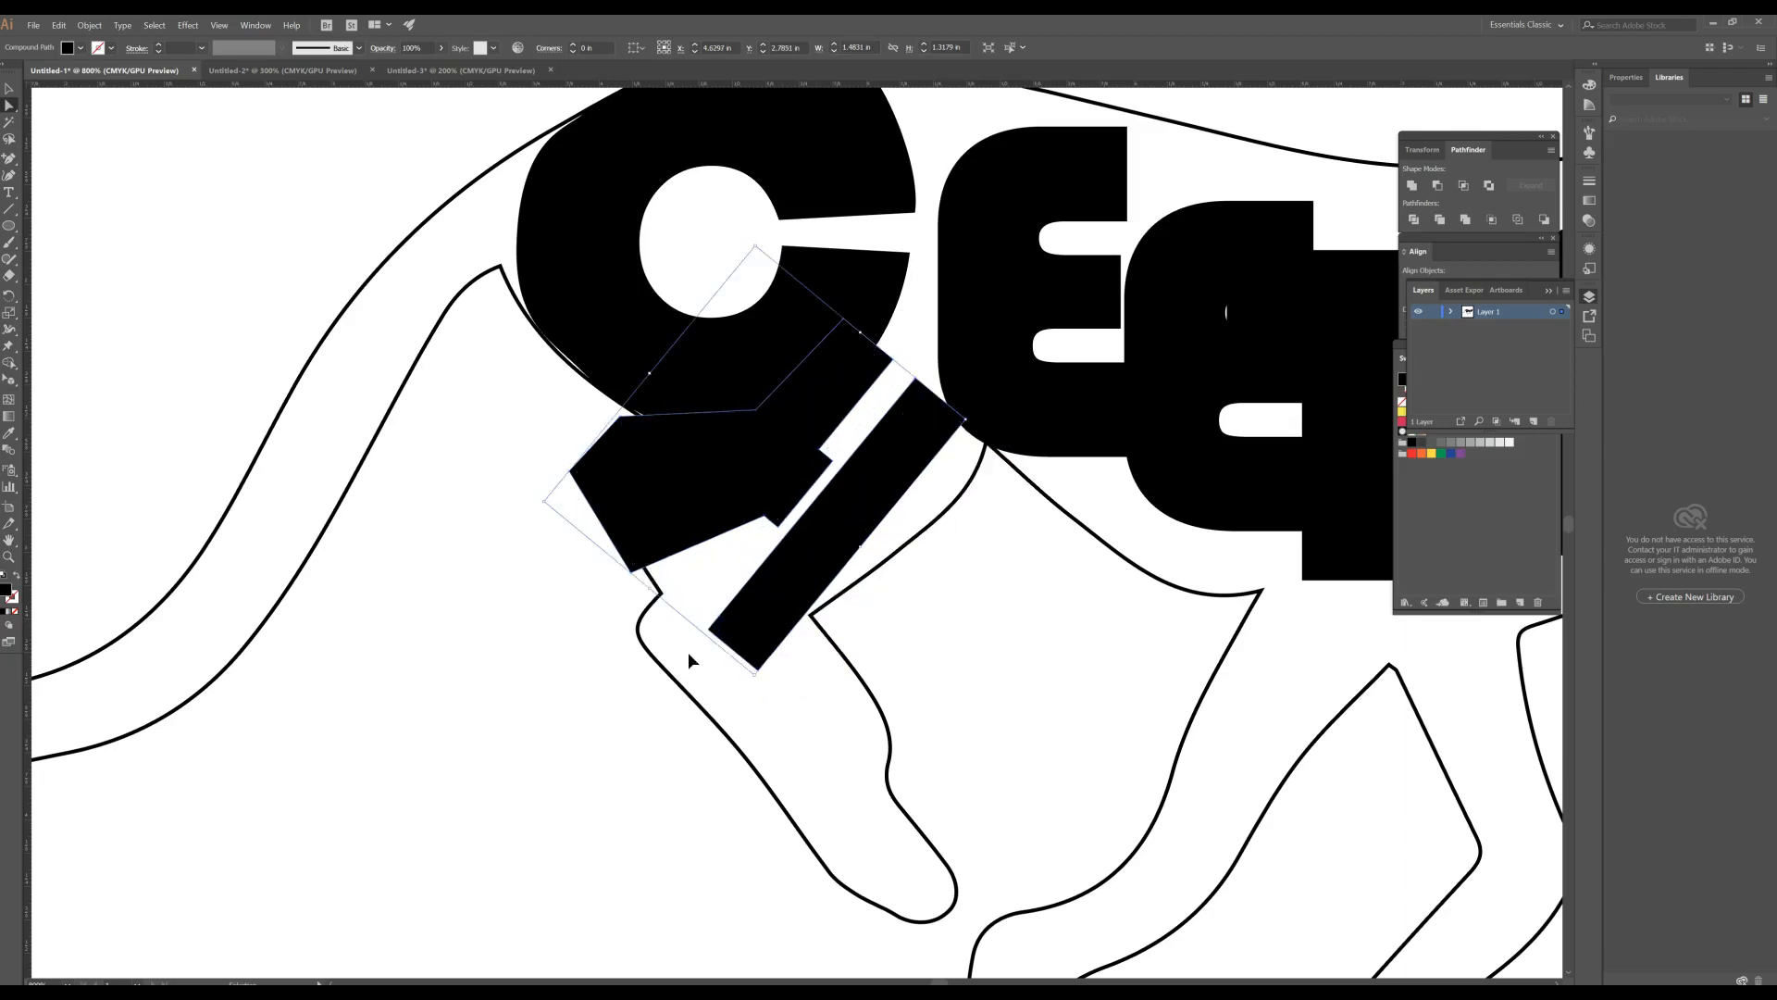
key(ctrl+z)
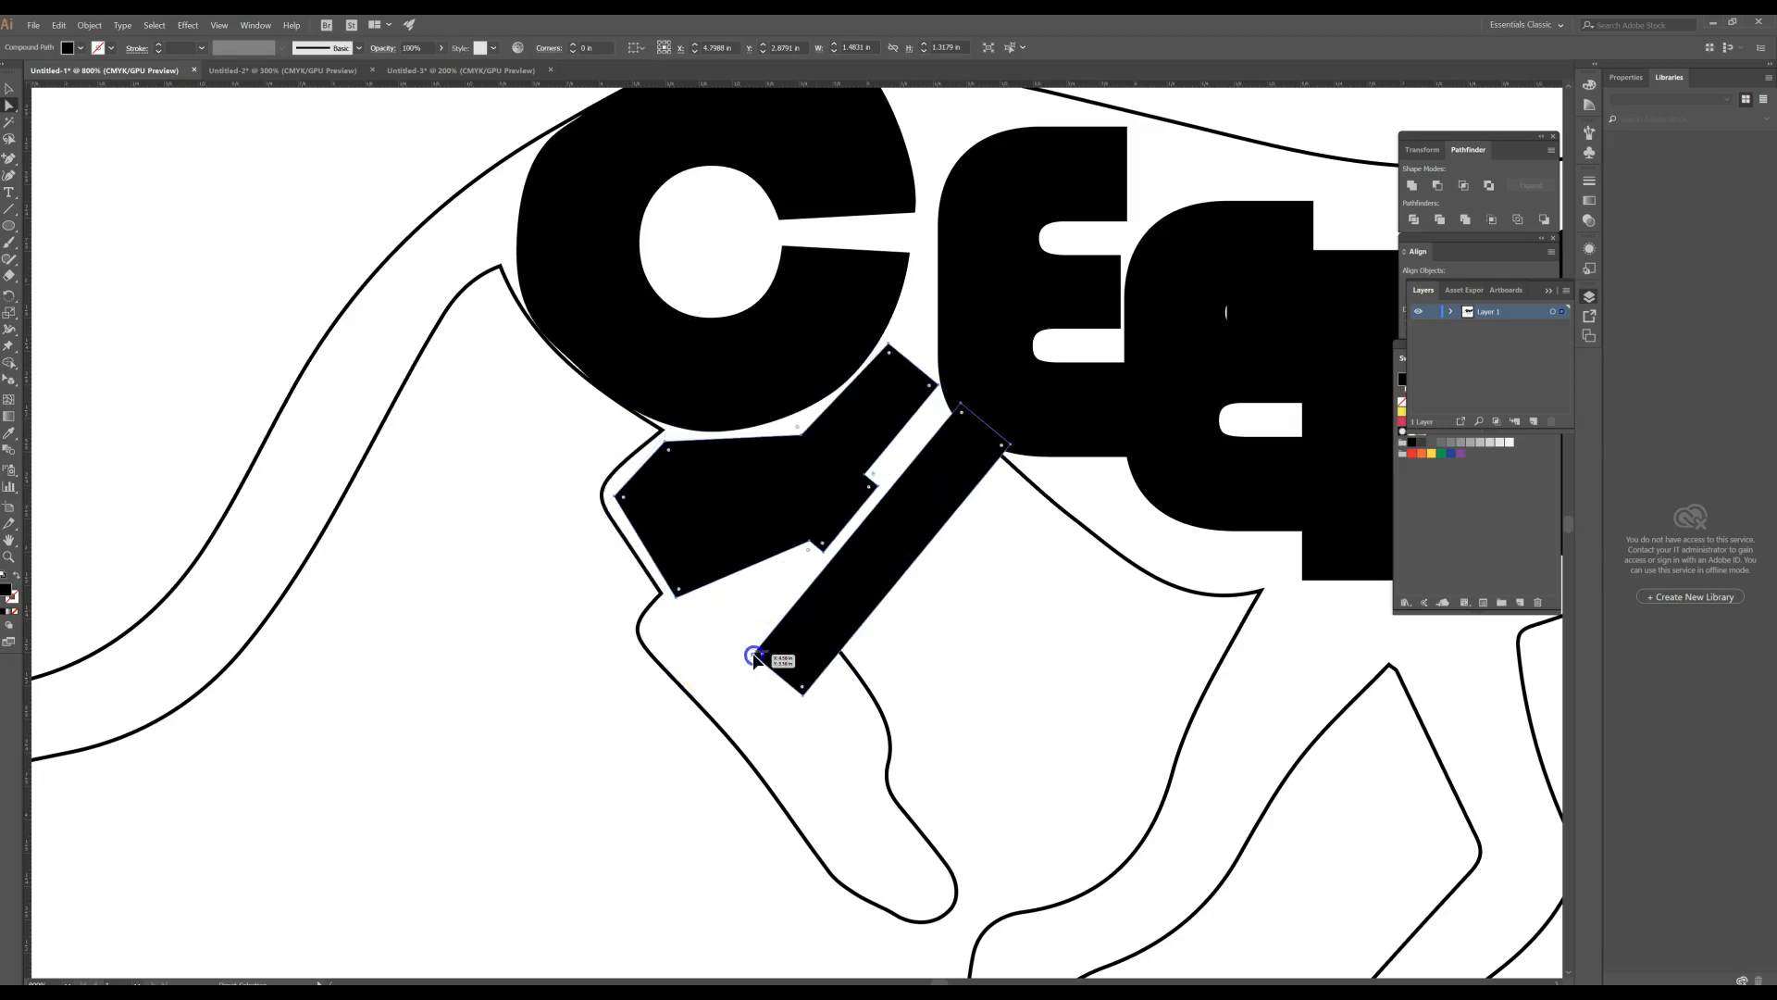
- Move the two bottom corners of the H's right stem out to the back edge of the hind leg
click(755, 657)
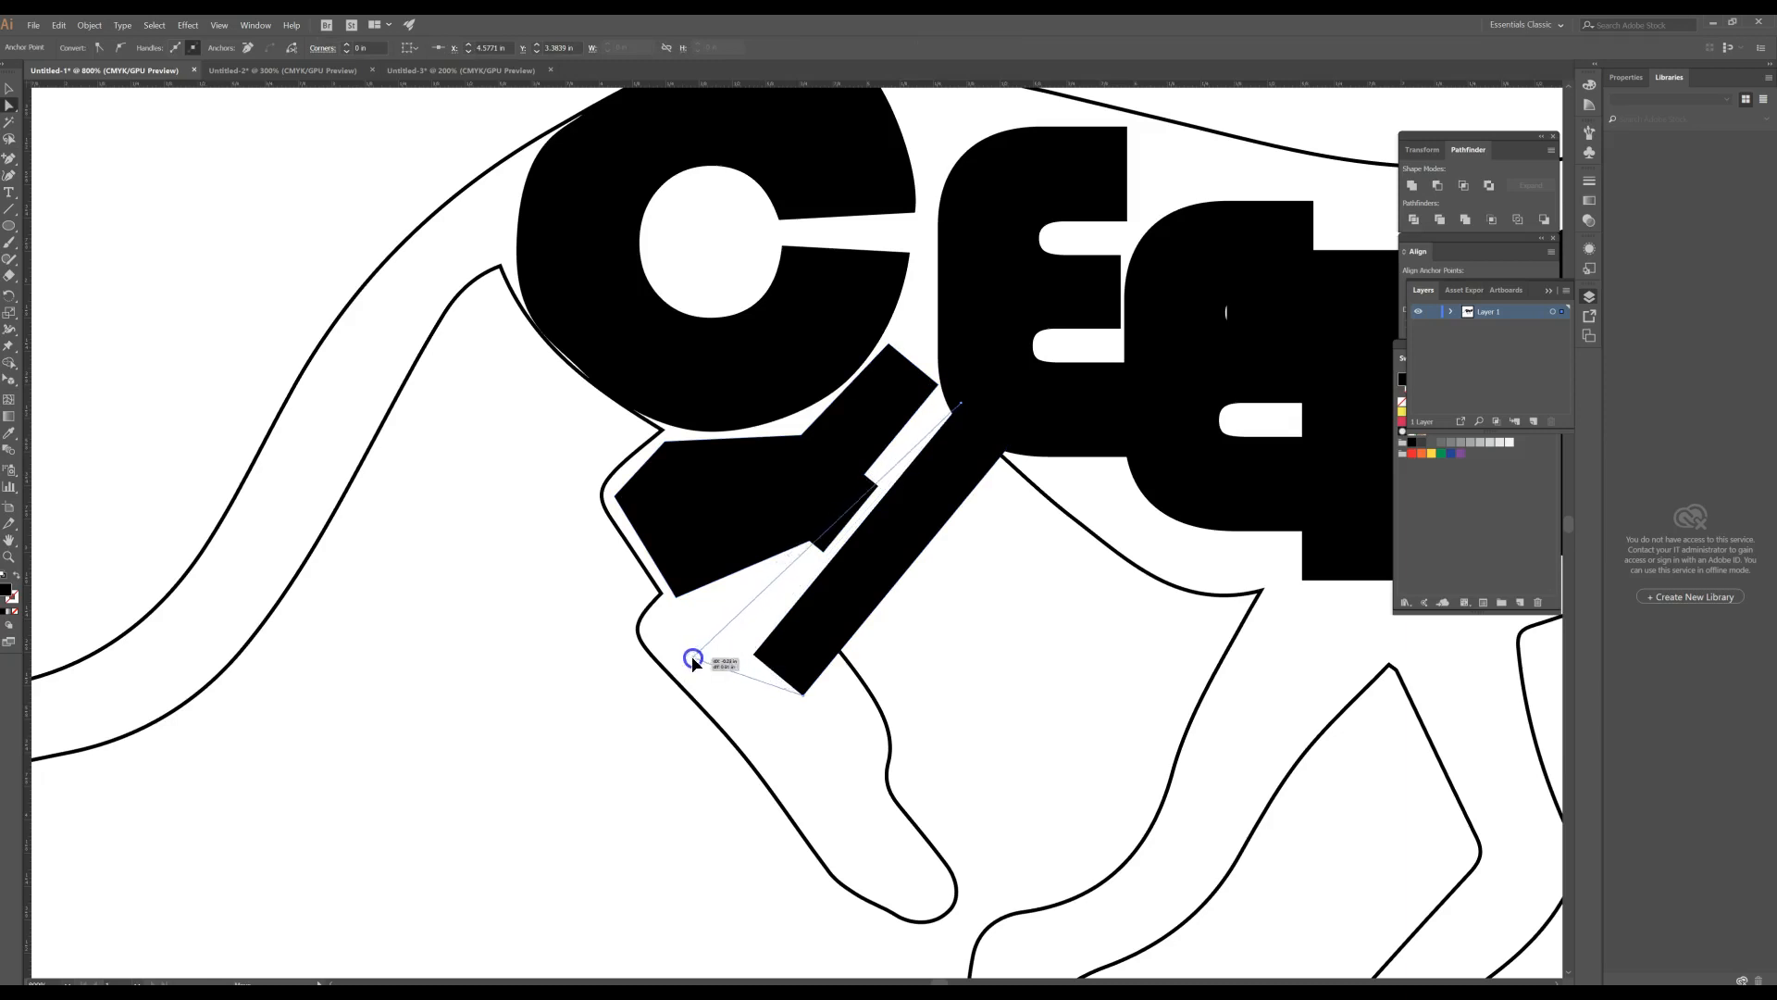
mouse_move(708, 672)
mouse_down()
mouse_move(793, 698)
mouse_move(731, 730)
mouse_move(686, 682)
mouse_up()
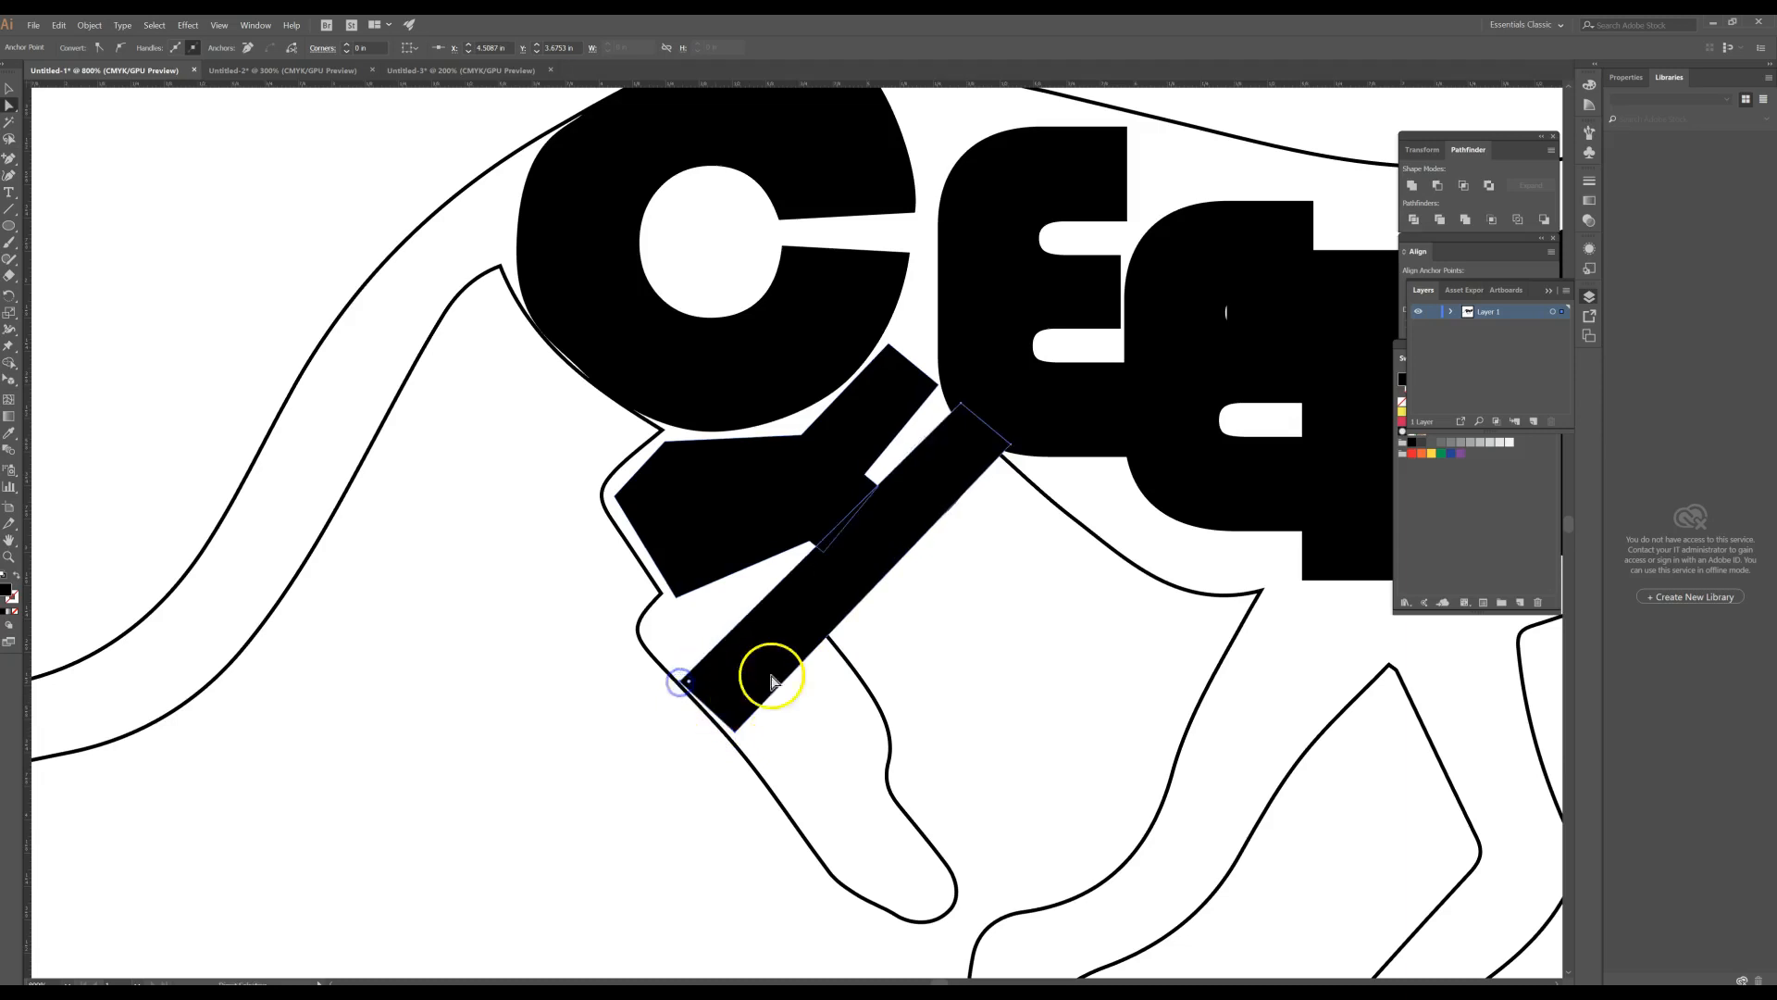
drag(989, 440, 1007, 448)
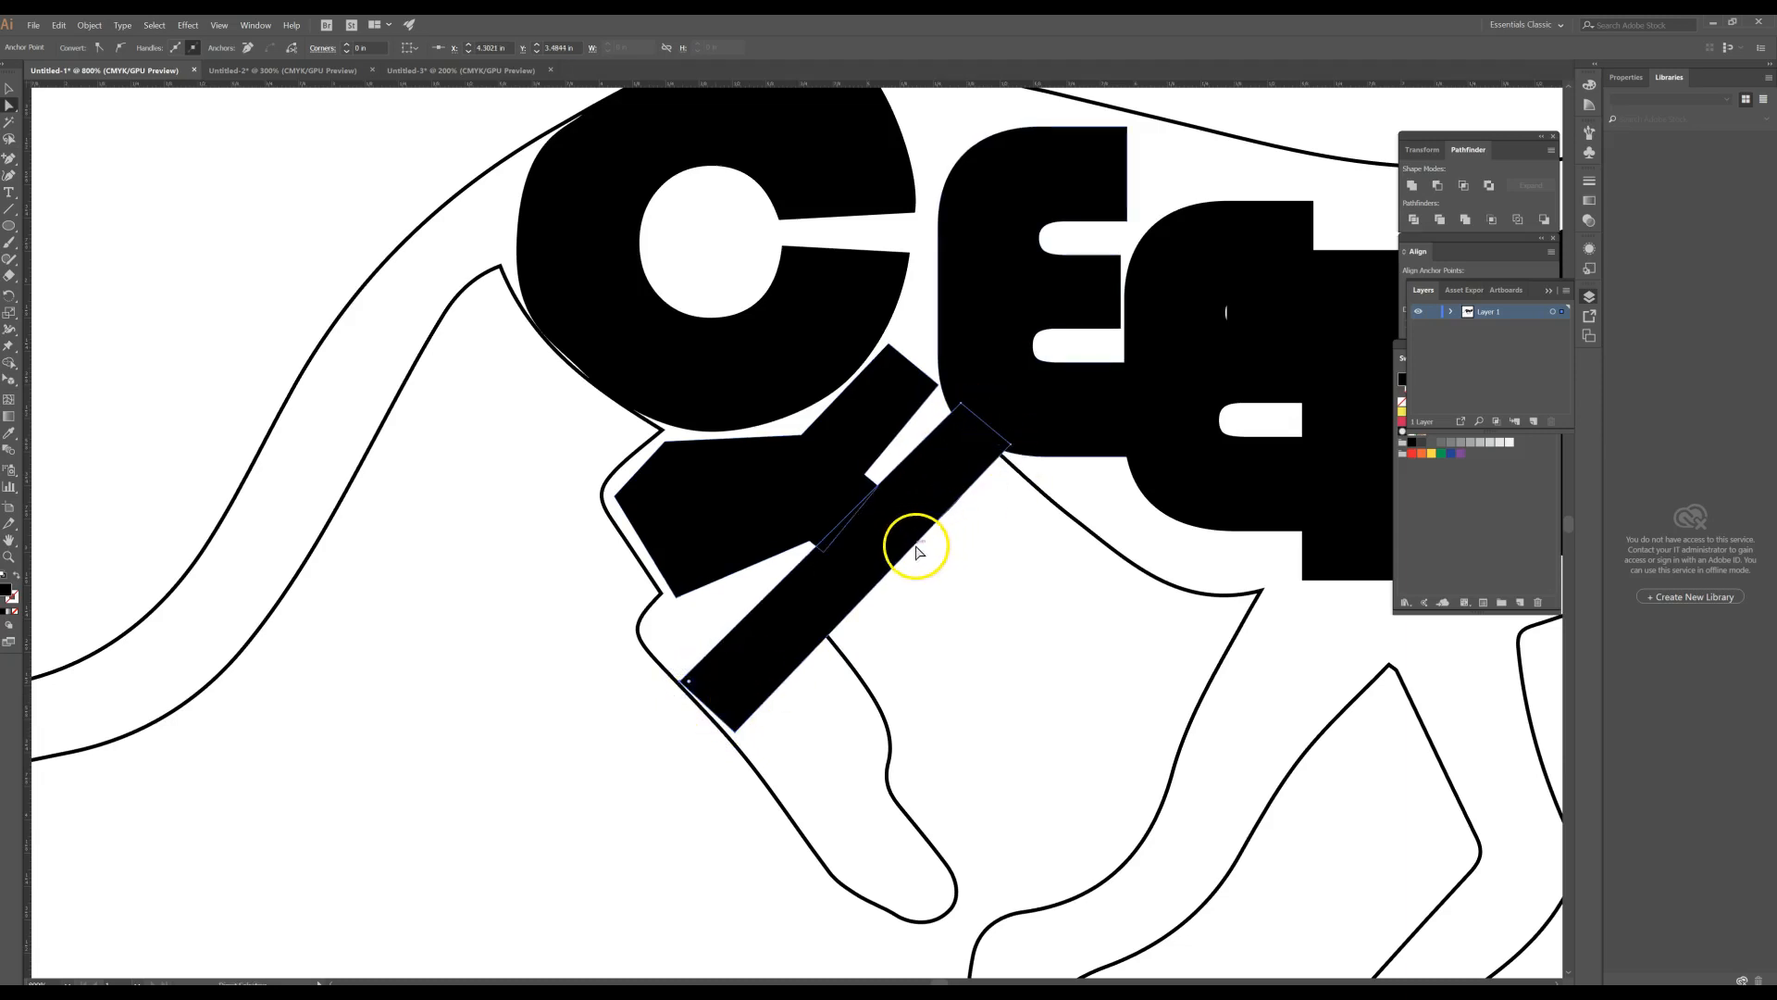
click(1037, 489)
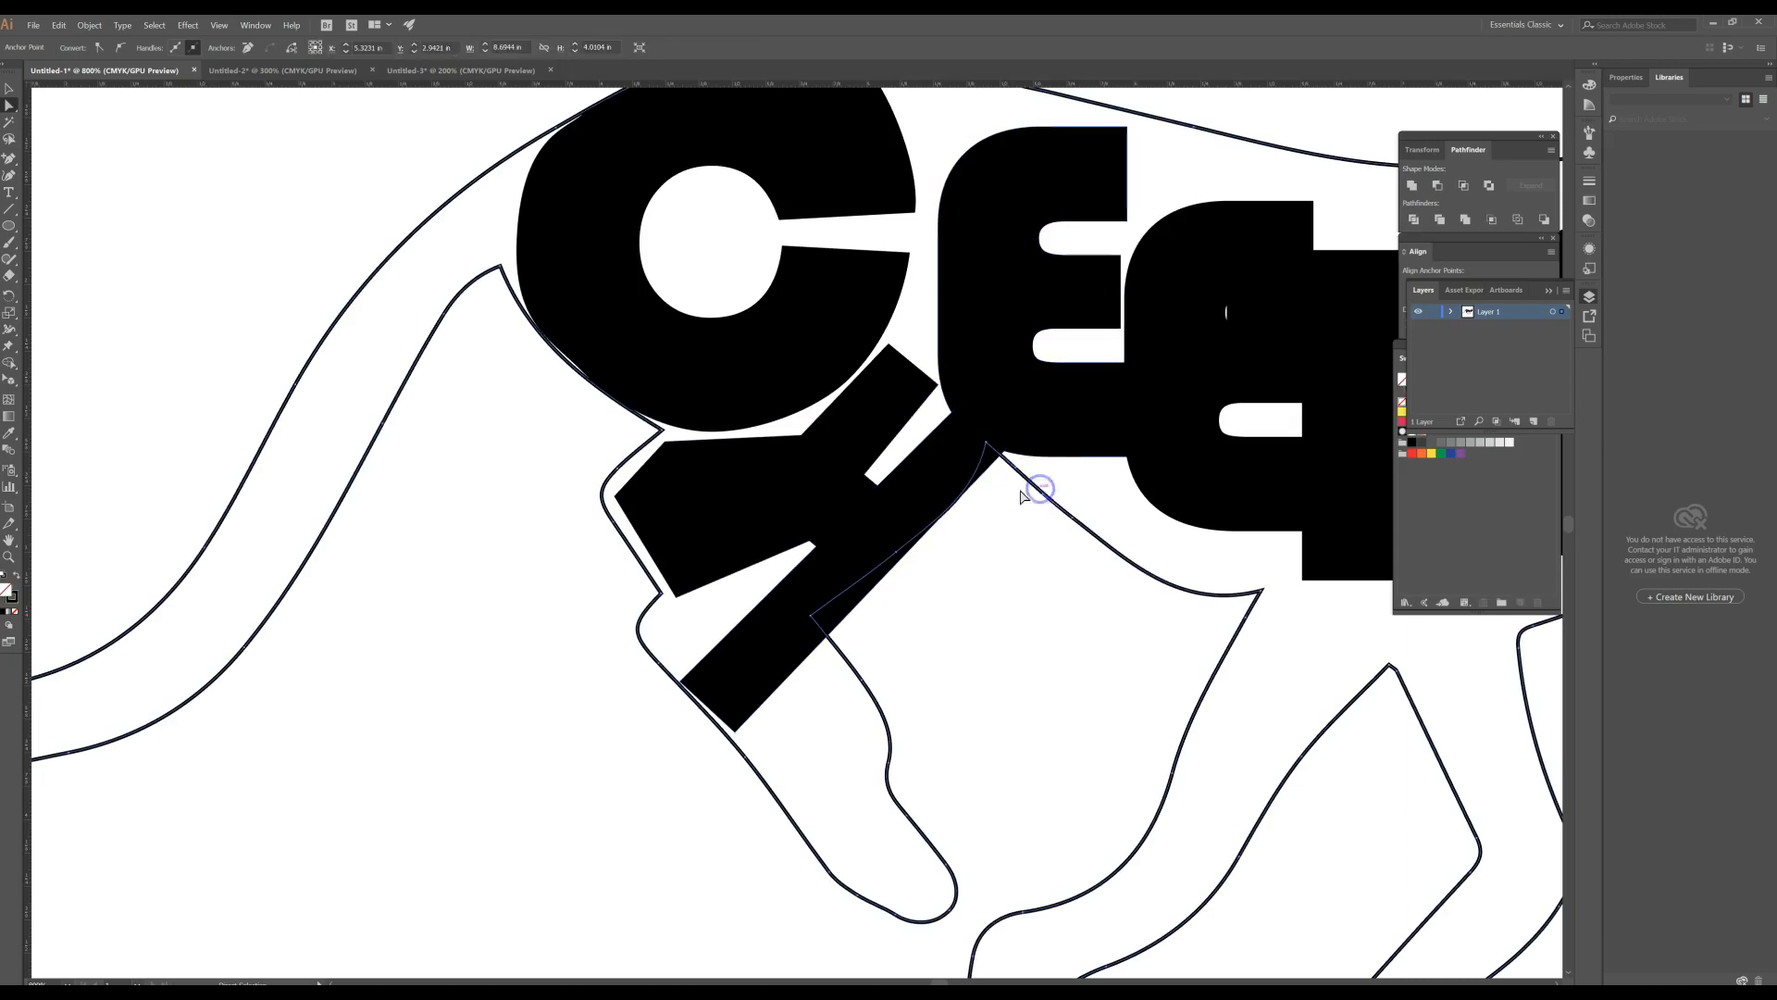
drag(989, 453, 857, 587)
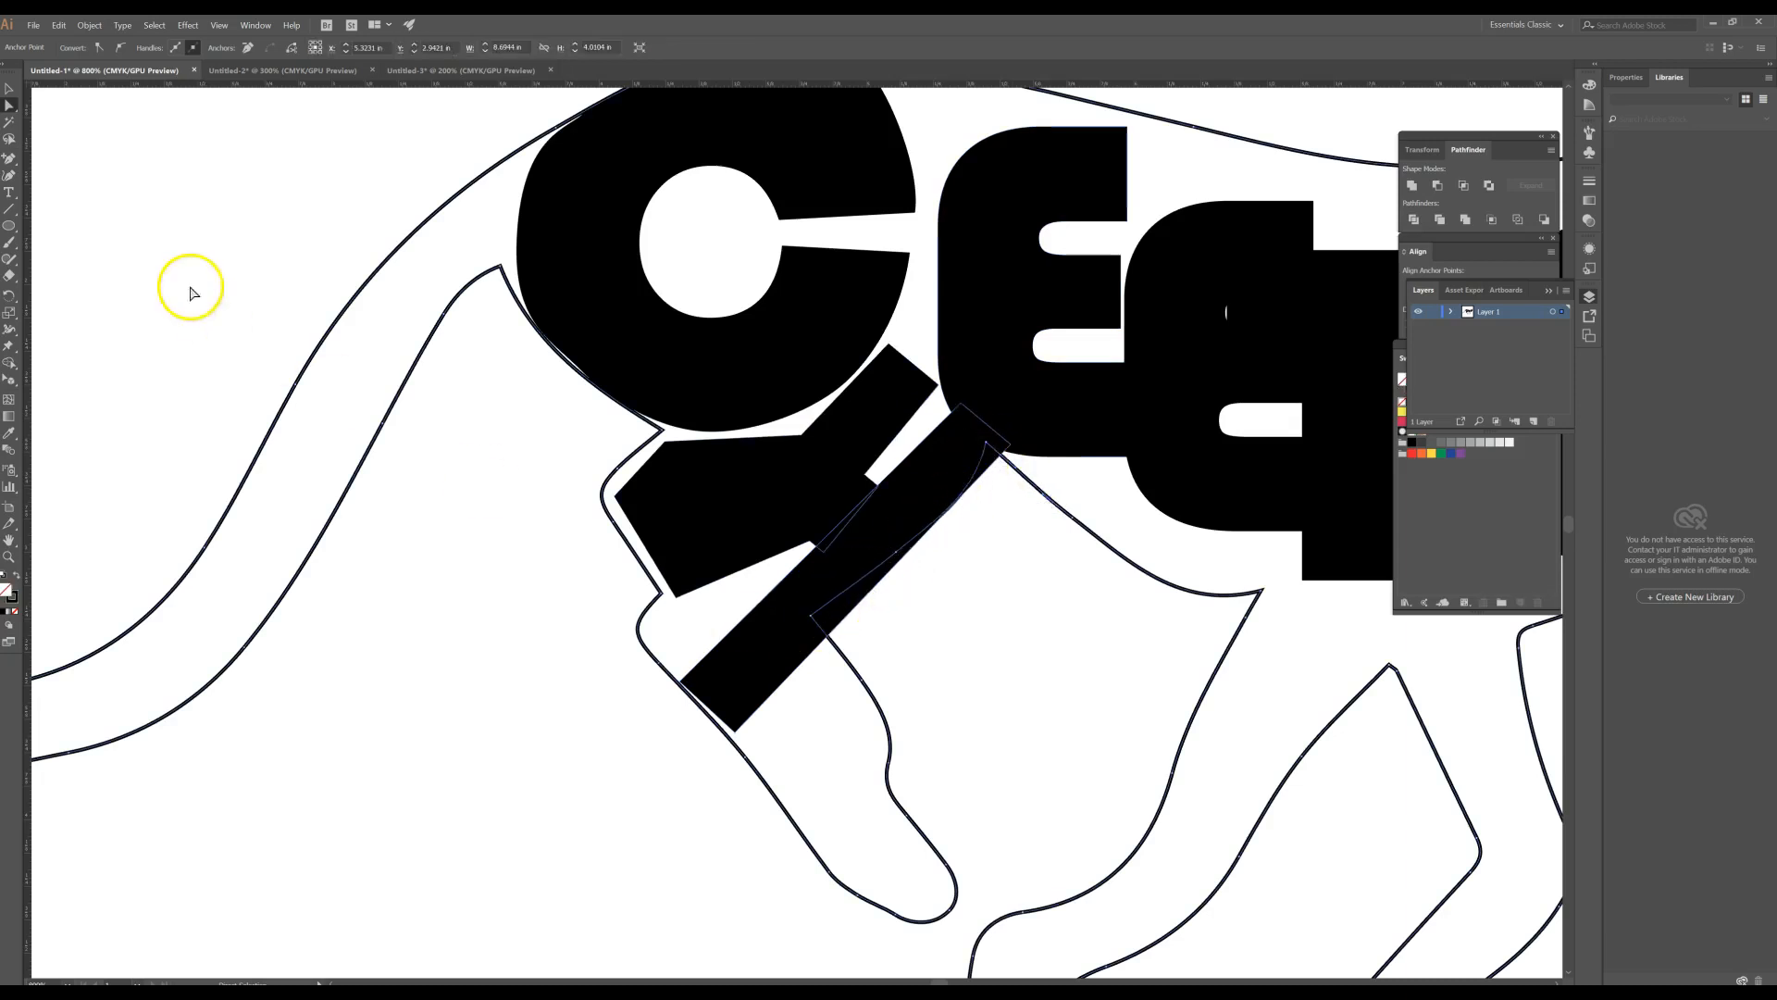
- Pull the H's right-stem edge in to the inner bend of the leg outline and move its upper-right corner inside the outline
click(853, 619)
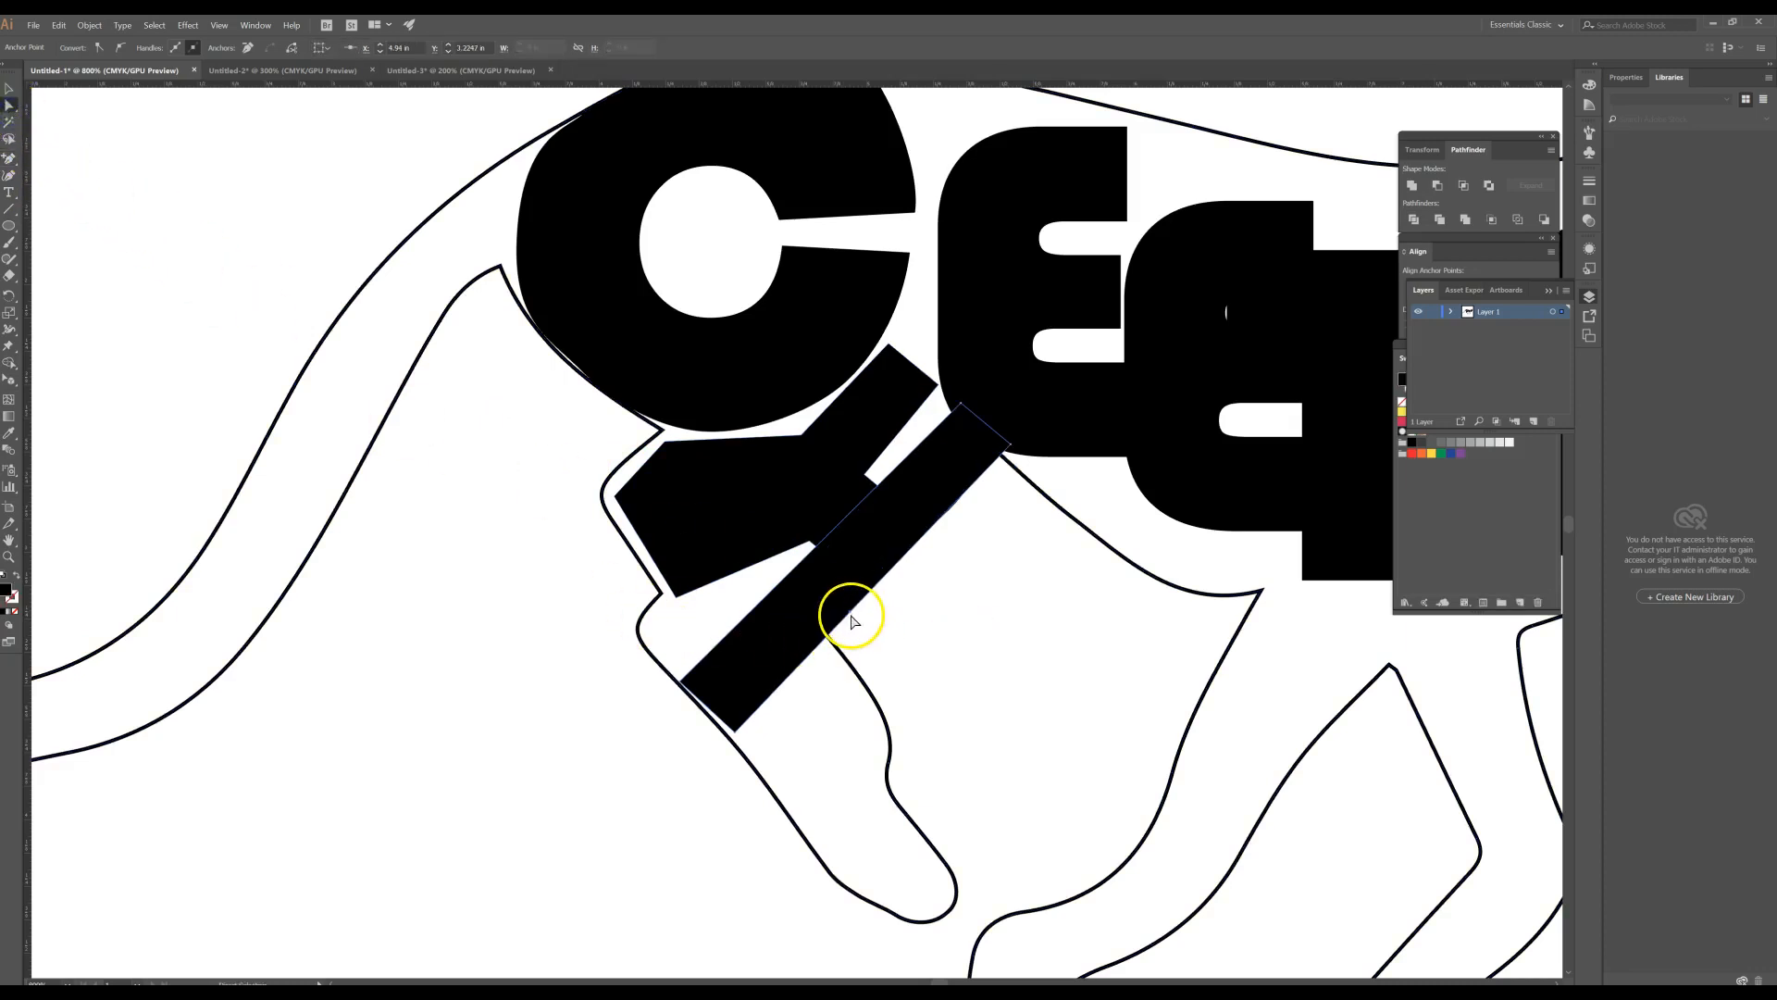
drag(854, 618, 815, 614)
click(1012, 449)
drag(1012, 450, 968, 474)
click(1004, 516)
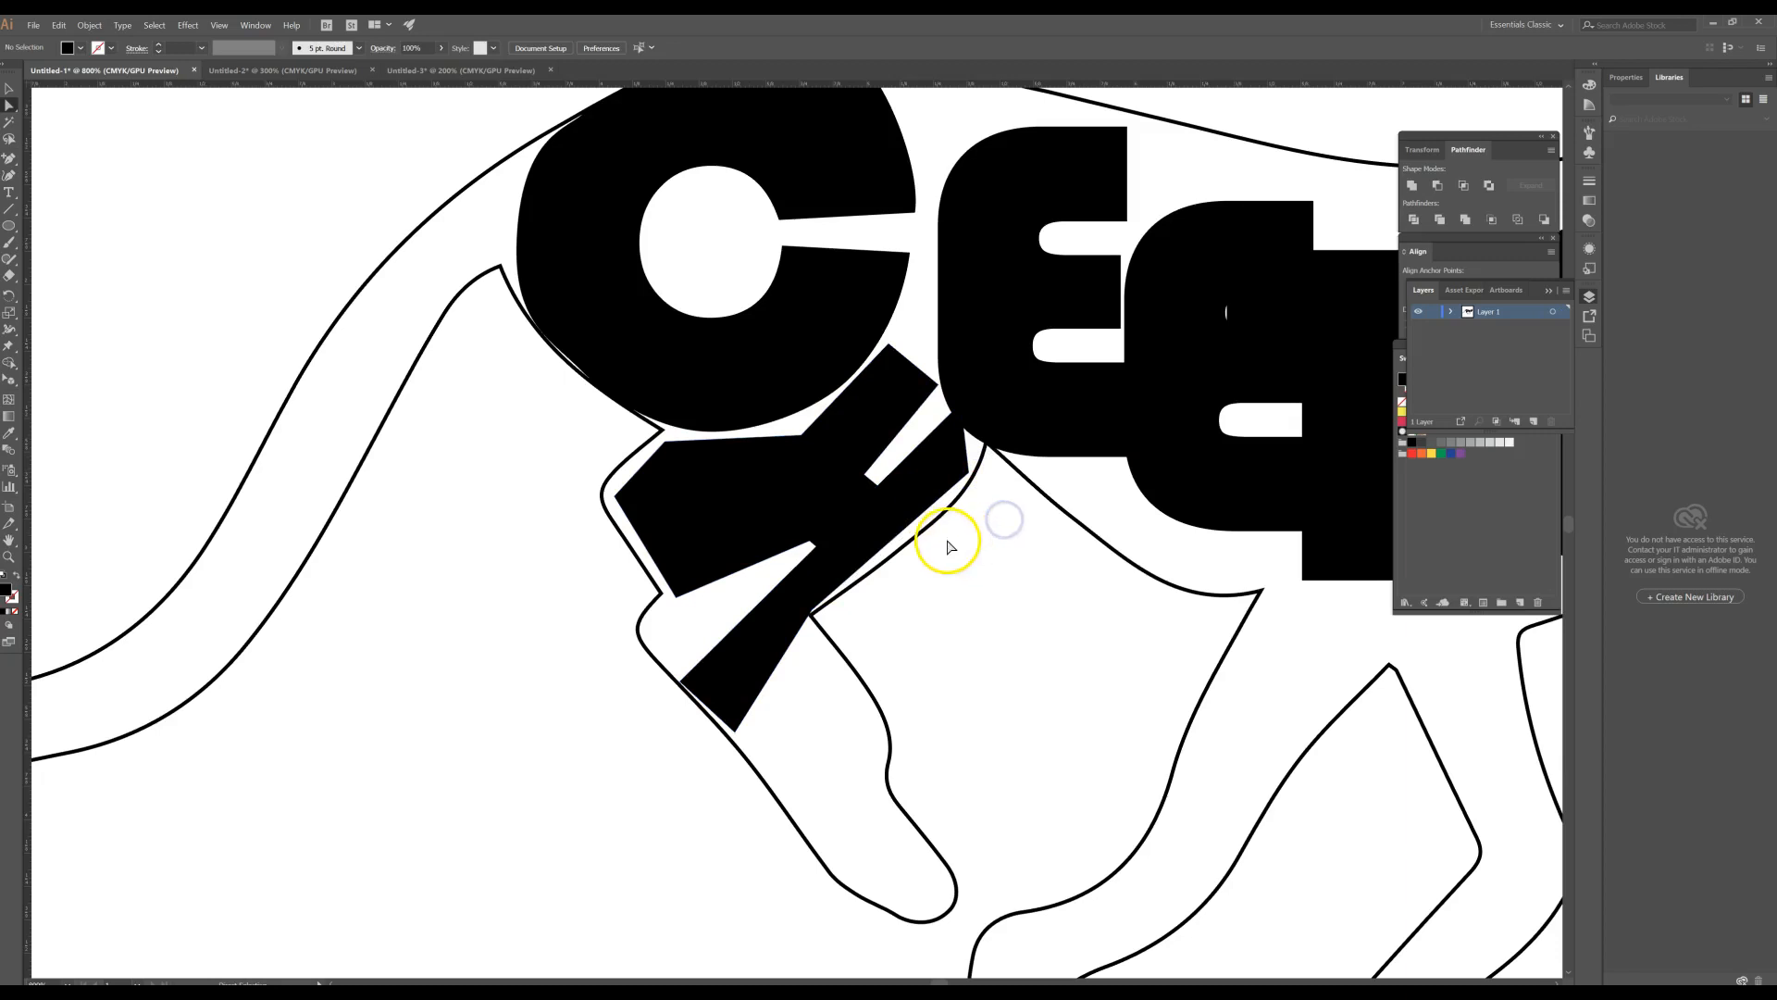
- Move the first E up and slightly right so its top sits near the cheetah's back line
drag(1031, 555, 917, 635)
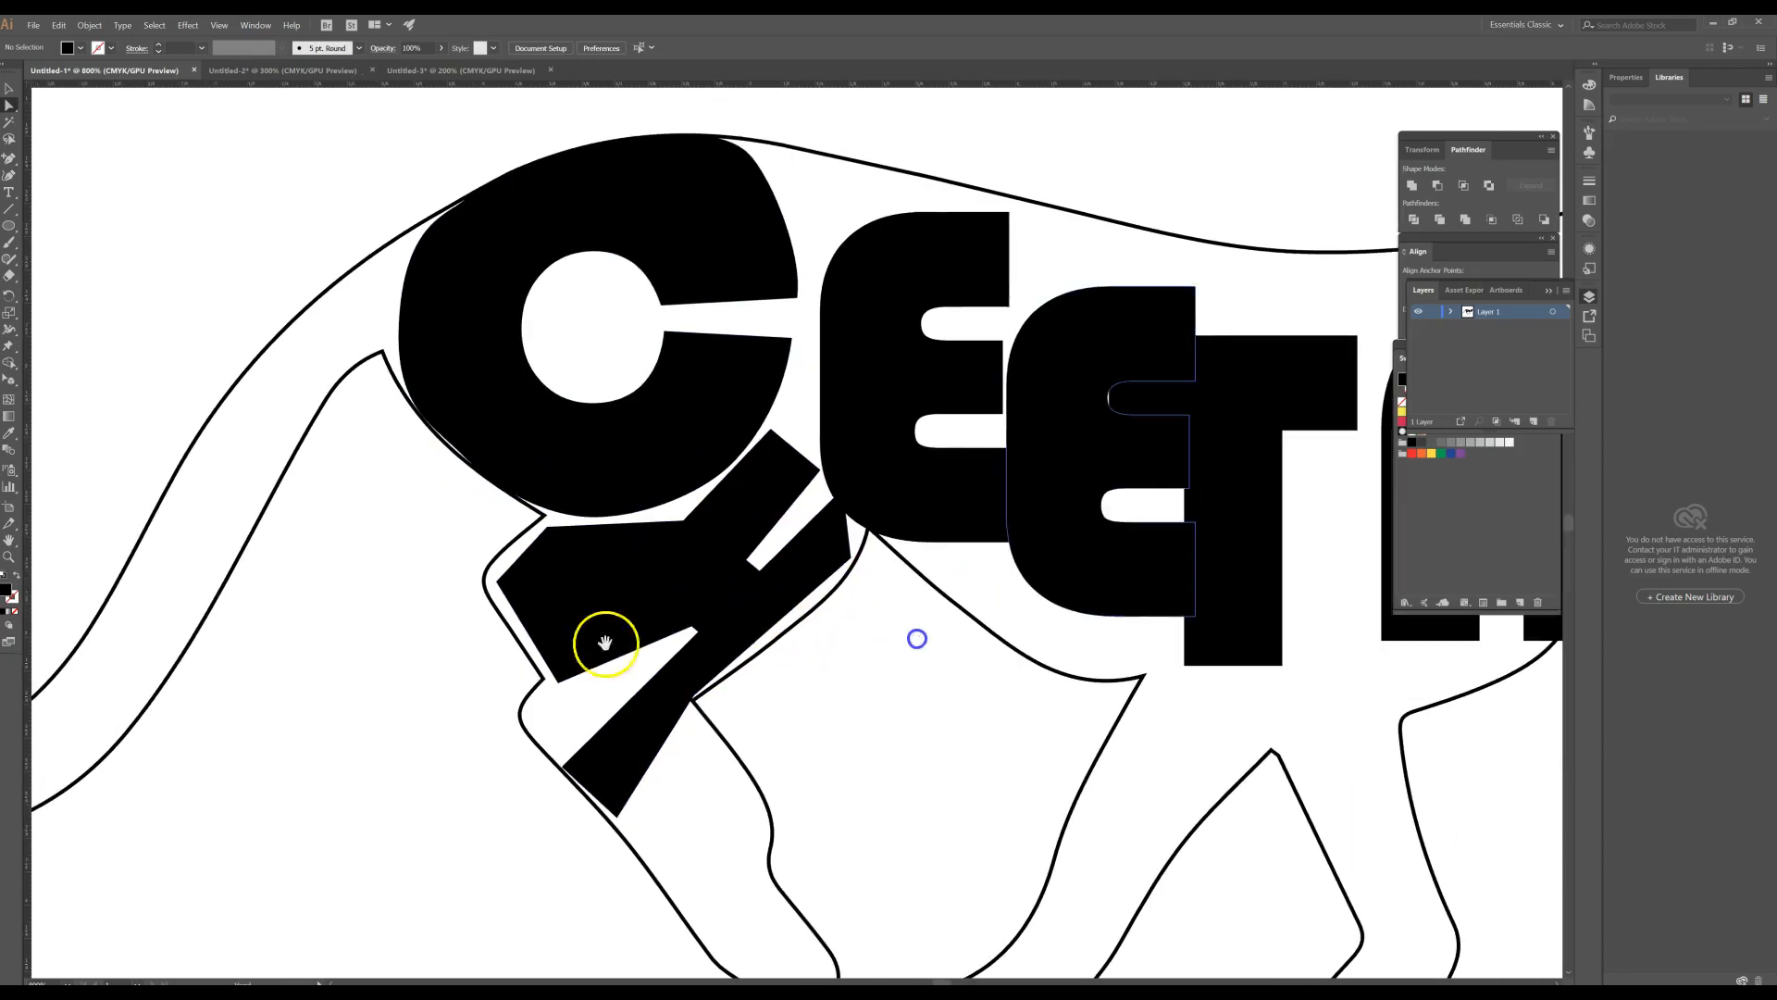
drag(959, 577, 896, 652)
click(801, 456)
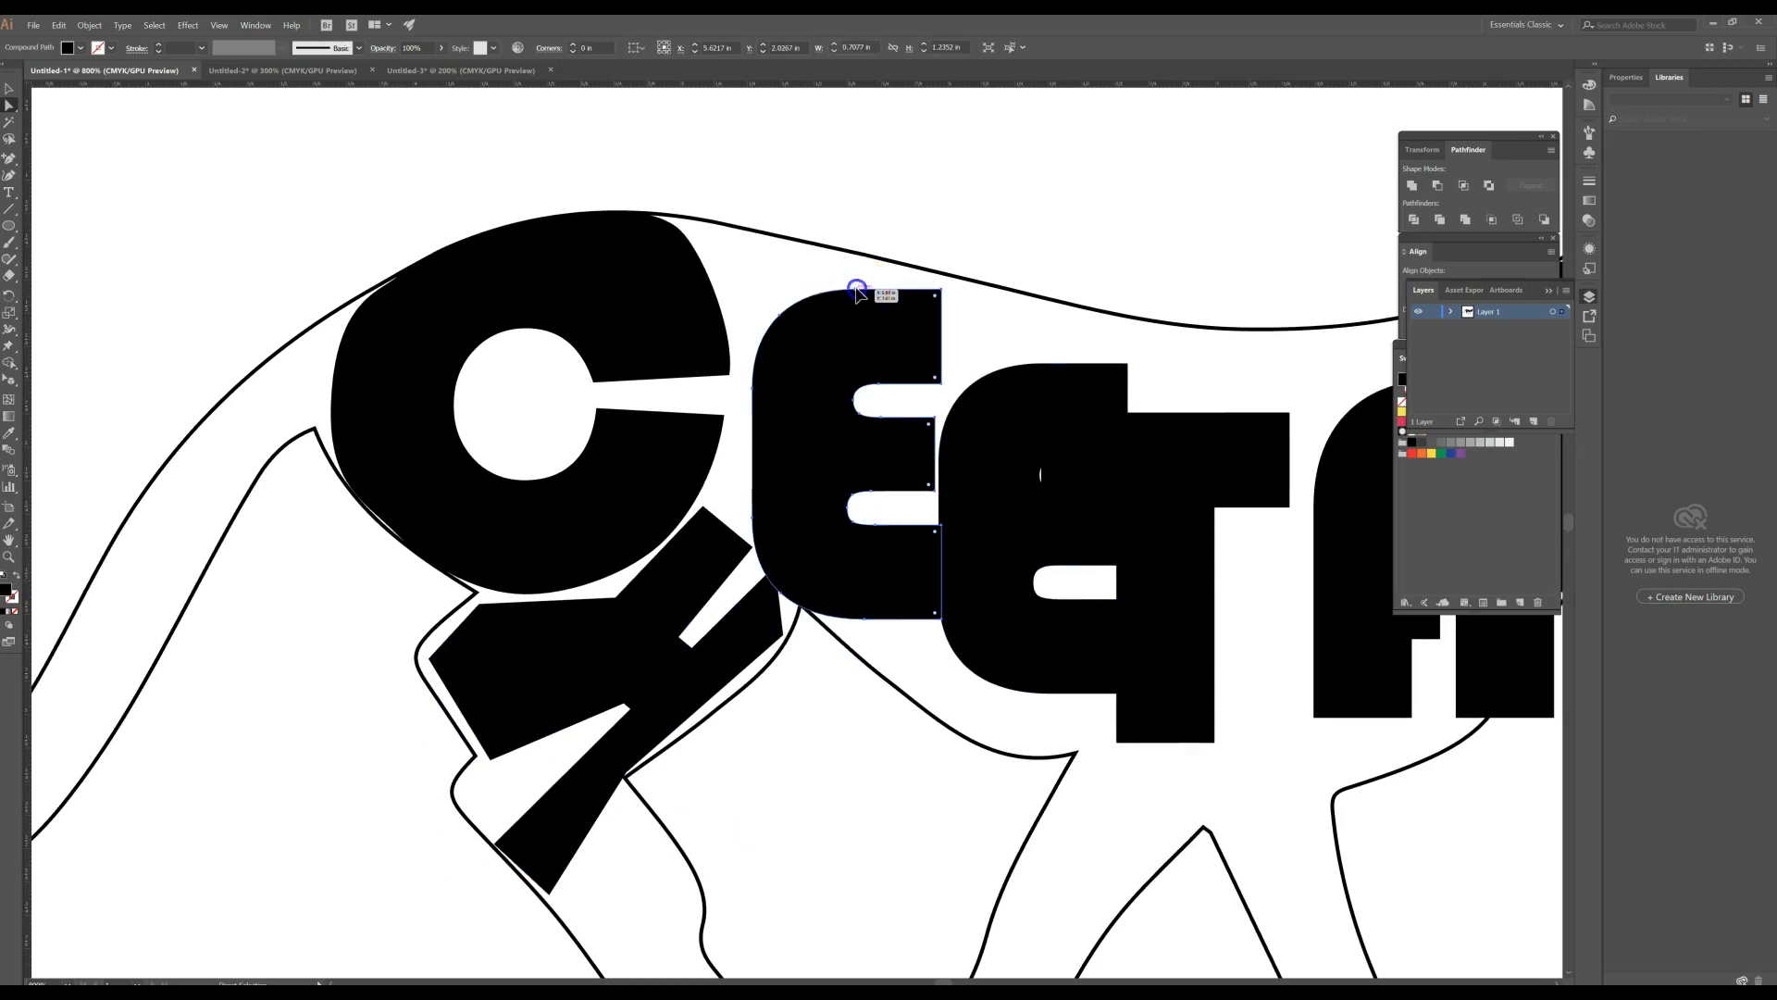
drag(857, 292, 850, 275)
drag(786, 450, 803, 452)
click(783, 321)
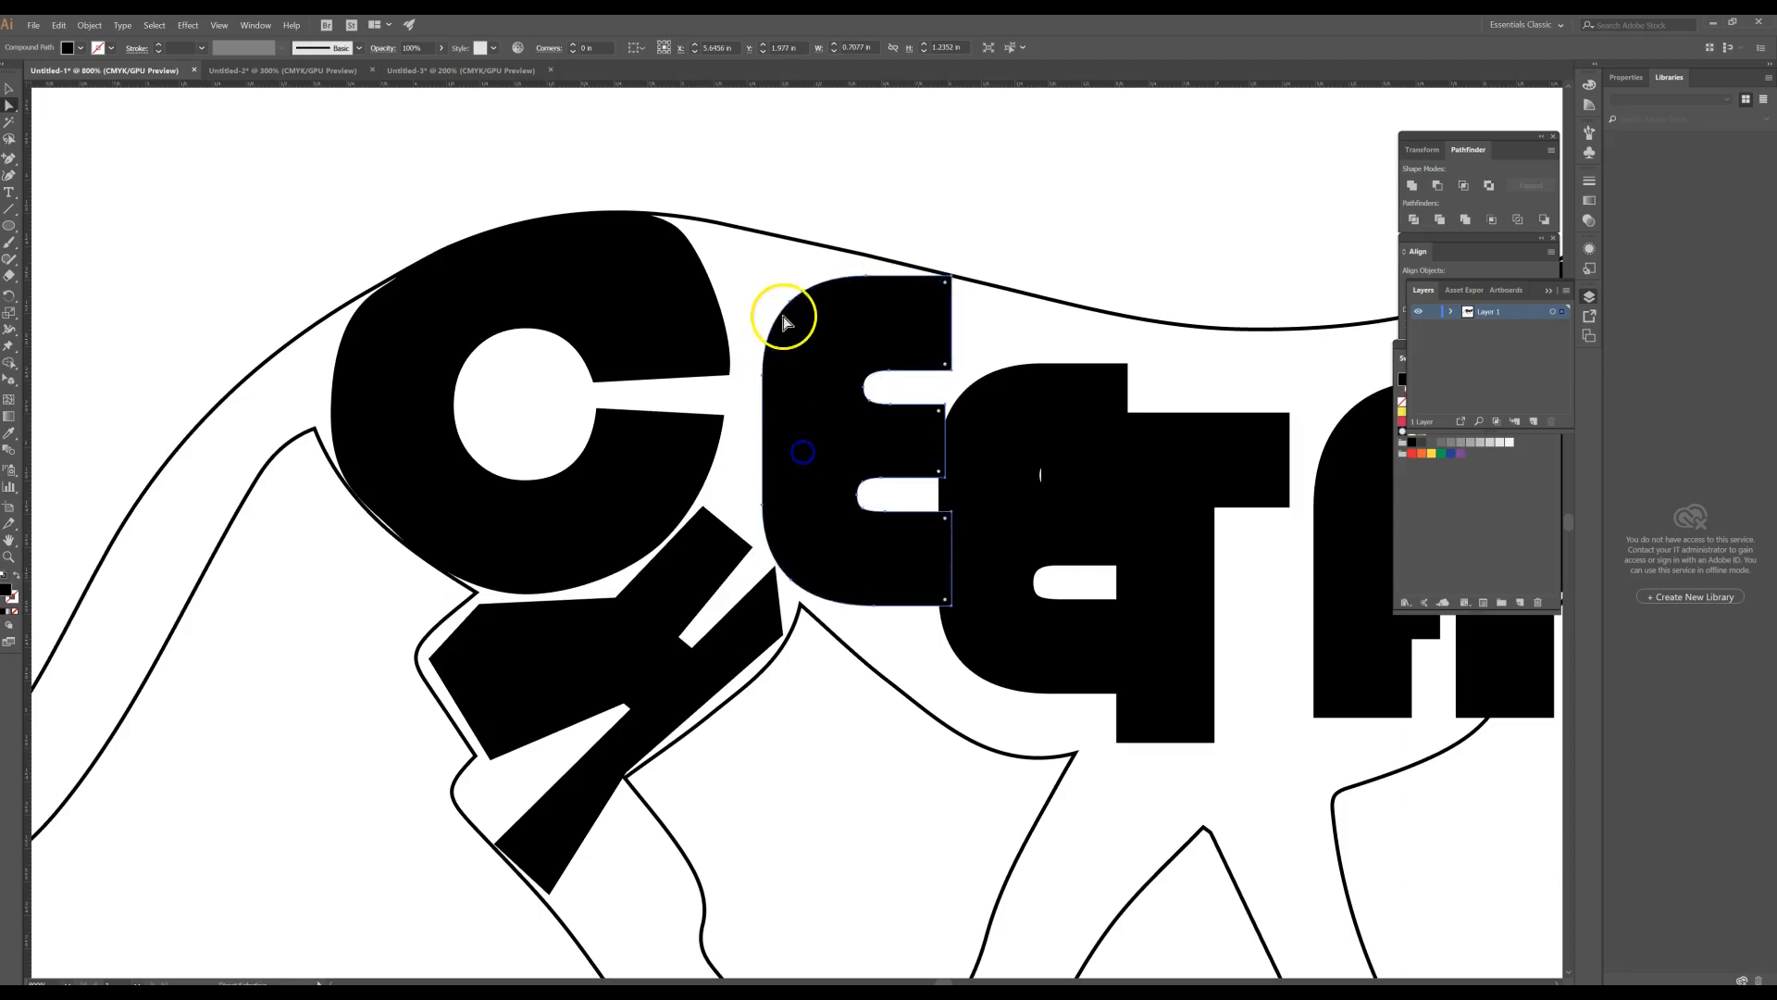
- Pull the first E's upper-left corner up beside the C and reshape its top edge to follow the back line
click(788, 305)
drag(789, 304, 748, 240)
click(832, 282)
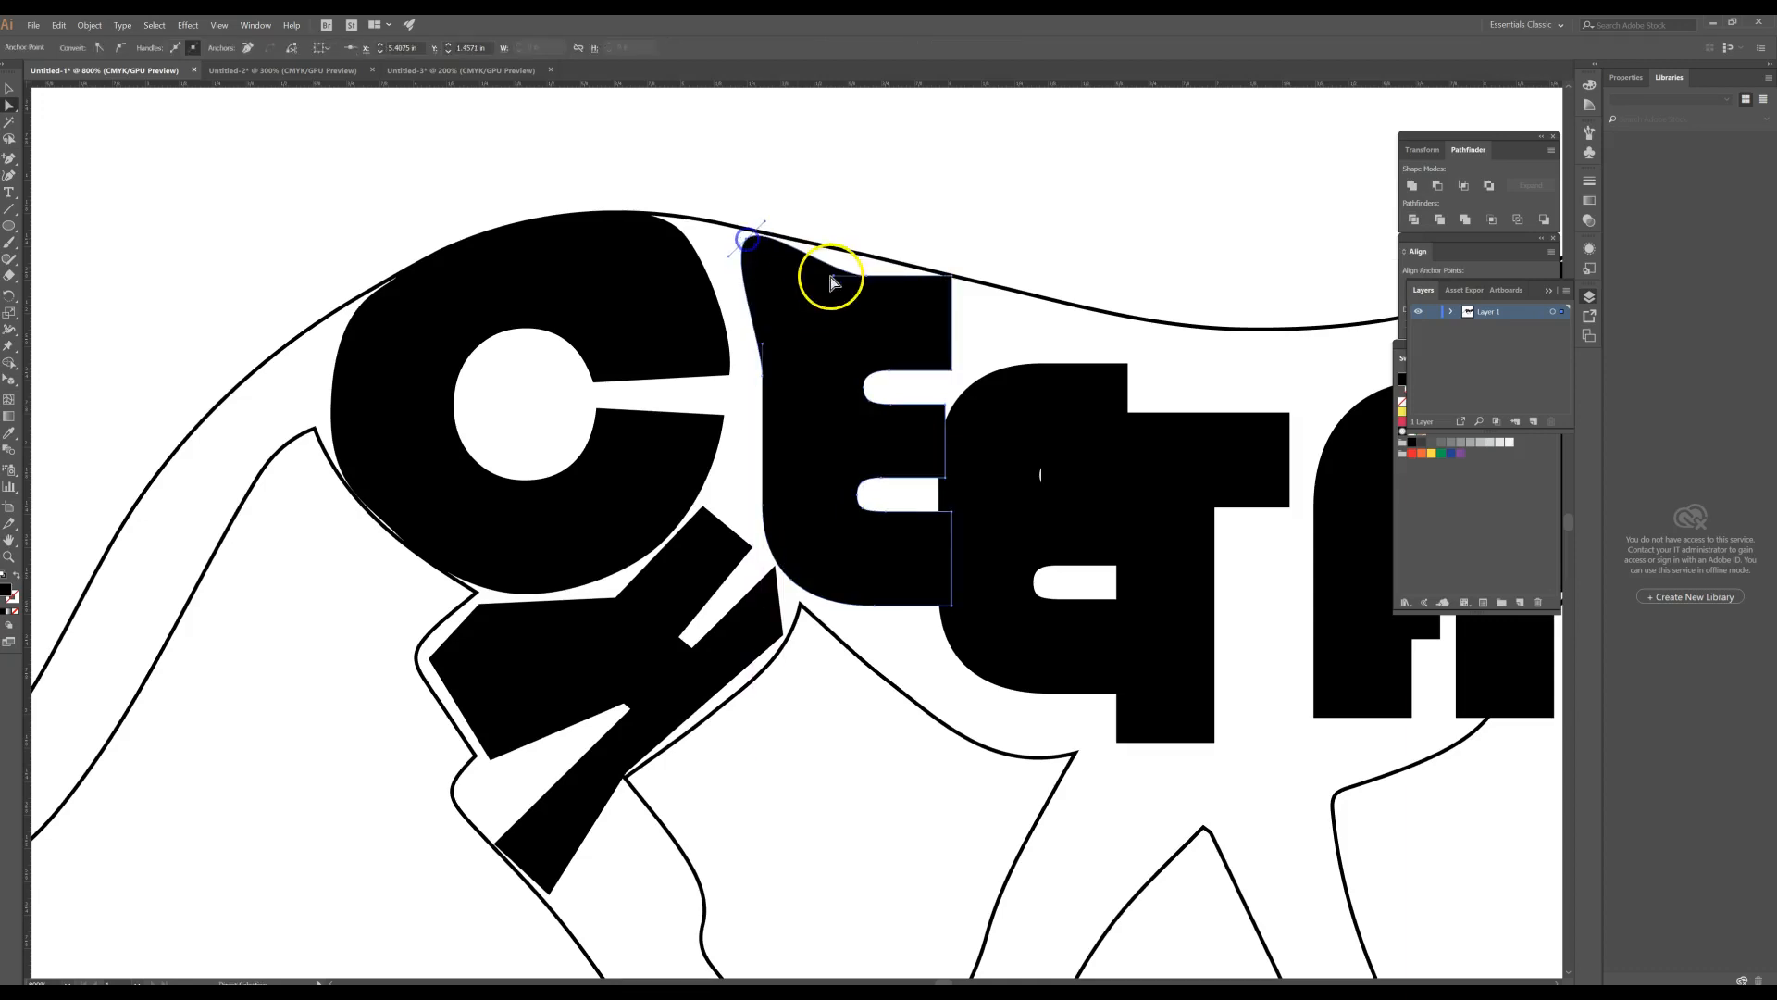
click(845, 284)
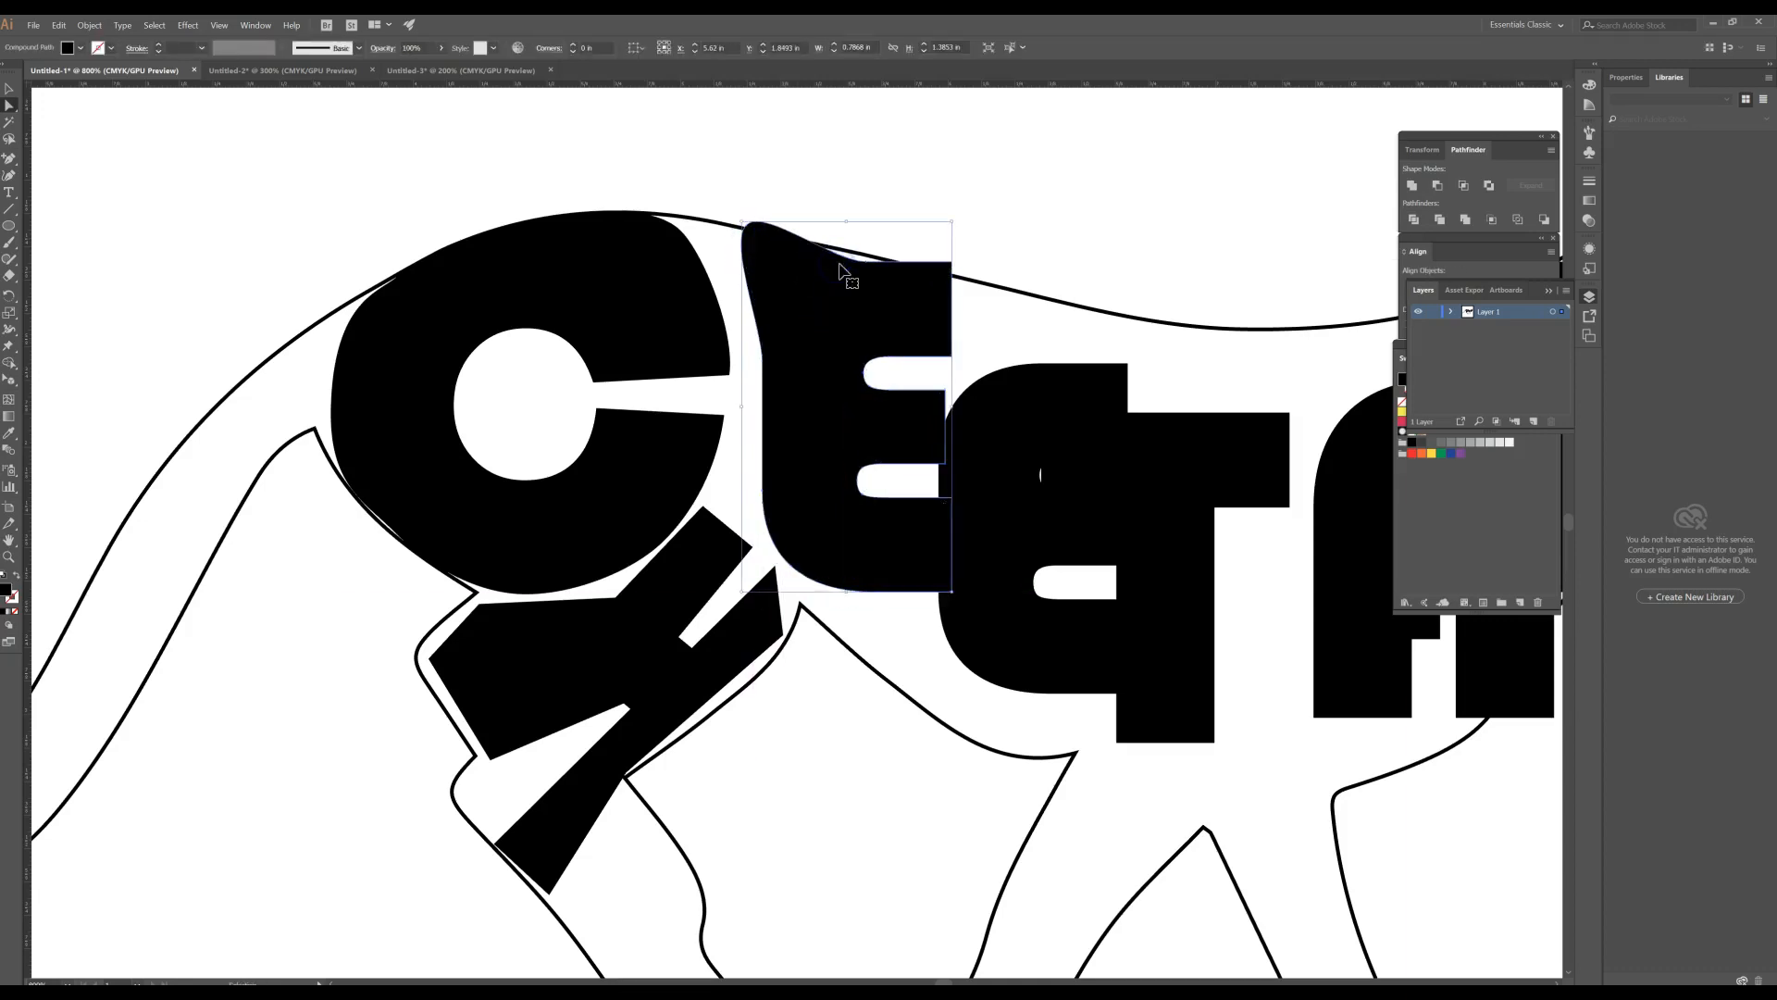
click(887, 285)
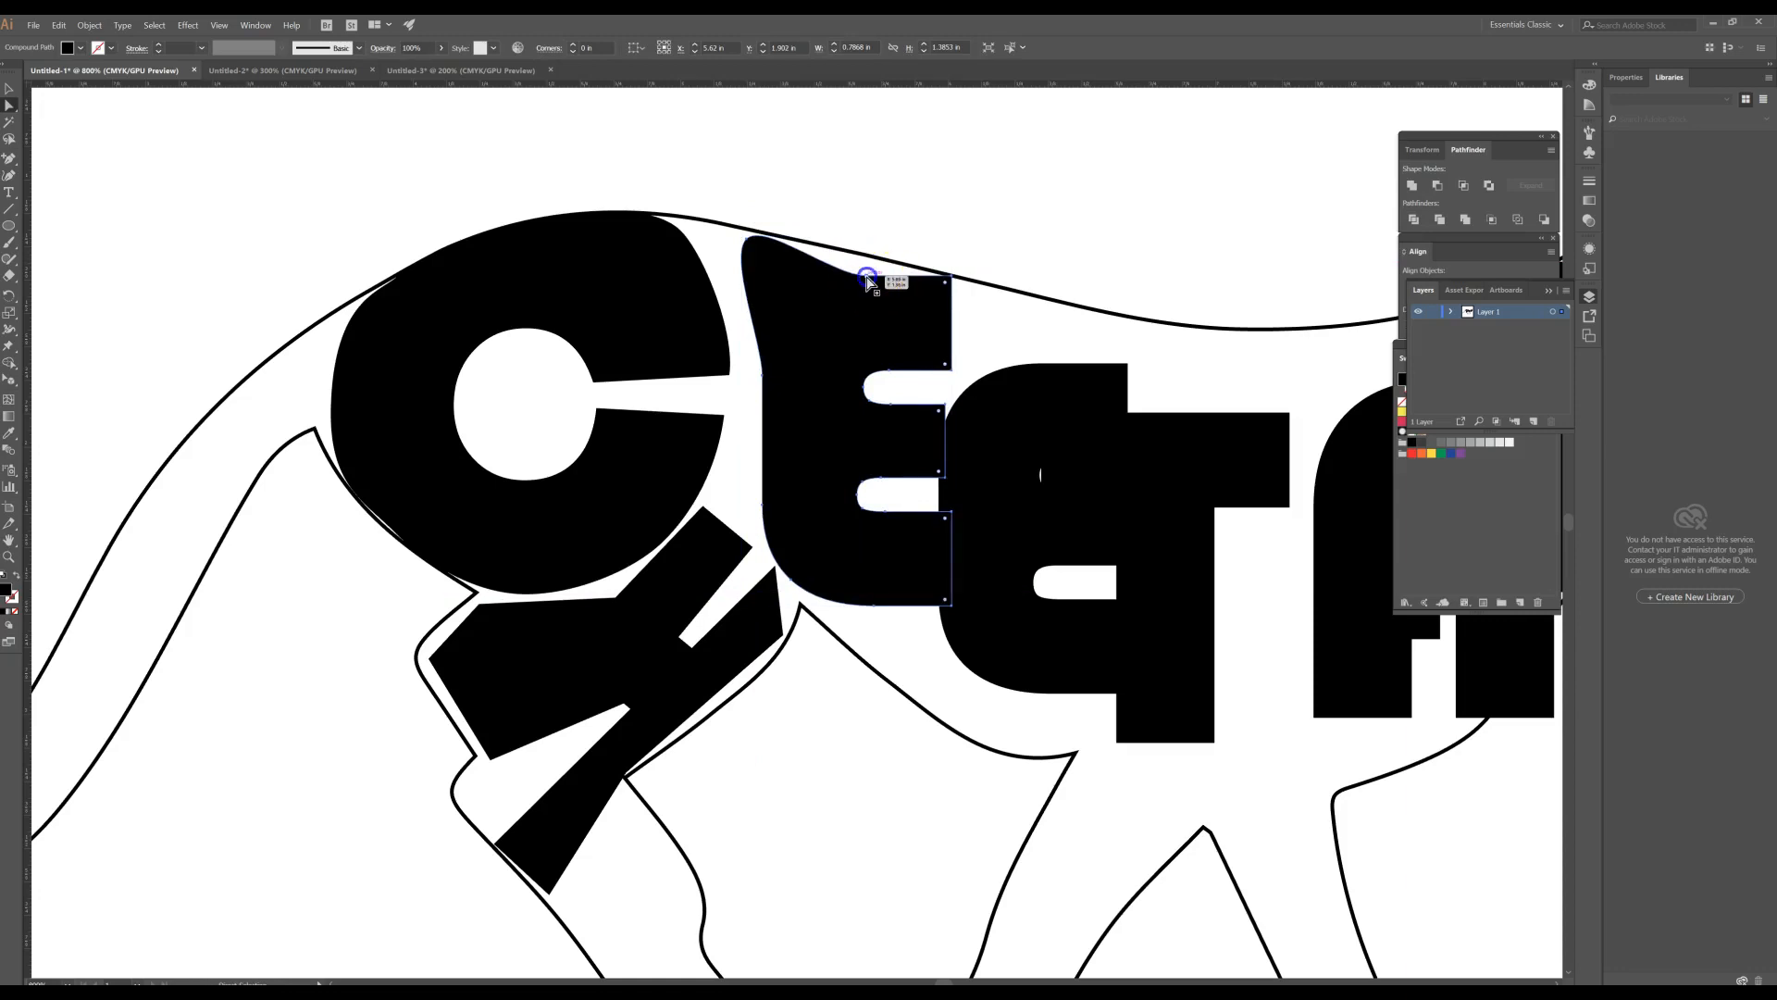
click(867, 280)
mouse_move(835, 276)
mouse_down()
mouse_move(816, 262)
mouse_move(869, 266)
mouse_up()
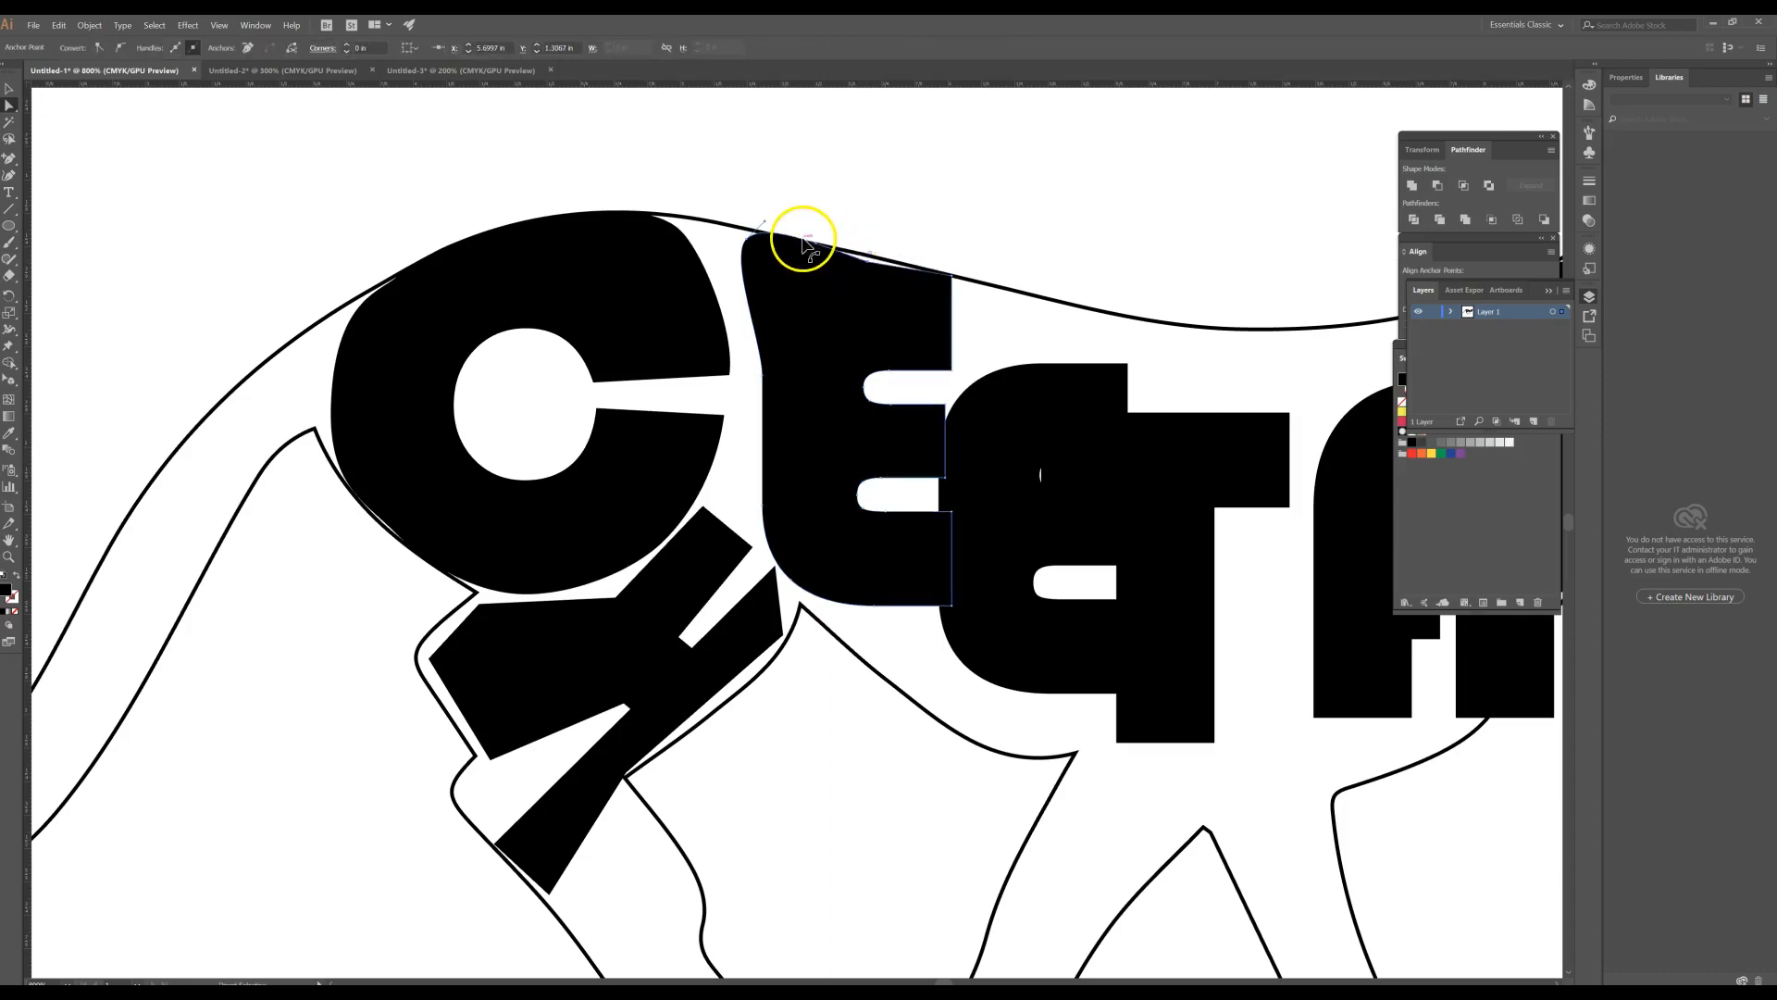
- Move the anchor point on the first E's left edge outward toward the C to straighten the slanted side
click(764, 380)
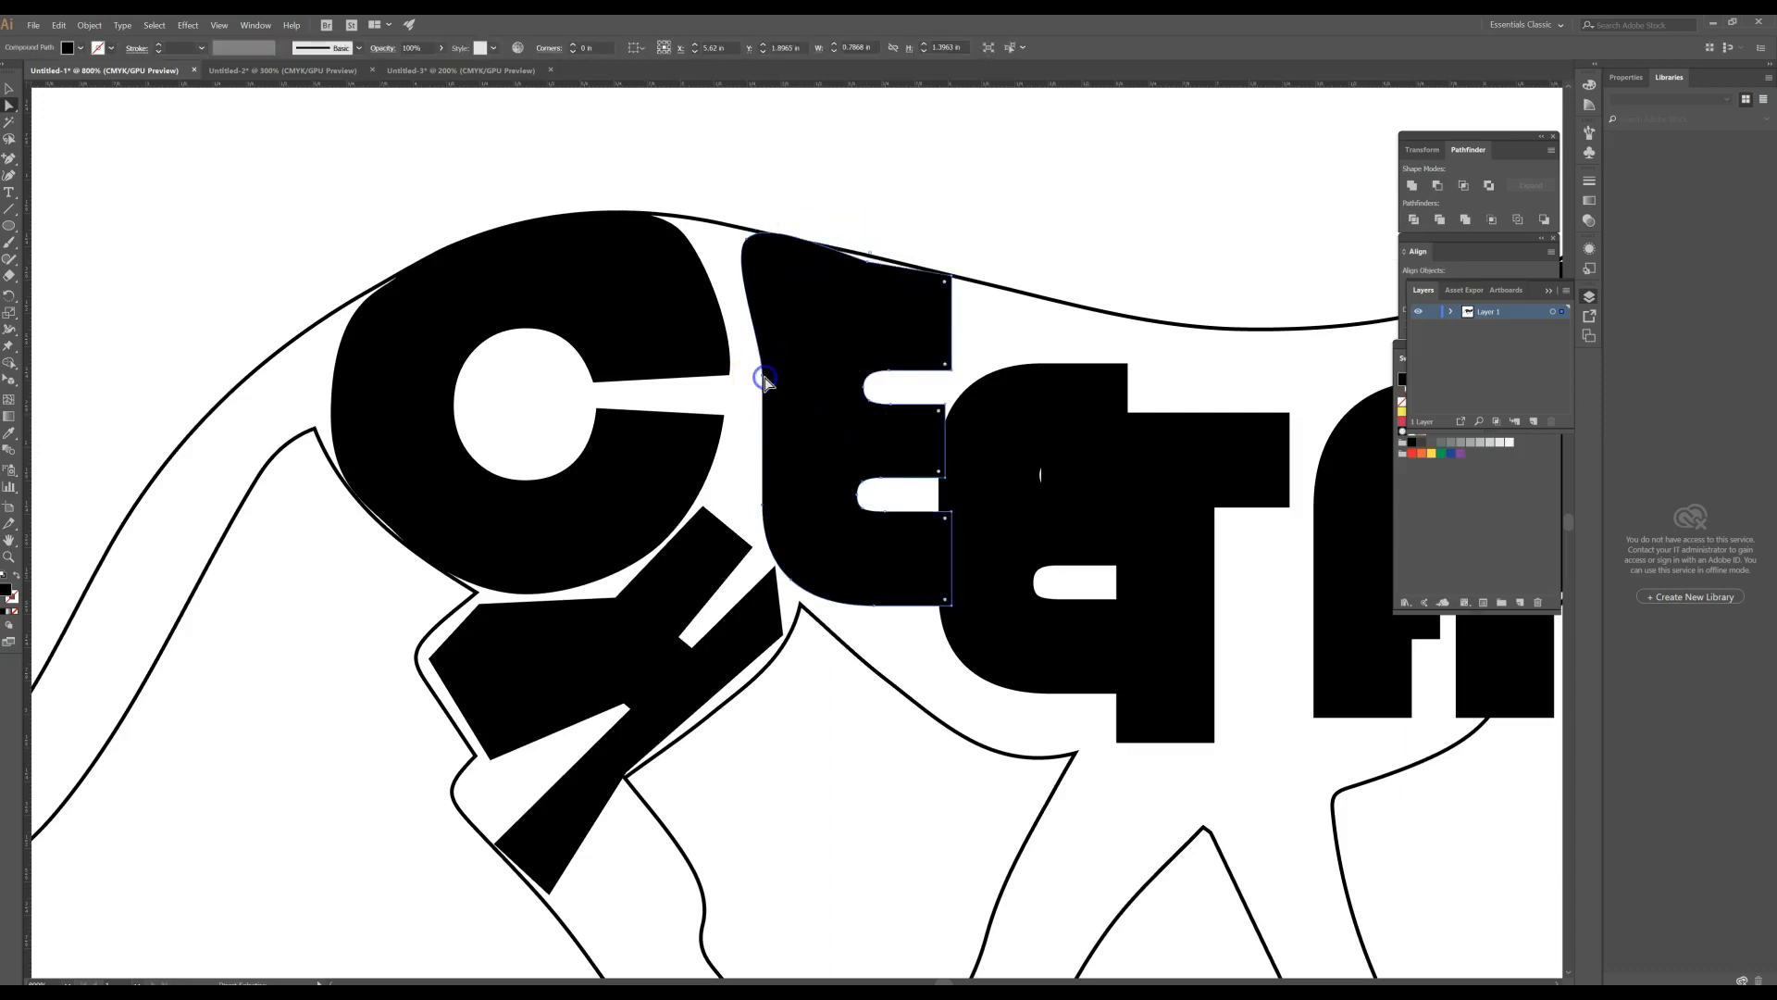
mouse_move(764, 377)
mouse_down()
mouse_move(749, 374)
mouse_move(764, 382)
mouse_up()
key(ctrl+z)
click(764, 378)
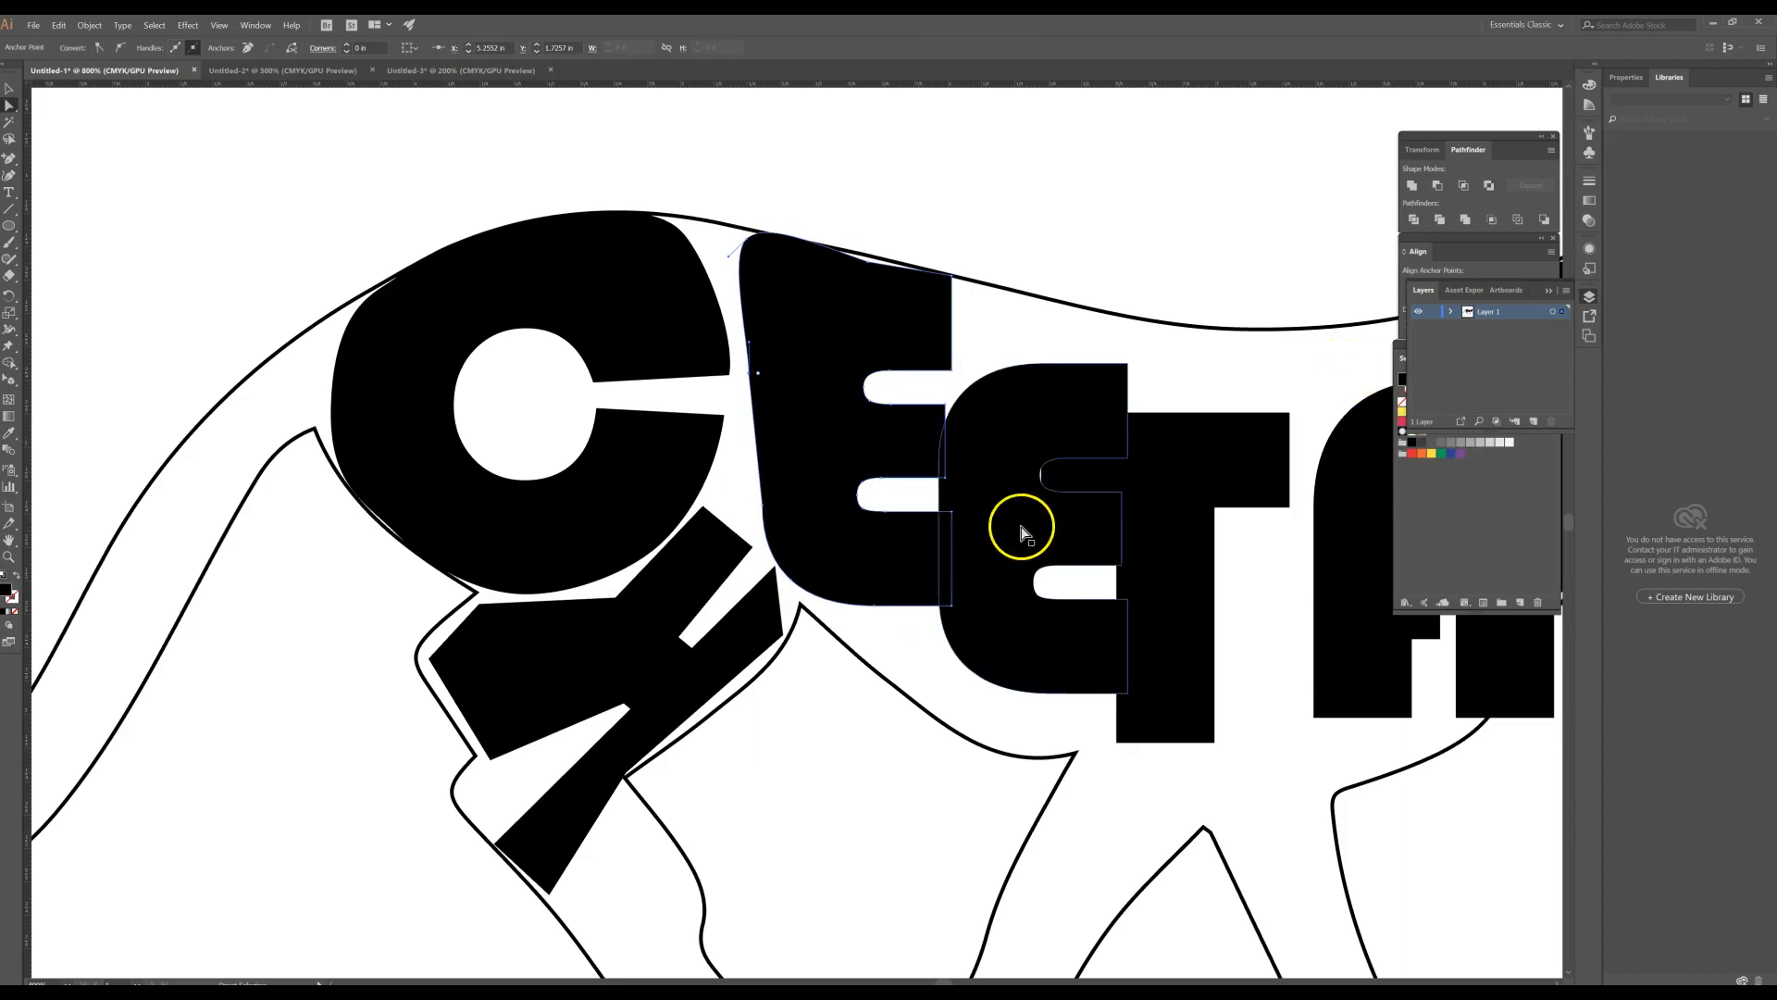
- Switch to the Untitled-3 document, hide the layer with the filled cheetah parts, and show the cheetah outline layer
drag(1309, 547, 1148, 447)
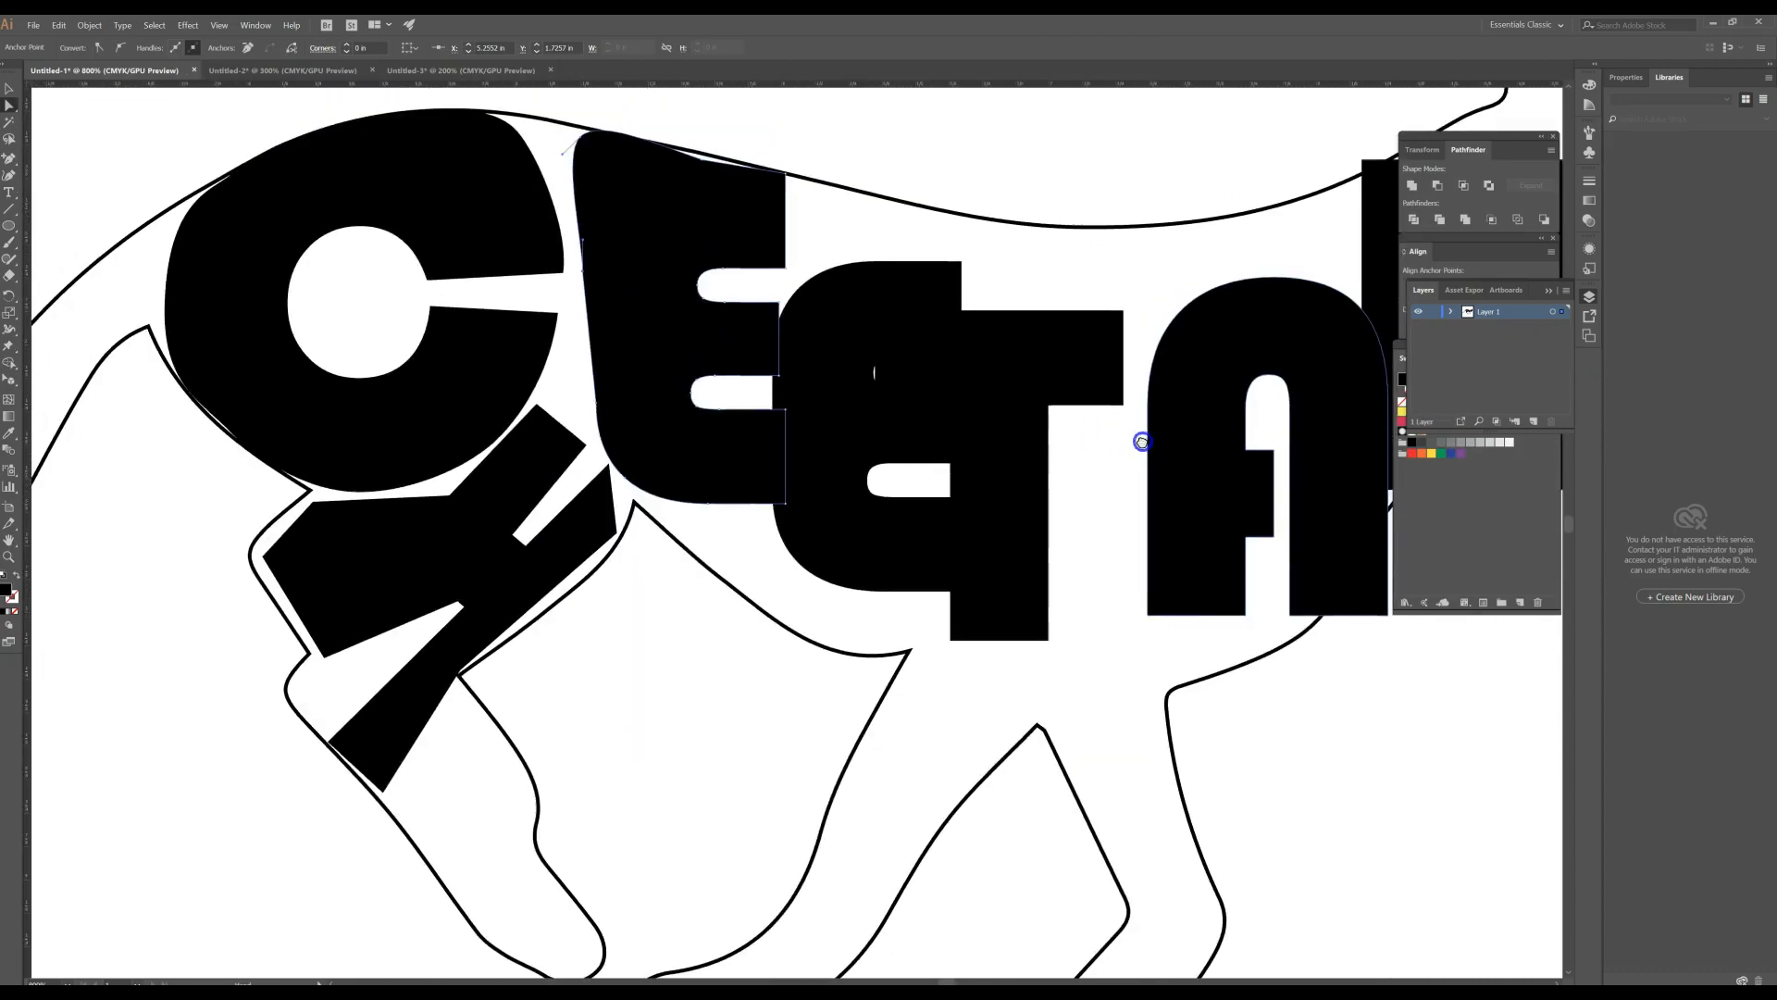
click(457, 71)
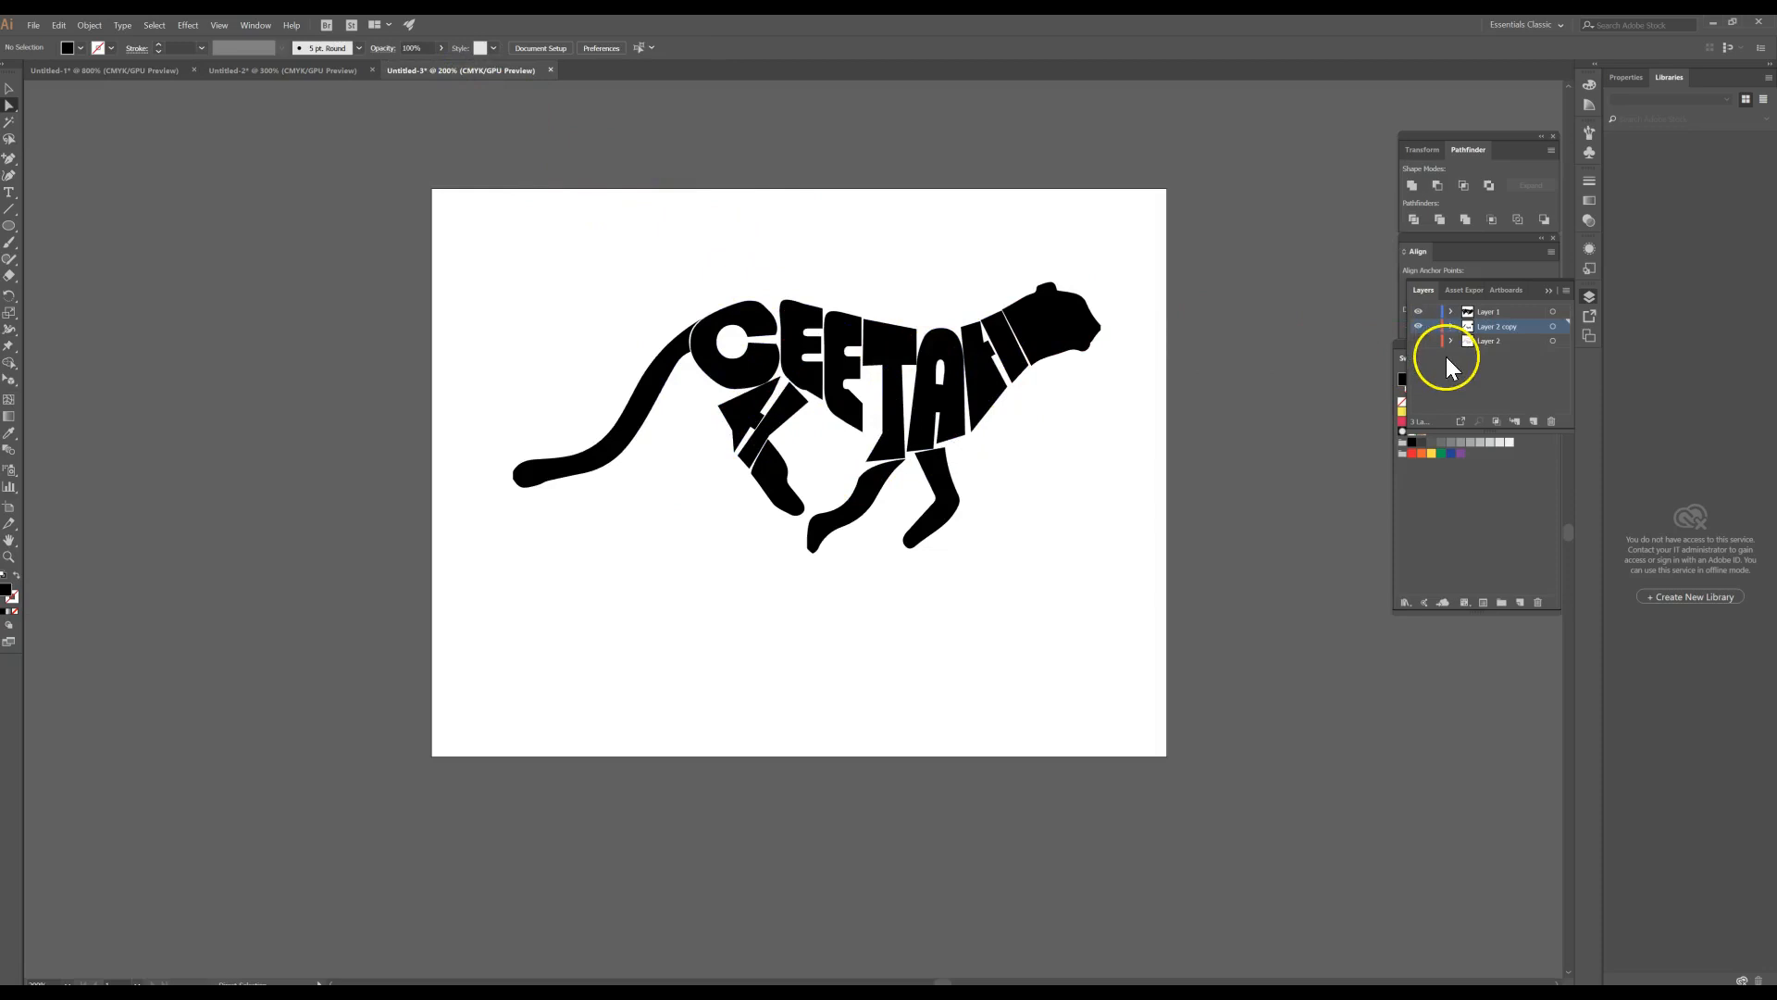
click(1418, 327)
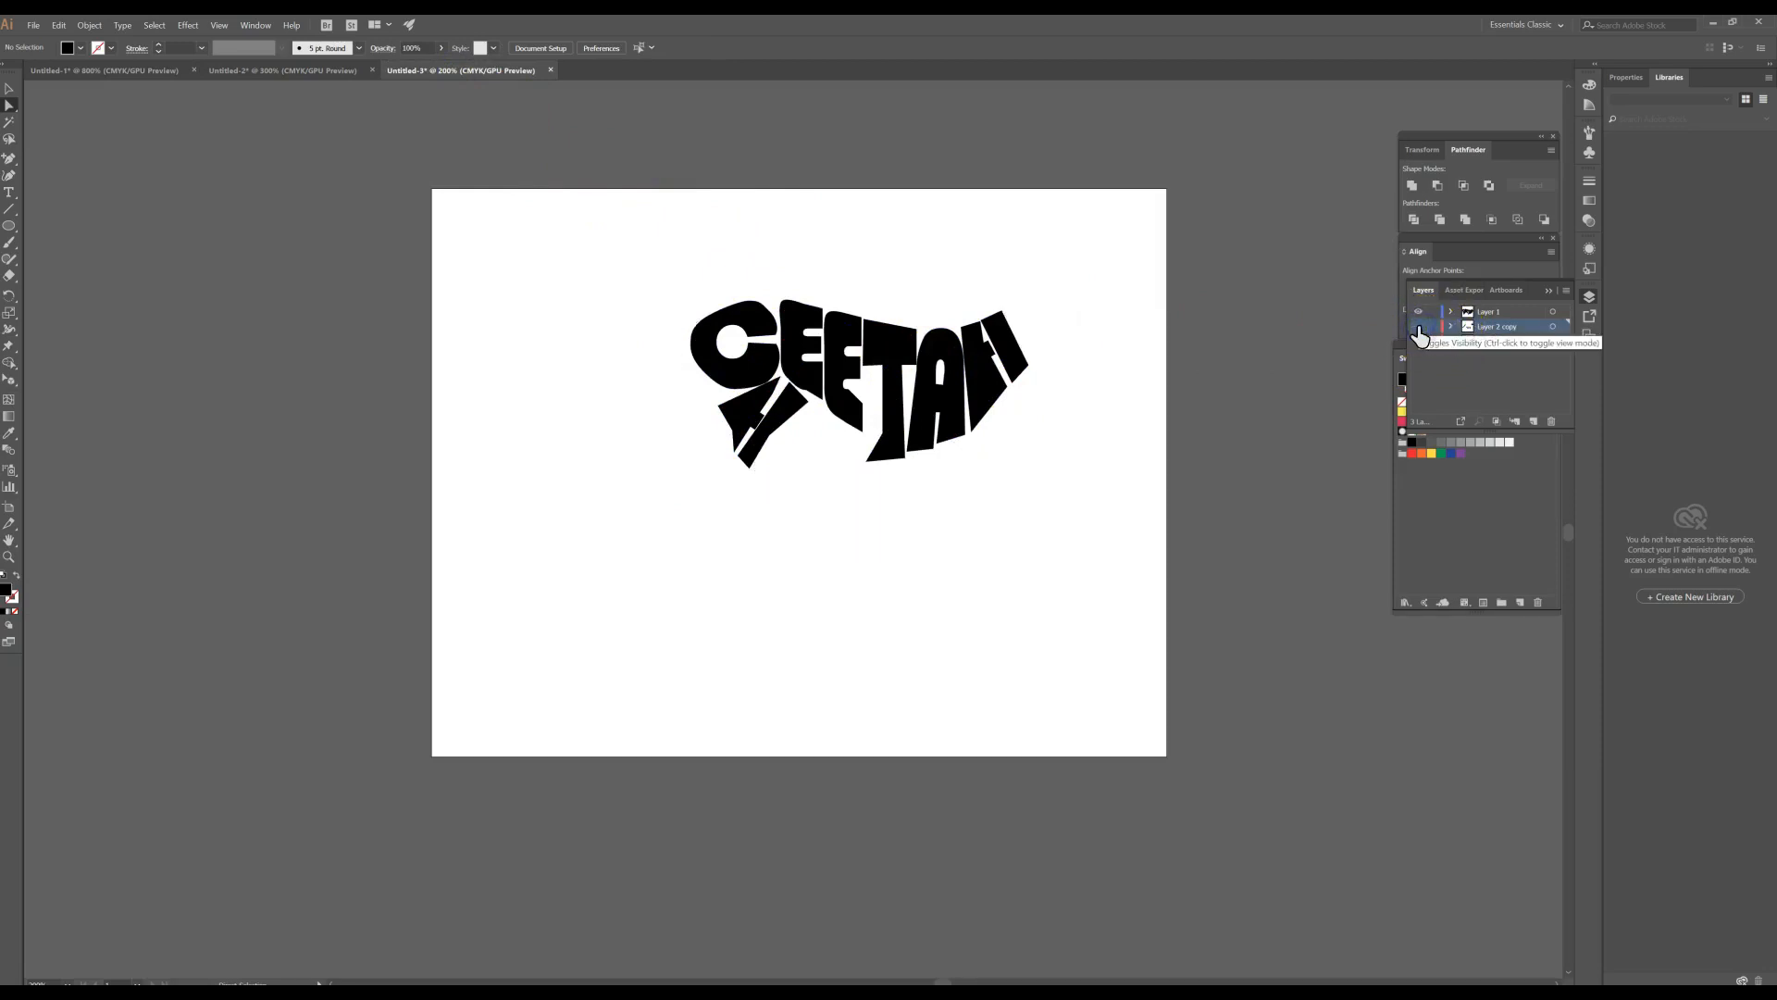
click(1422, 341)
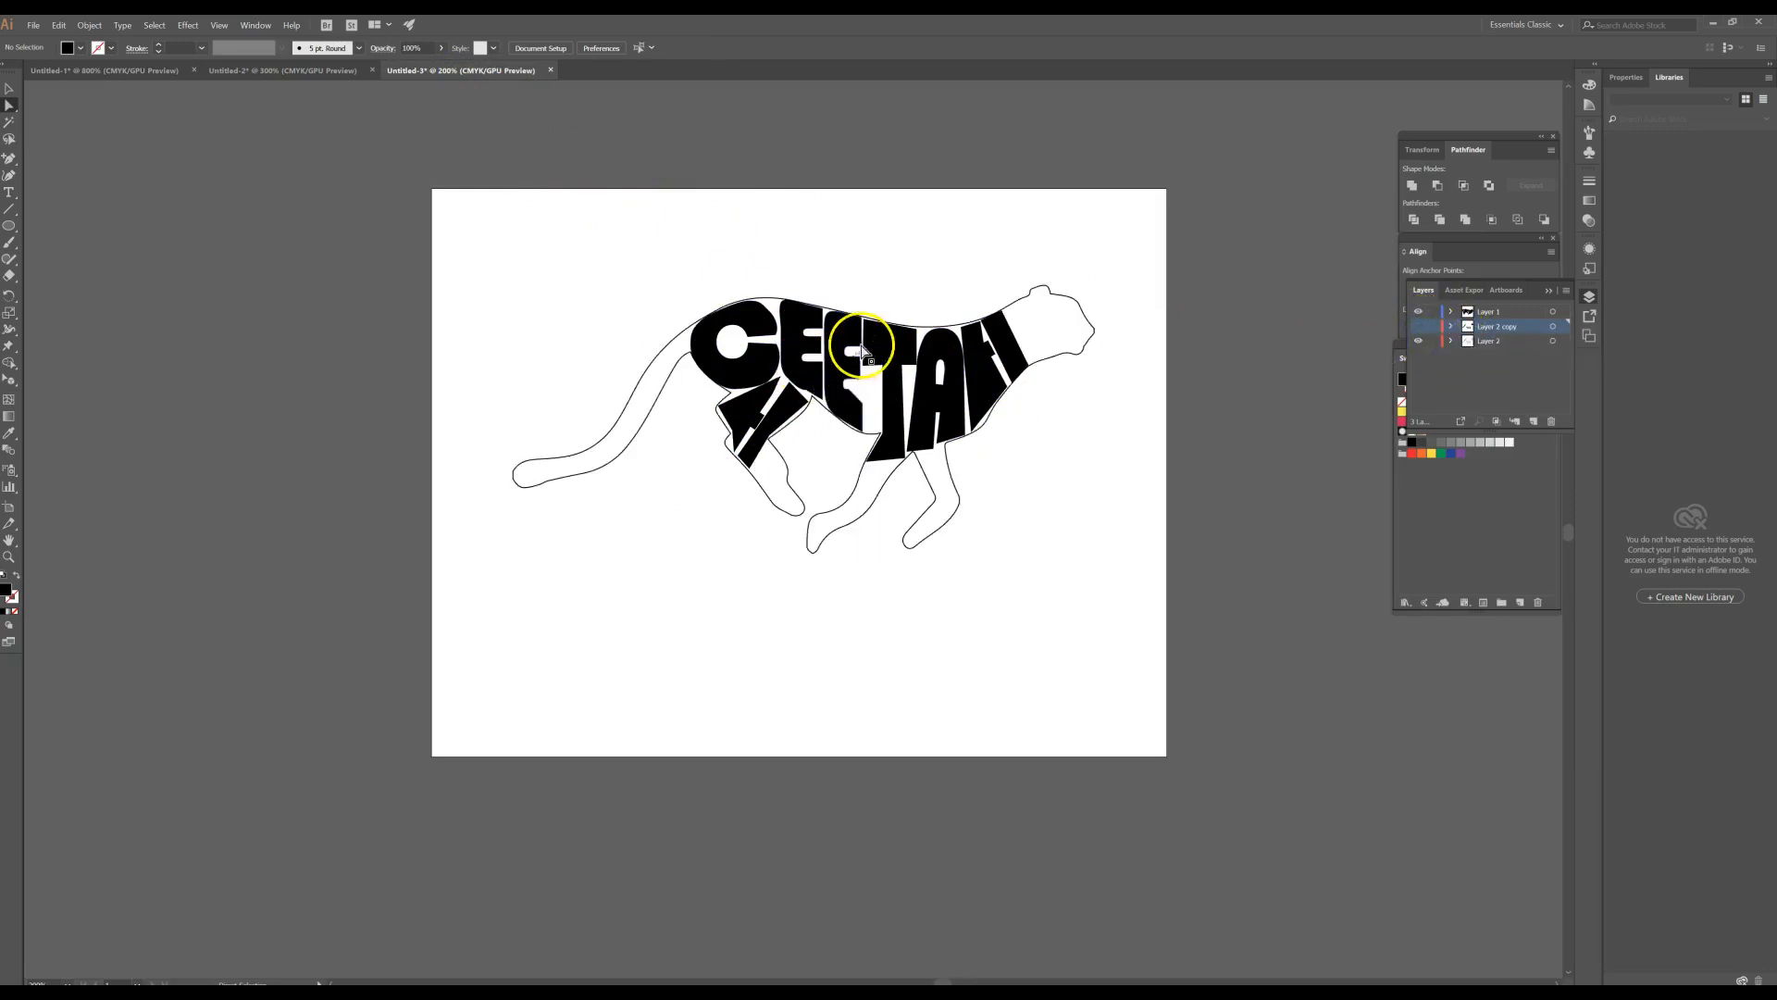
scroll(826, 382, up, 1)
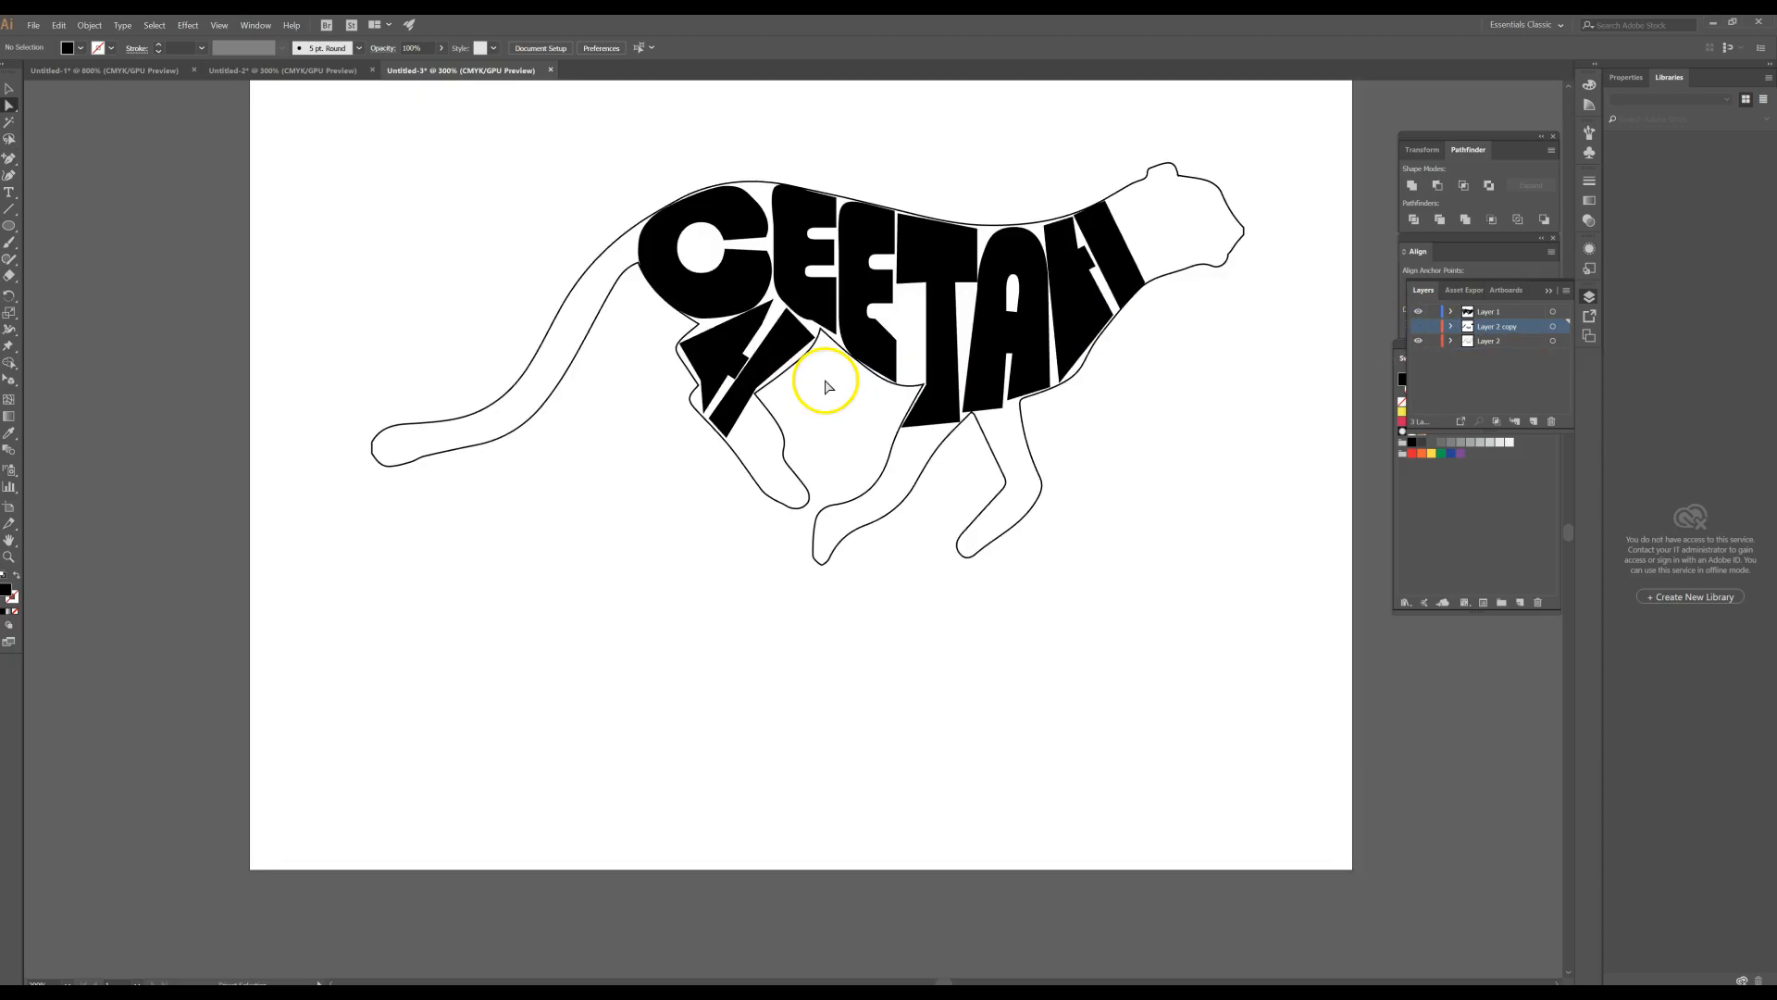
drag(784, 383, 774, 491)
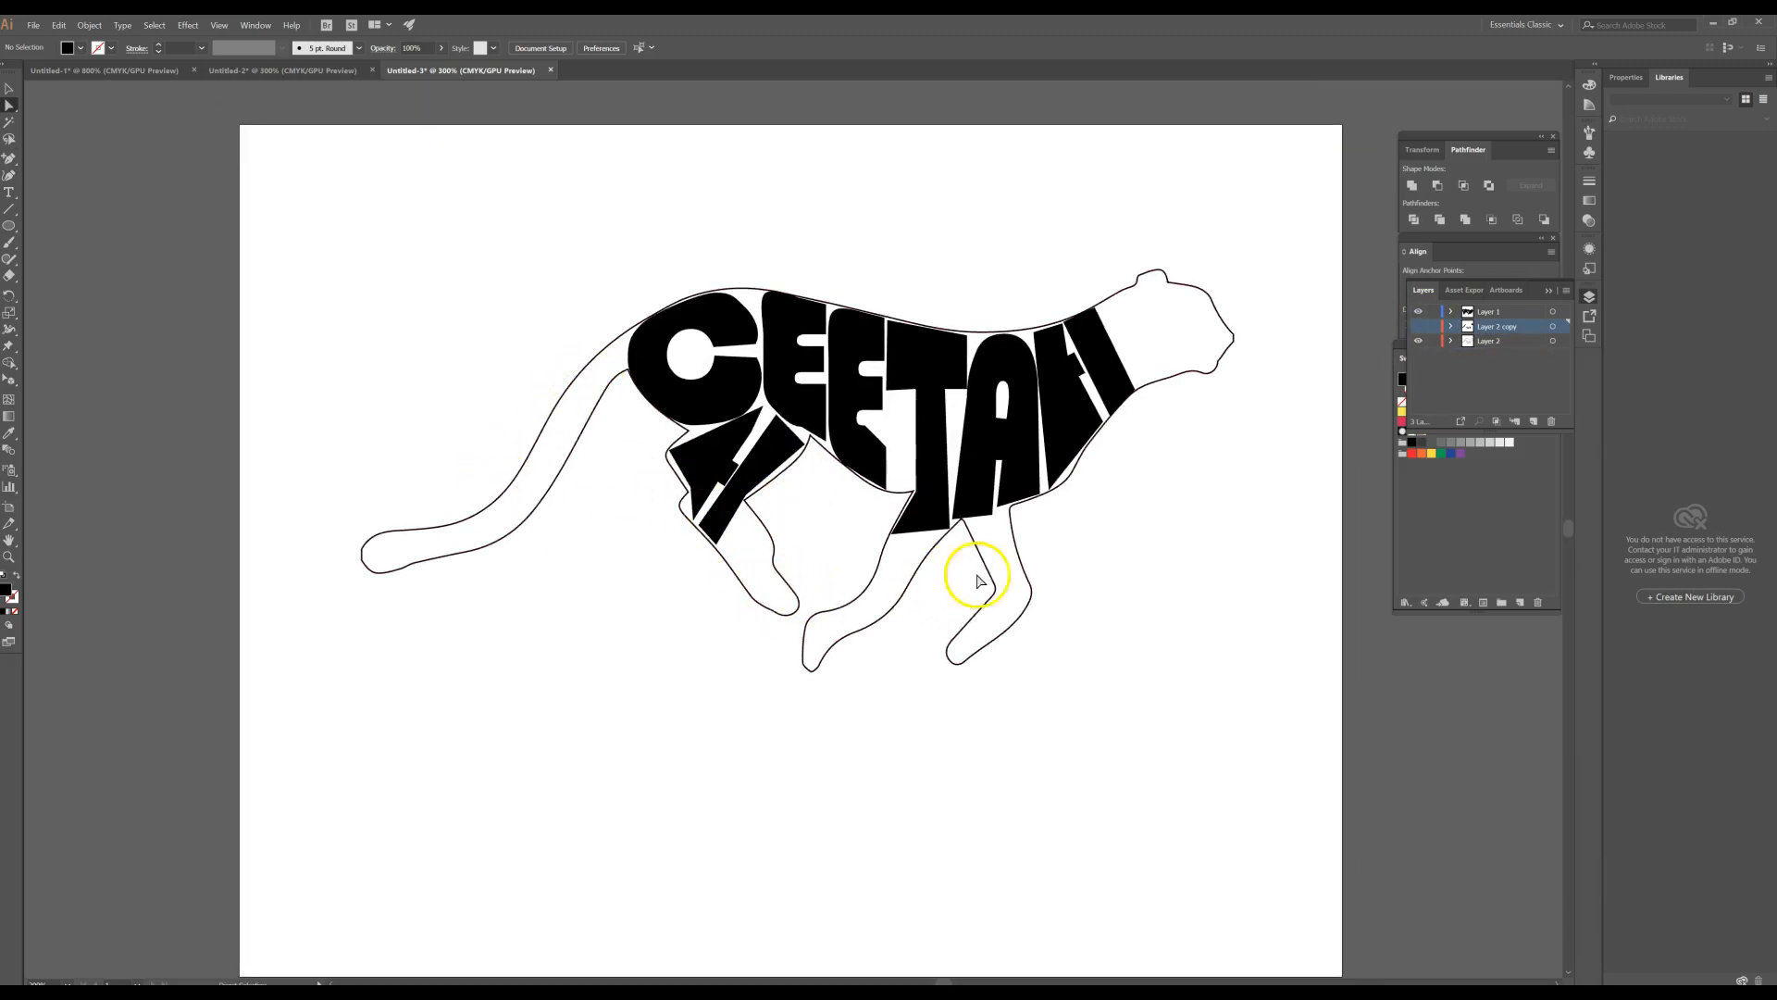
click(1419, 341)
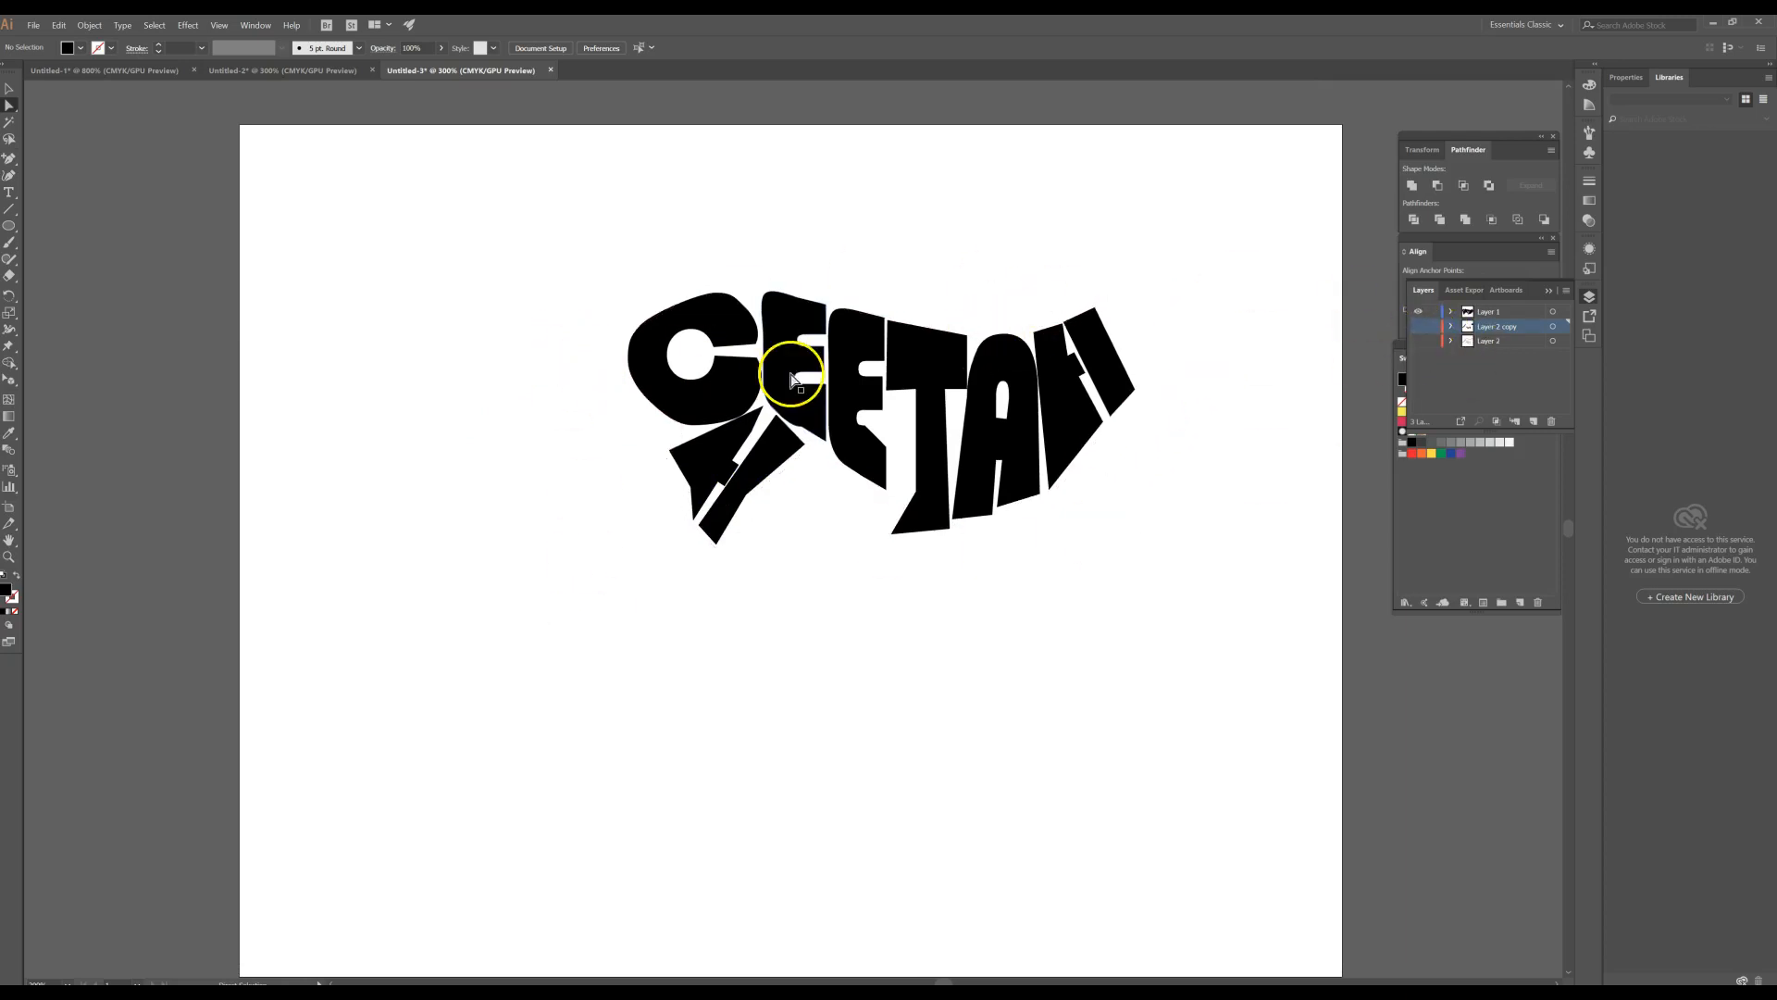
click(1419, 342)
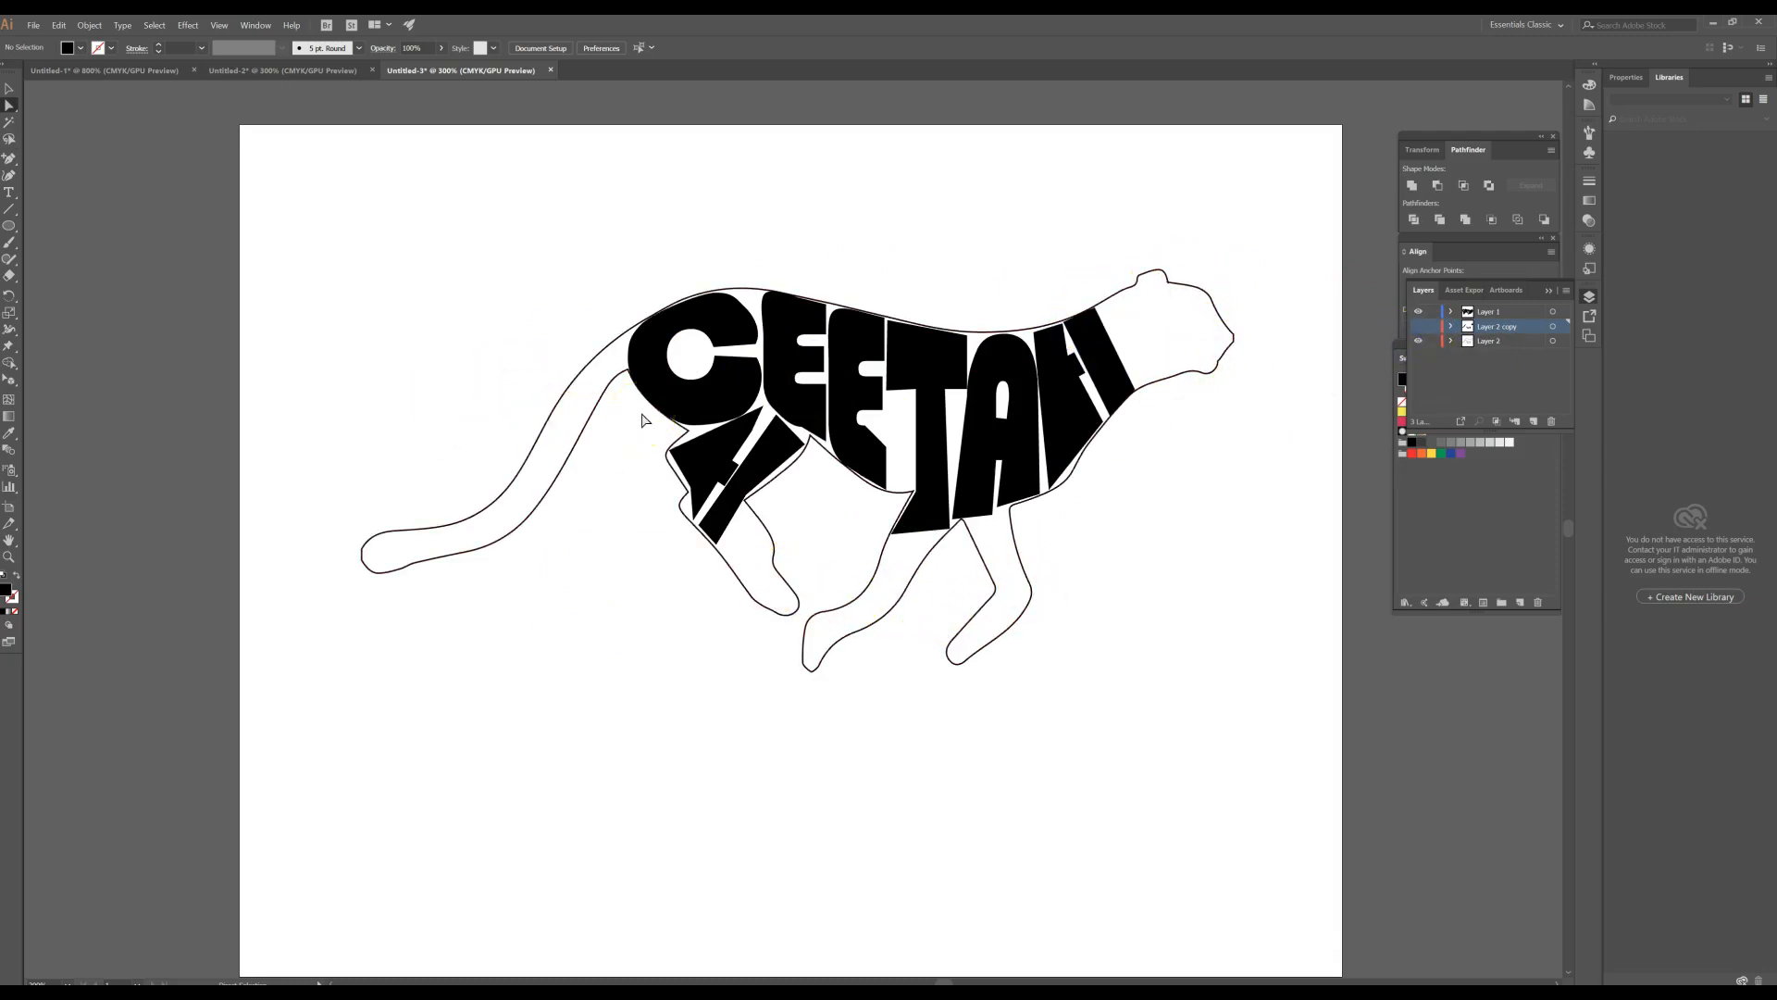
- Extend the second E's lower arm by moving its two end corners to the T's stem and the belly line
key(ctrl+plus)
key(ctrl+plus)
drag(858, 243, 924, 382)
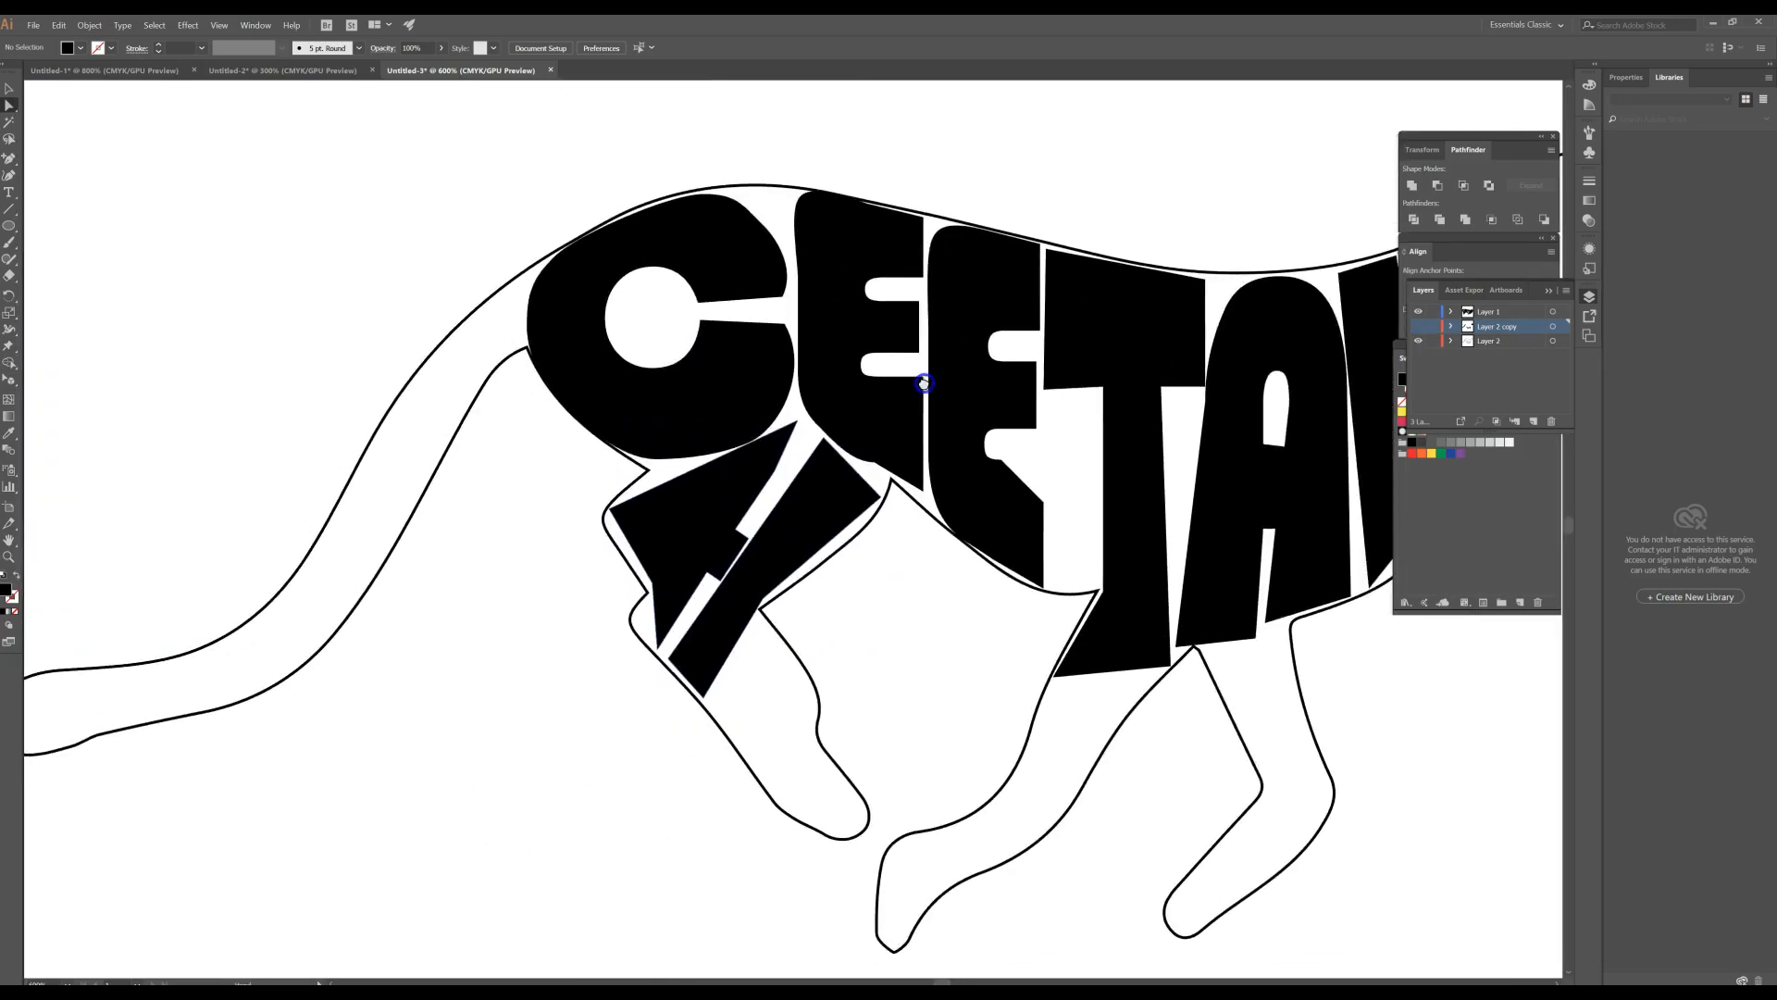
click(1038, 507)
drag(1042, 504, 1099, 518)
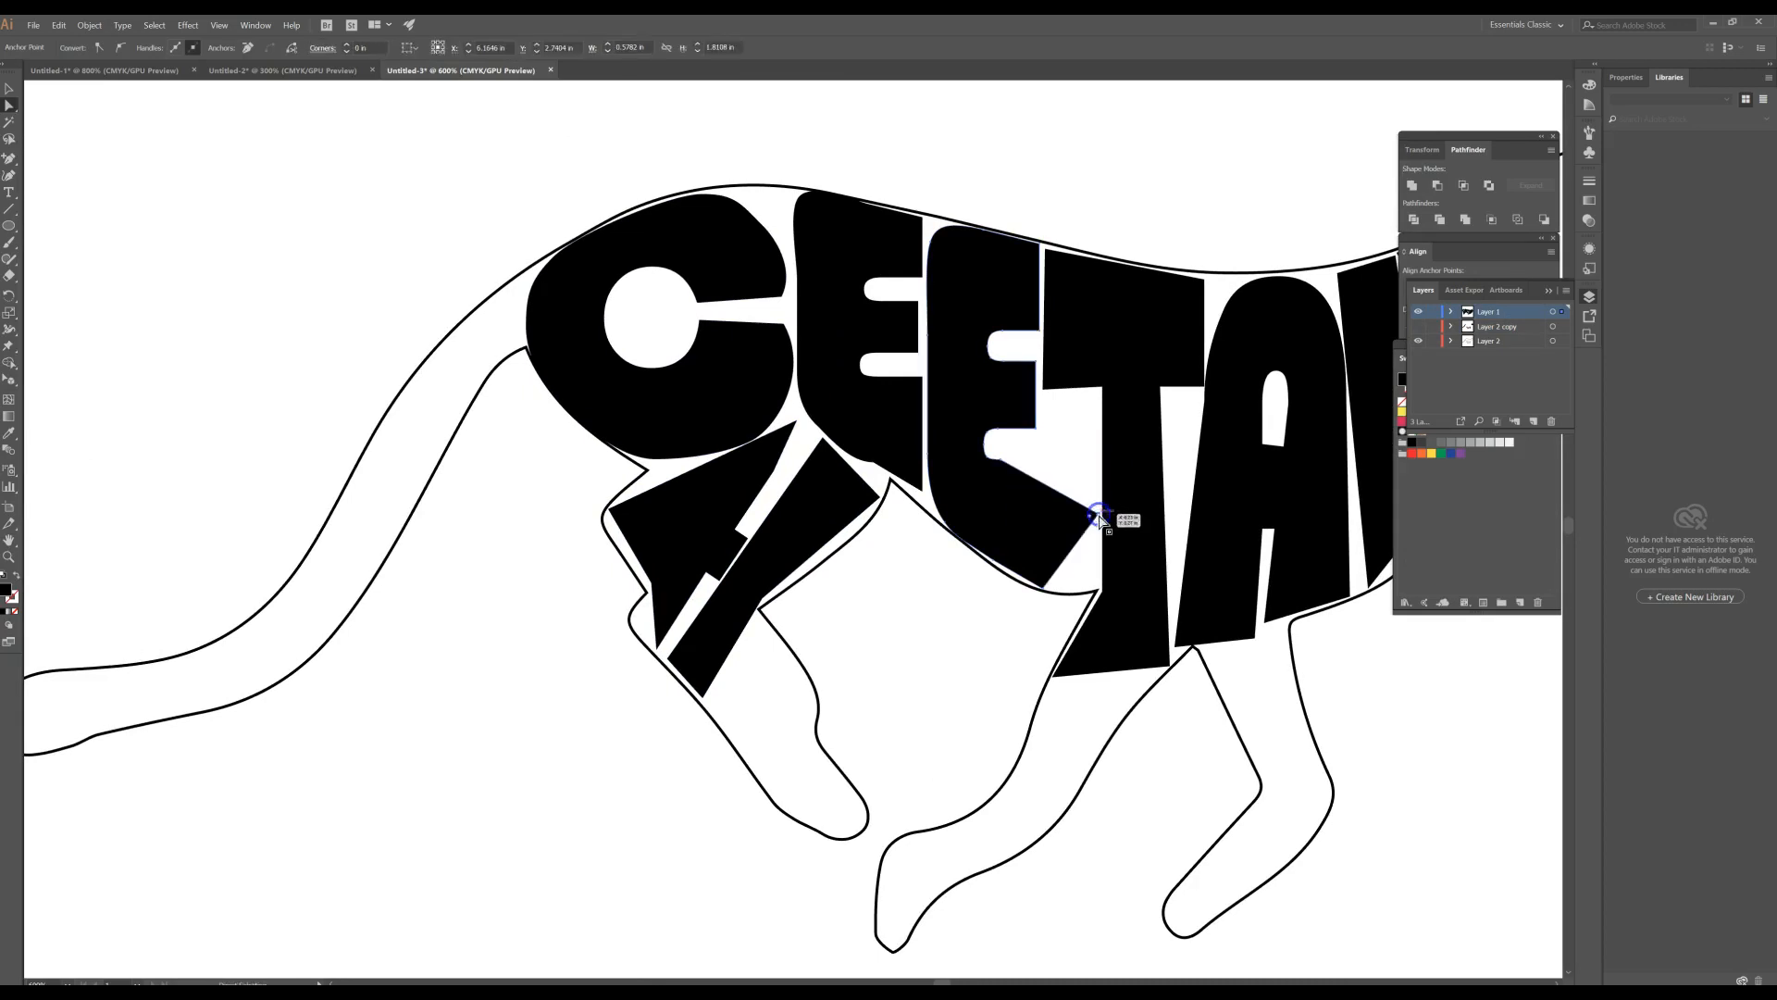
click(1041, 590)
drag(1043, 592, 1089, 581)
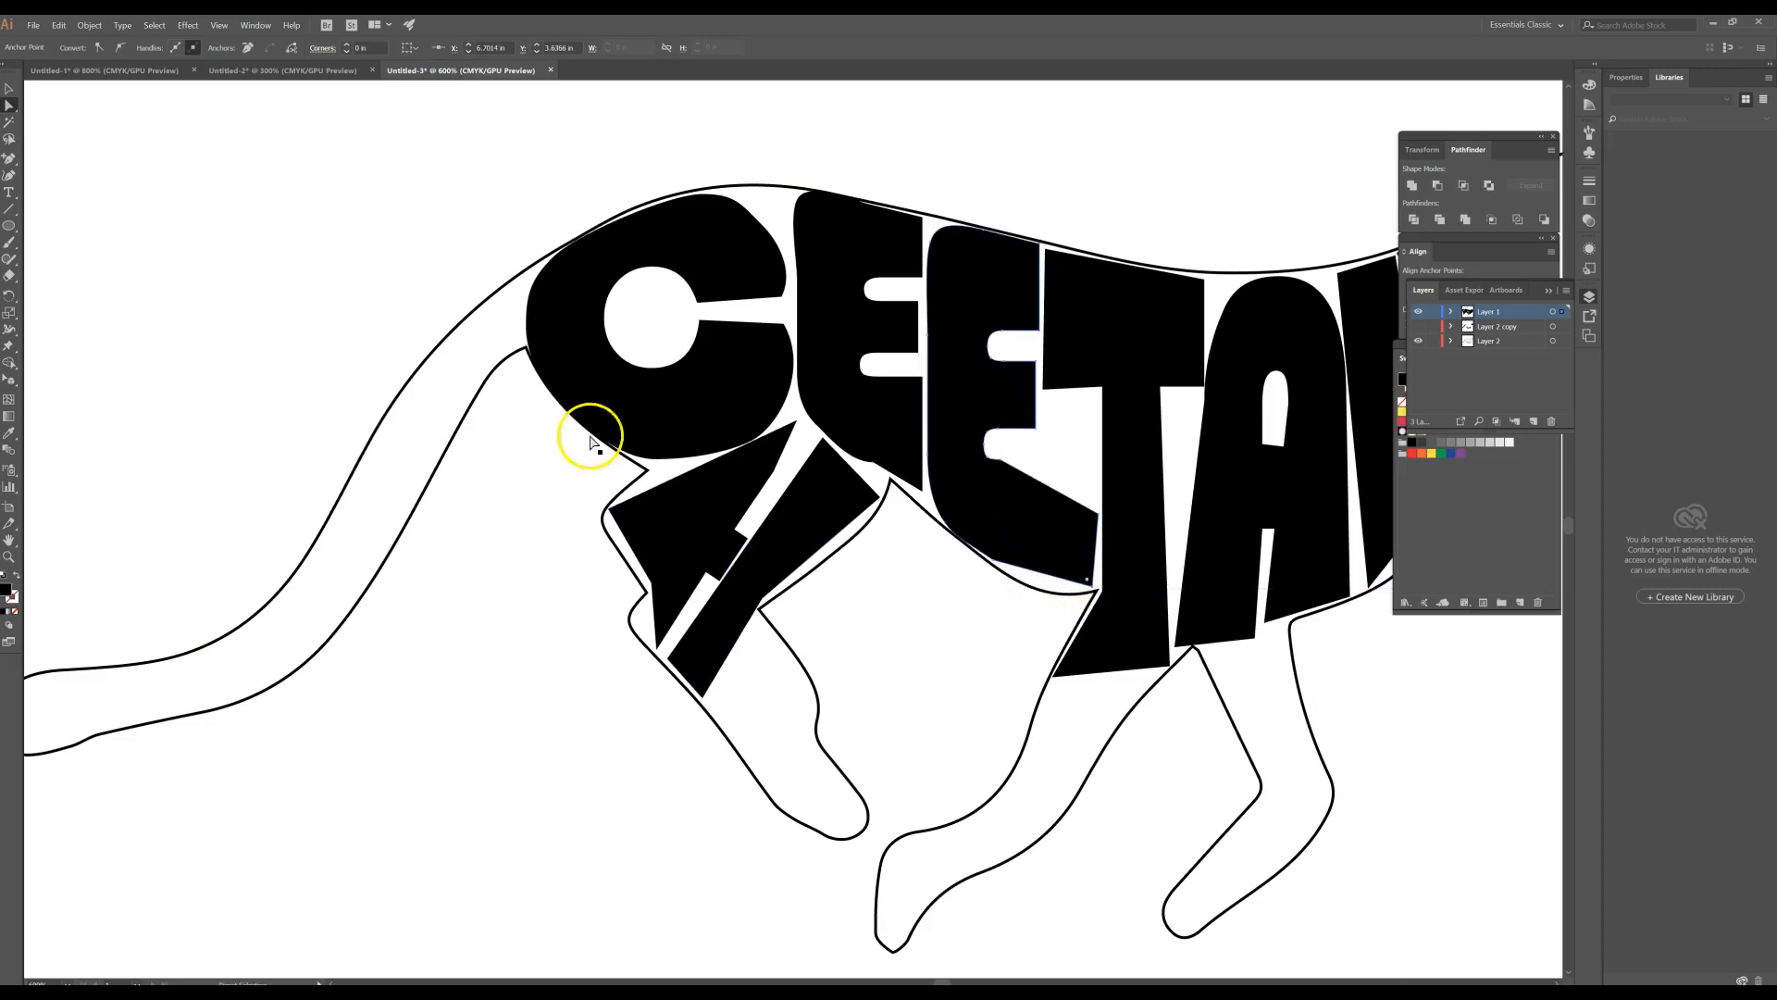
- Add an anchor point on the lower edge of the second E's bottom arm and pull it down to the belly line
drag(9, 162, 91, 174)
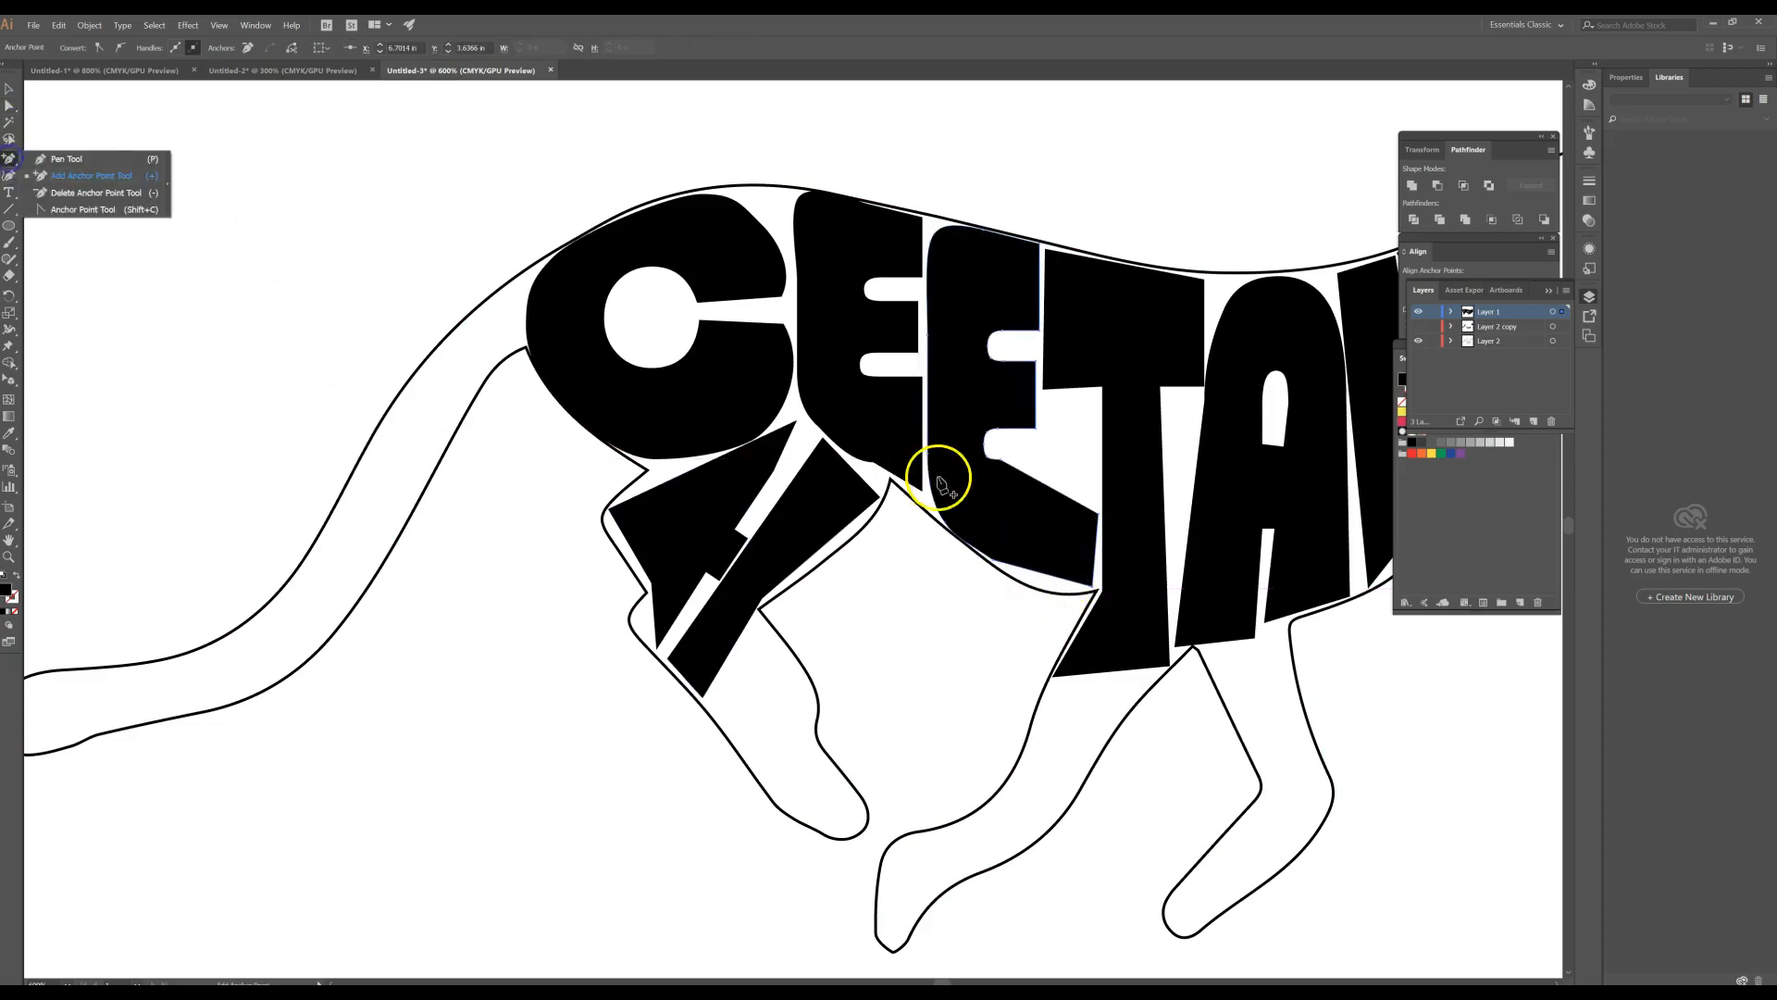
click(1055, 579)
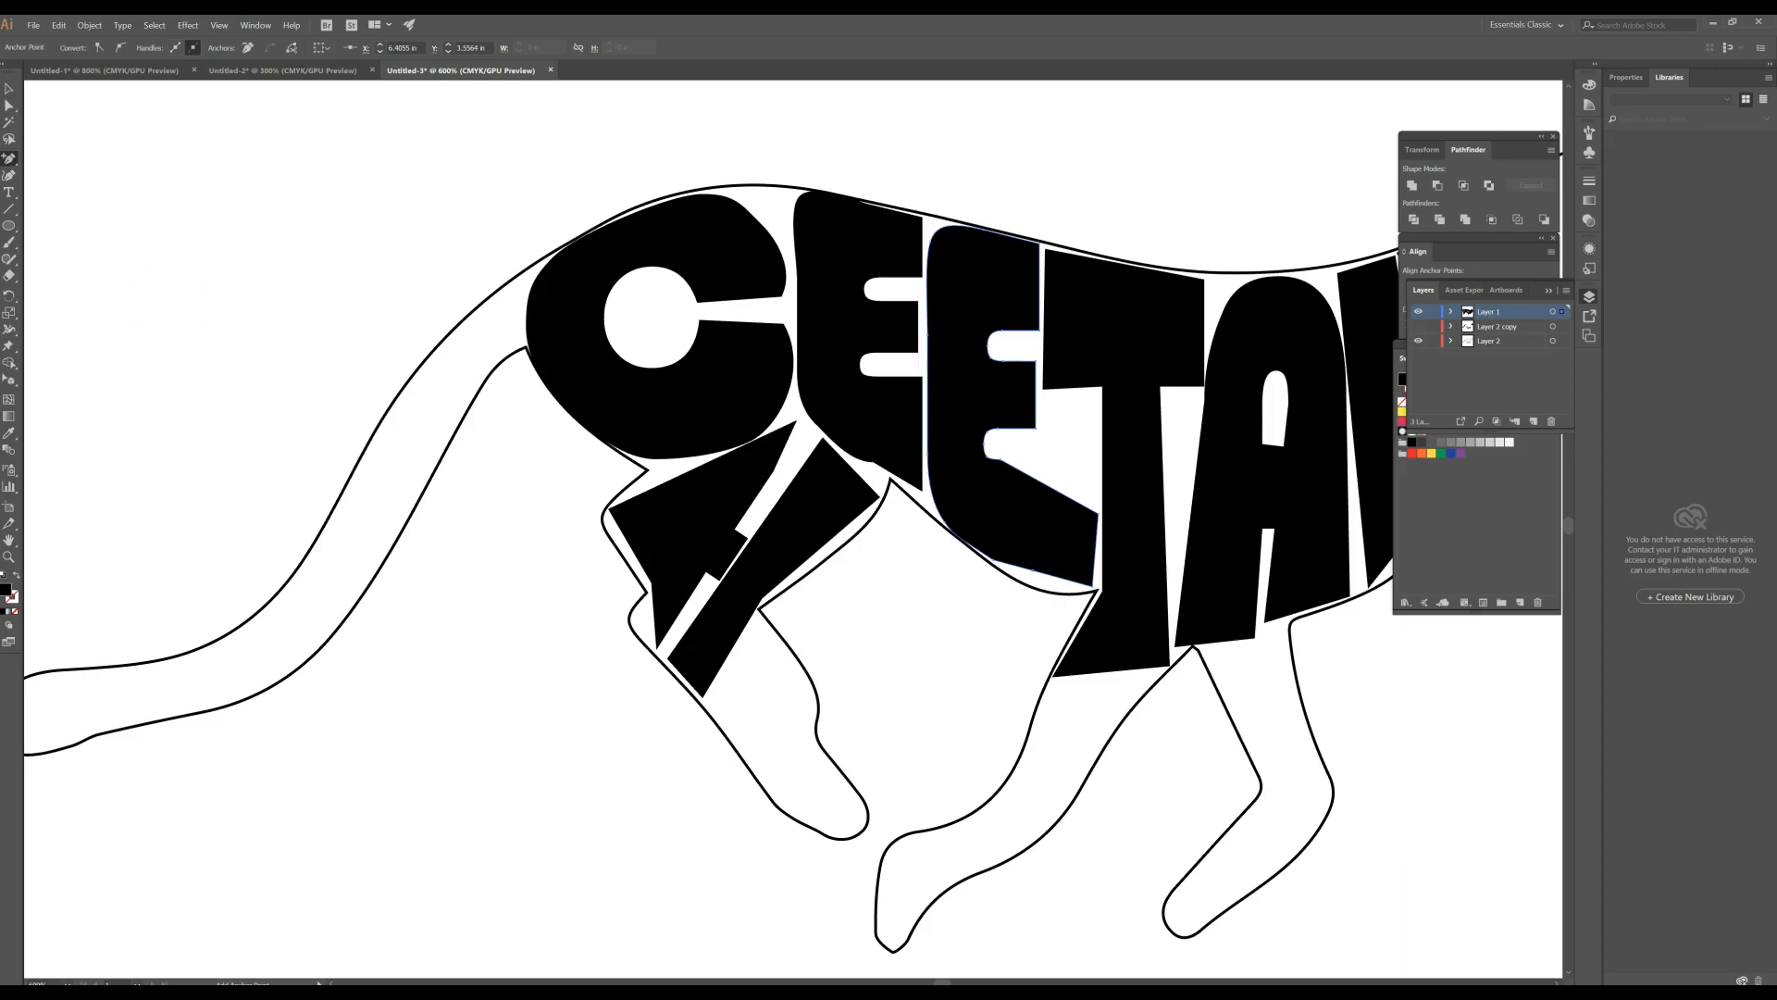
drag(1033, 572, 1039, 587)
click(1009, 629)
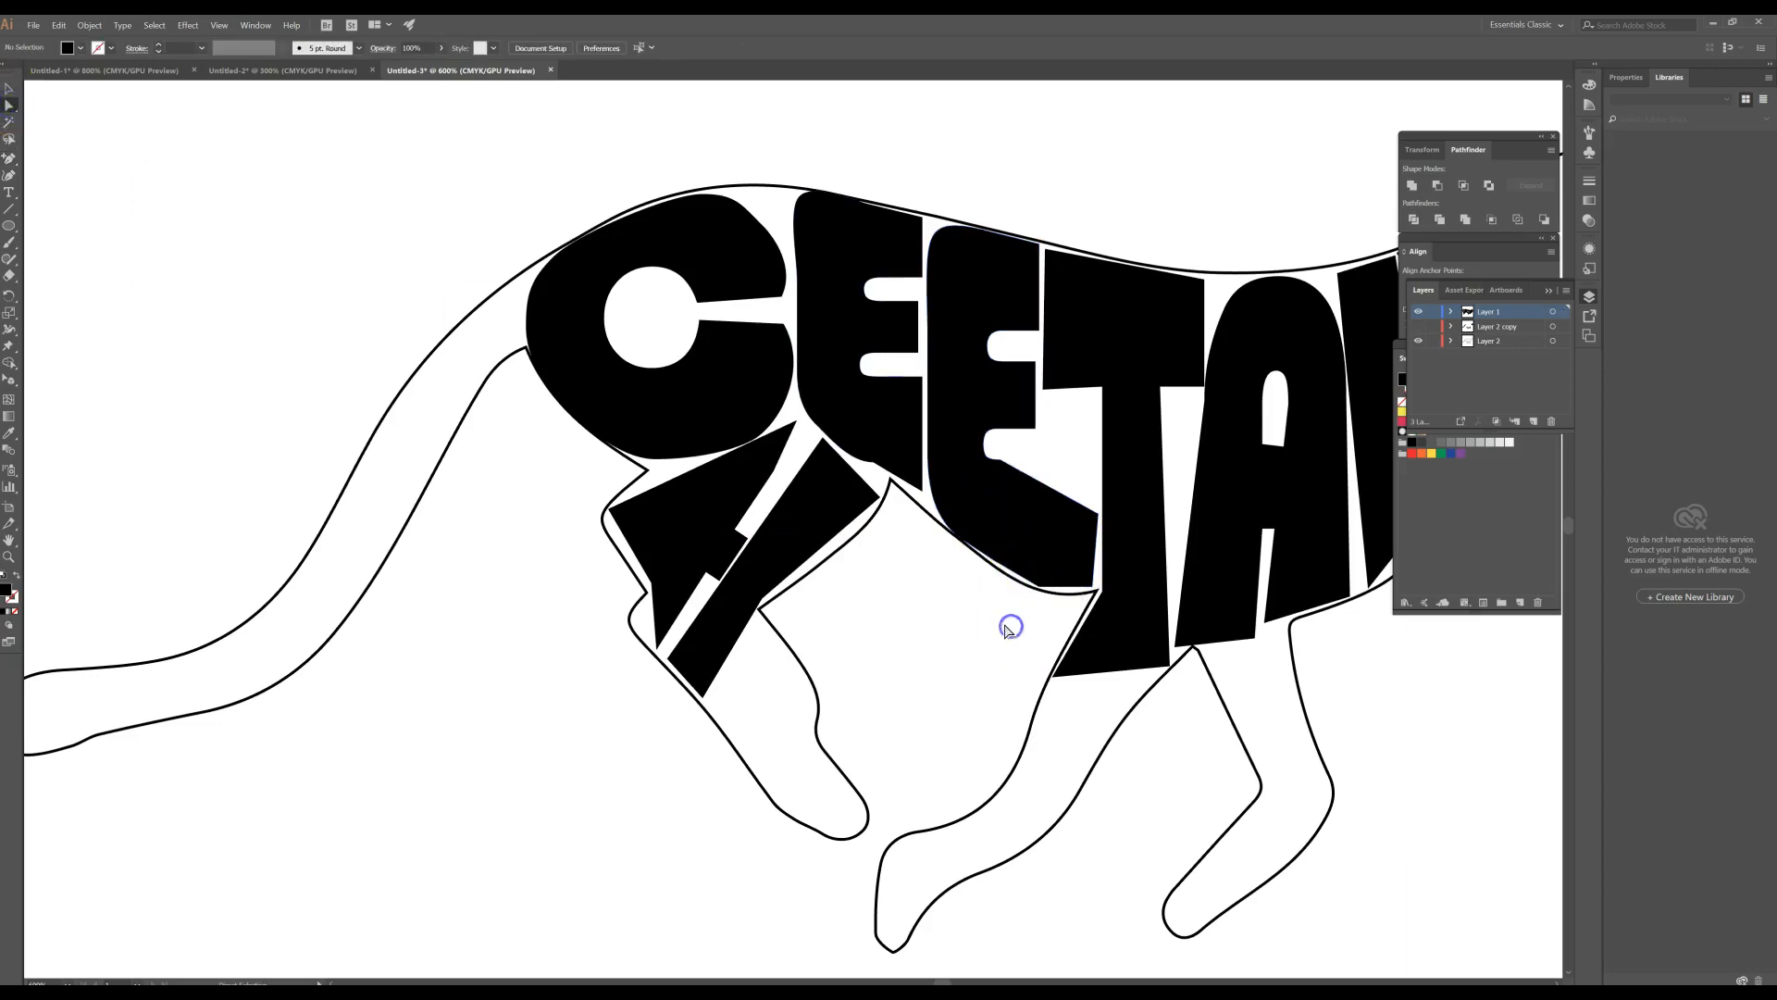
drag(835, 702, 726, 483)
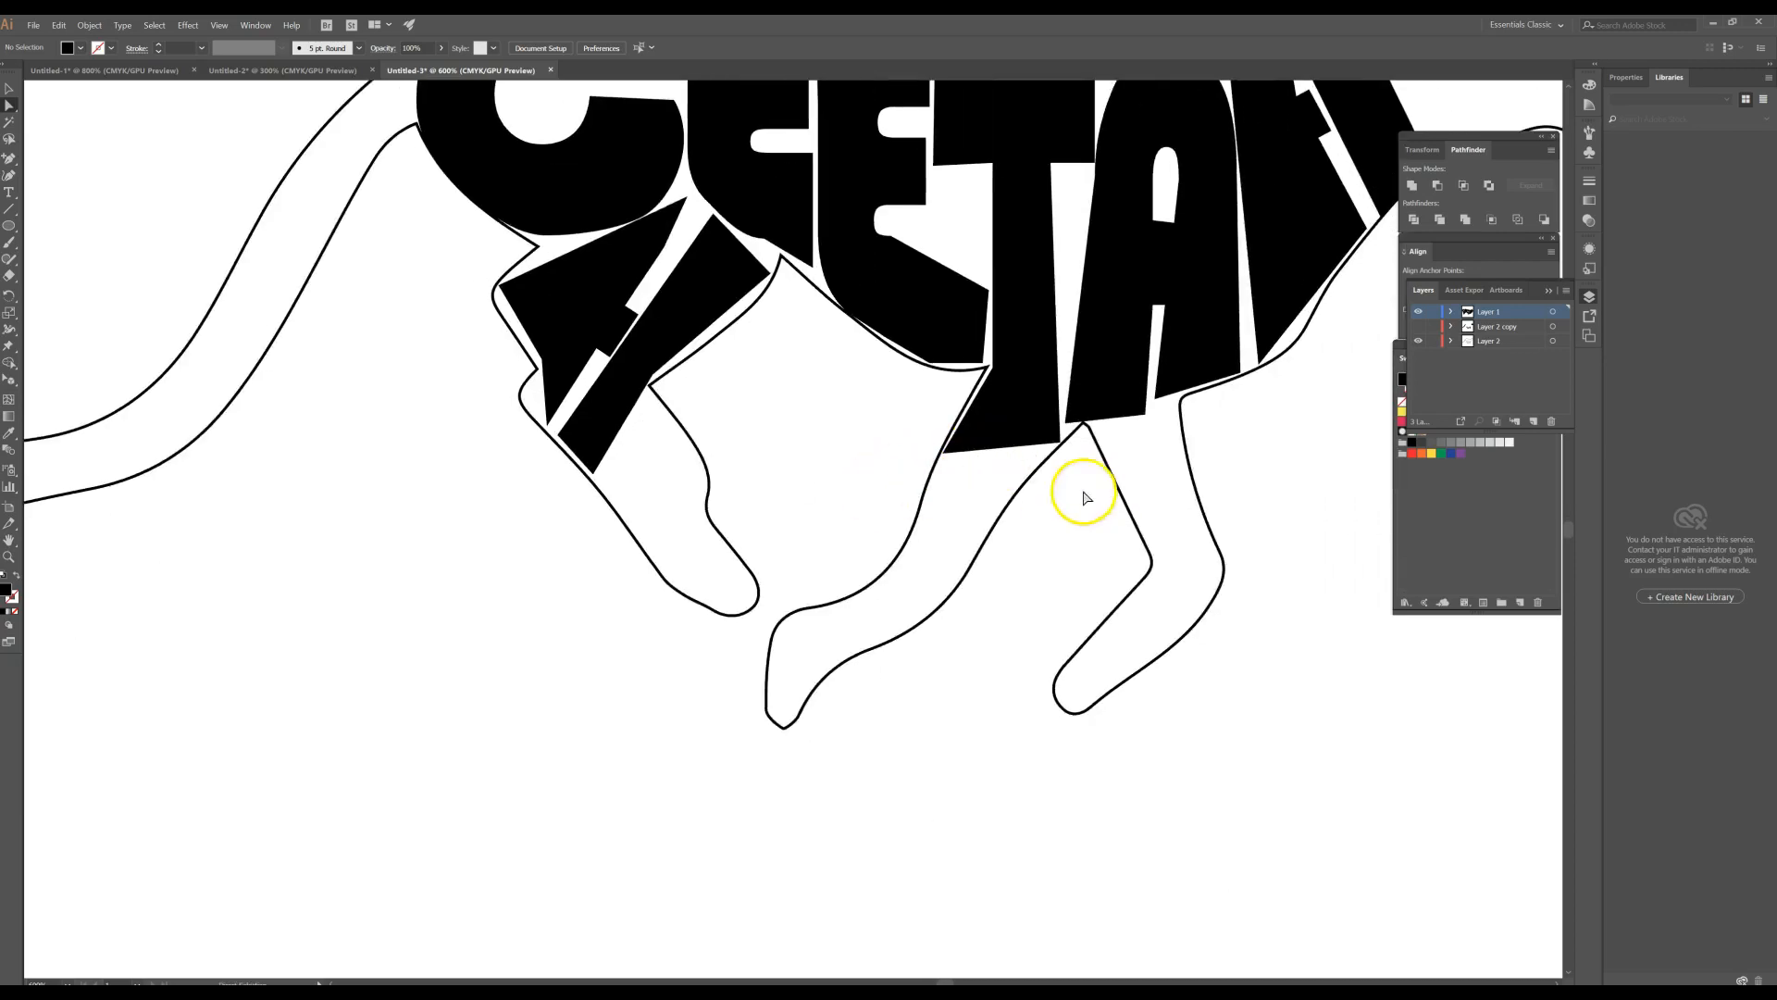
drag(1024, 349, 803, 484)
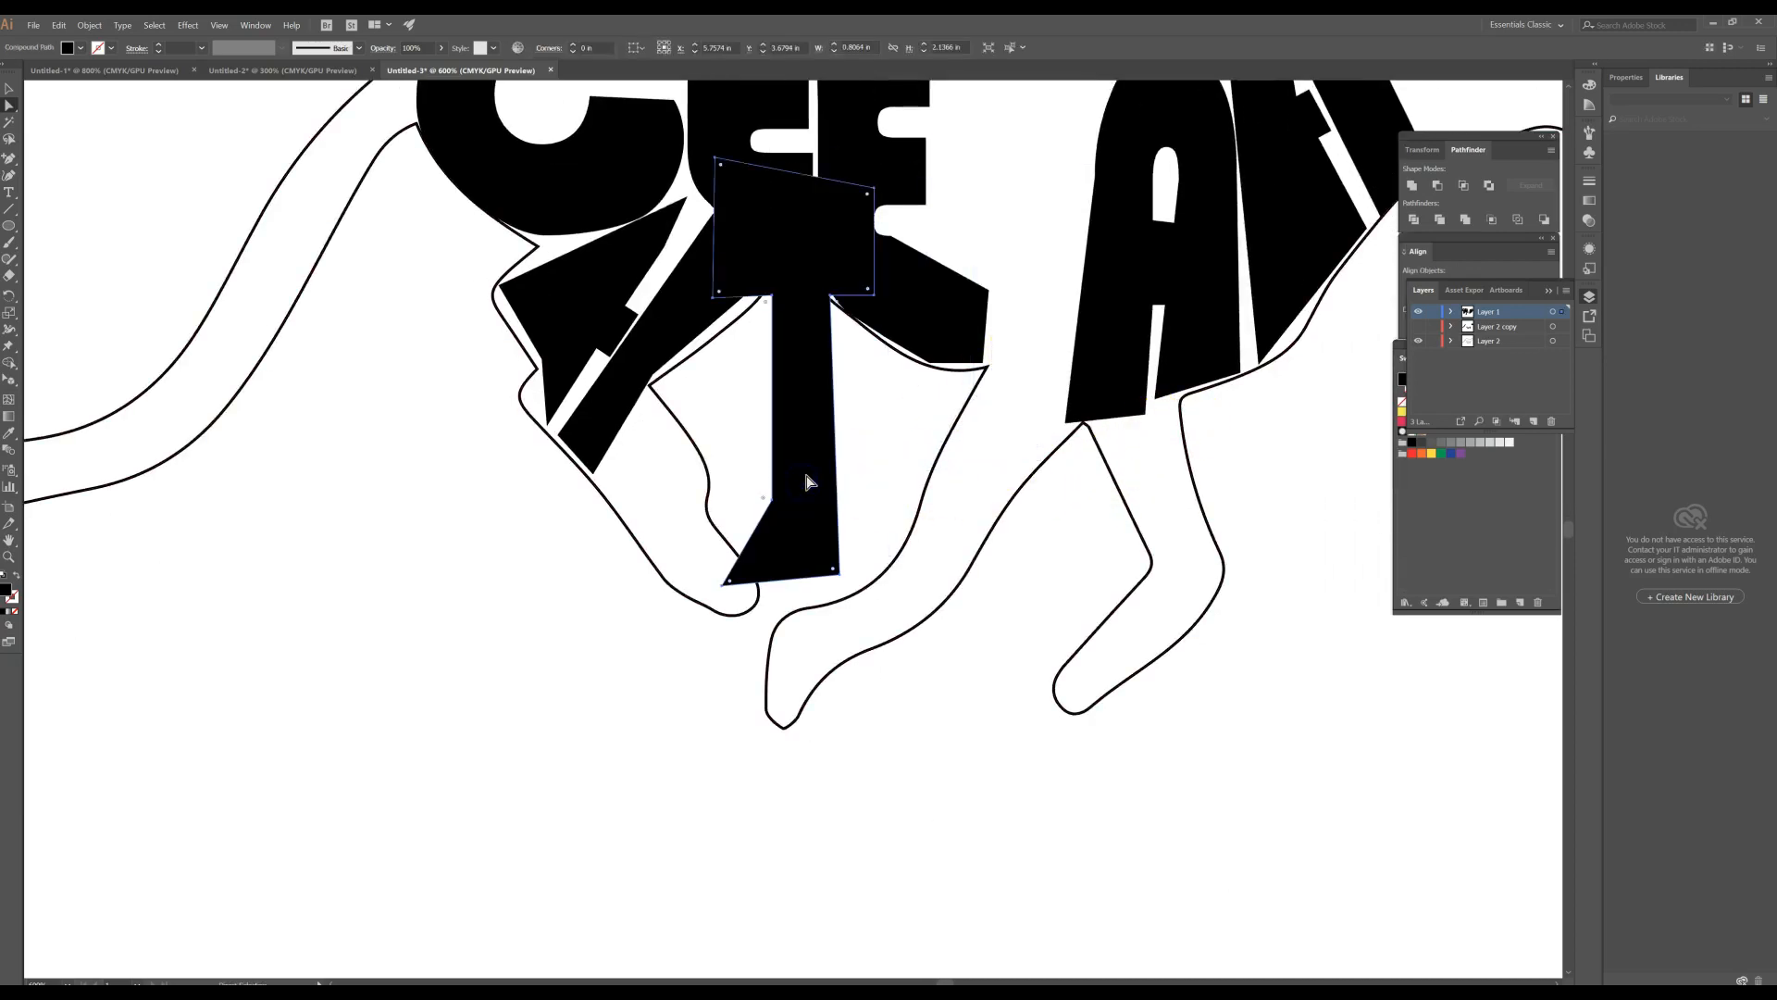
key(ctrl+z)
- Delete the cheetah outline's back segment above the A and the neck H
drag(1209, 468, 794, 614)
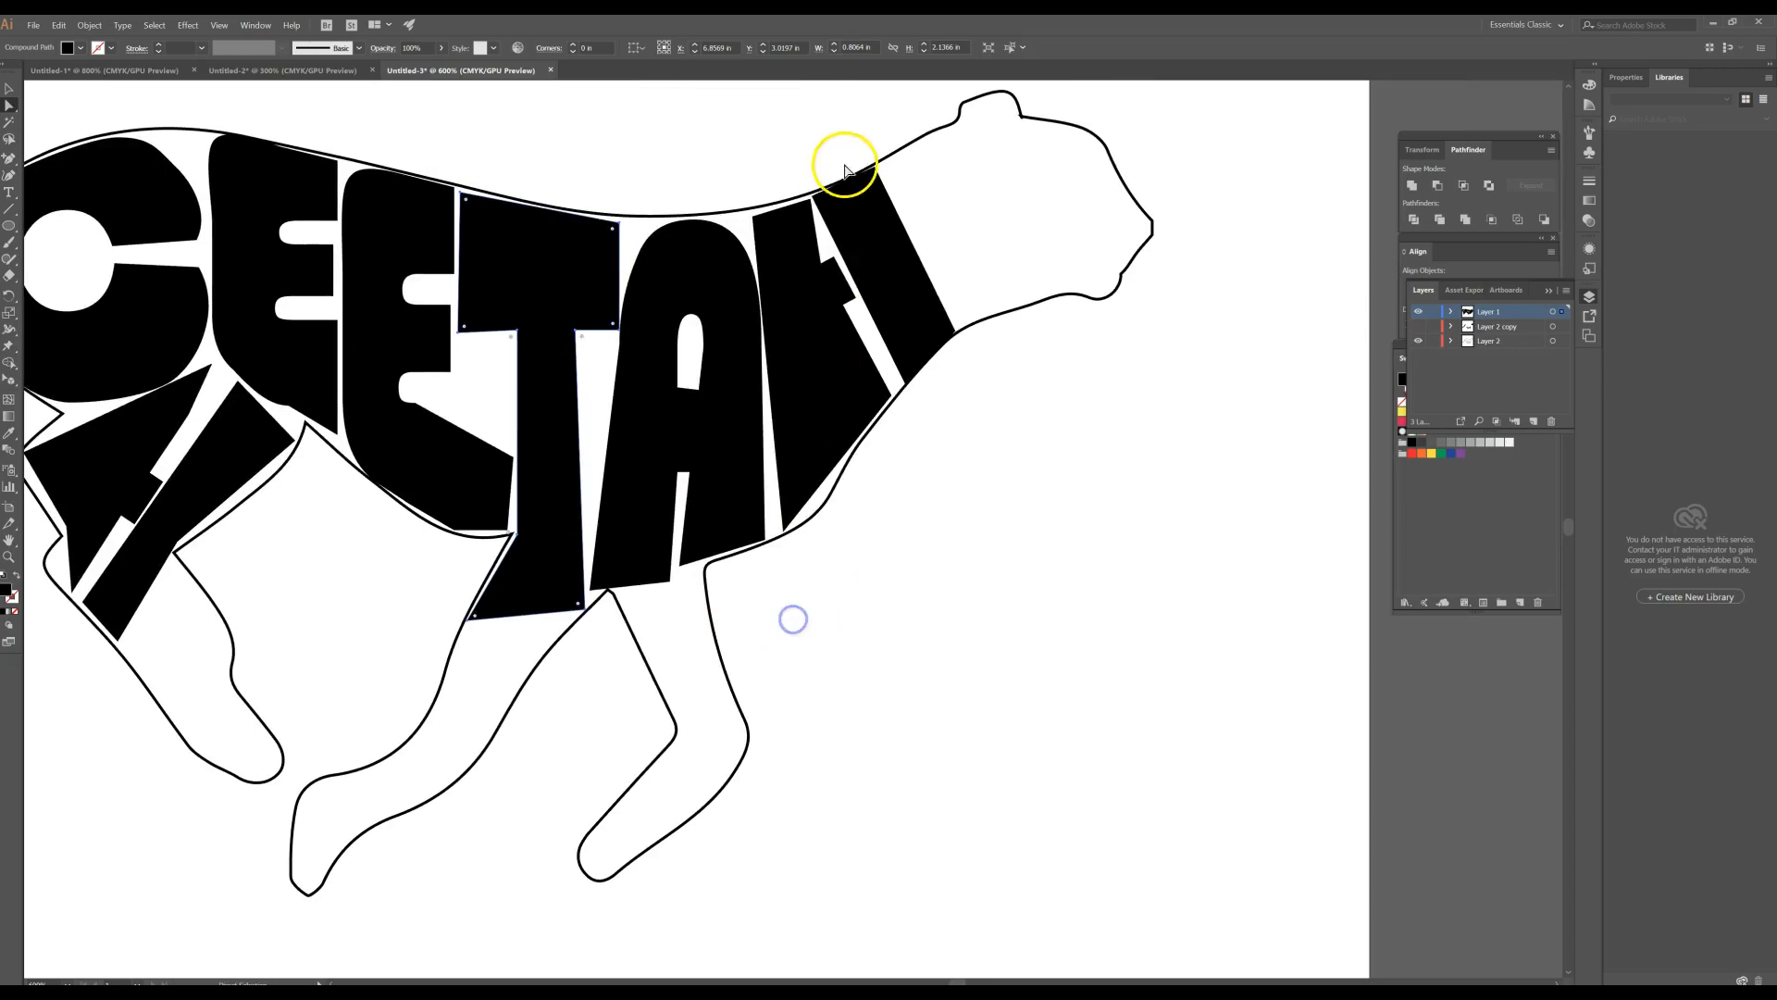
drag(1033, 459, 1037, 603)
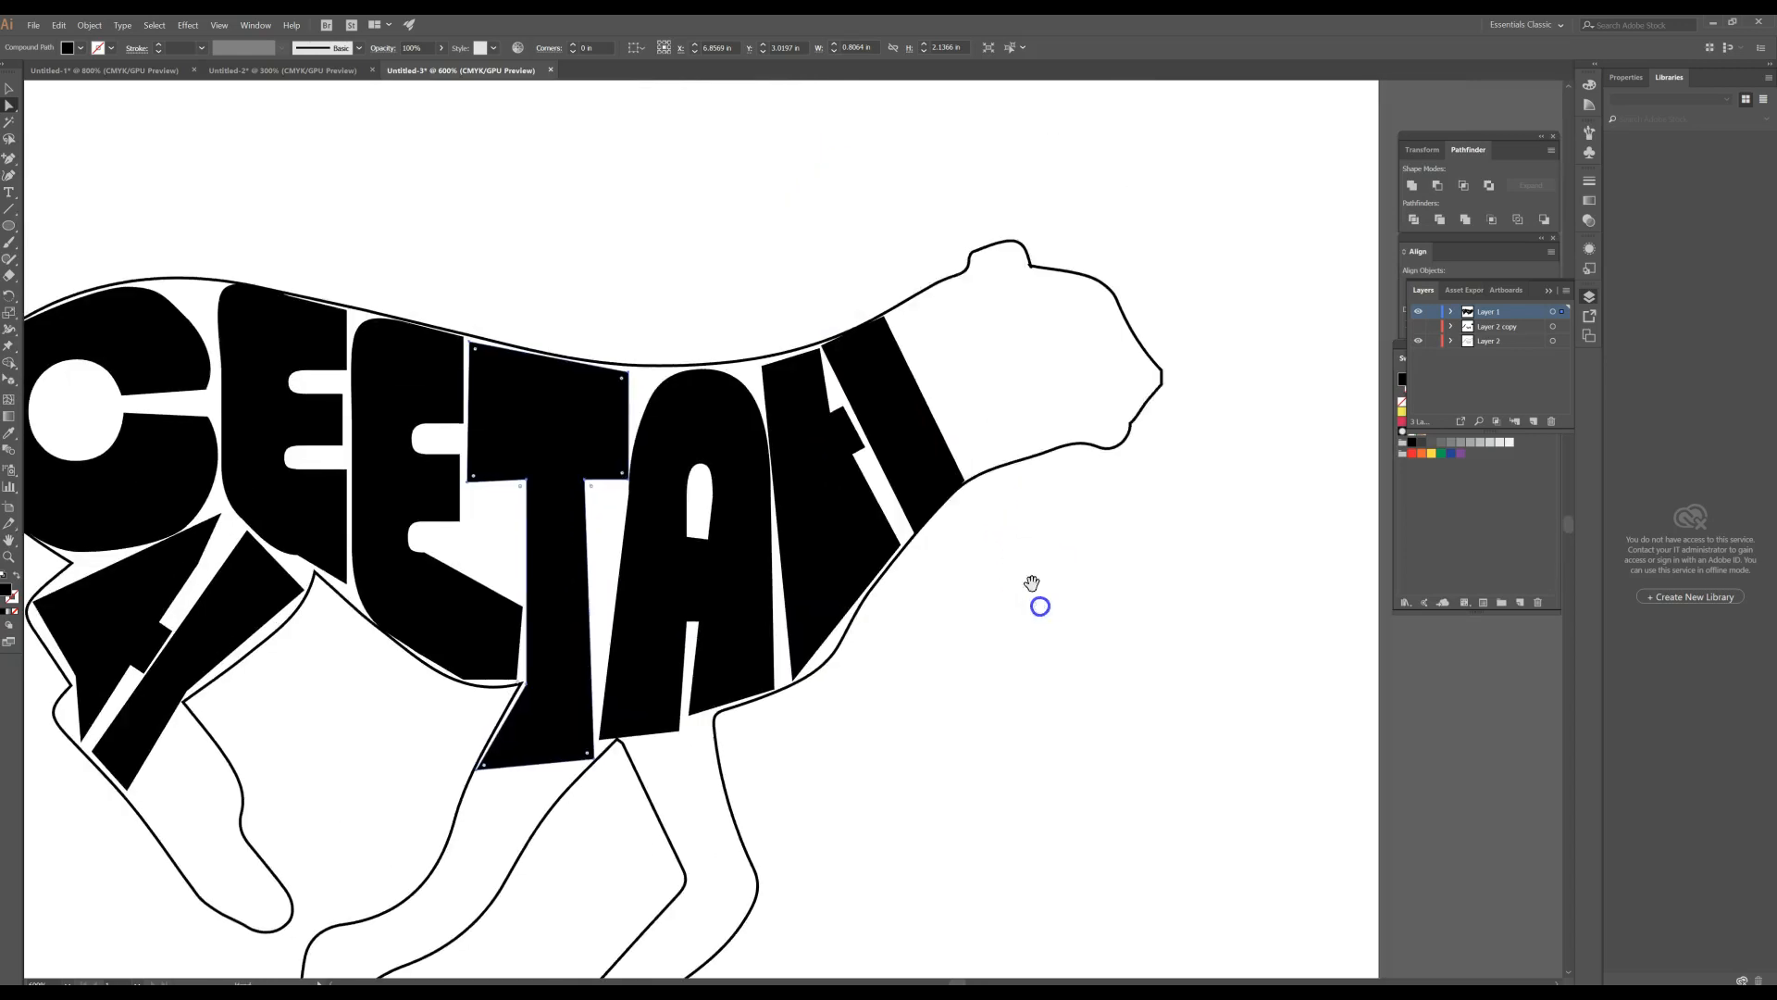
click(925, 290)
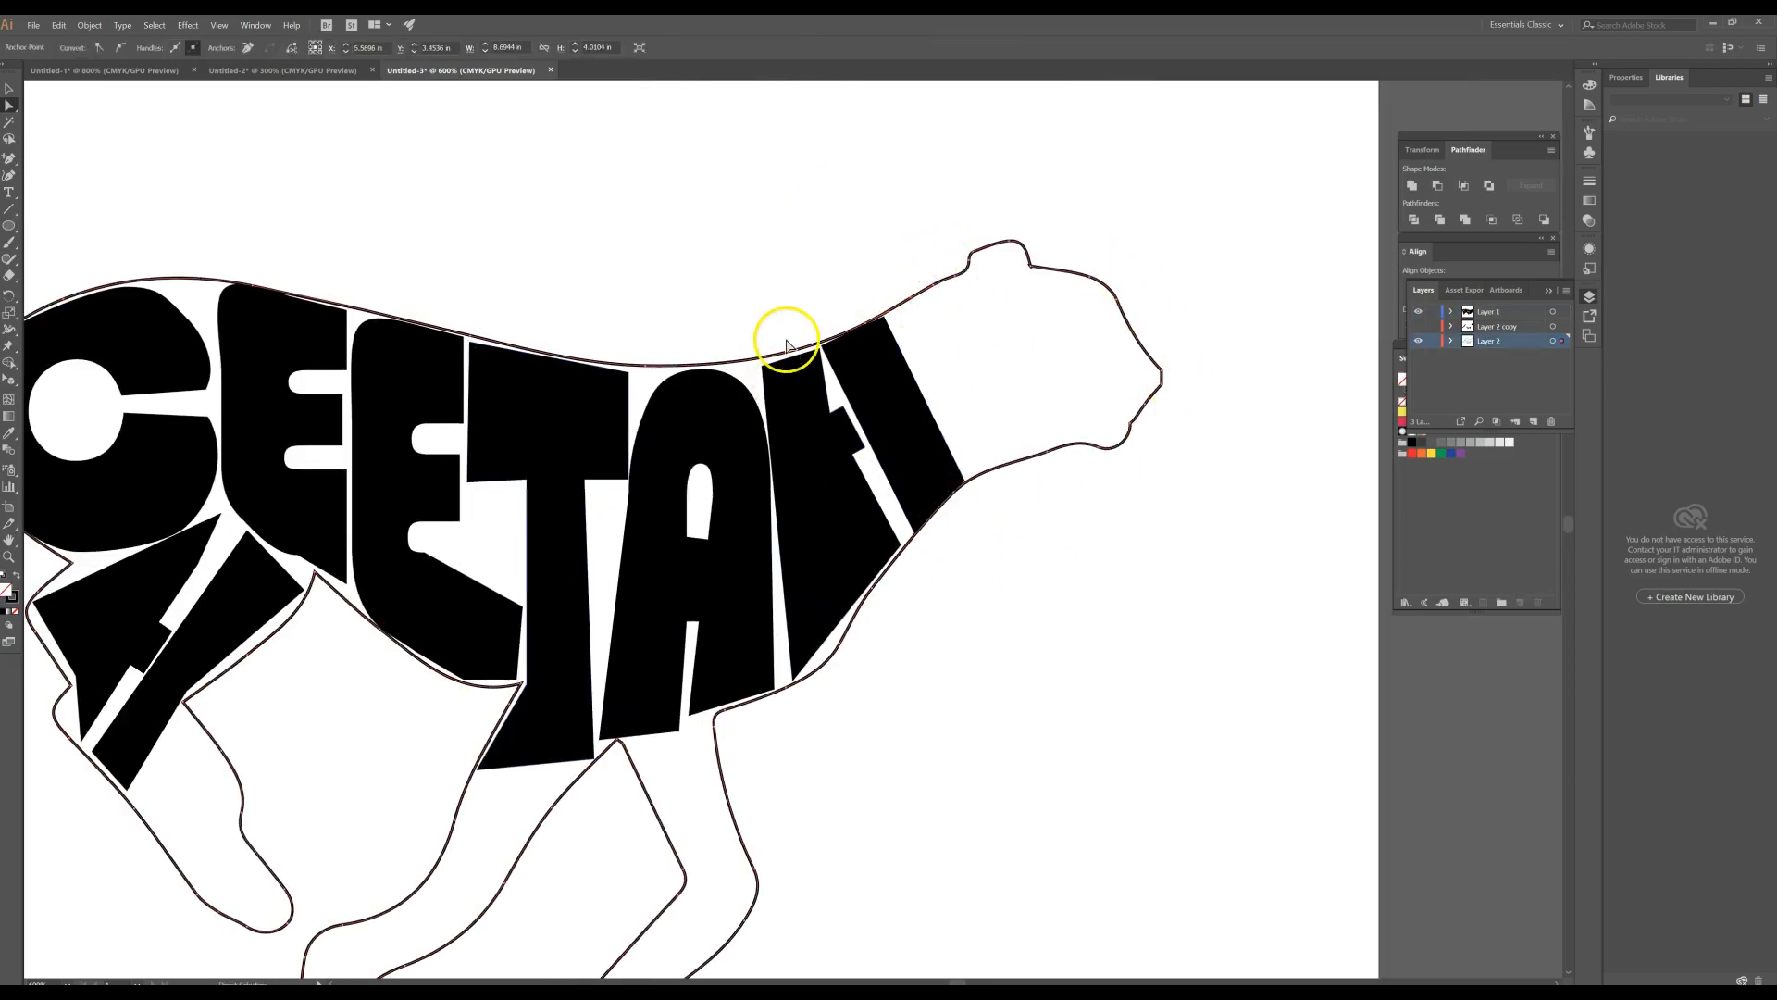
click(785, 283)
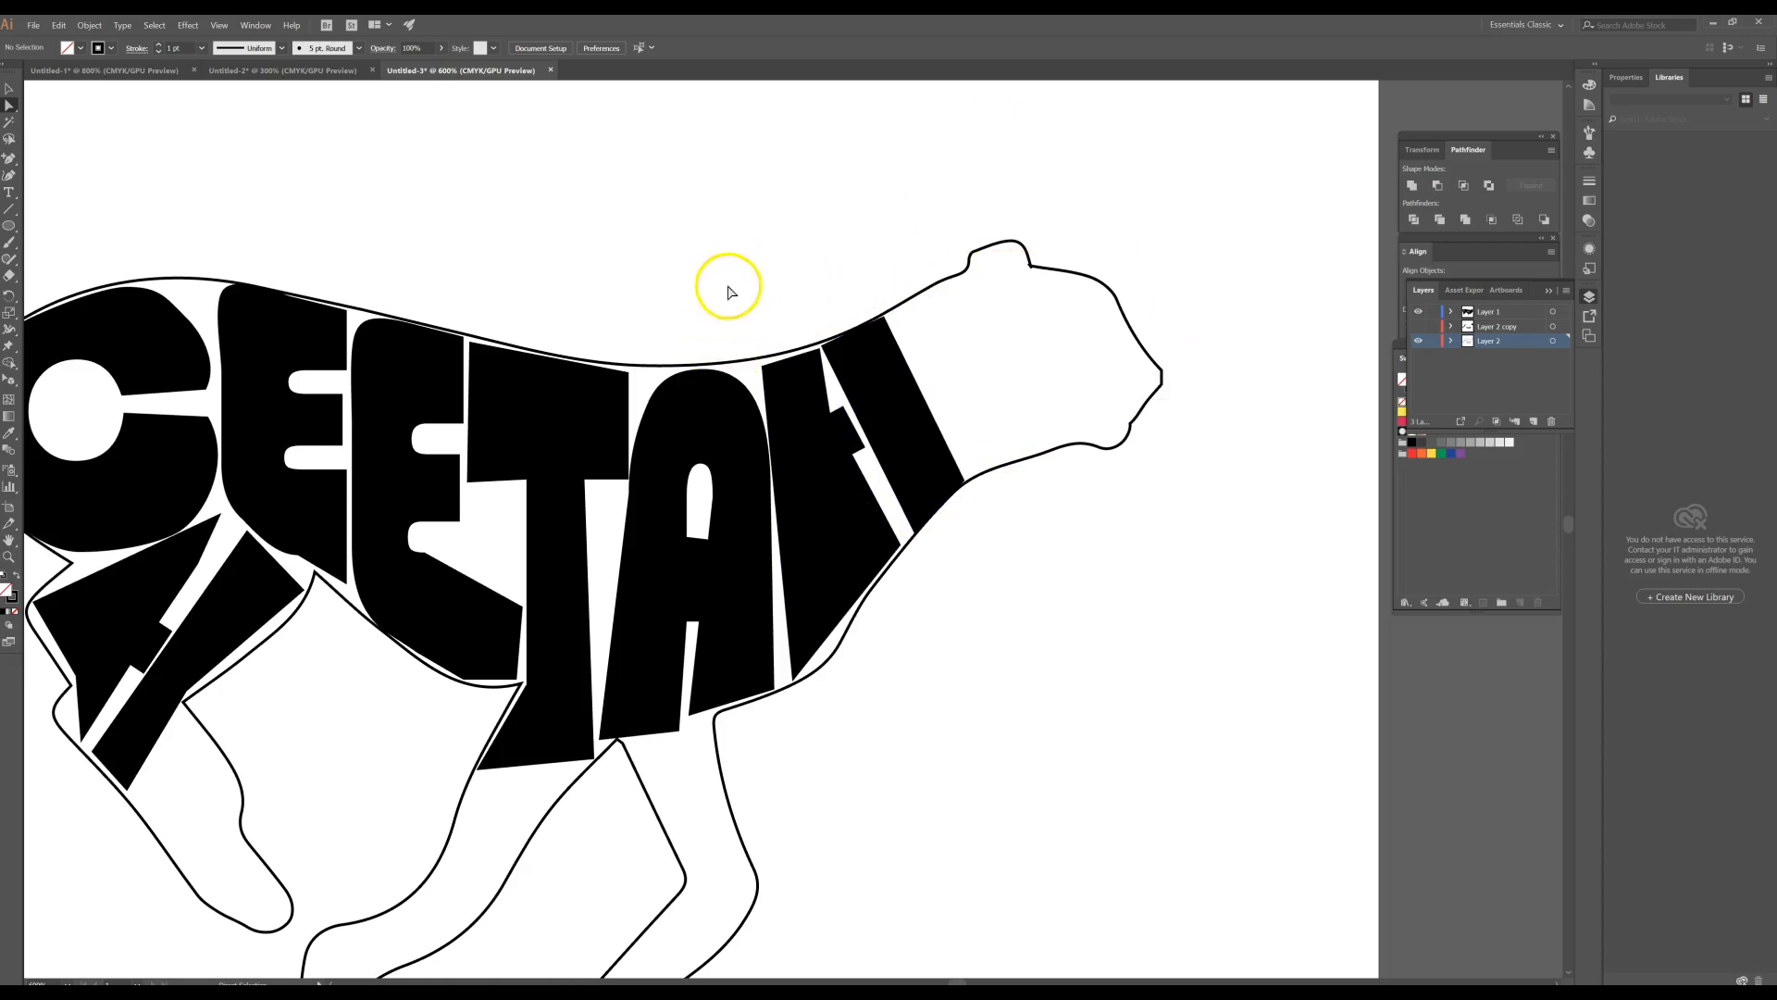
click(654, 366)
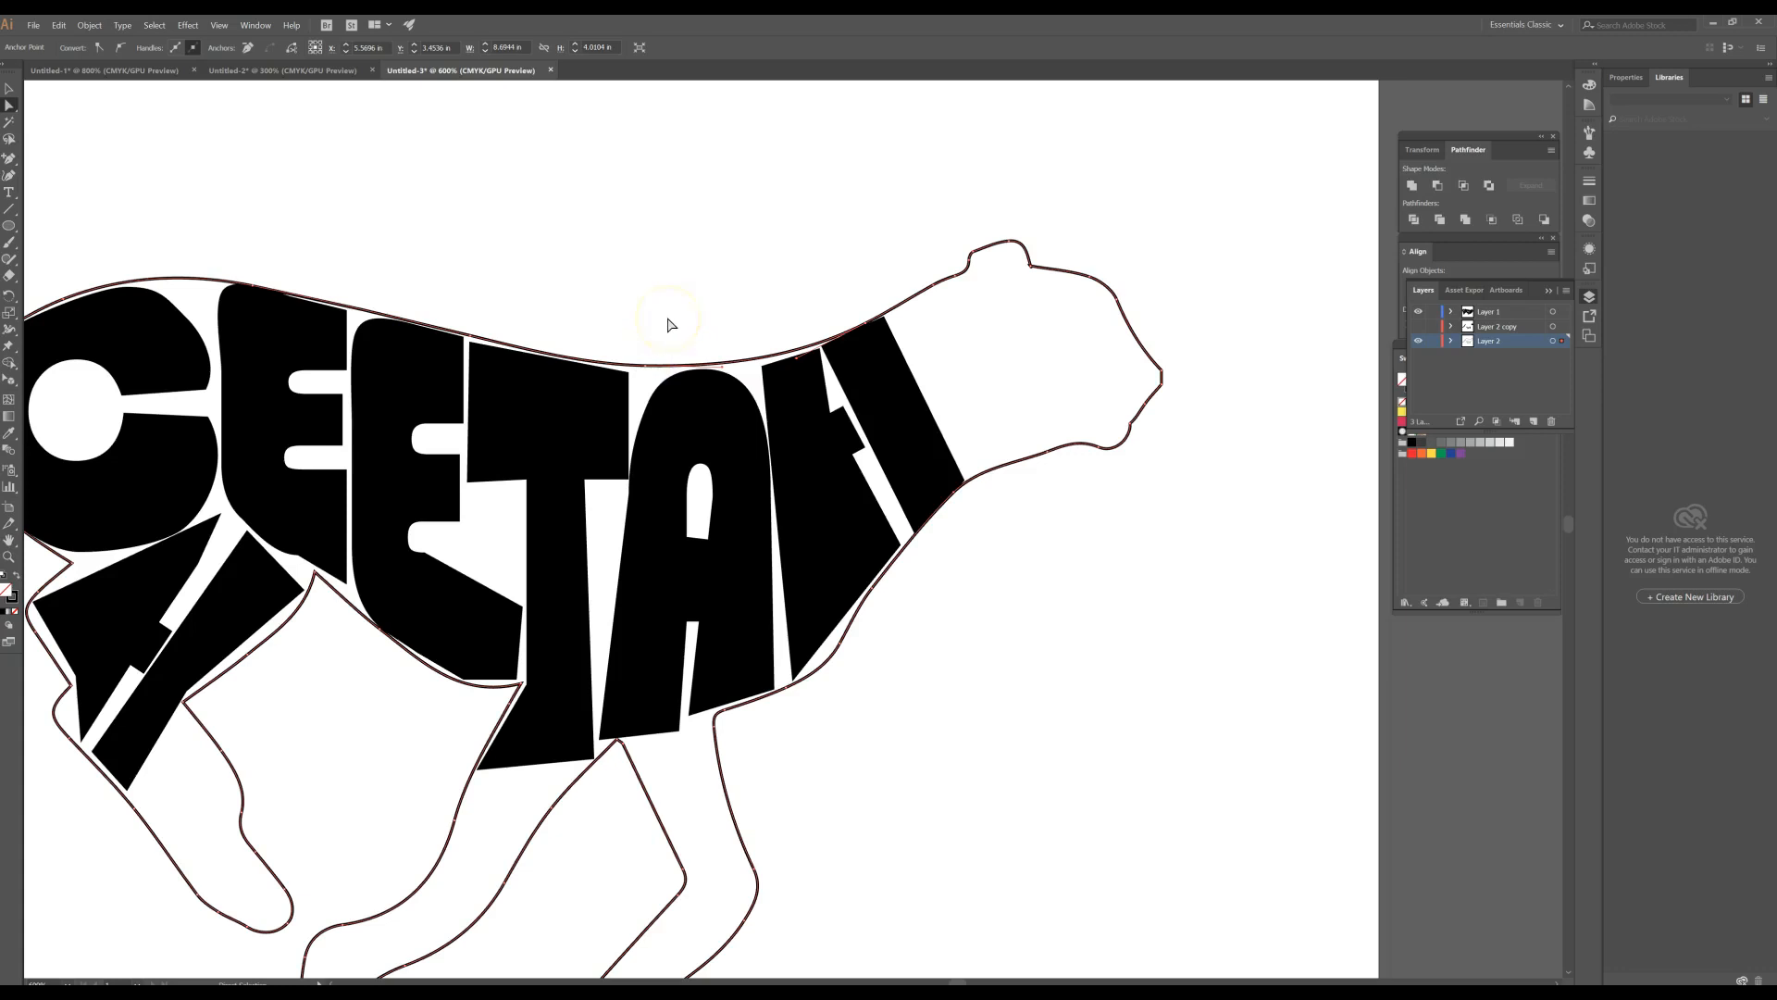
key(Delete)
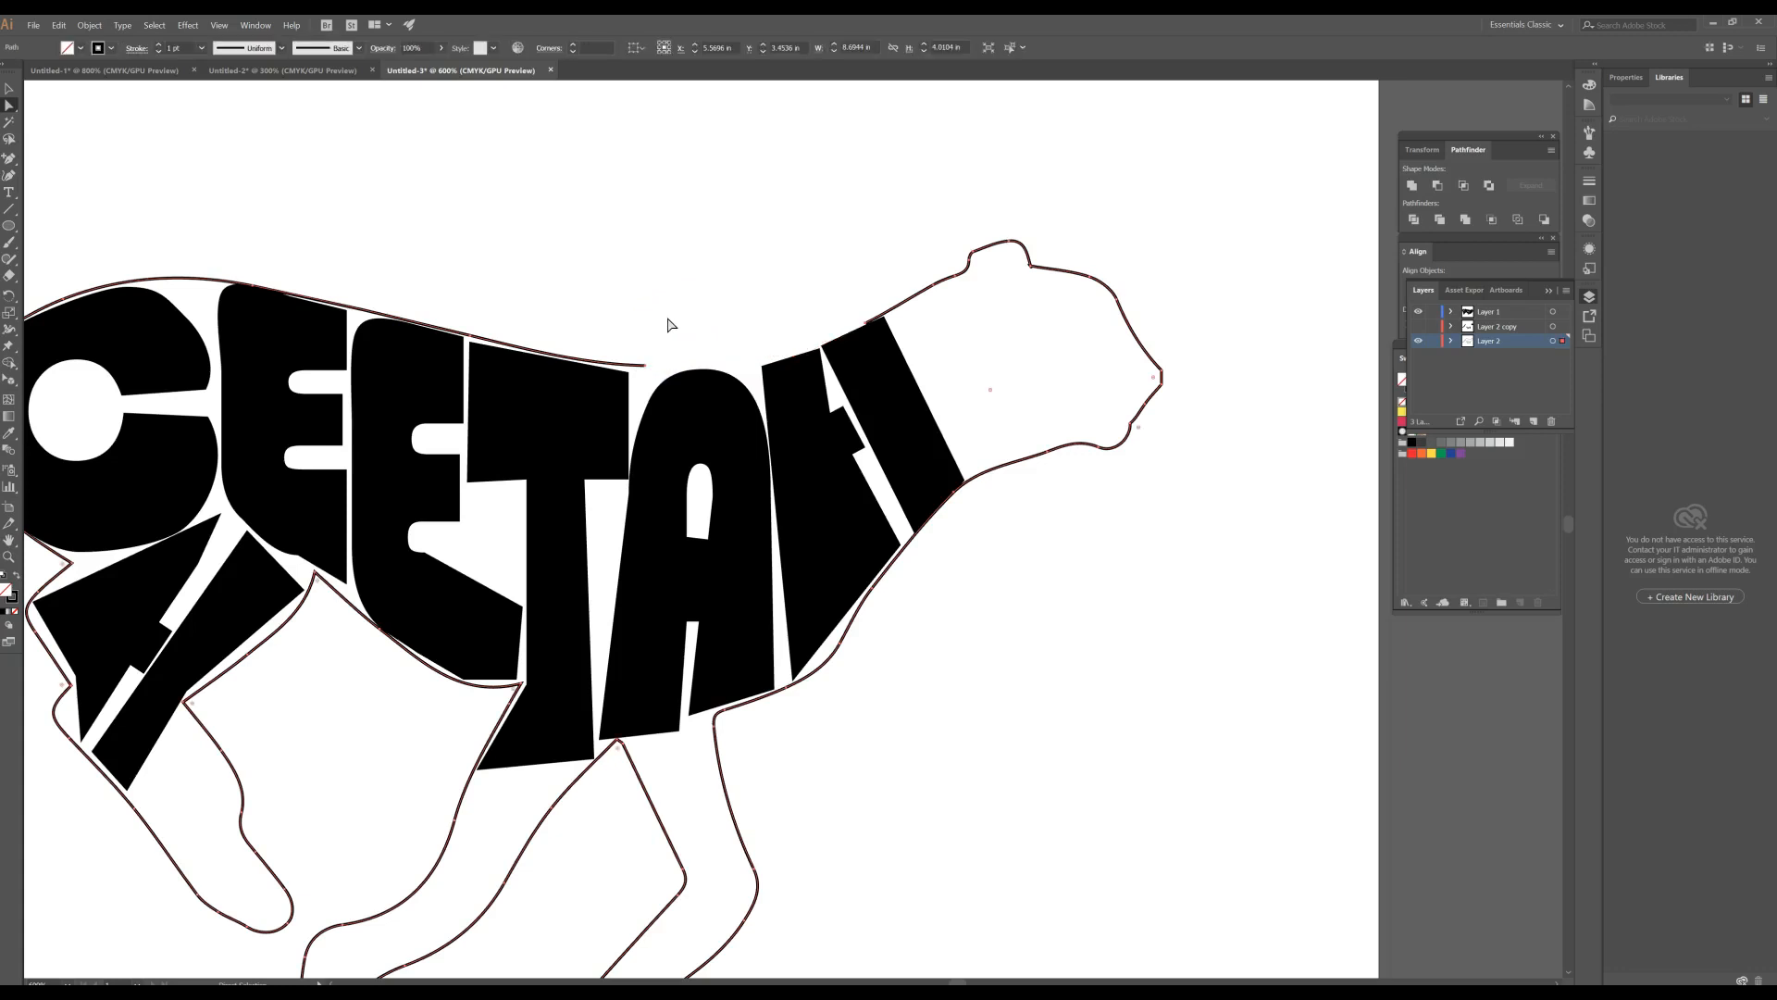
click(670, 321)
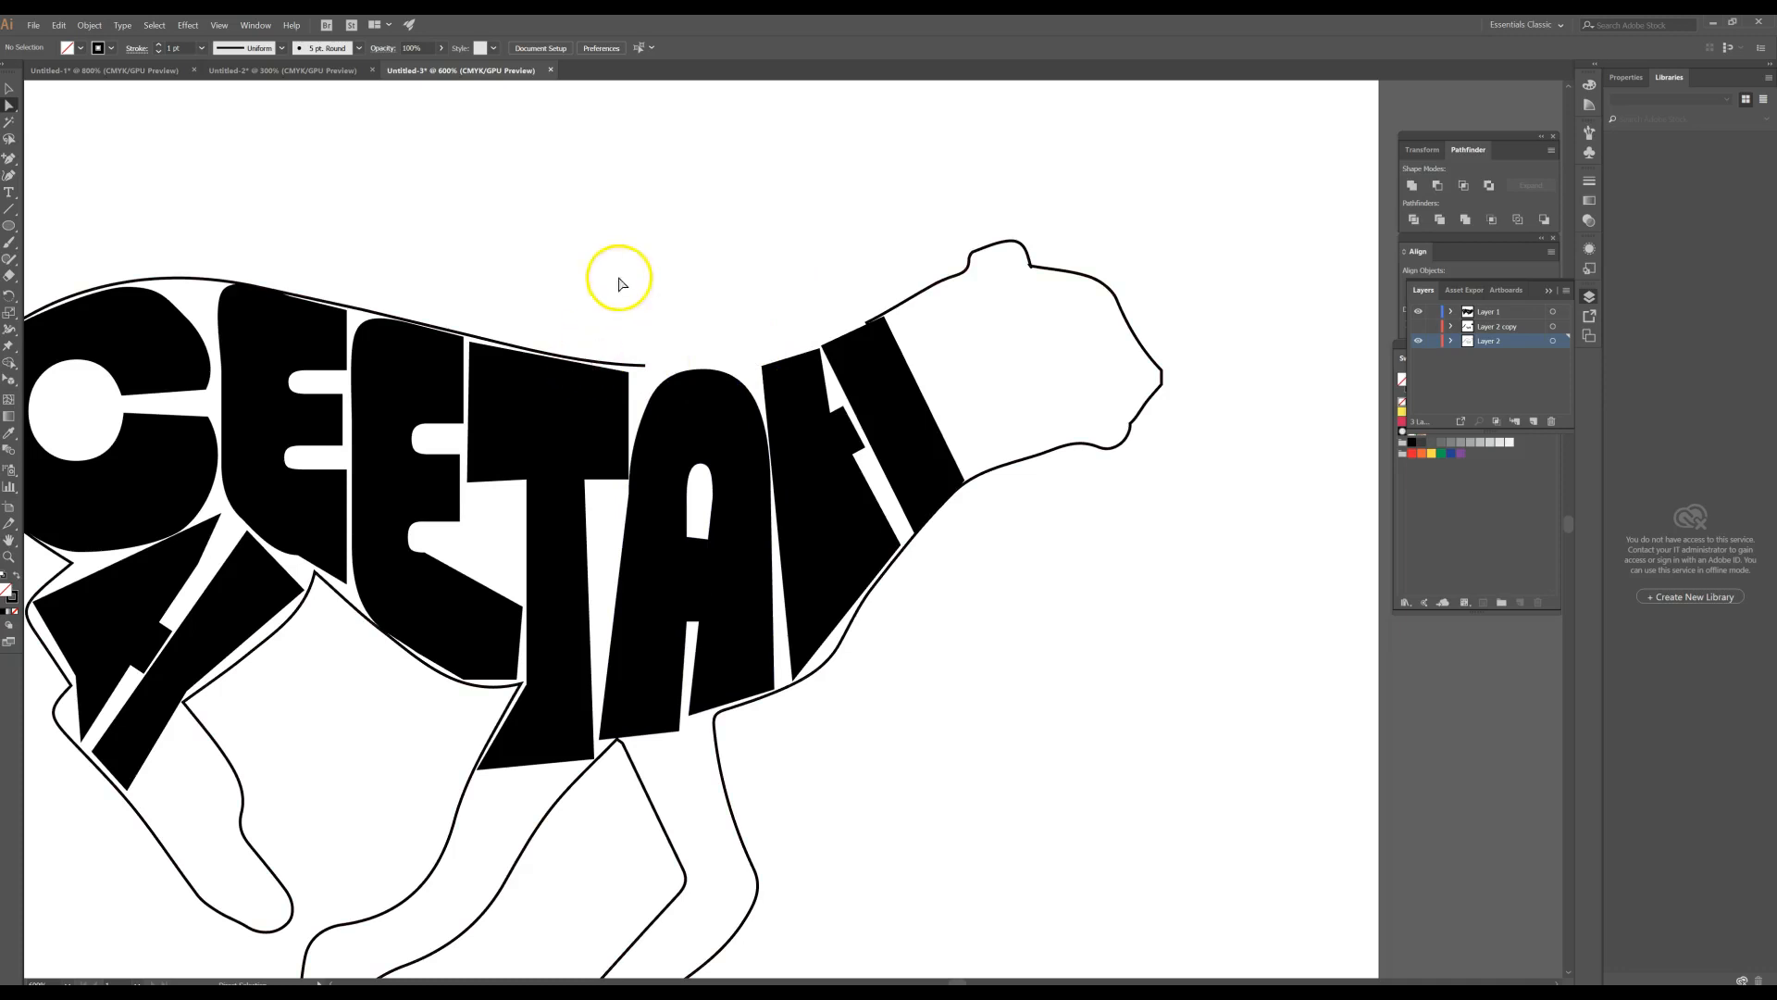
- Delete the back outline segment running along the top of the T
click(628, 366)
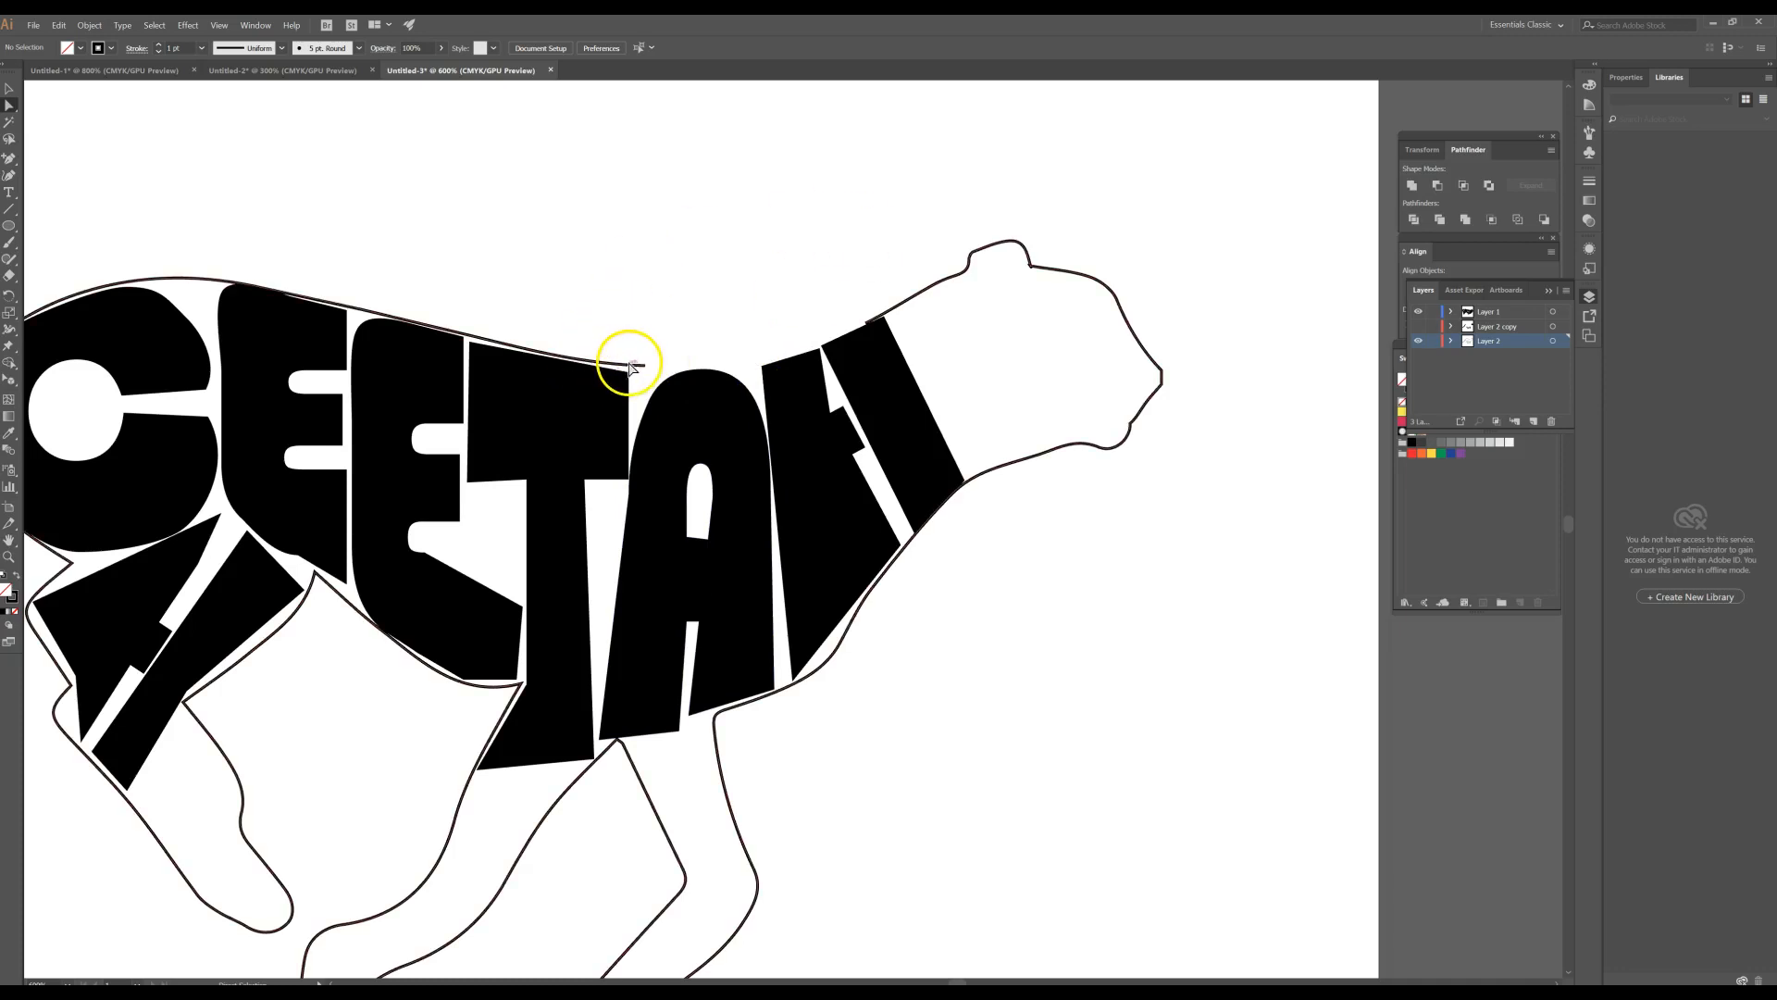
click(623, 330)
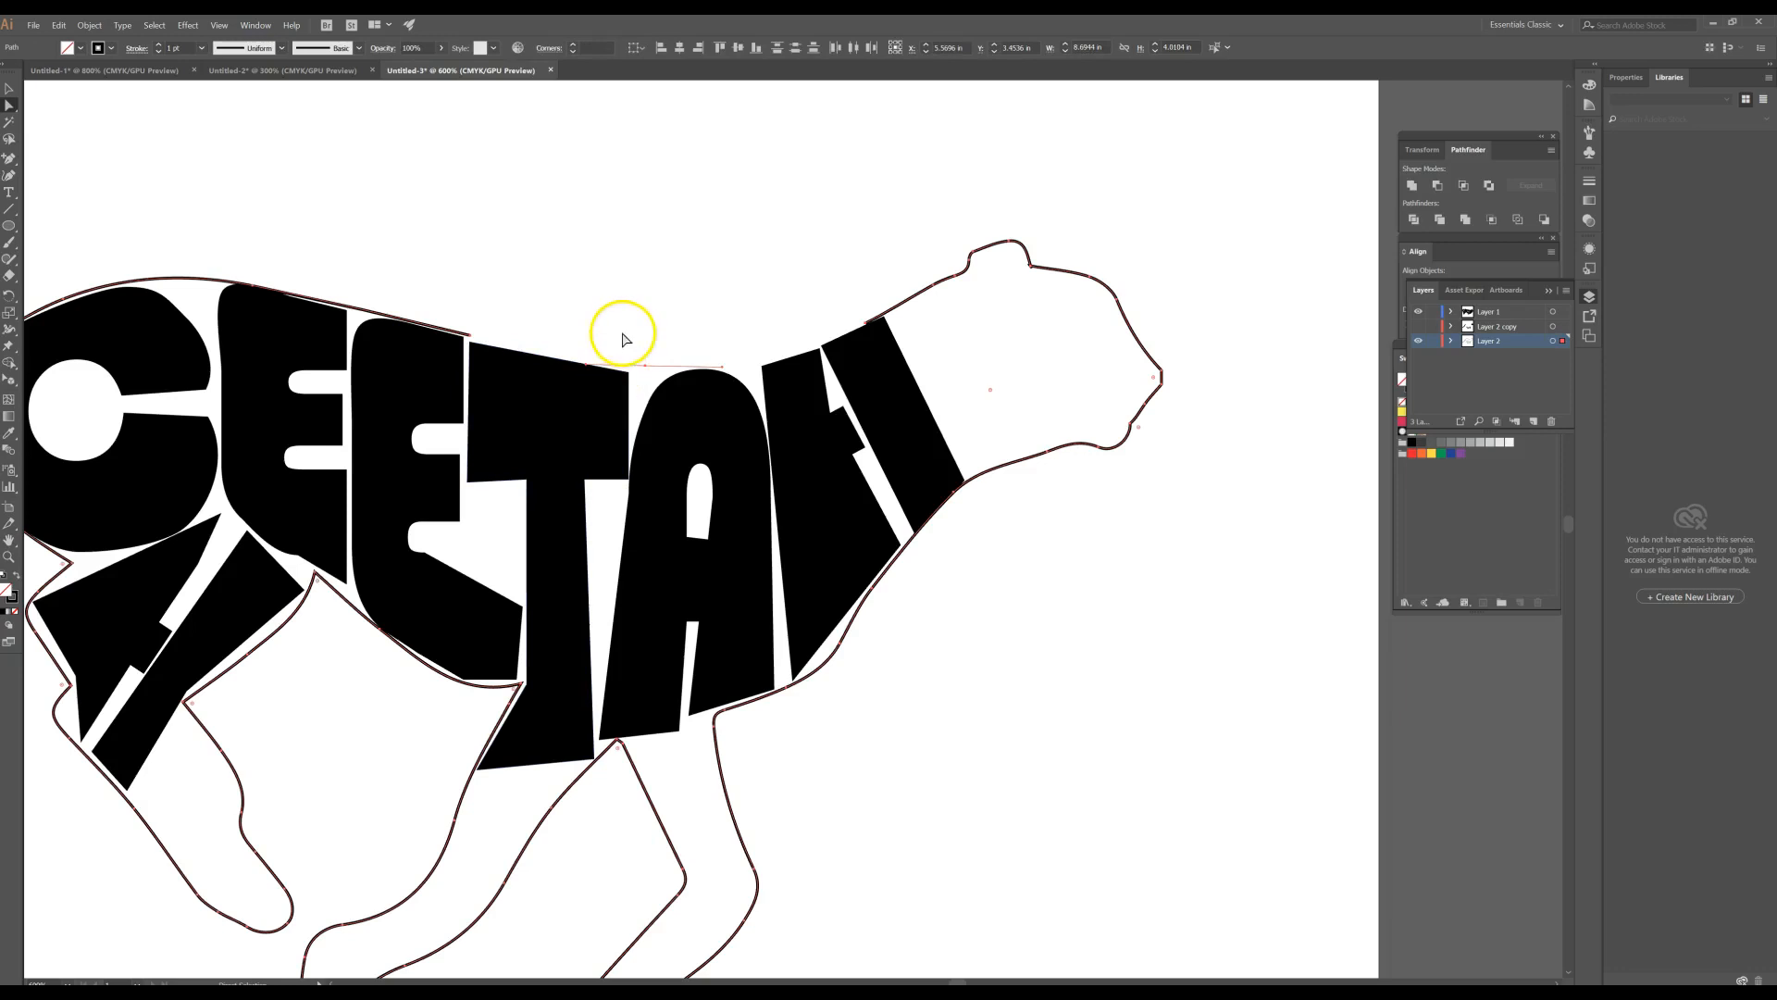
click(663, 375)
key(Delete)
- Delete the back outline segment above the second E and clear its leftover piece beside the T
drag(574, 305, 717, 245)
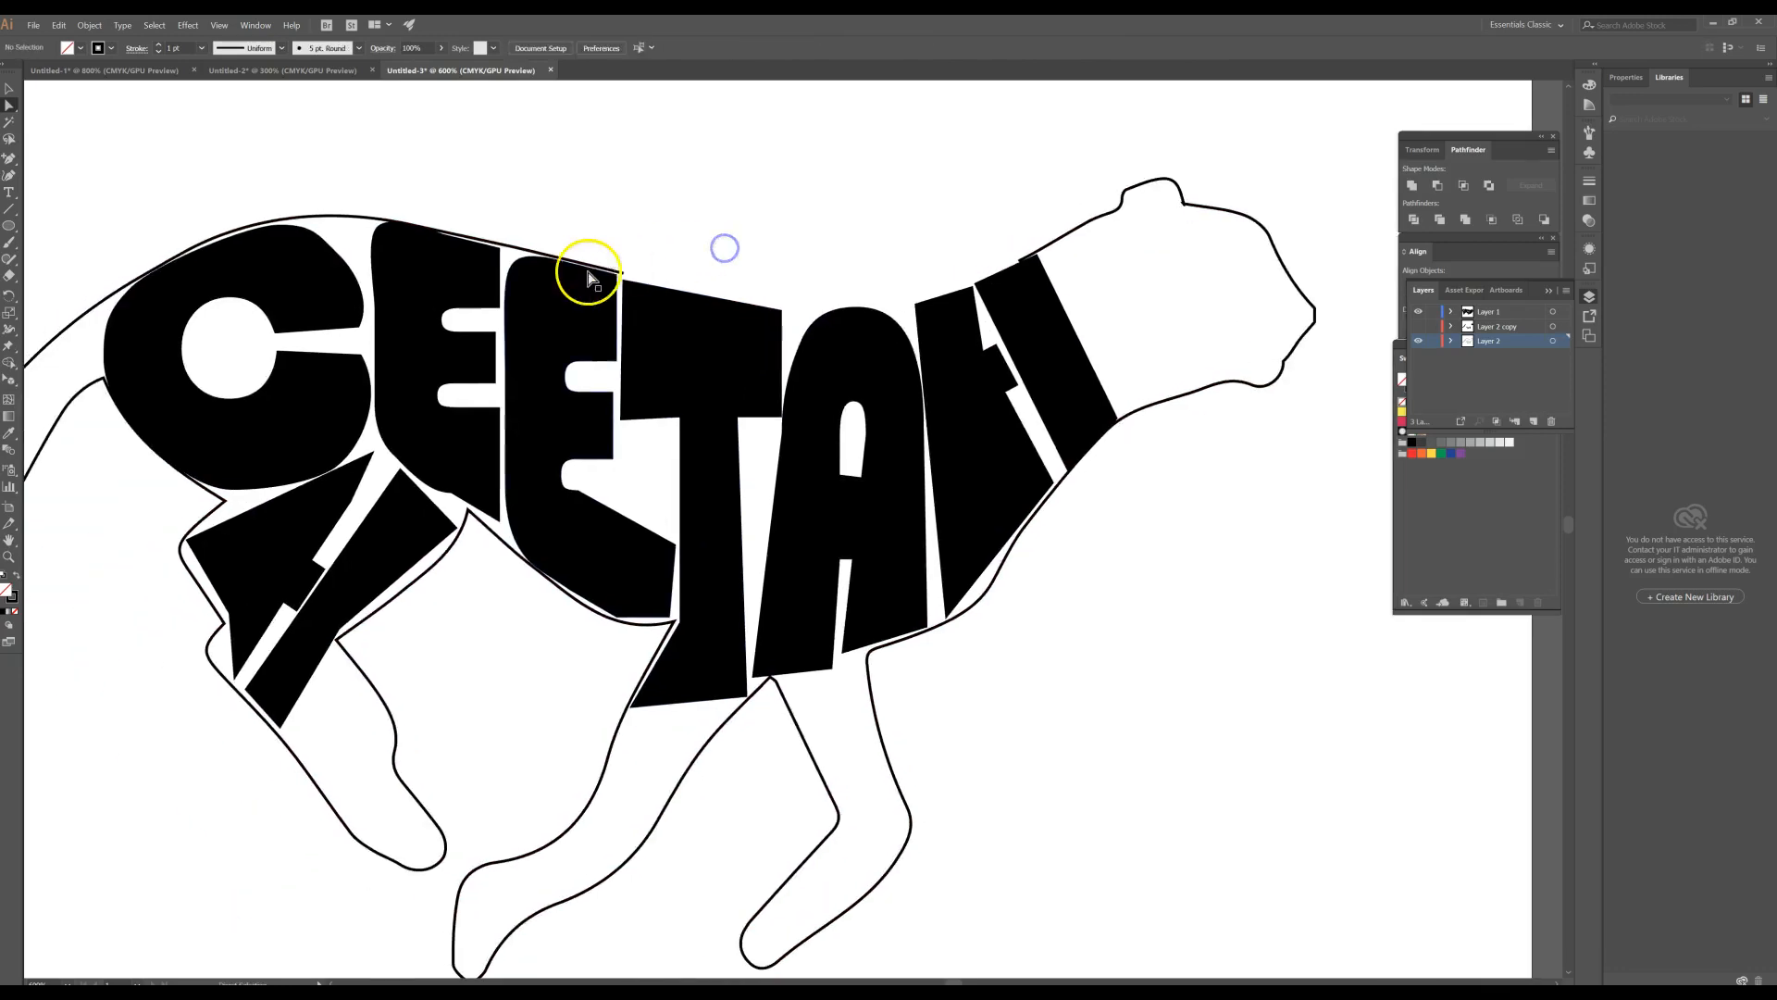
click(544, 252)
key(Delete)
click(585, 218)
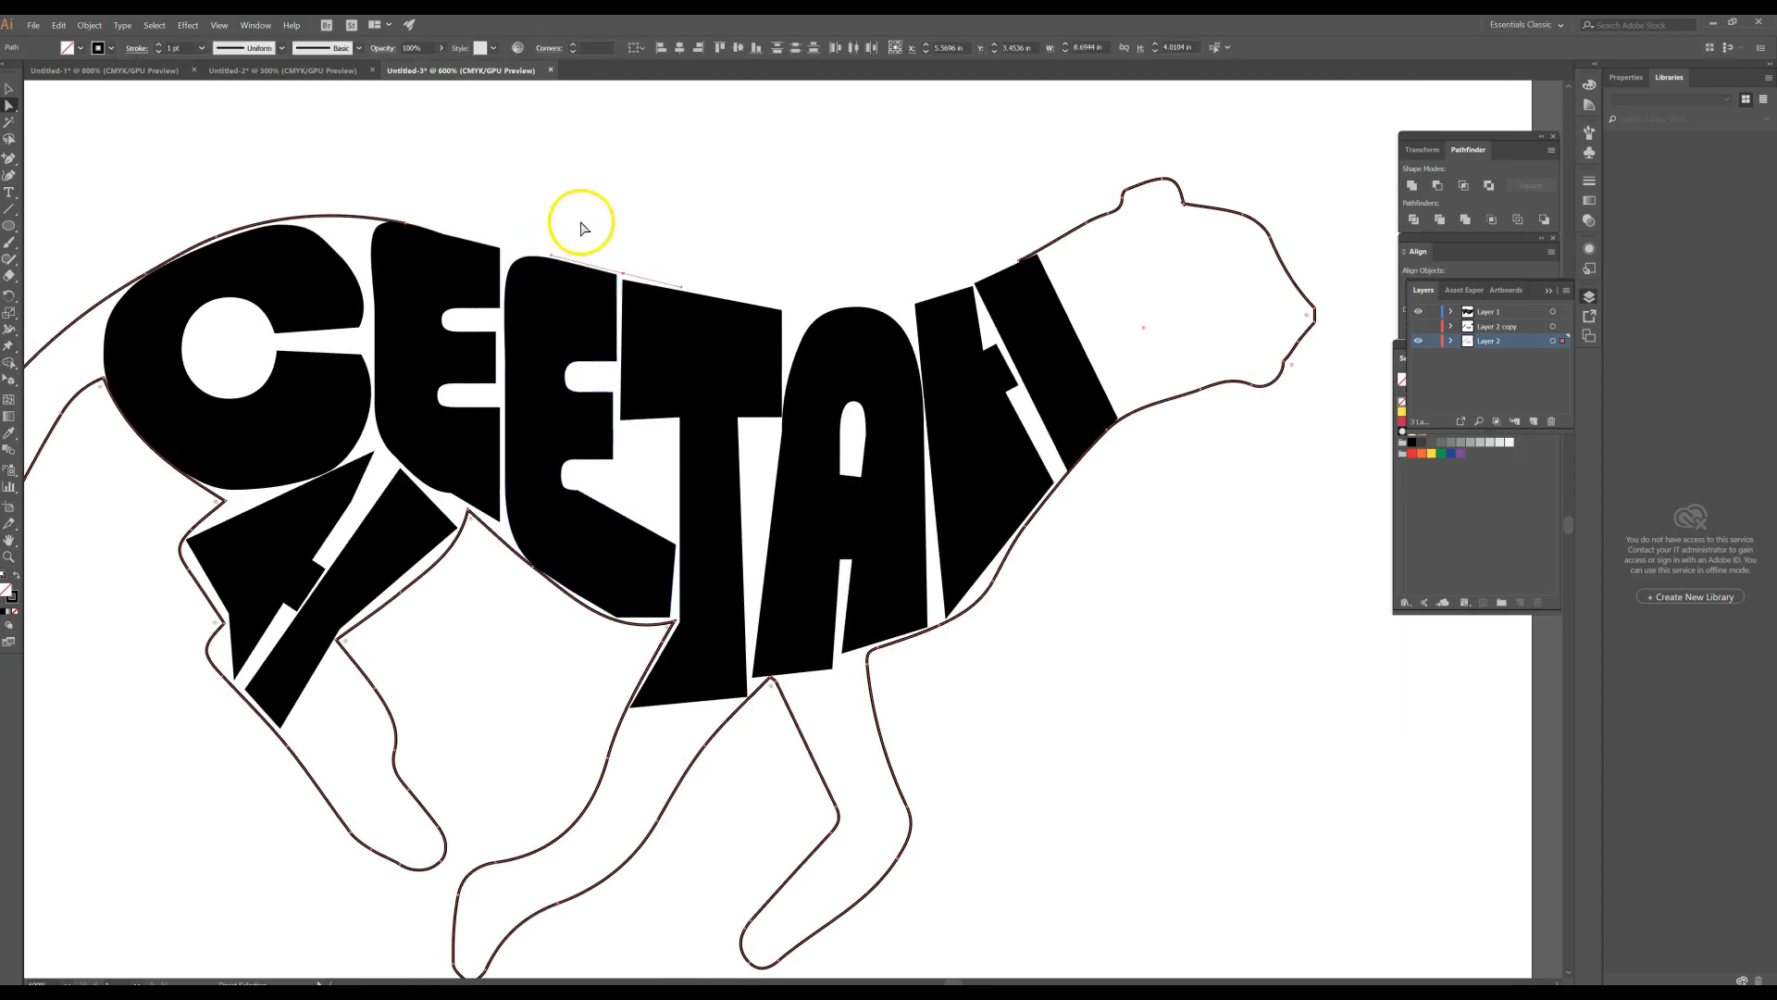
click(621, 272)
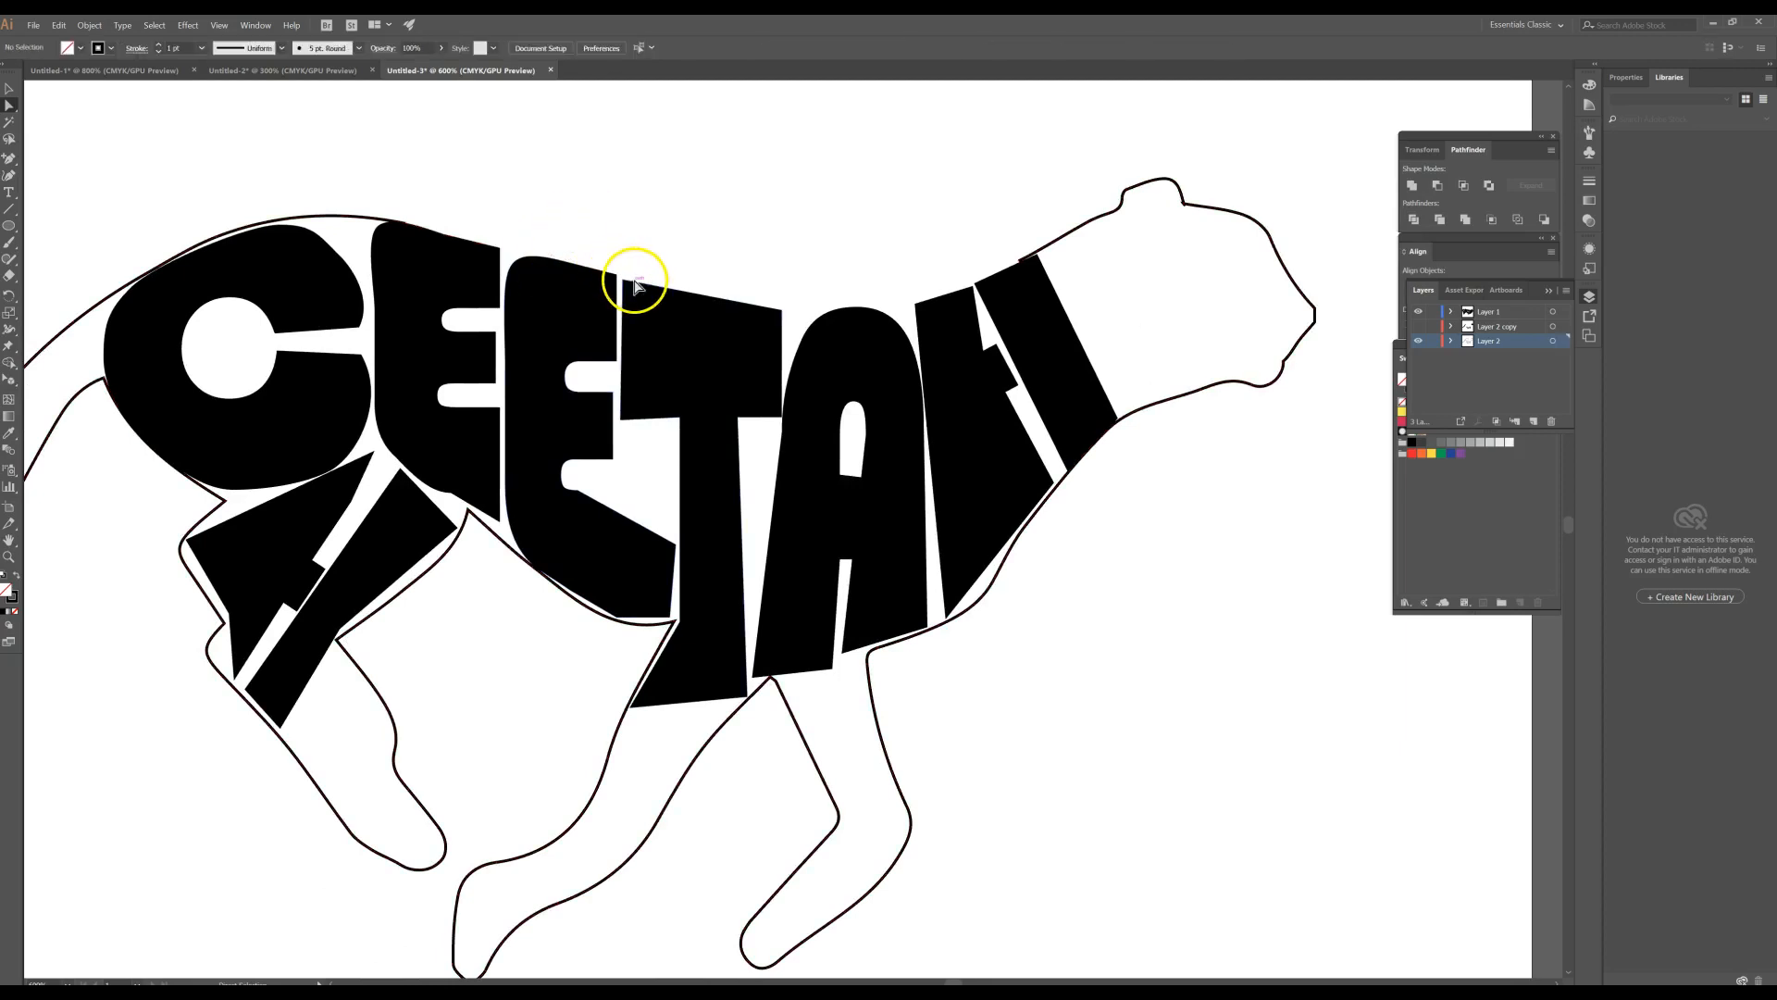
click(623, 274)
click(645, 178)
drag(567, 167, 670, 286)
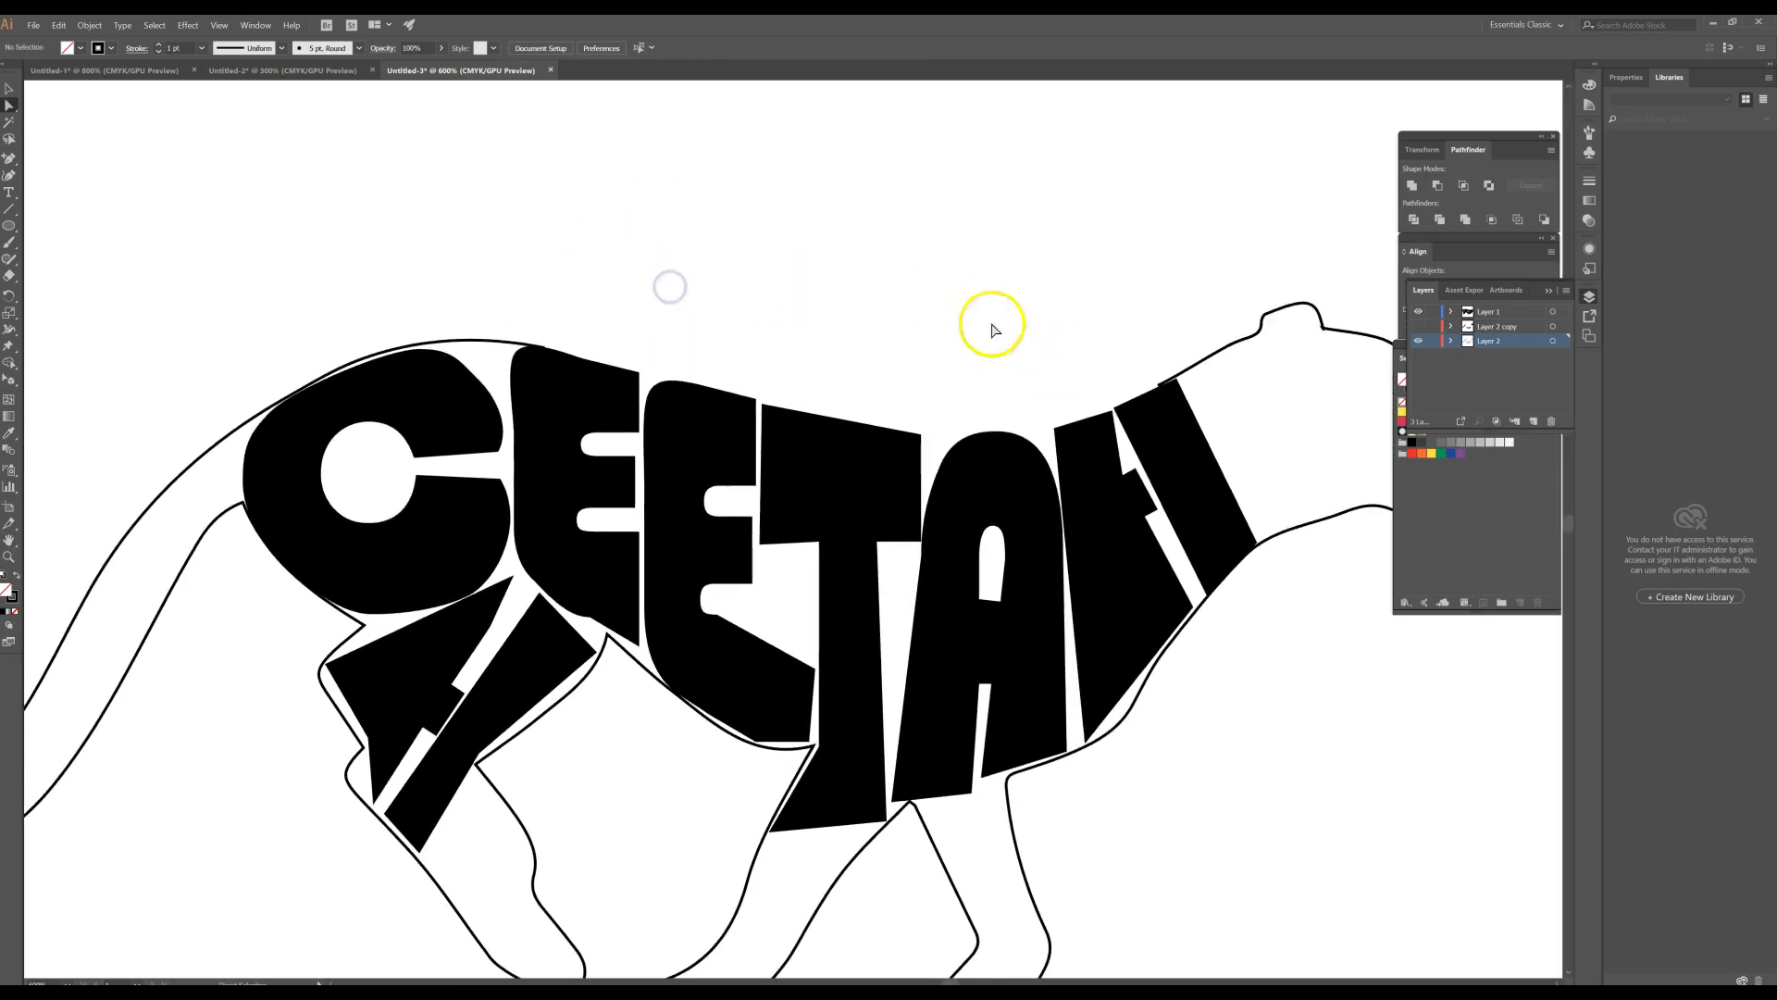
- Delete the outline segments above the first E and the C, back to the base of the tail
click(490, 344)
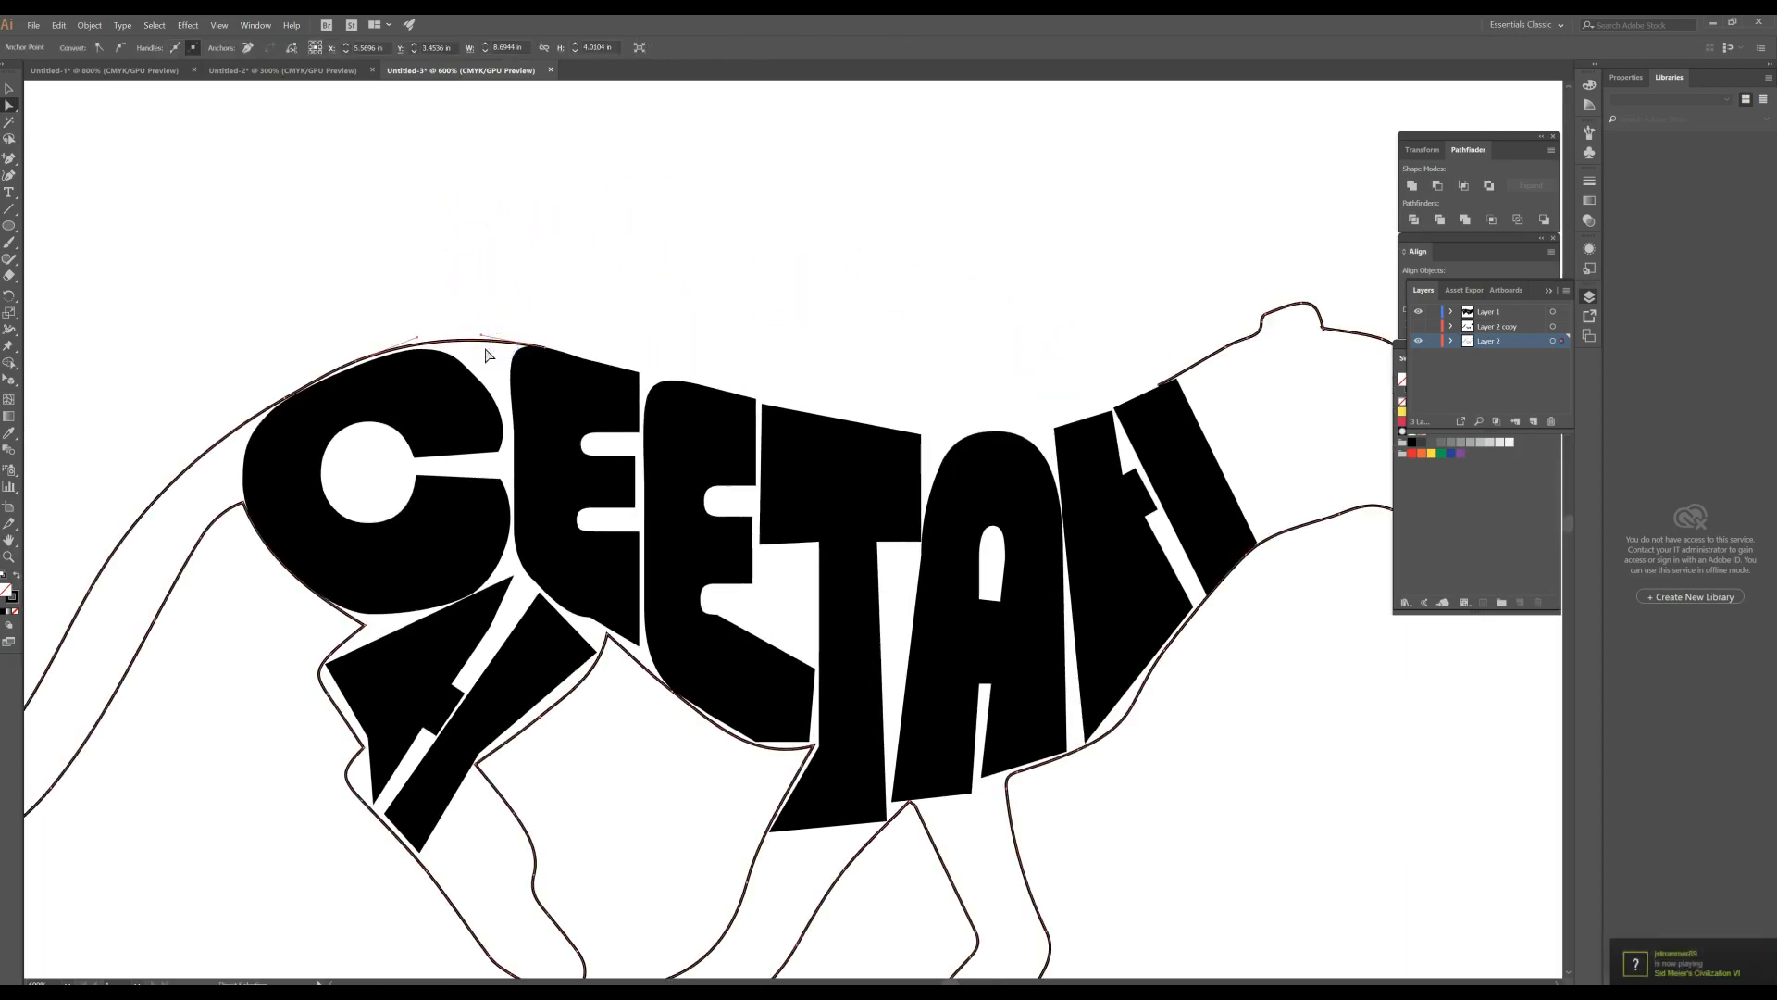
click(490, 350)
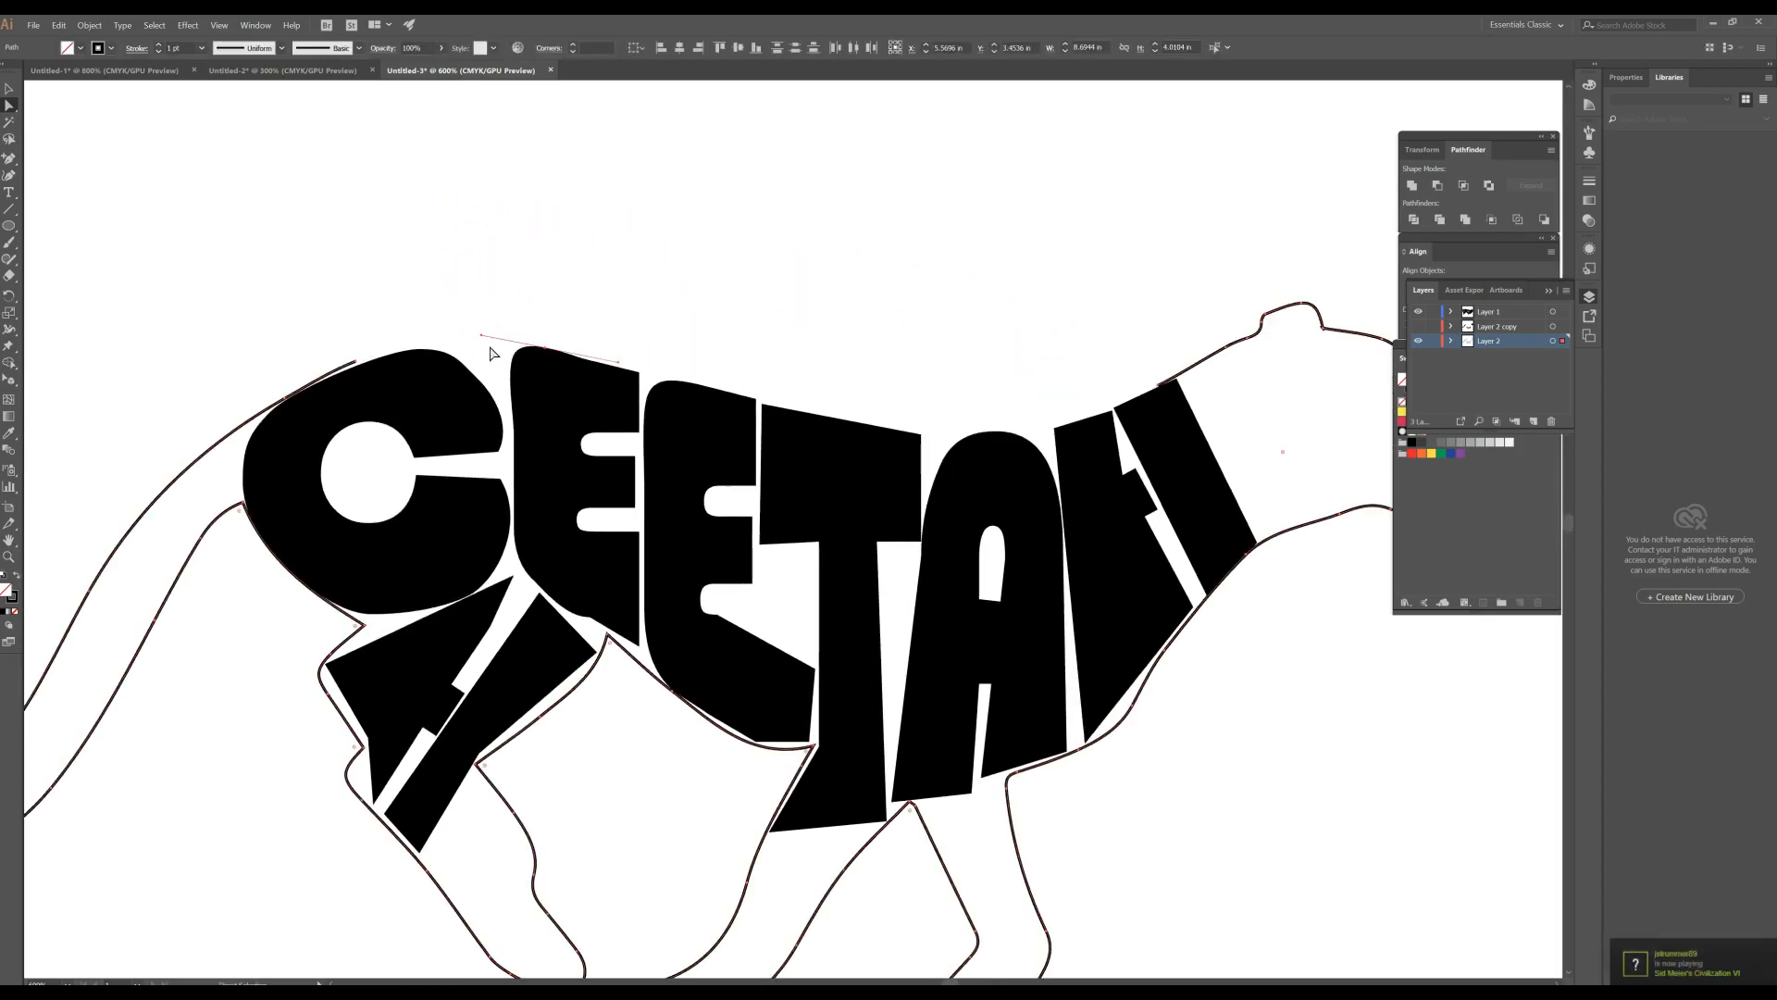
click(340, 372)
click(342, 371)
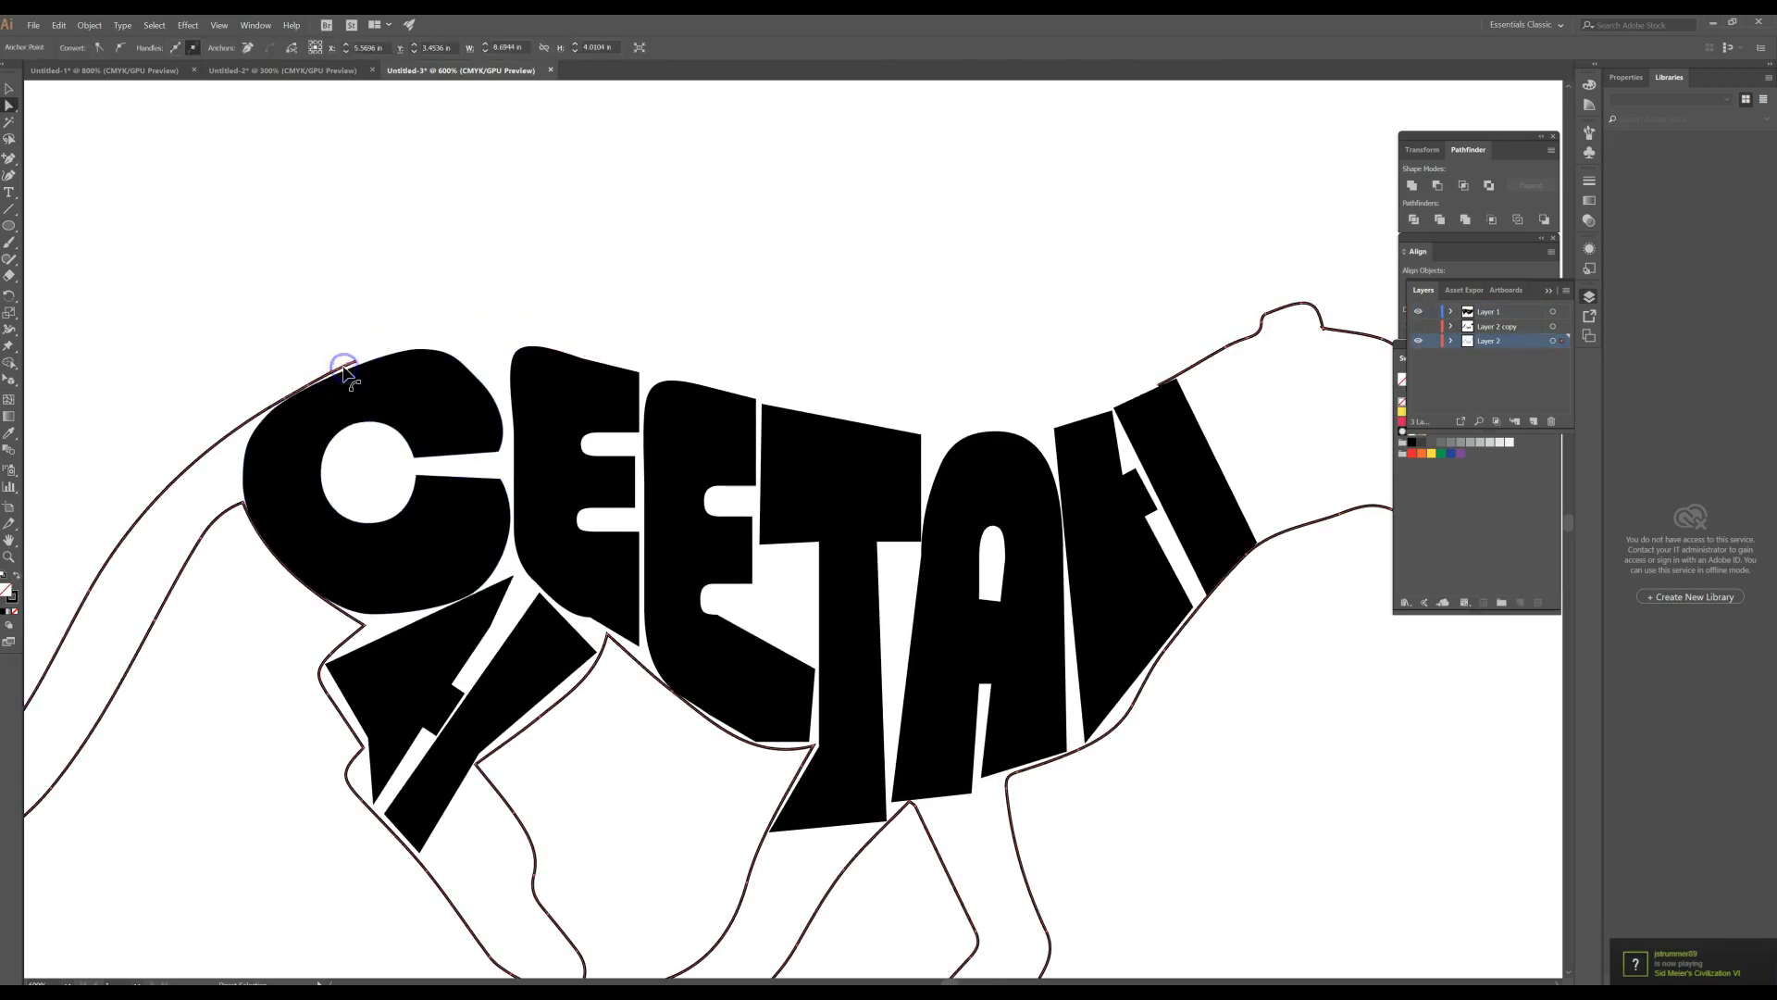
click(290, 385)
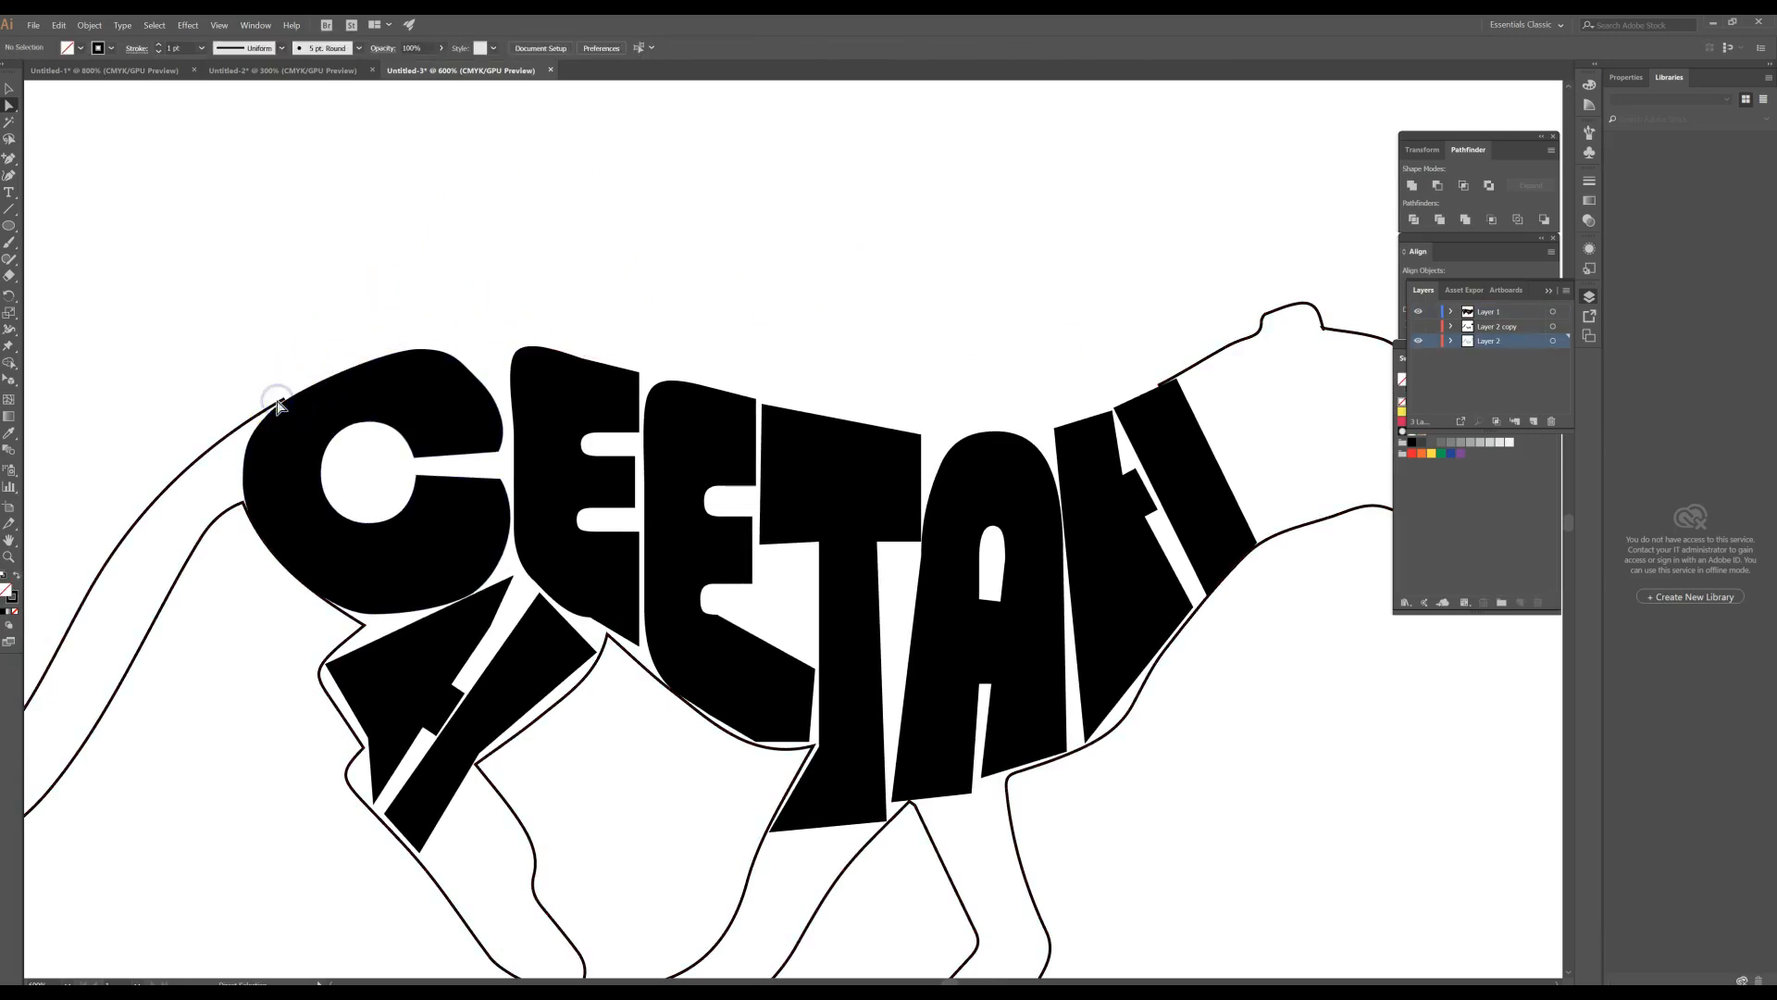
click(274, 406)
drag(317, 379, 274, 331)
click(463, 352)
- Delete the throat and chest outline segments along the lower edge of the neck H
drag(343, 338, 28, 345)
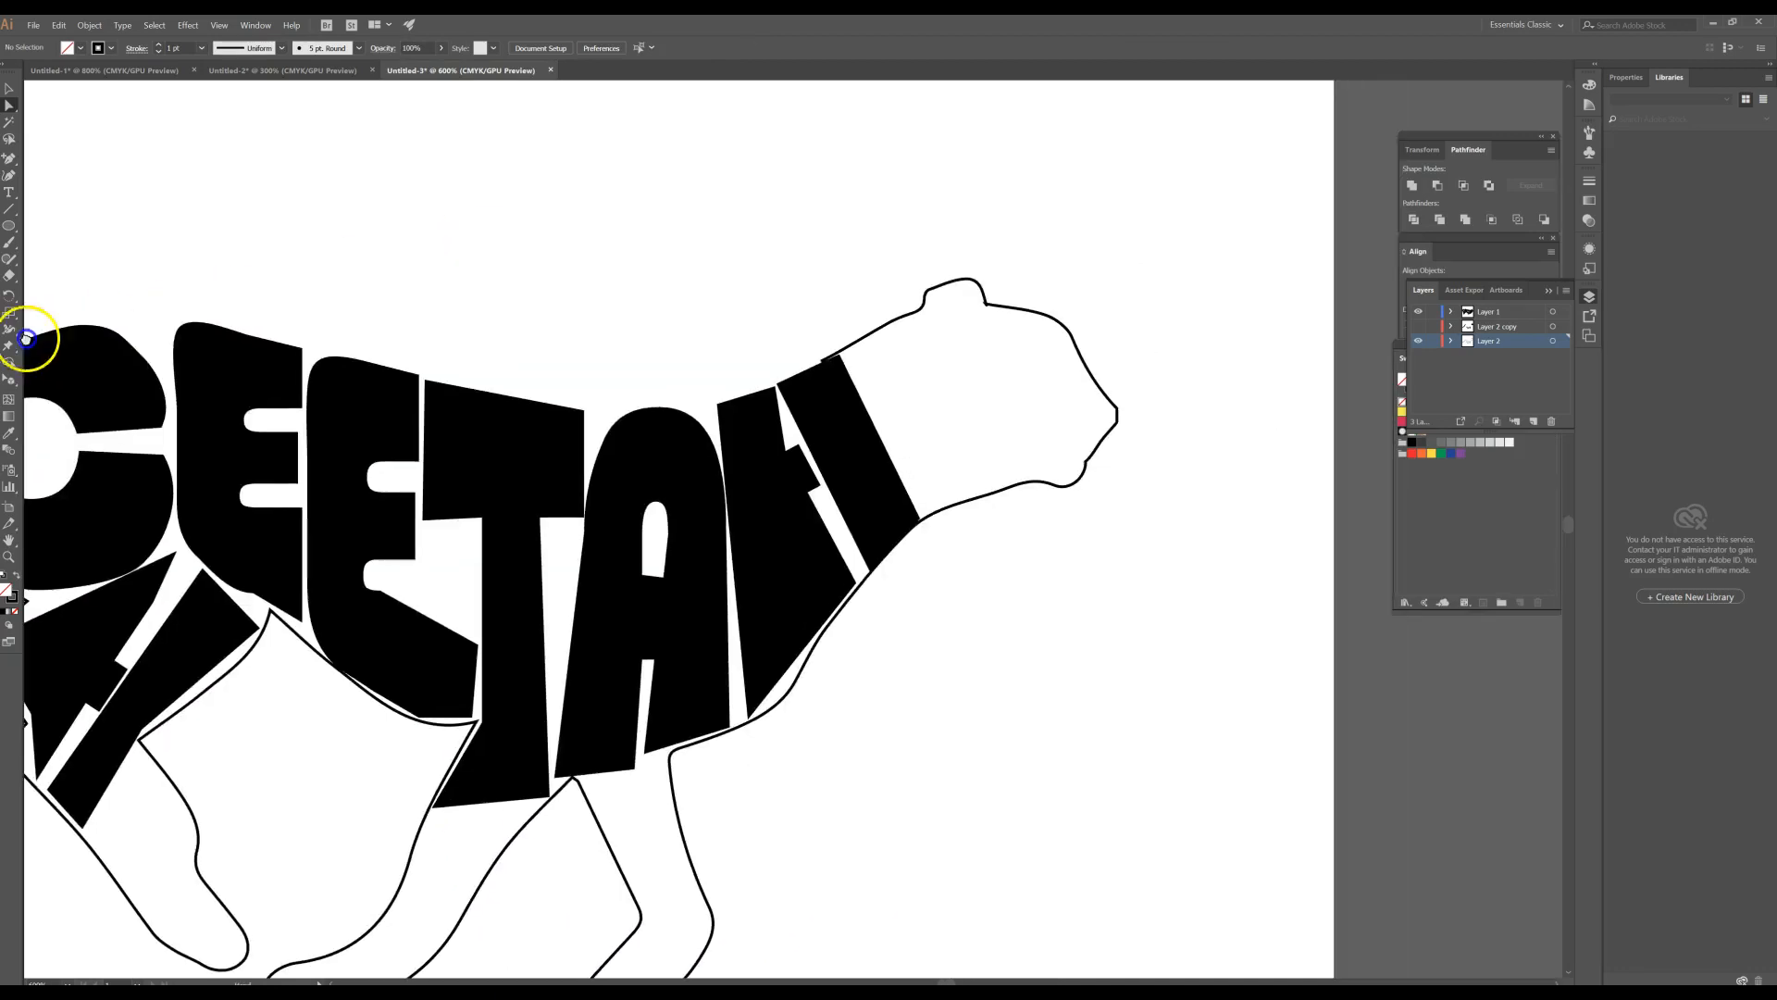
click(867, 578)
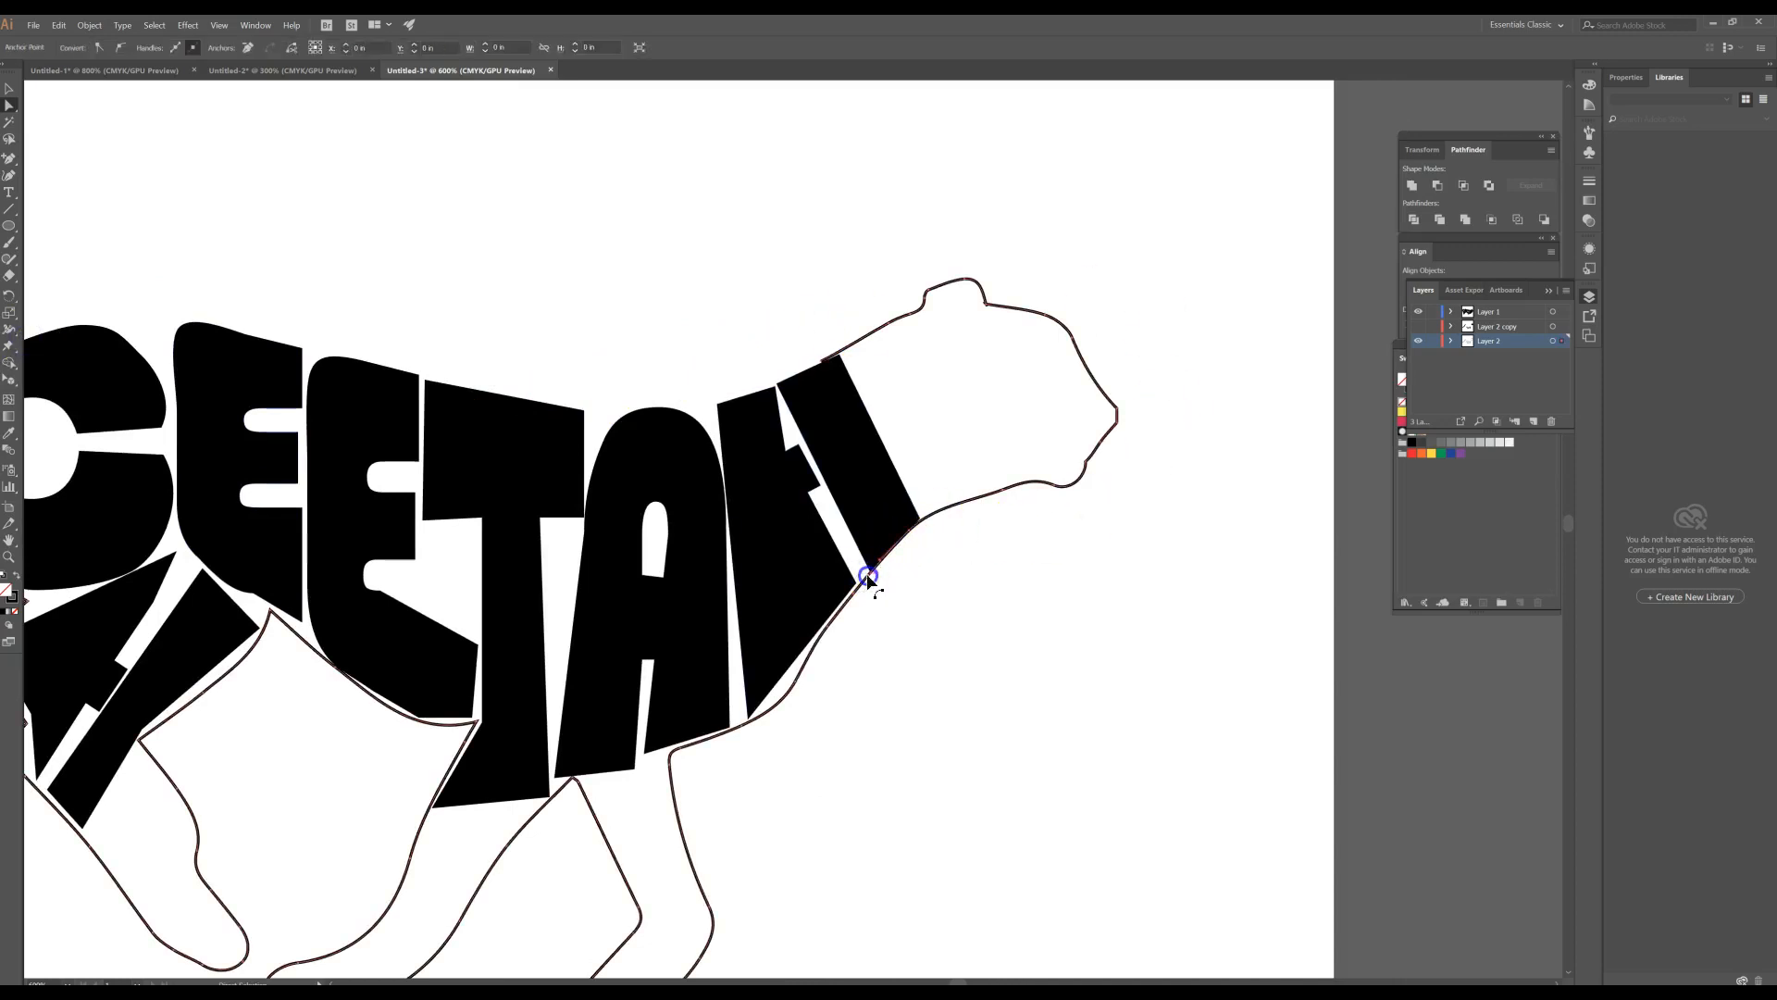
key(Delete)
click(858, 606)
click(827, 627)
key(Delete)
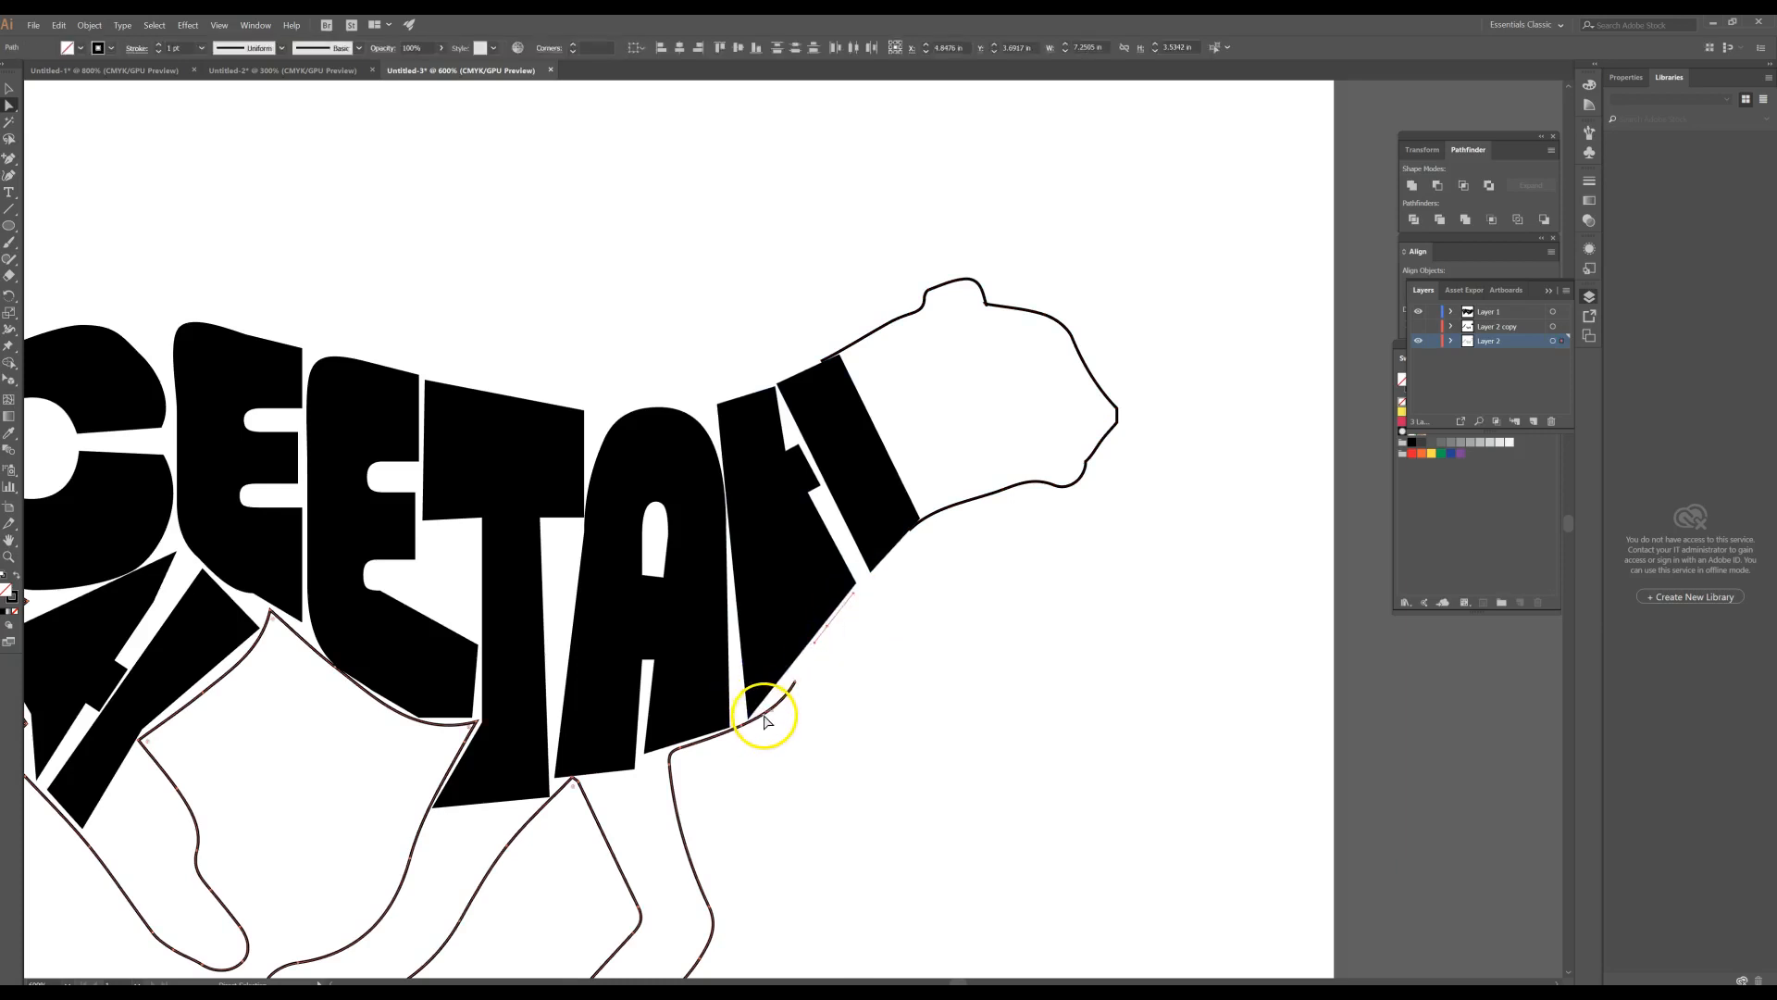
click(826, 634)
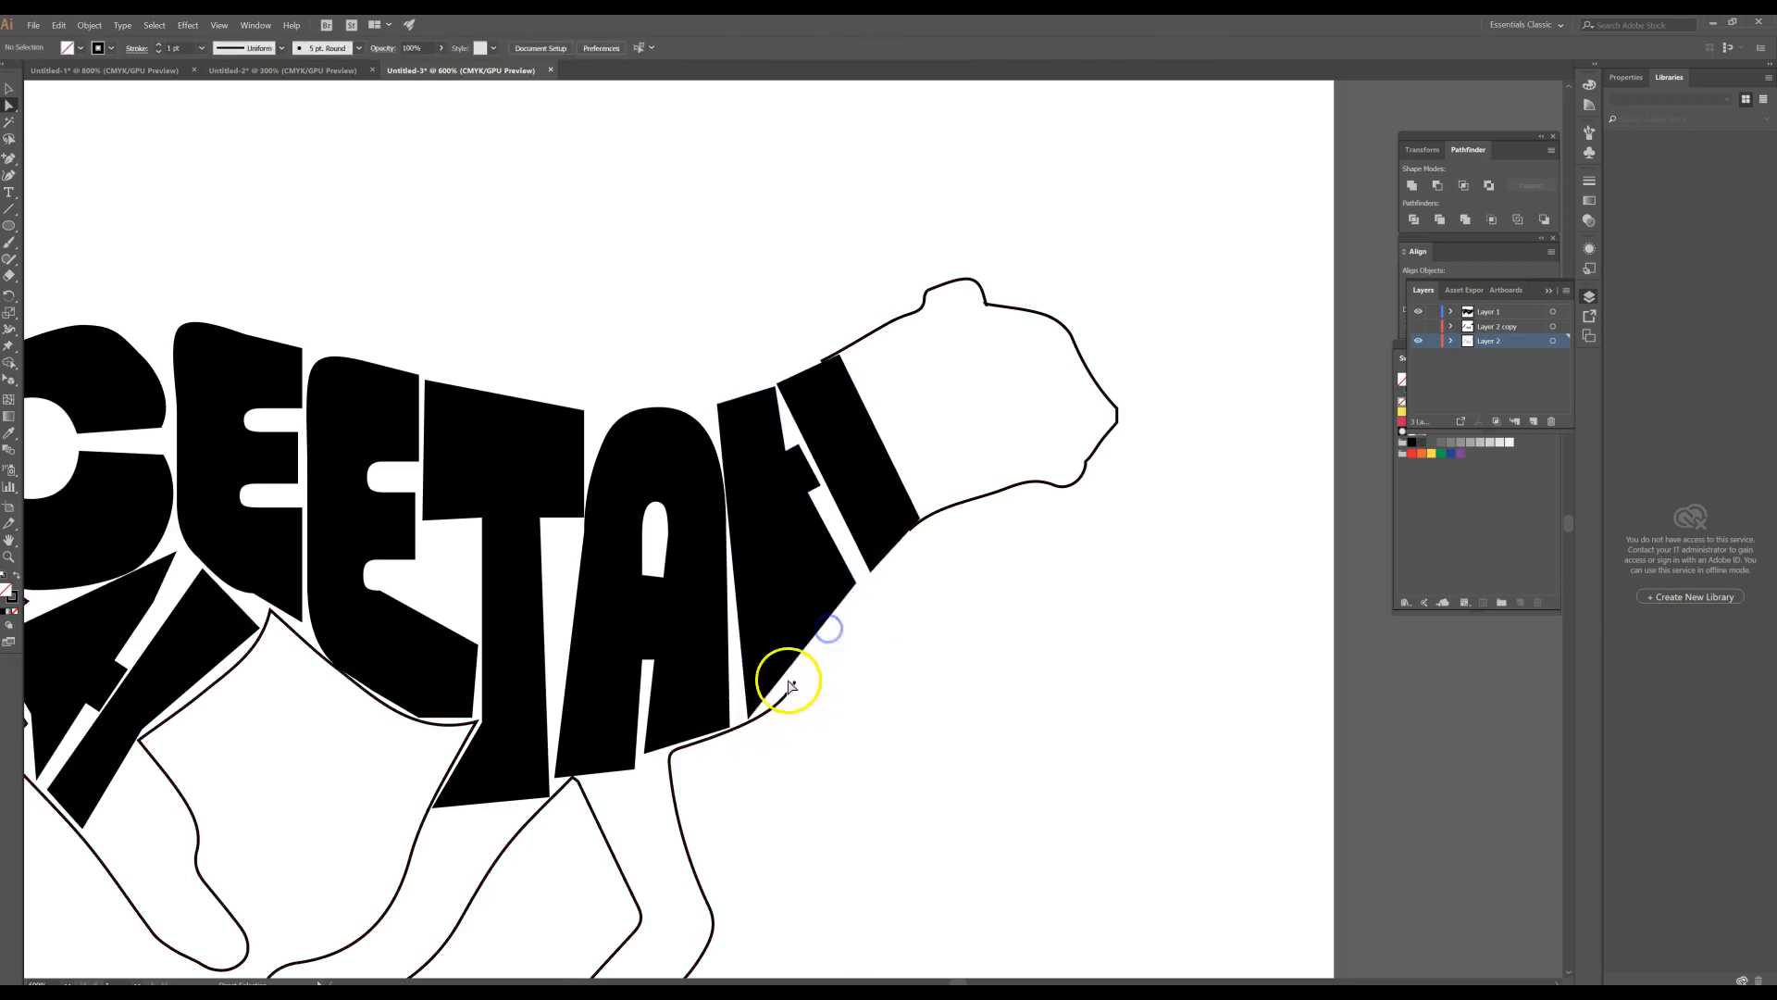
click(790, 695)
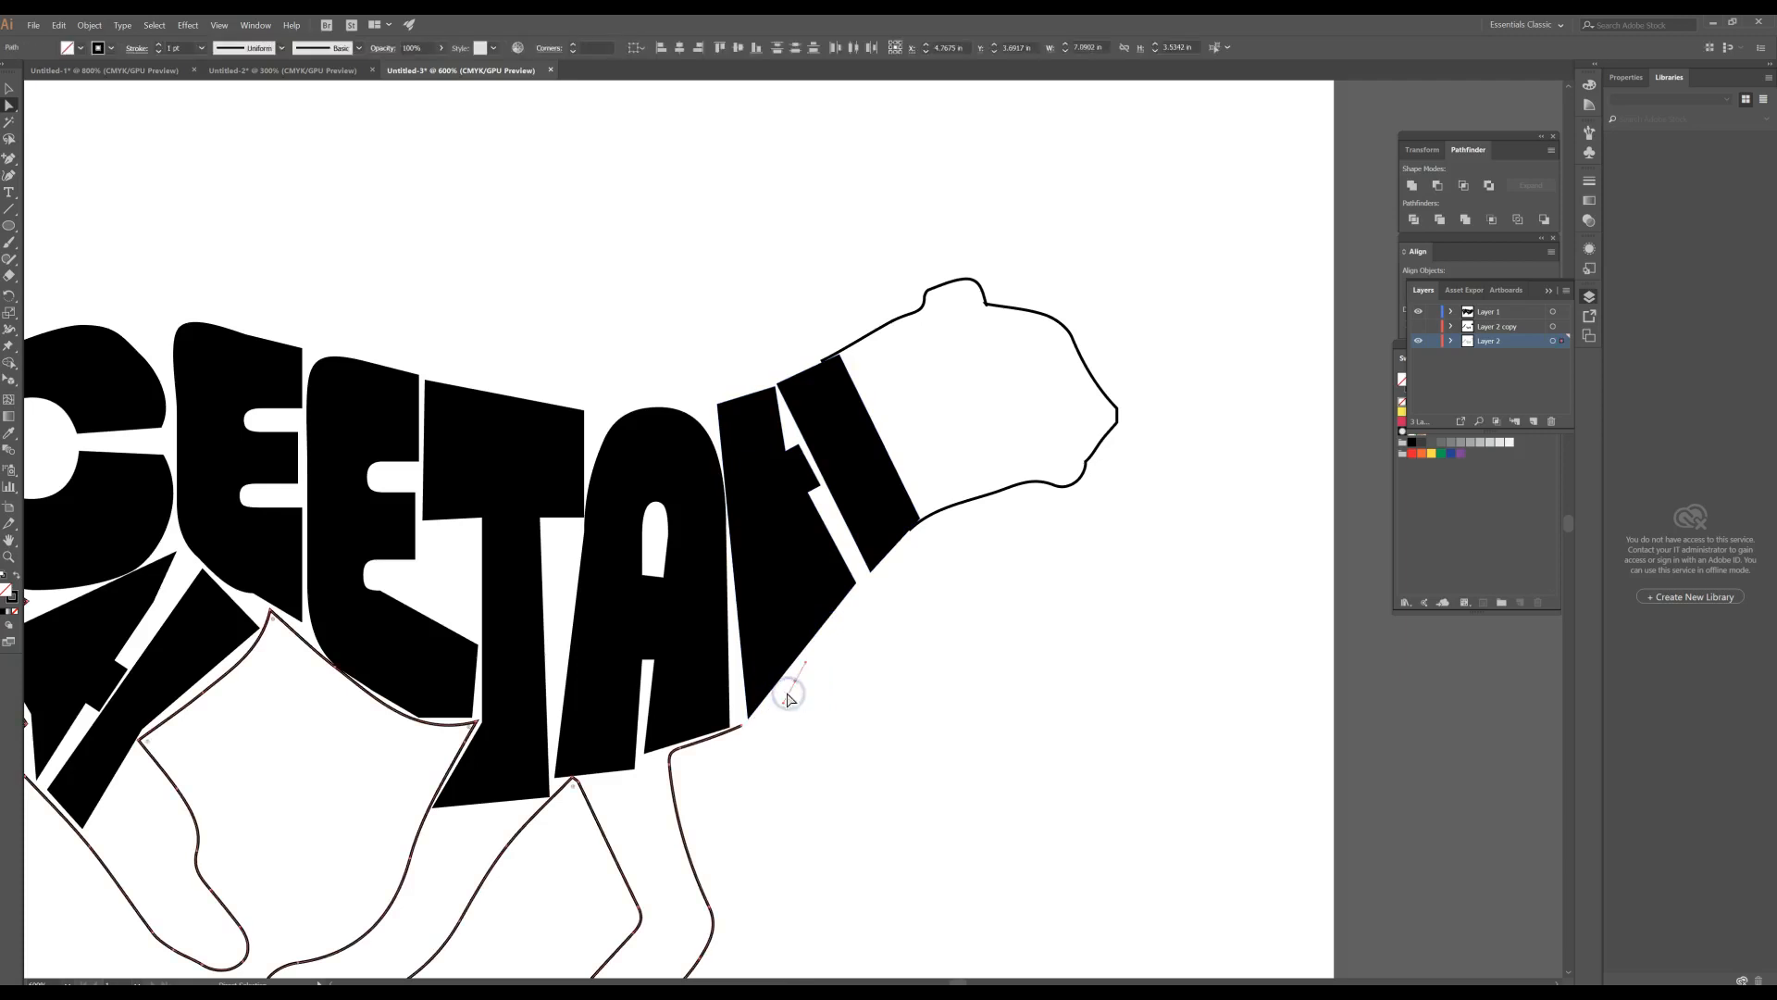
click(793, 689)
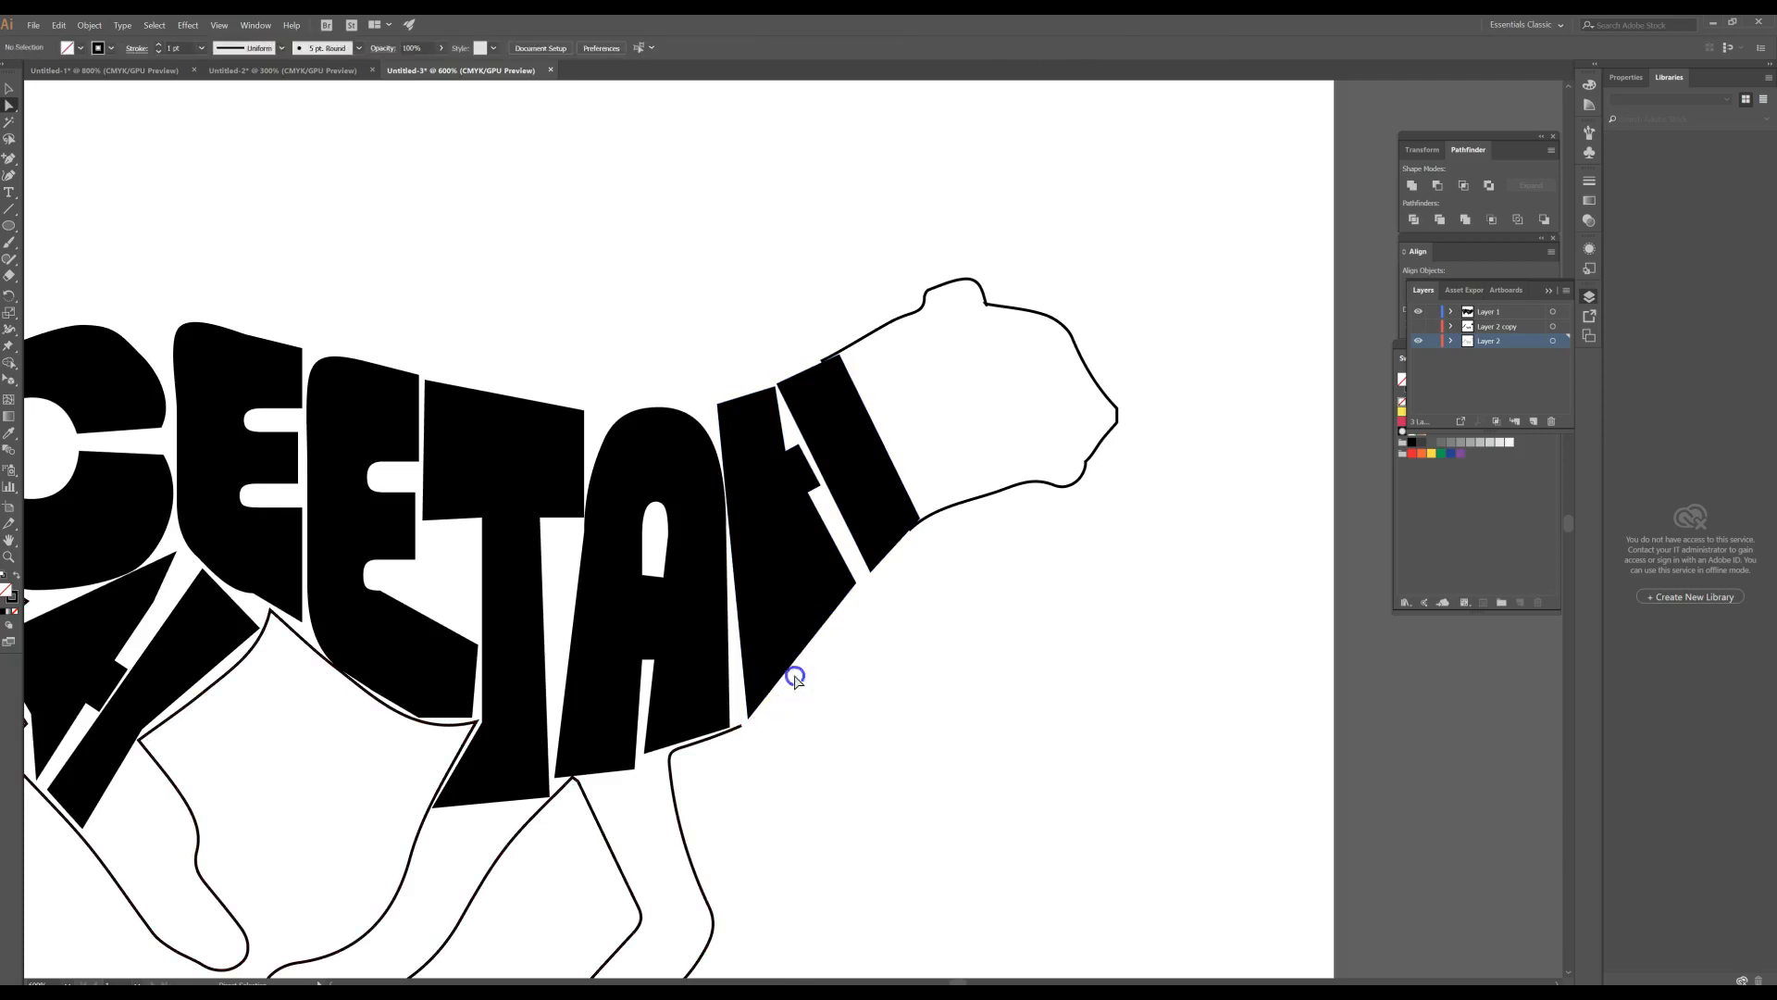
- Delete the outline pieces beneath the A, from the chest to the junction of the two front legs
click(738, 729)
key(Delete)
click(737, 743)
click(685, 746)
key(Delete)
click(699, 766)
click(574, 787)
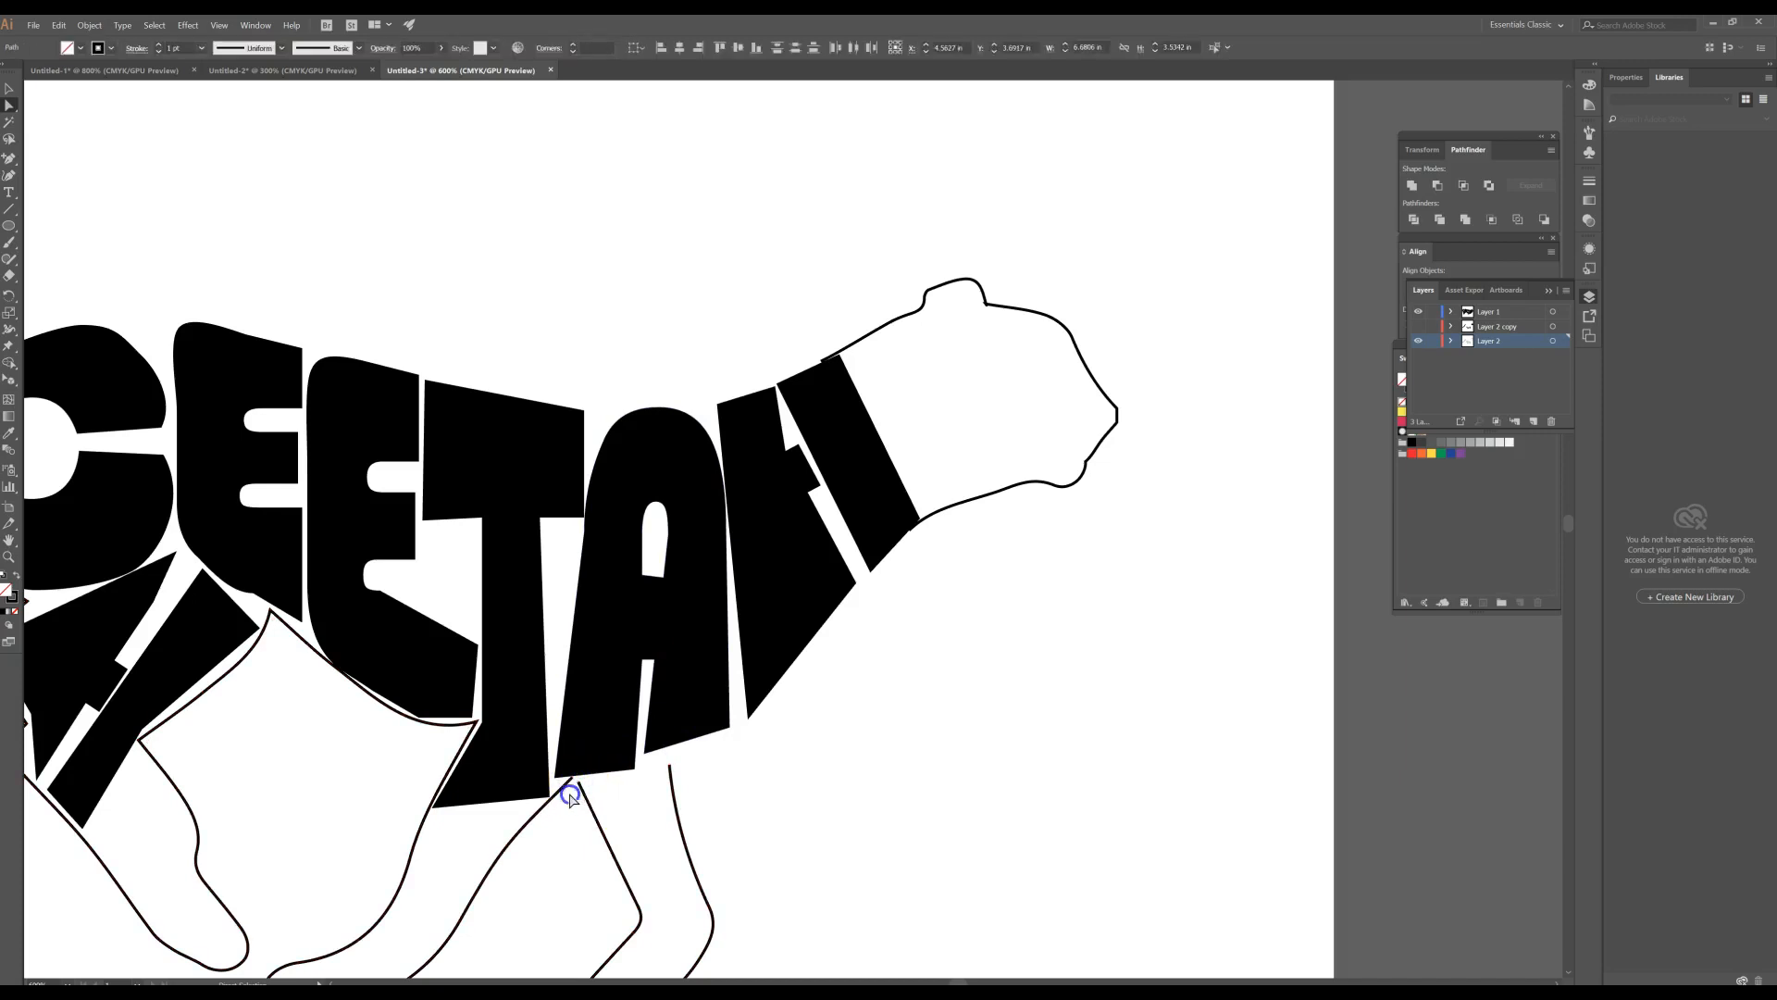
- Delete the front leg's outline segments along the slanted side of the T's foot
scroll(574, 791, down, 3)
click(701, 659)
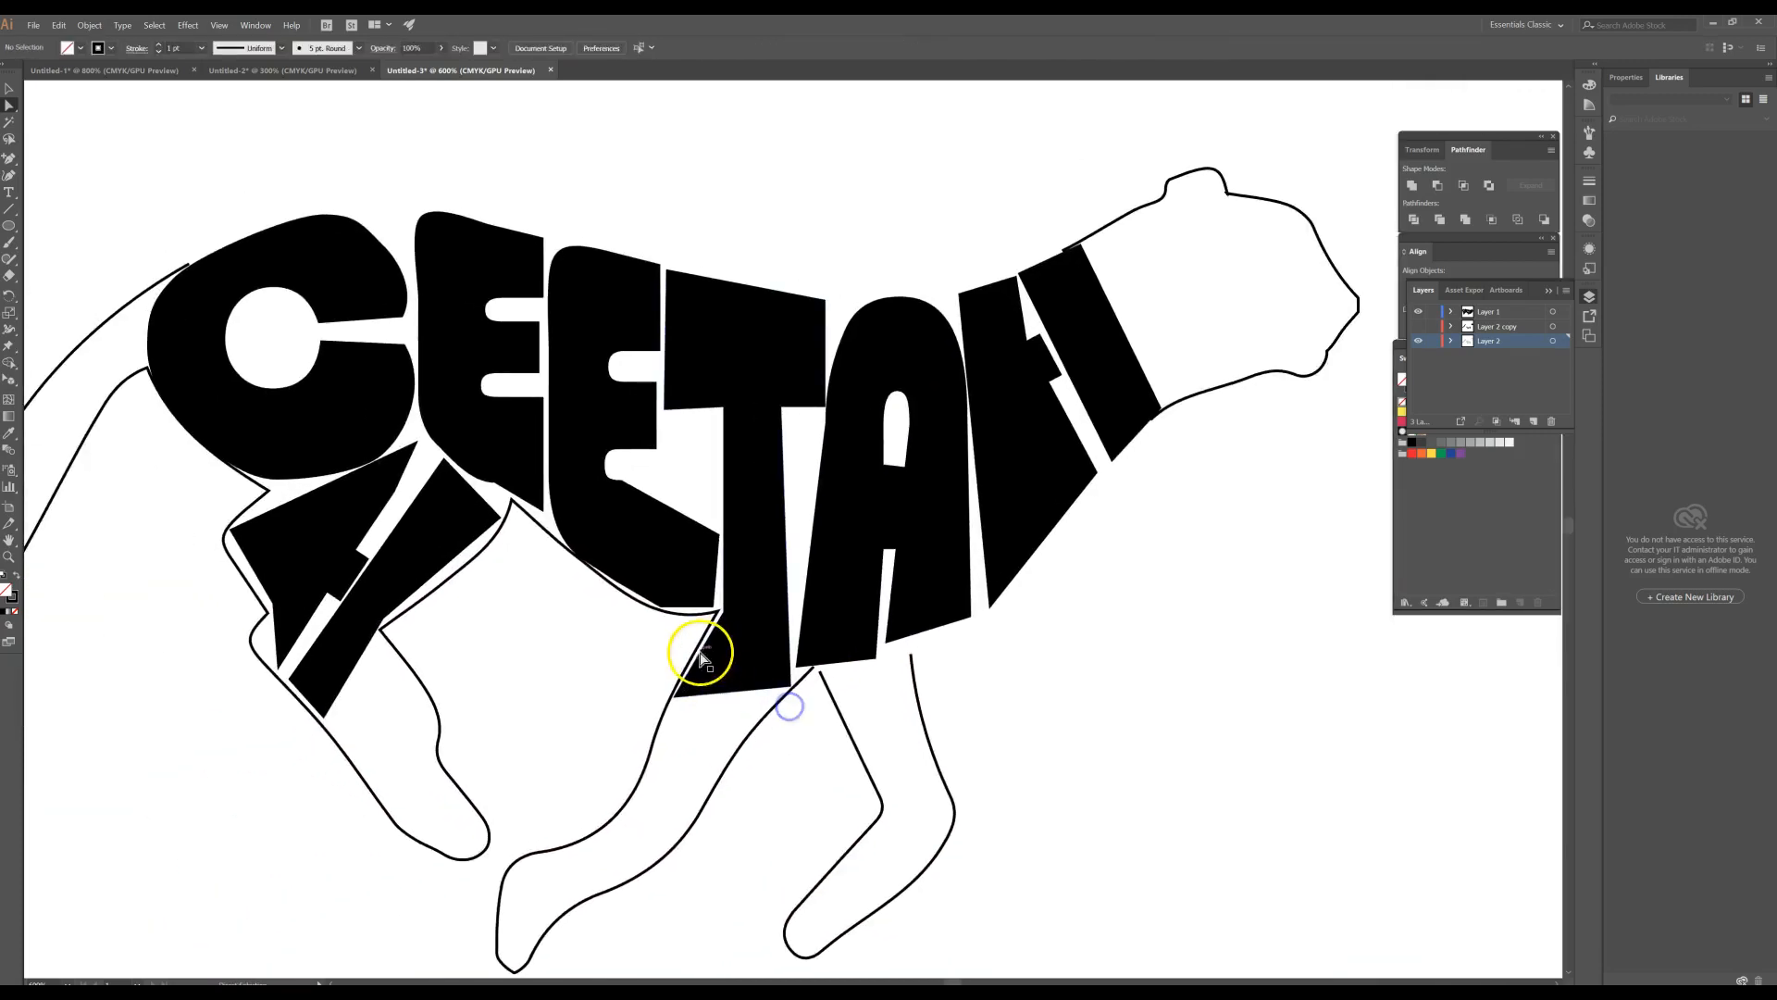
click(700, 648)
key(Delete)
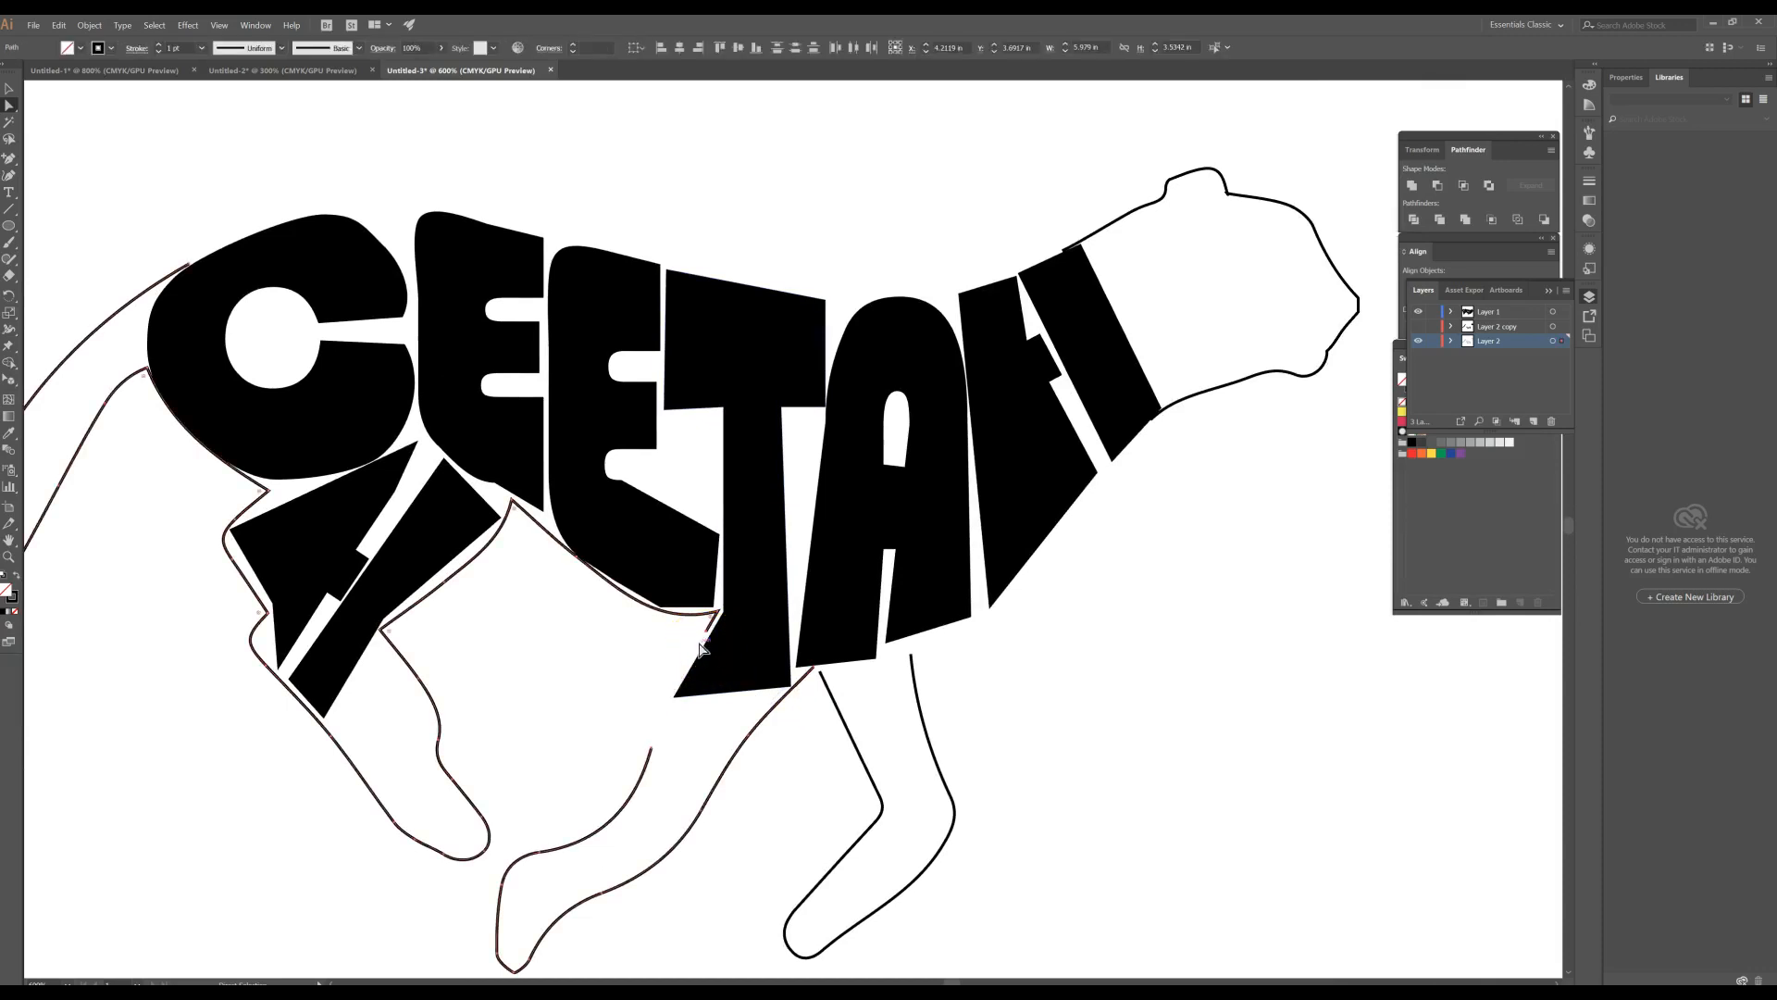
click(692, 627)
click(697, 613)
key(Delete)
- Delete the belly outline segments beneath the second E's lower arm, beside the T's stem
click(690, 623)
click(715, 622)
key(Delete)
click(666, 635)
click(718, 615)
key(Delete)
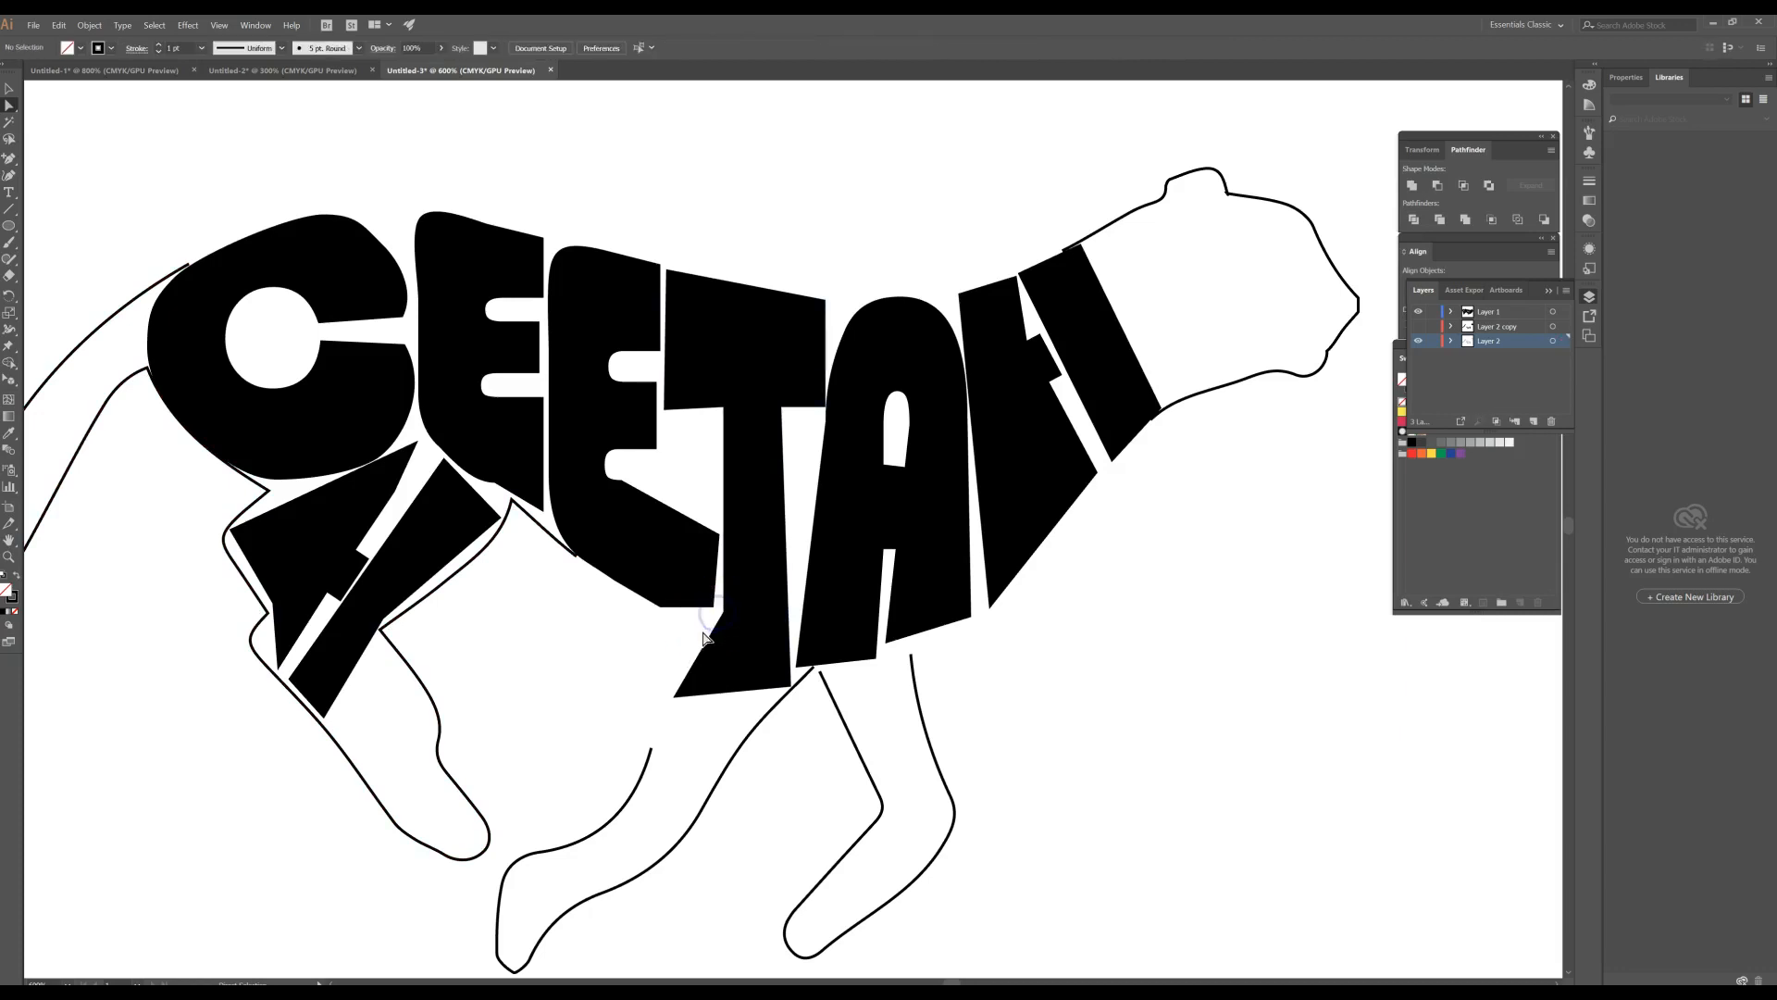
click(711, 639)
- Delete the remaining belly outline beneath the Es and the thigh line along the hind-leg H
click(571, 559)
click(575, 567)
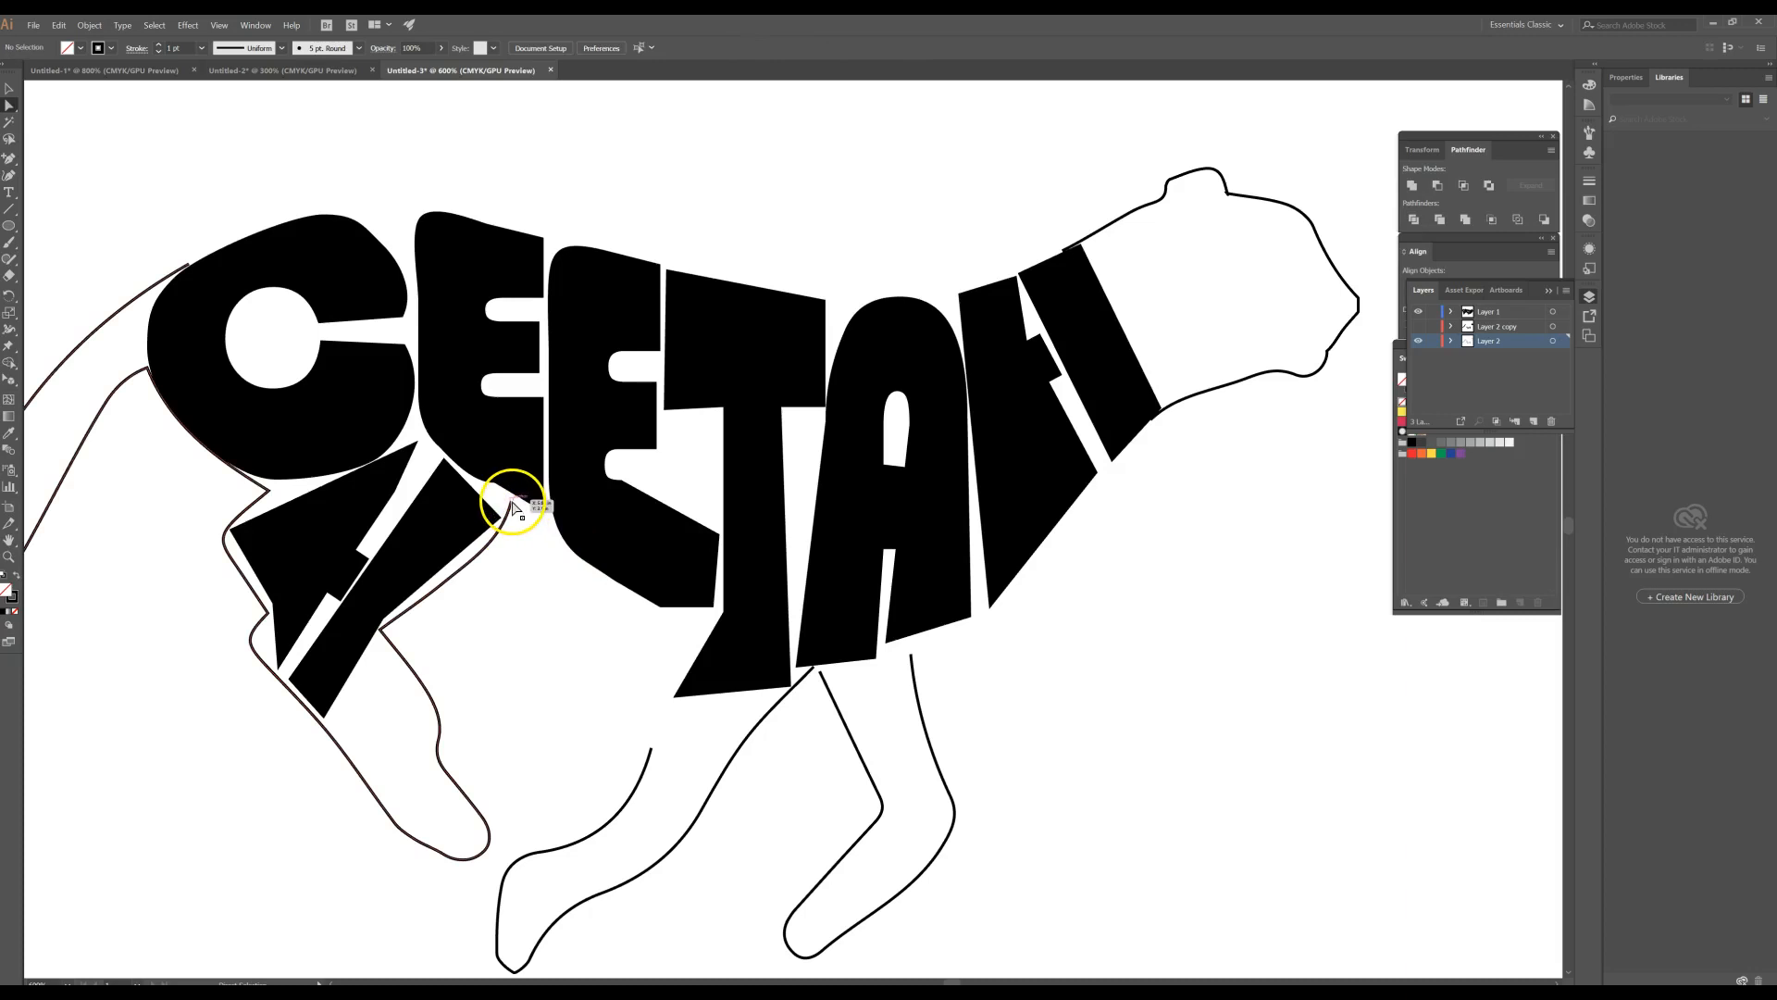
drag(512, 505, 451, 589)
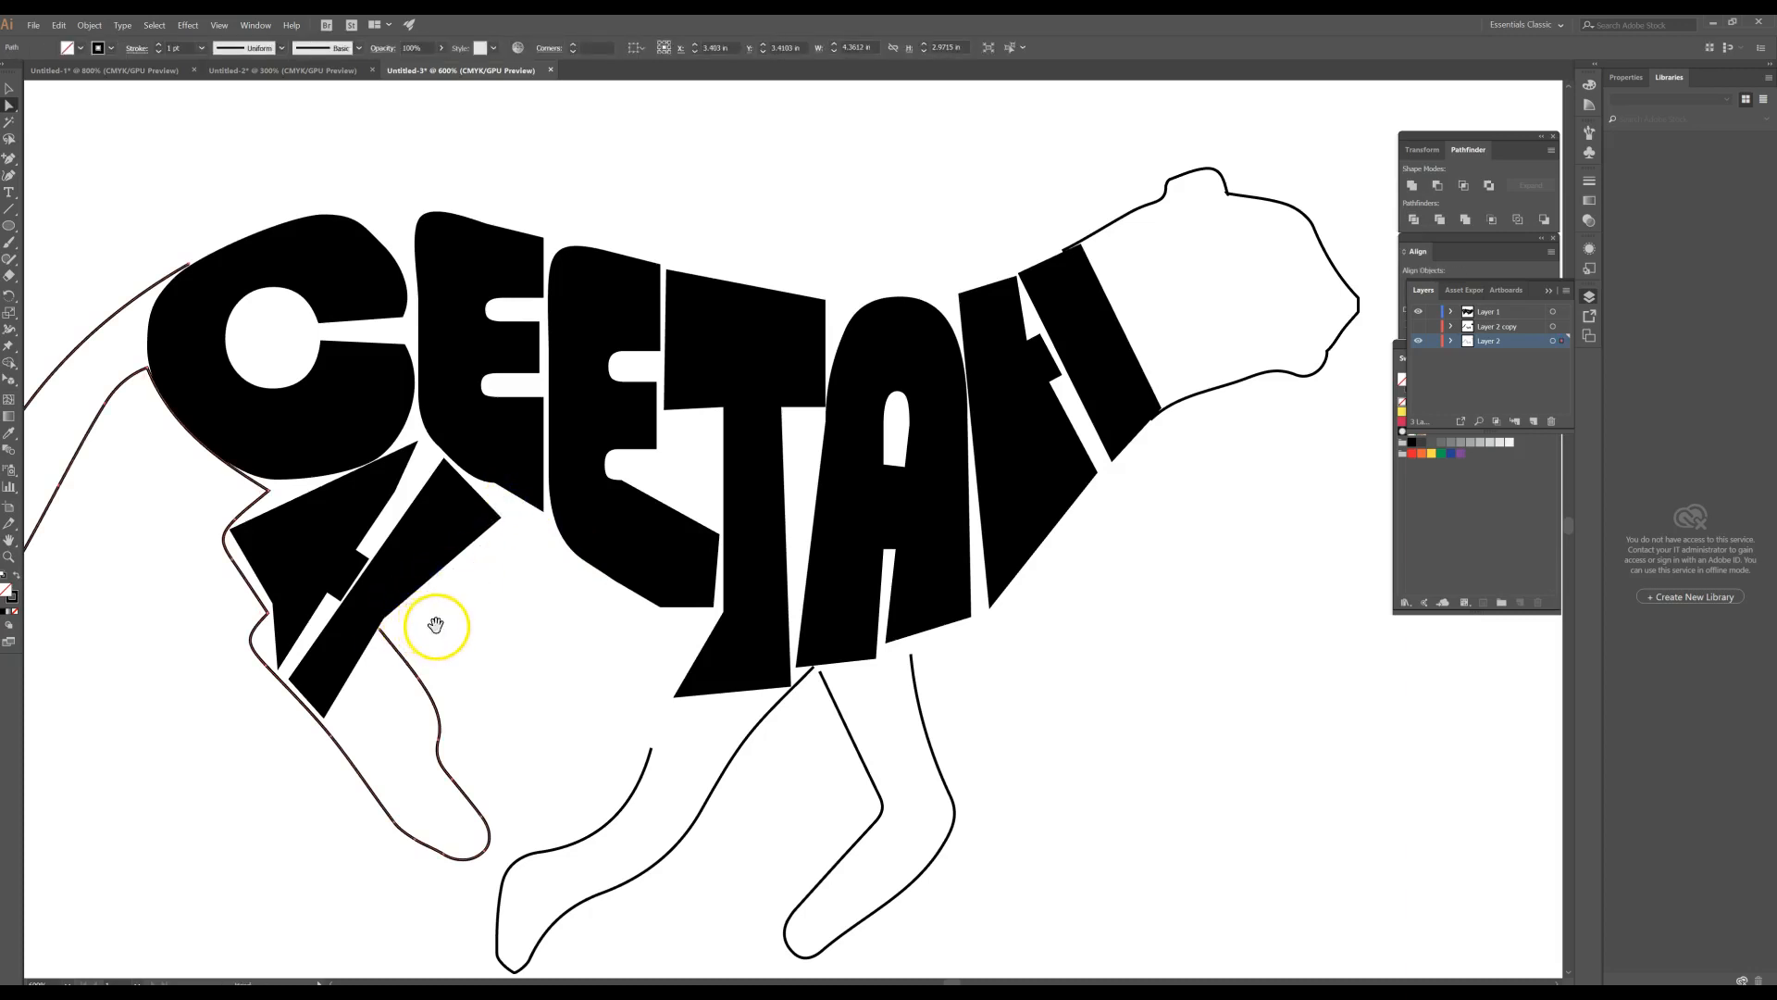
drag(441, 623, 585, 581)
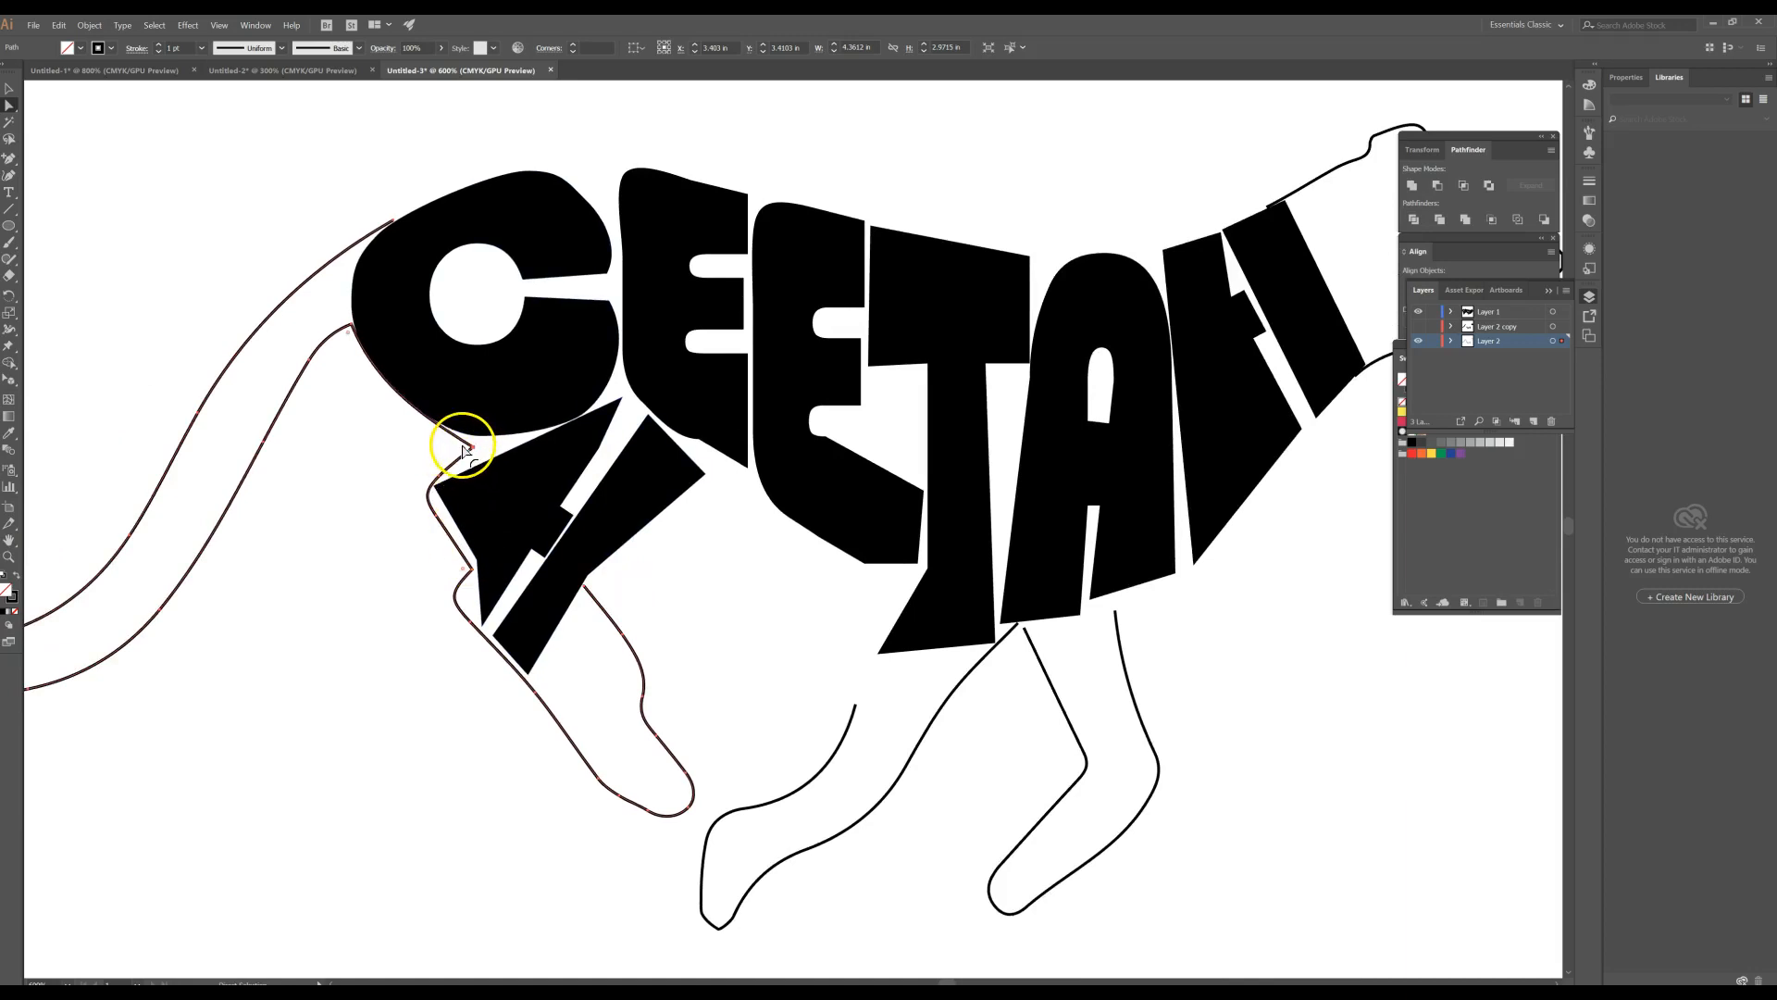
- Delete the outline segments from the tail base beneath the C to the notch above the hind-leg H, including the leftover piece
mouse_move(461, 445)
mouse_down()
mouse_move(472, 413)
mouse_move(472, 428)
mouse_move(435, 425)
mouse_move(450, 433)
mouse_up()
click(436, 451)
key(Delete)
click(430, 442)
click(460, 457)
key(Delete)
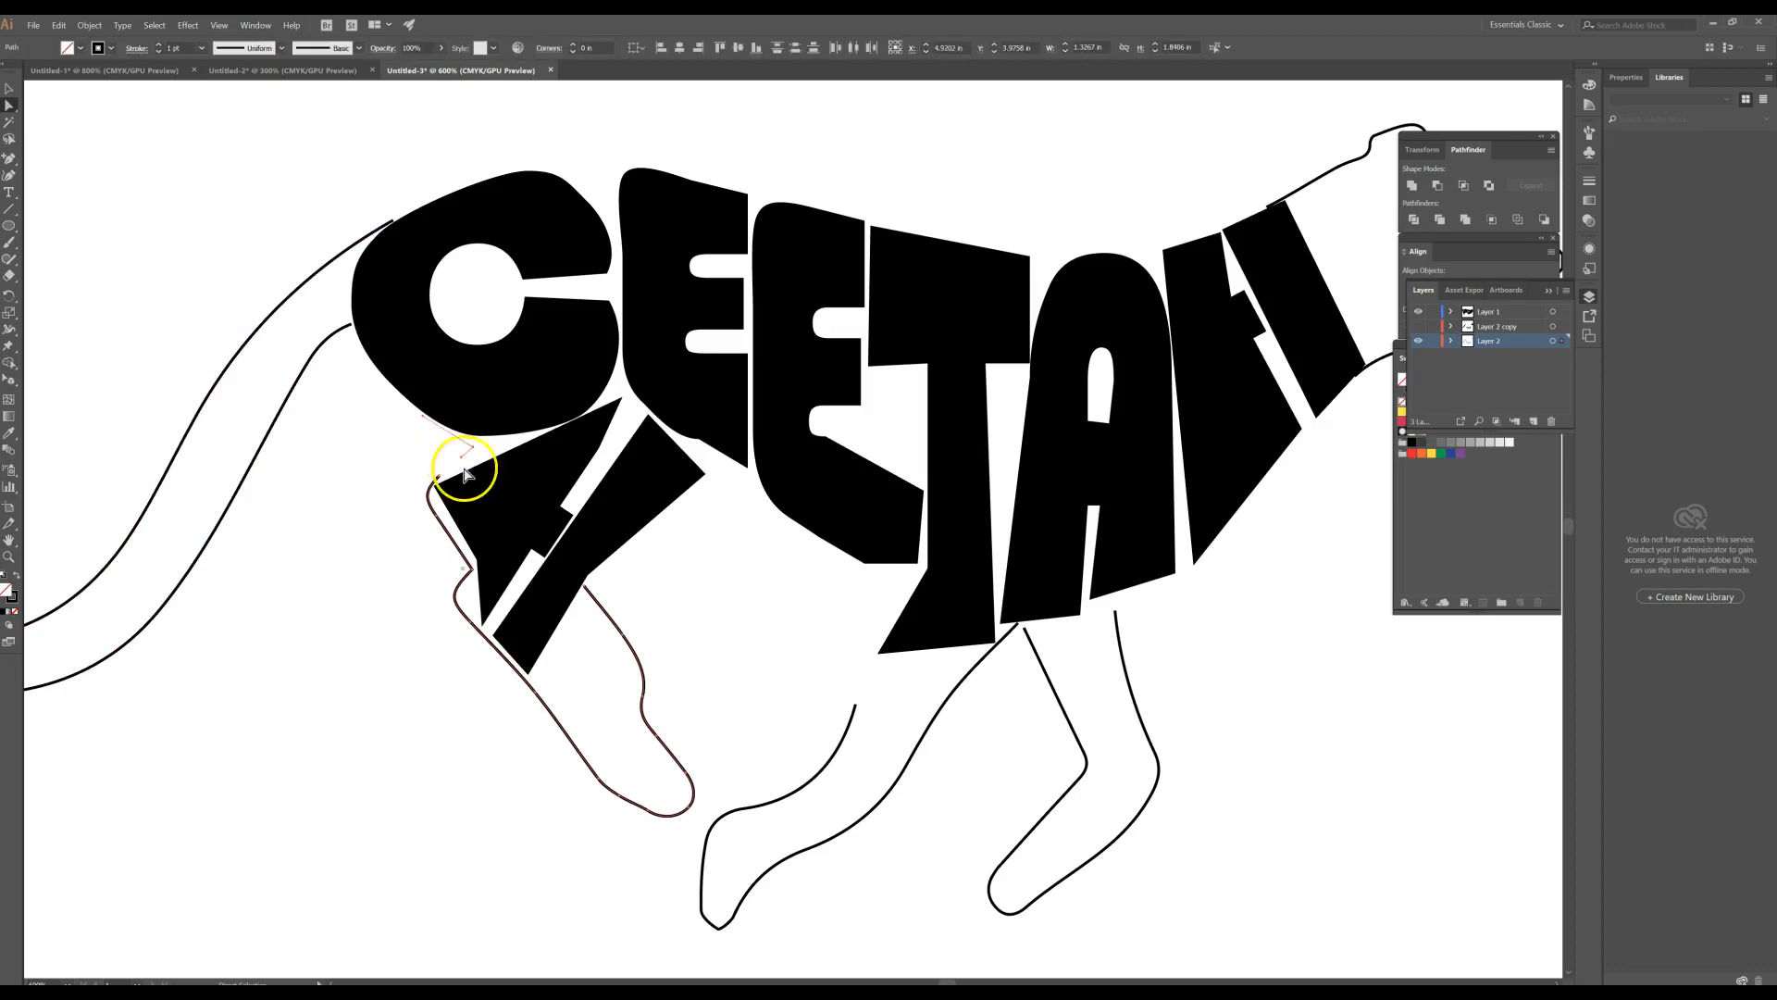
click(474, 451)
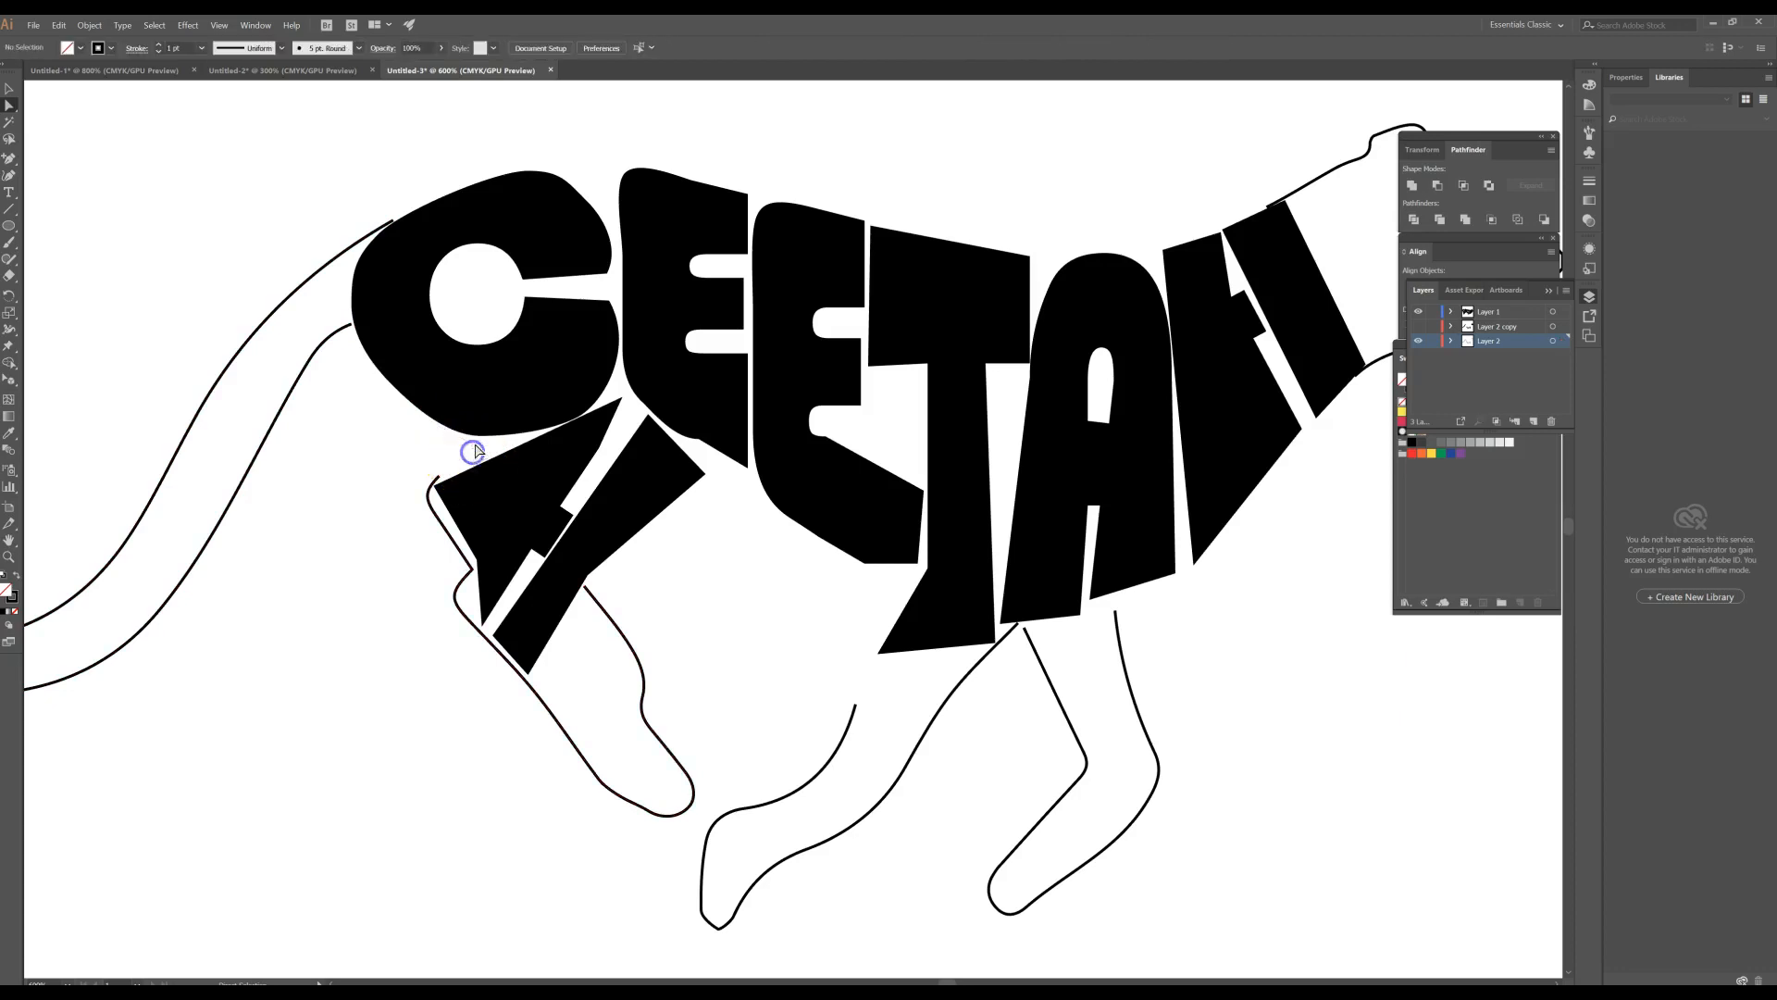
- Delete the hind-leg outline along the outer side of the H, down to just below the letter's foot
click(431, 484)
key(Delete)
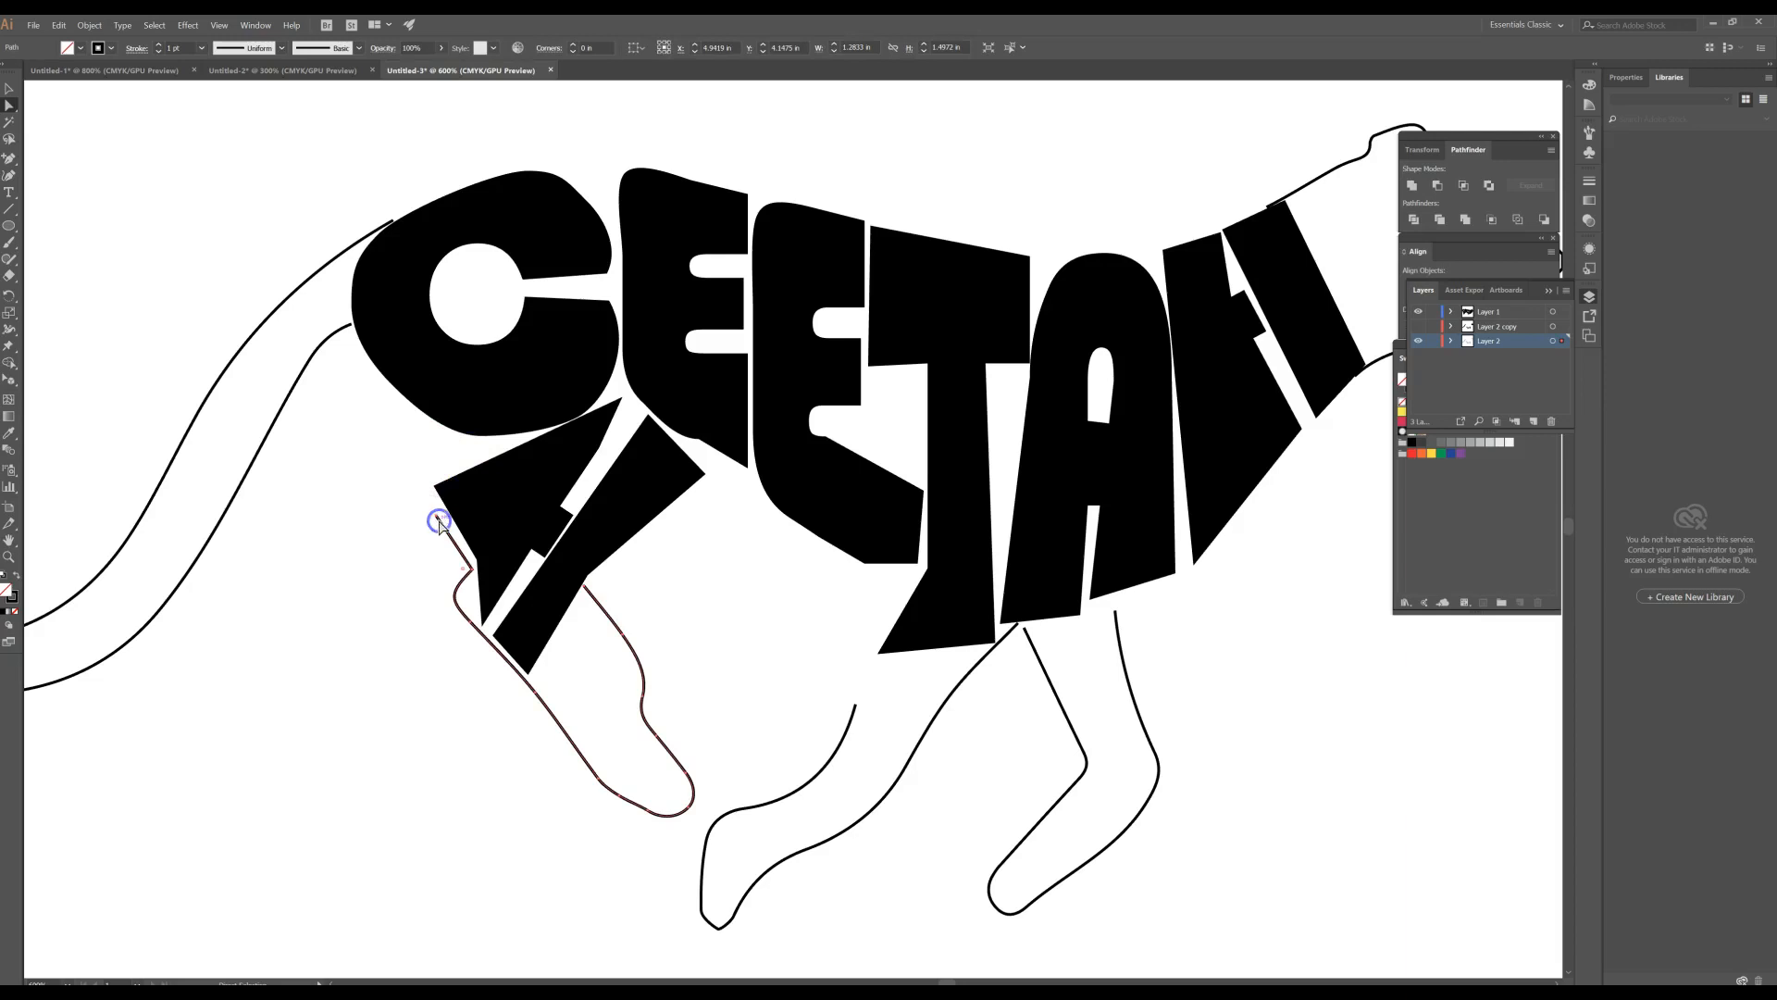
key(Delete)
key(ctrl+z)
click(439, 518)
drag(436, 515, 477, 626)
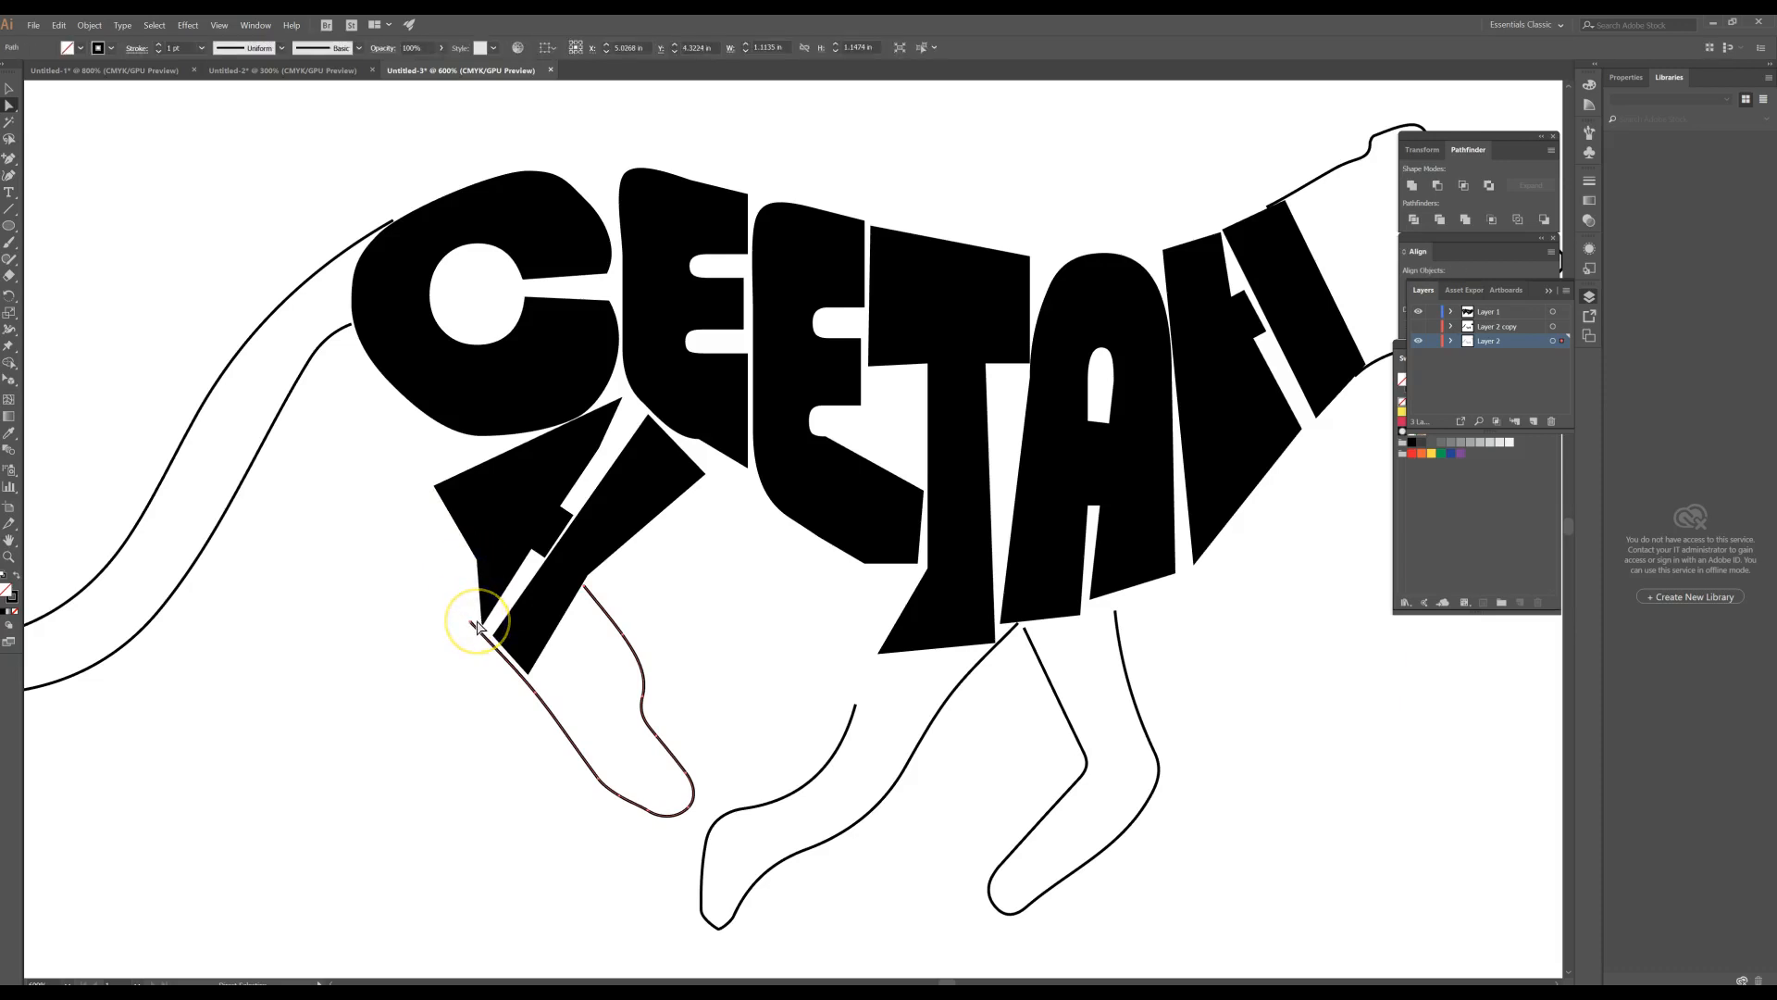
click(472, 626)
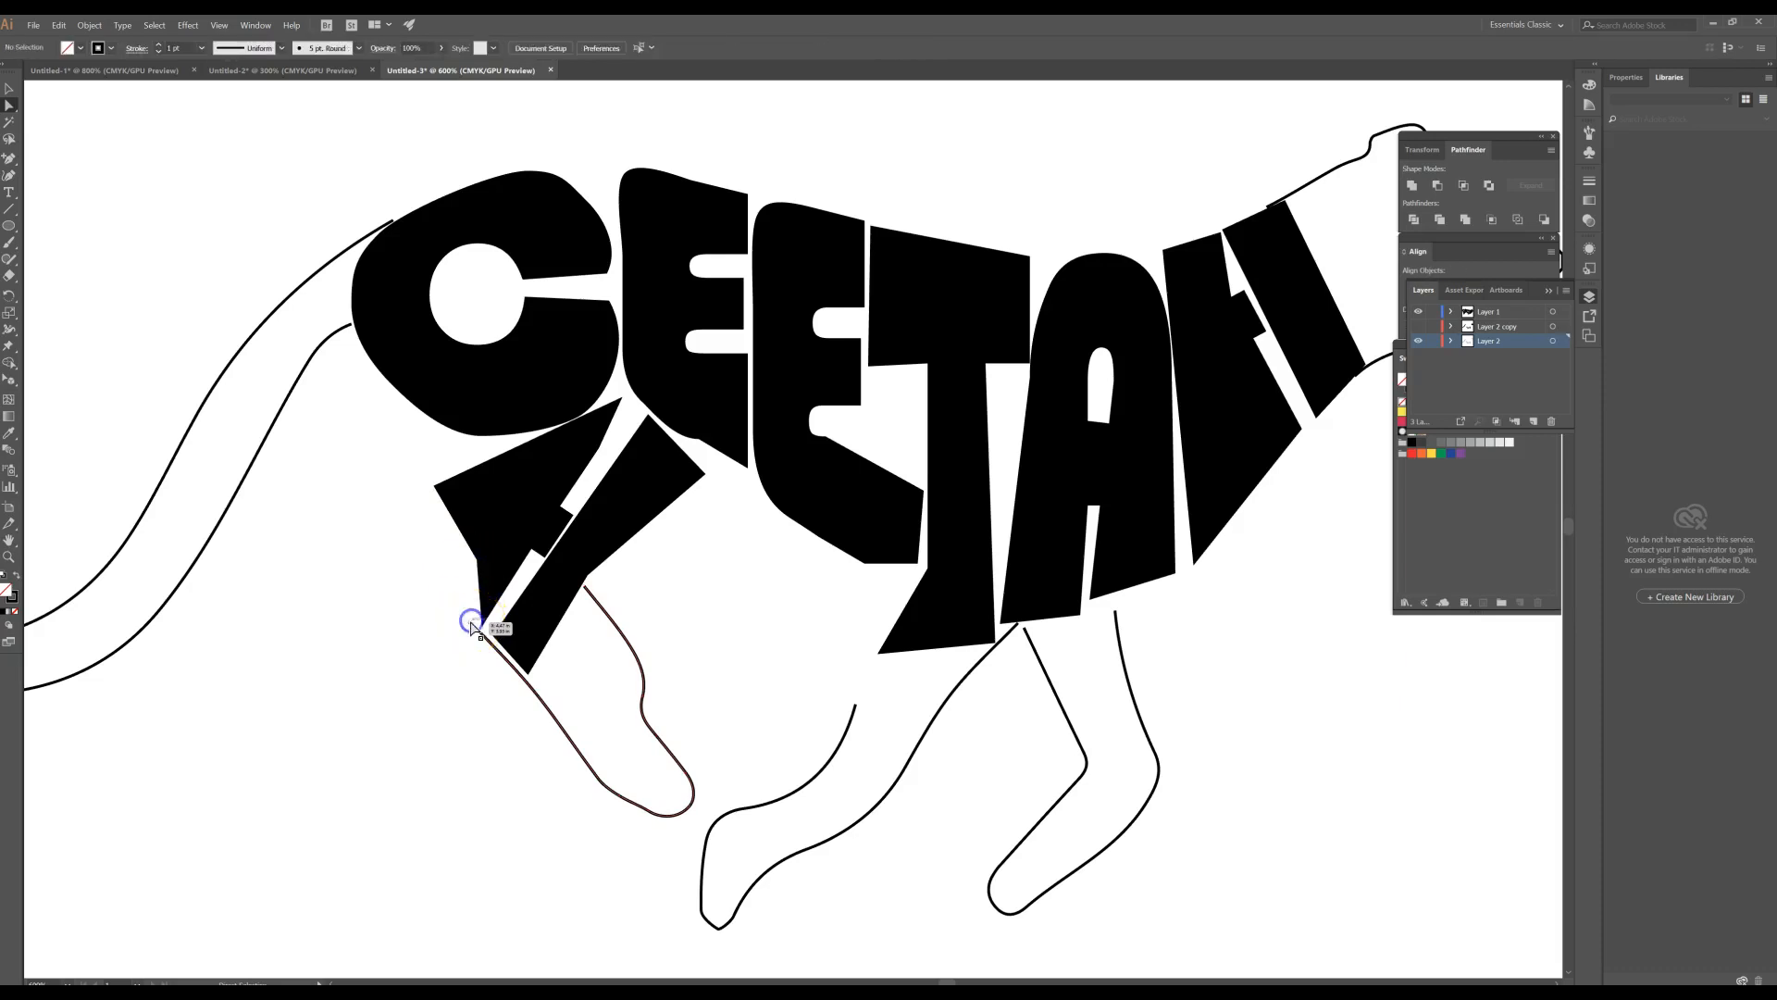
click(473, 626)
key(Delete)
click(483, 675)
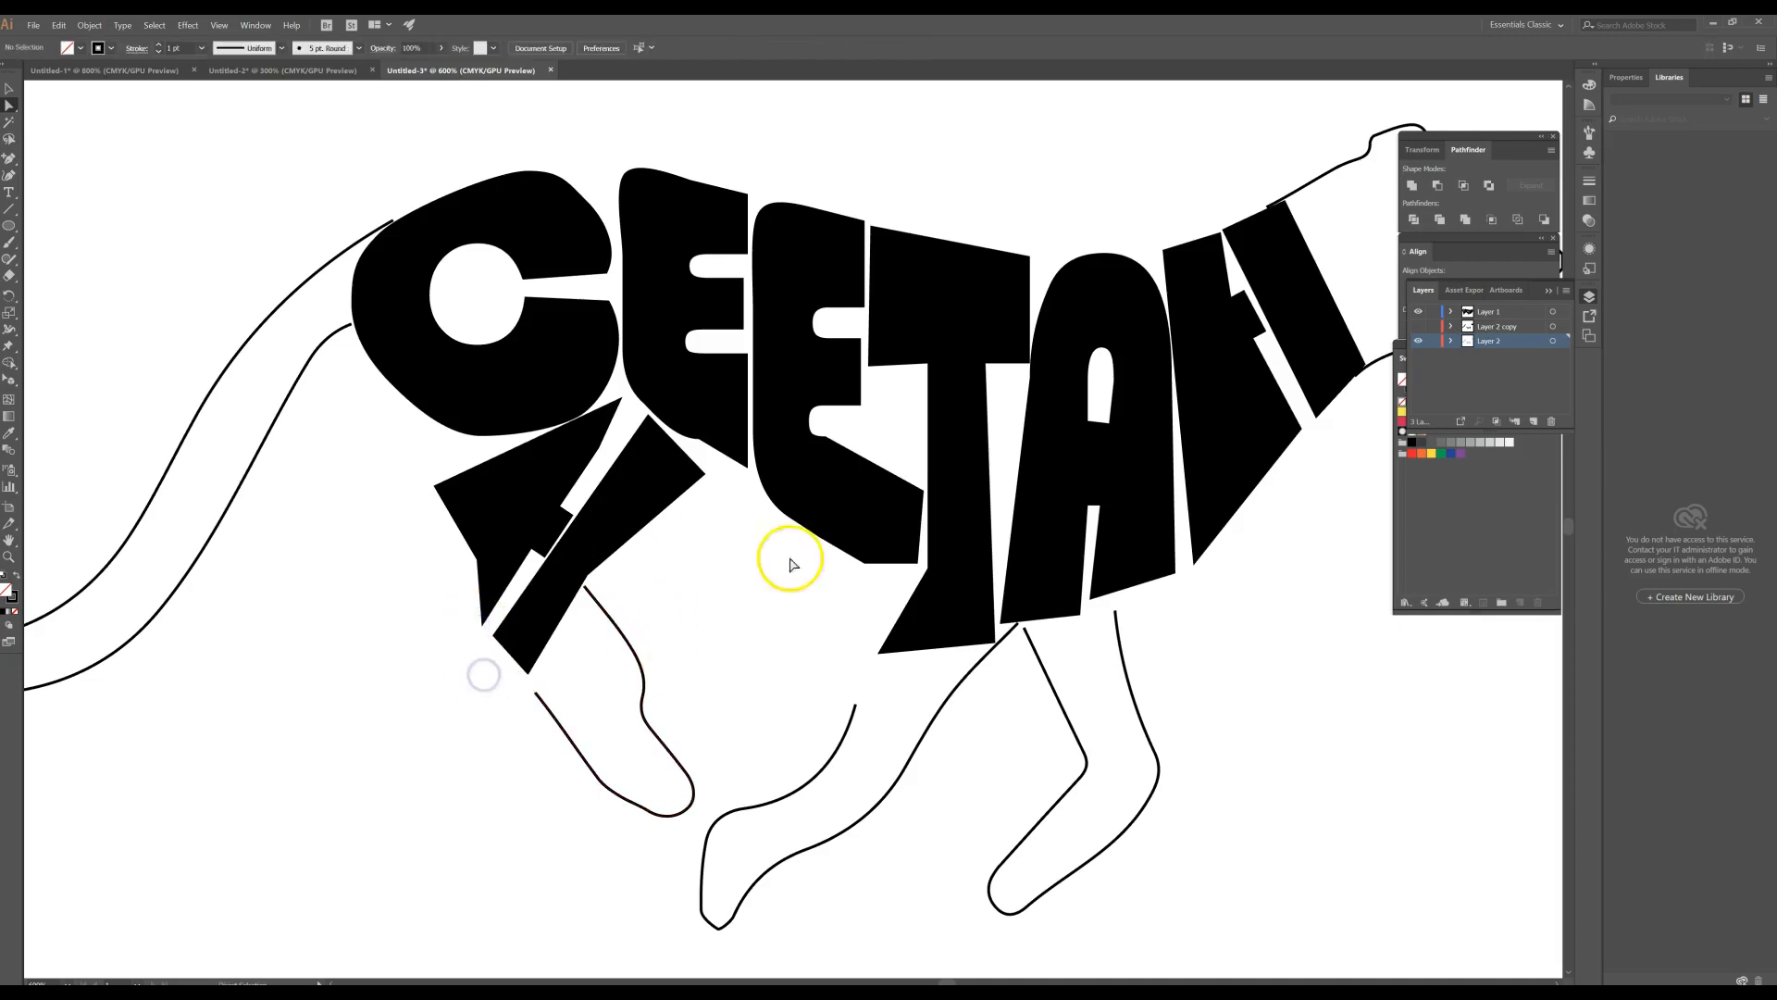
- Close the head outline by joining its two open endpoints along the edge of the final H at the neck
drag(925, 574, 772, 673)
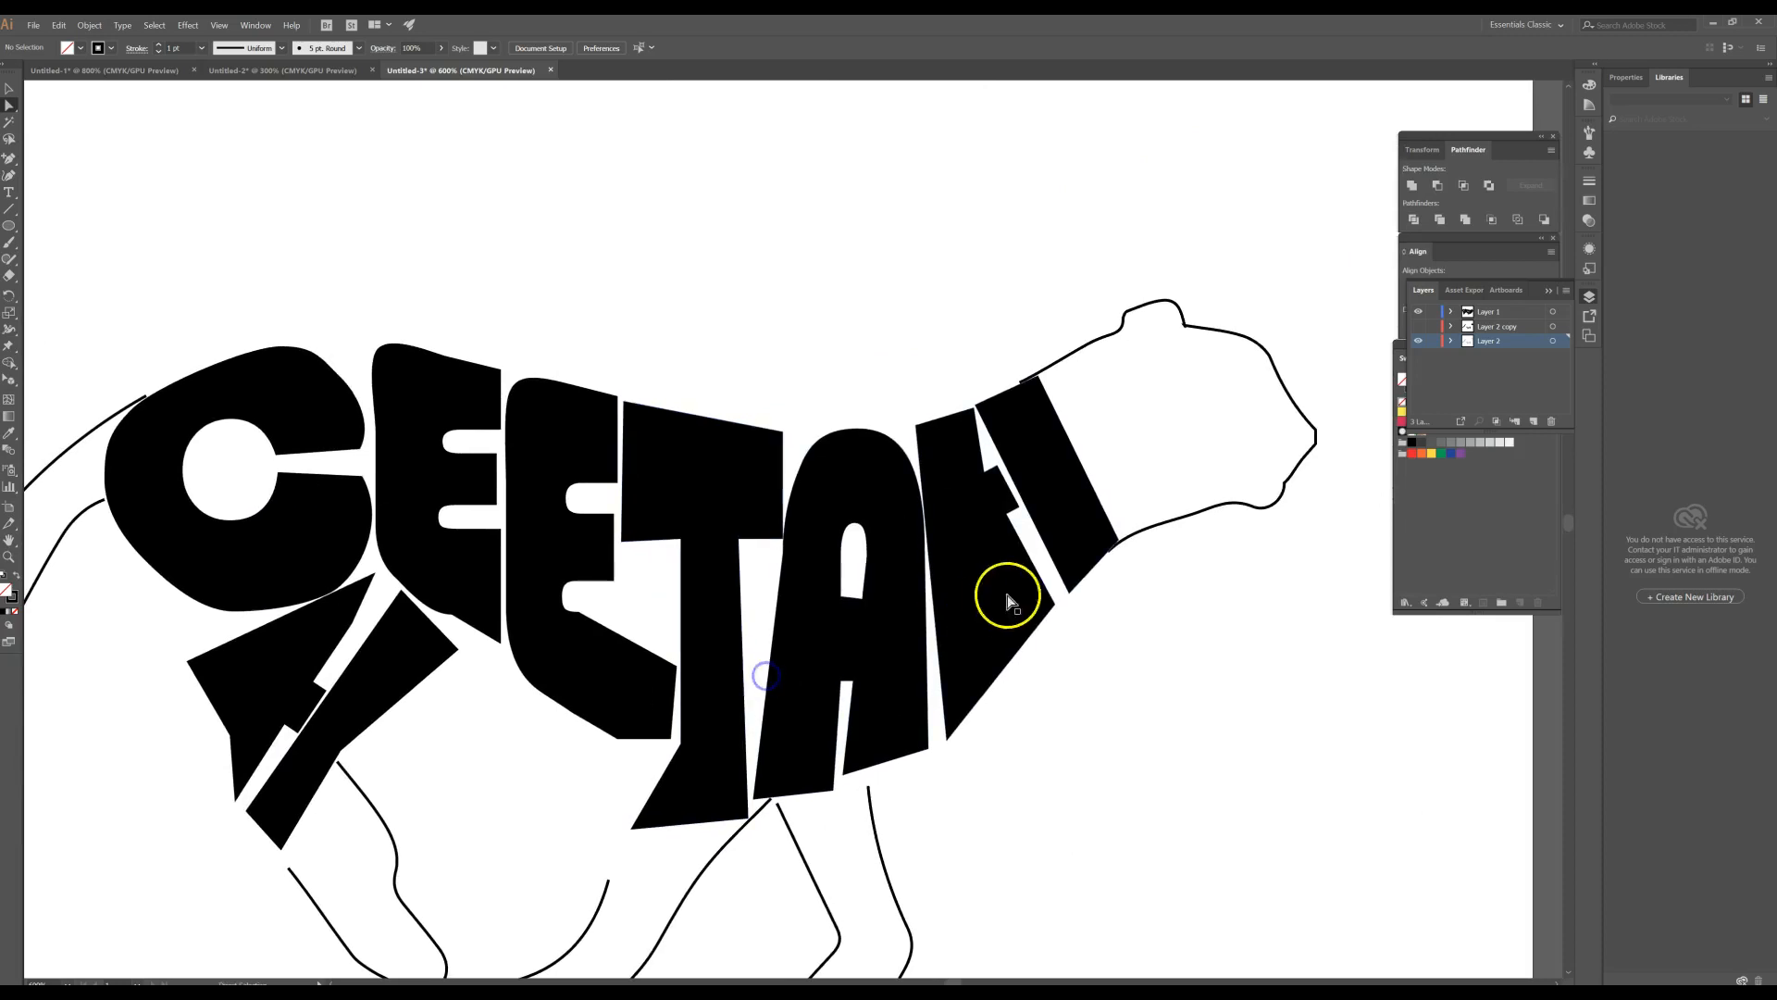
click(1111, 560)
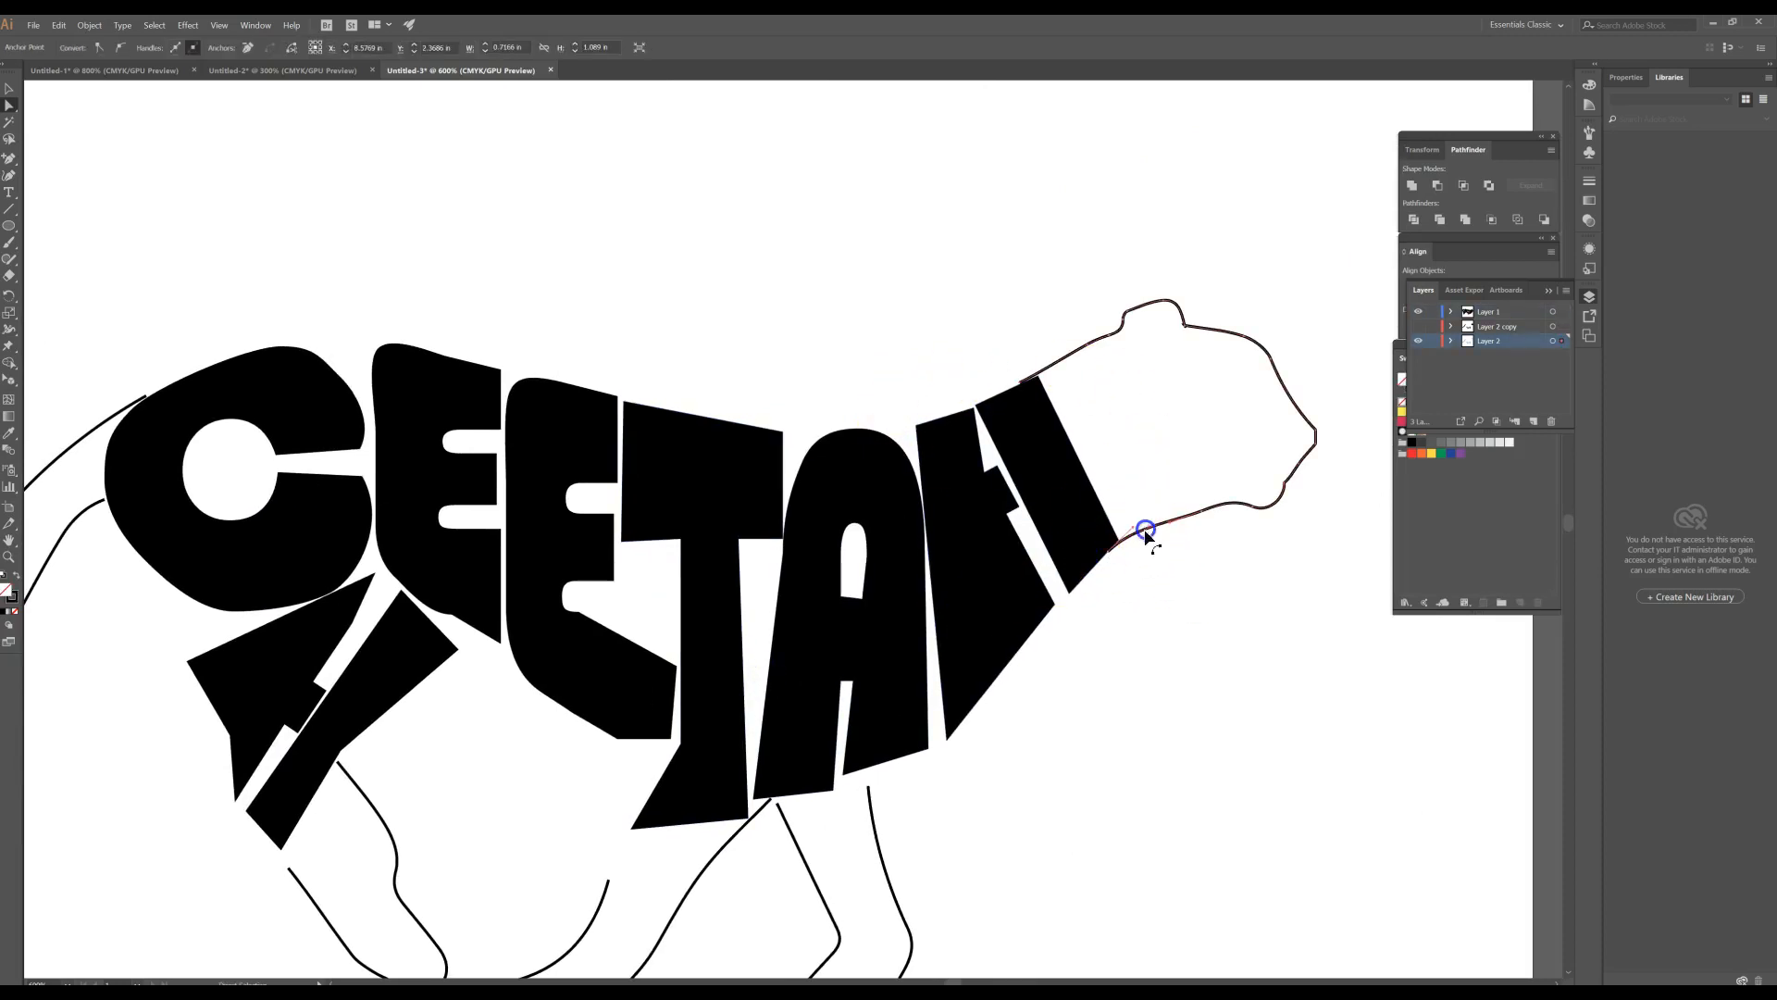
click(1215, 332)
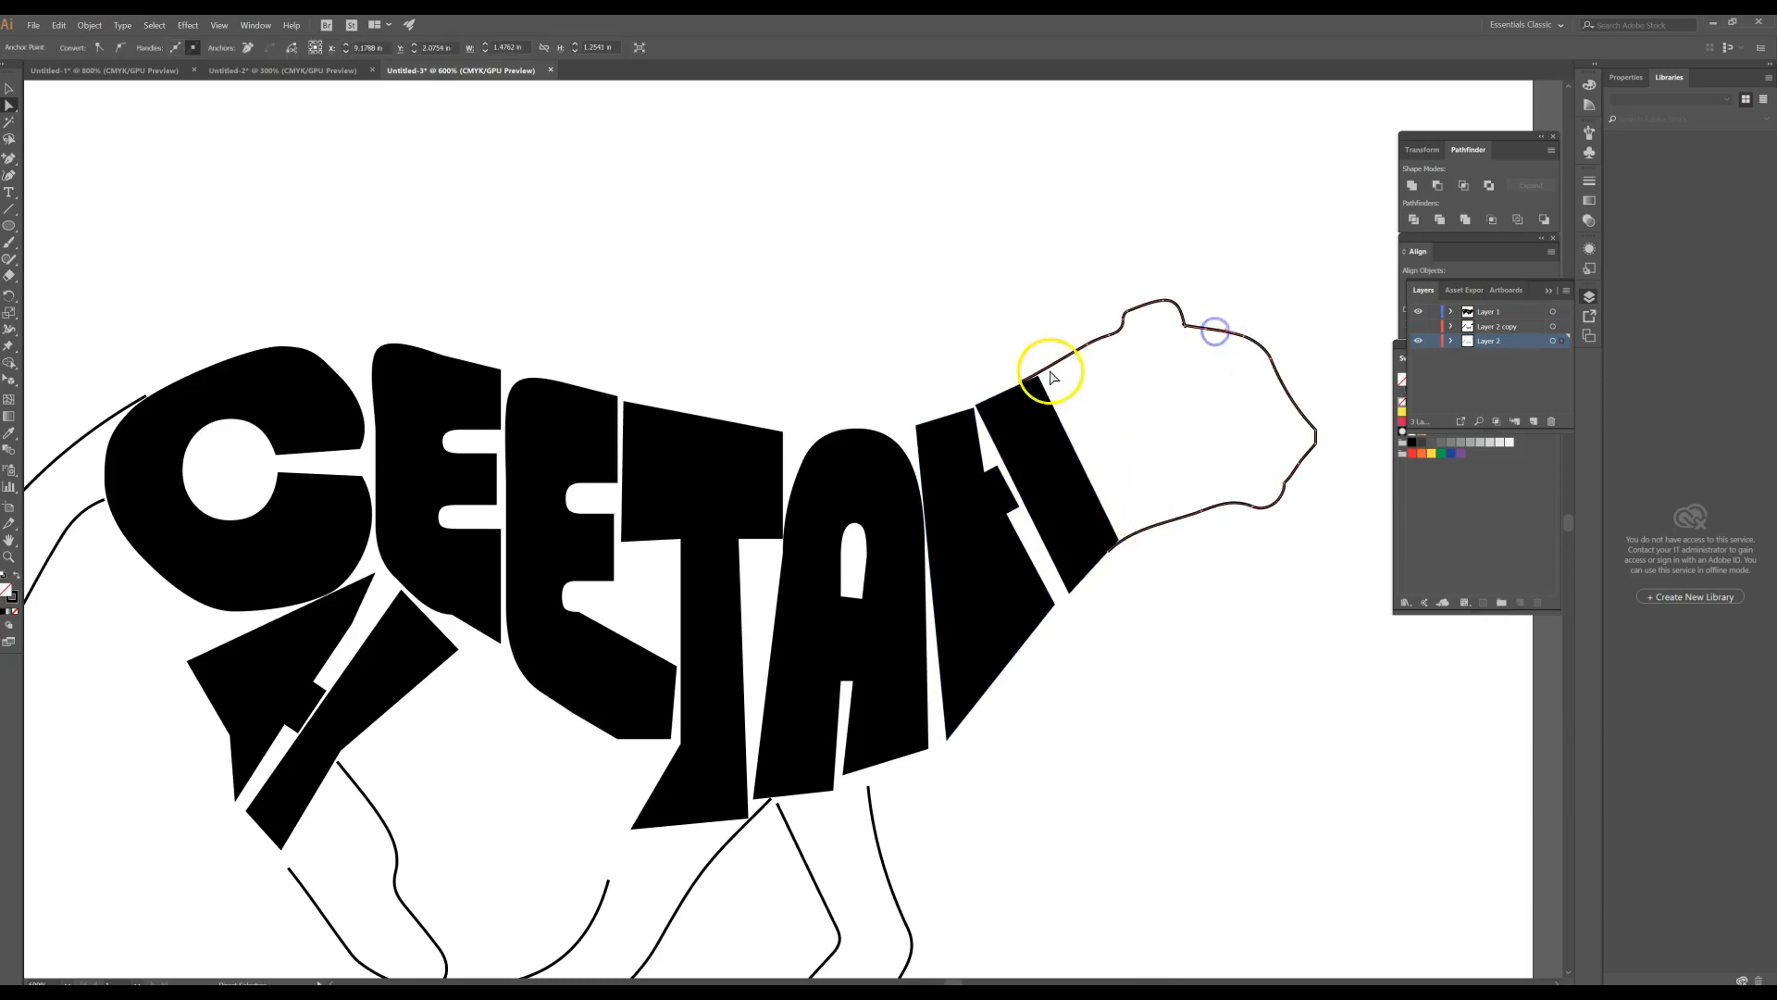
click(1022, 387)
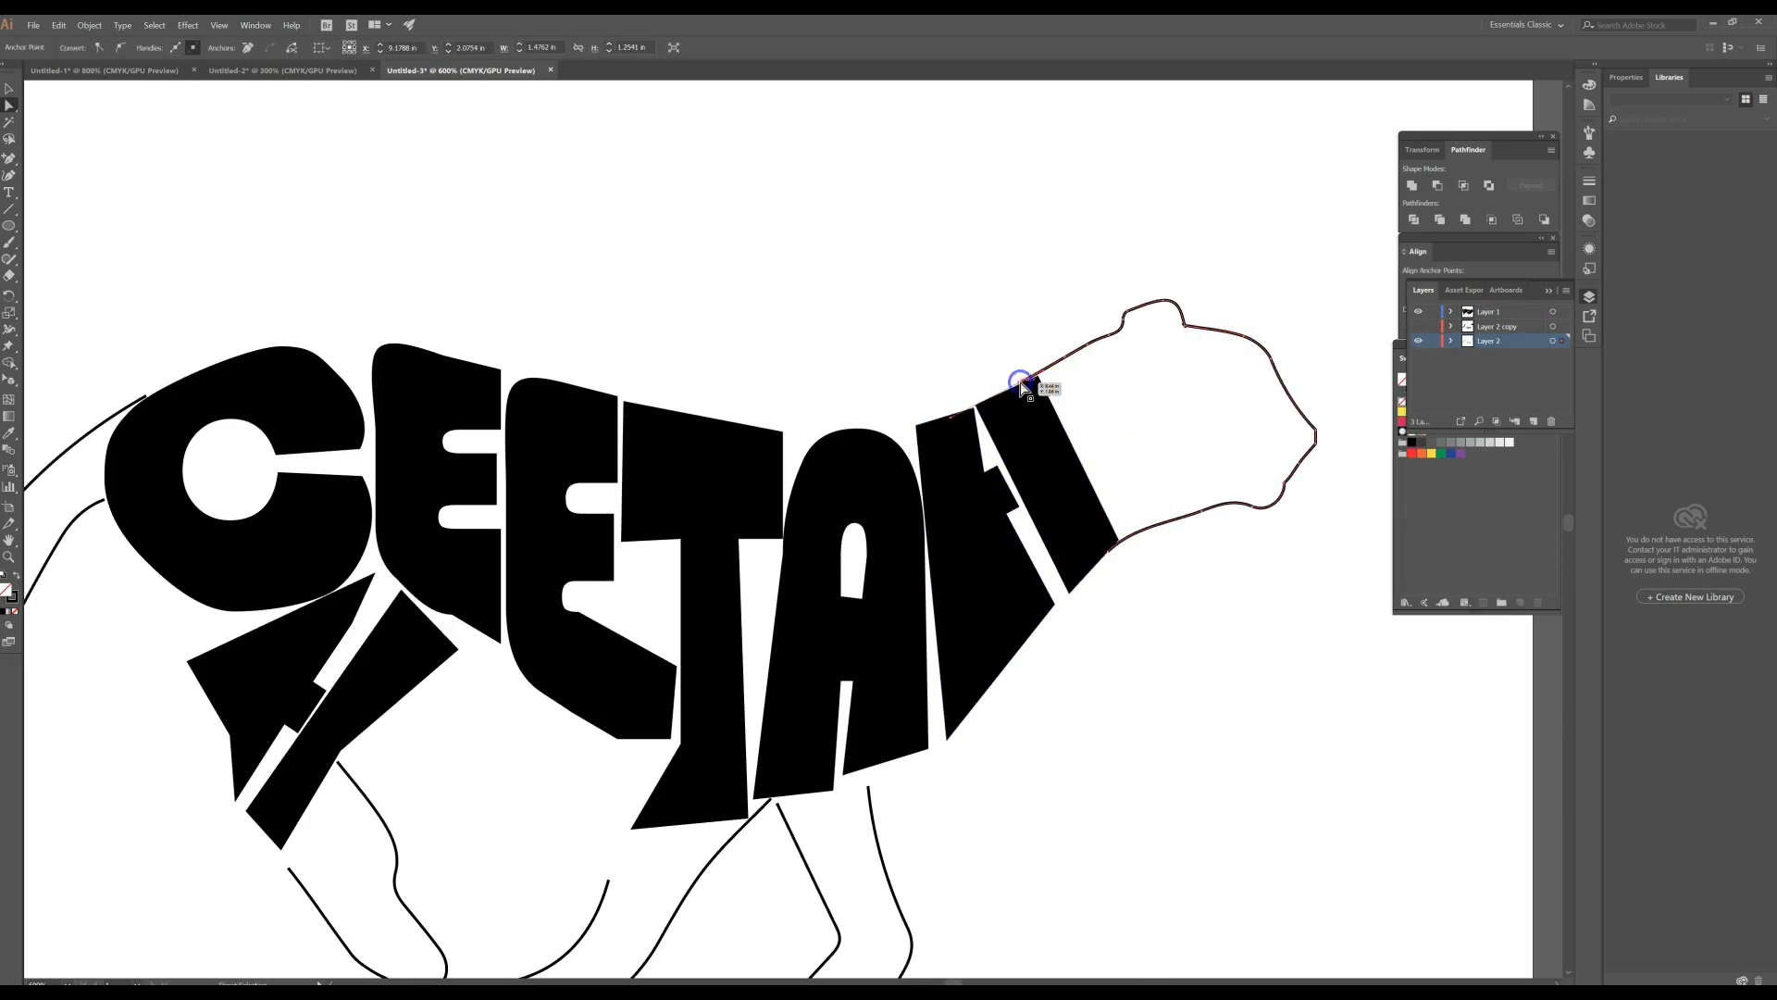
shift+click(1110, 554)
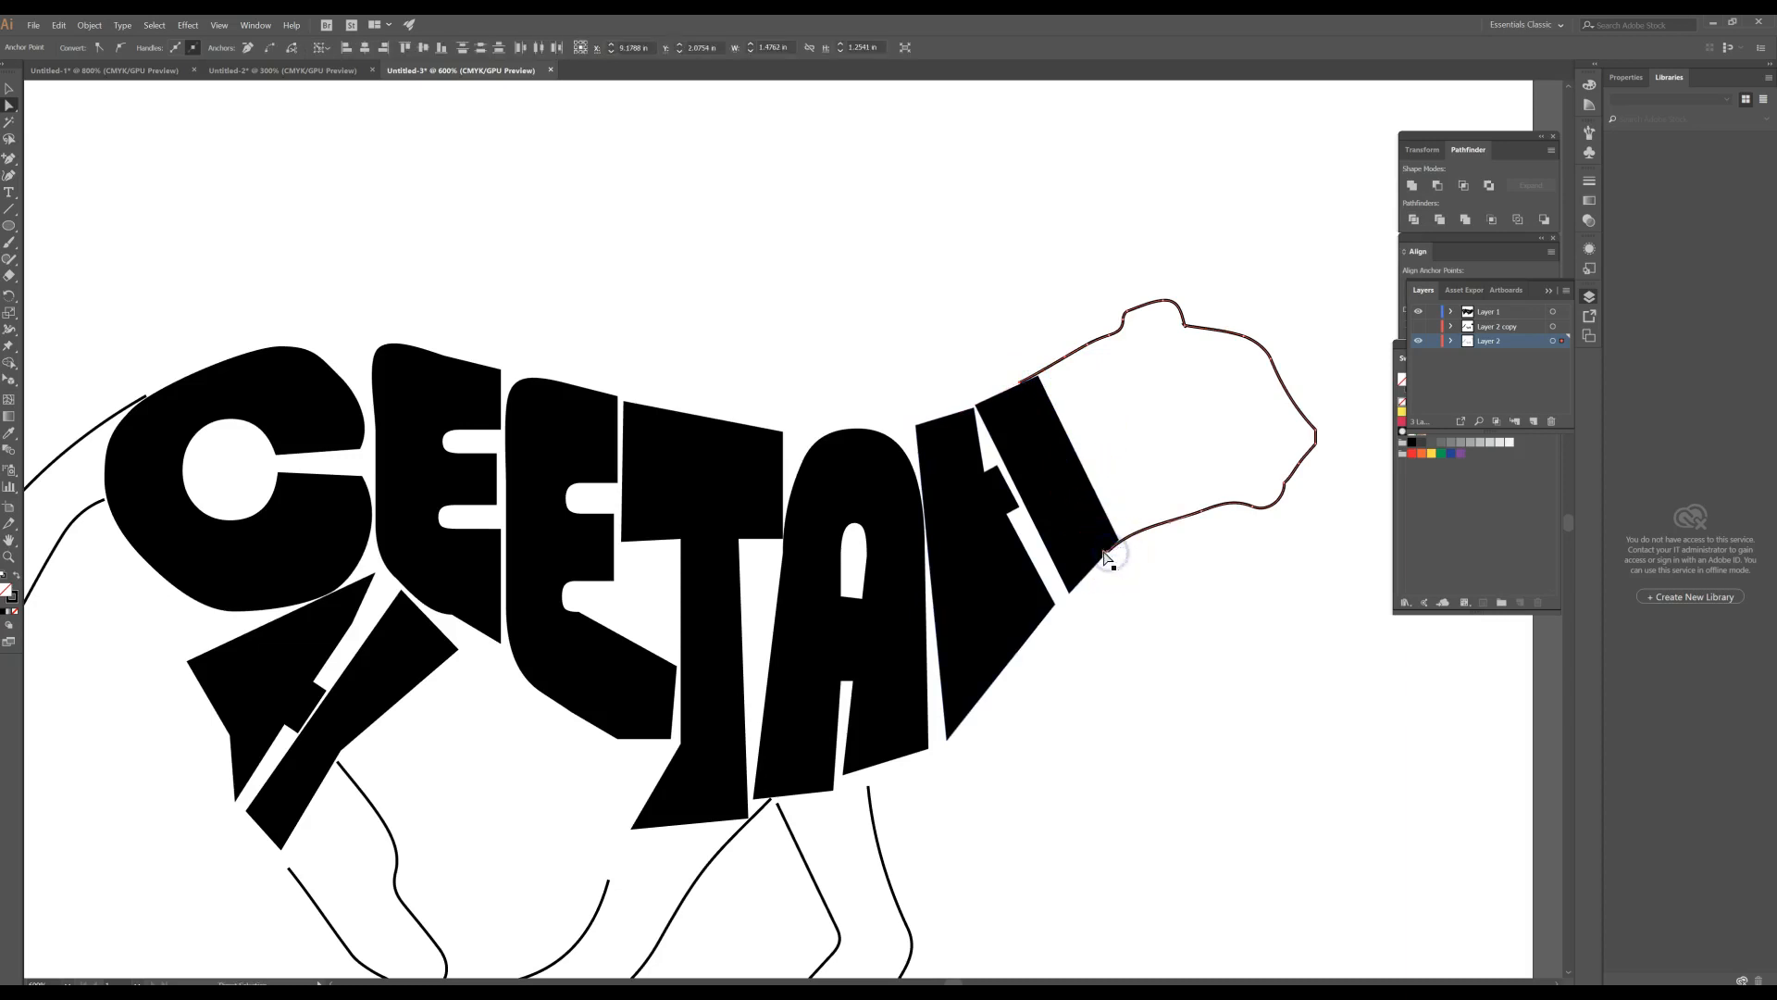
right_click(1109, 553)
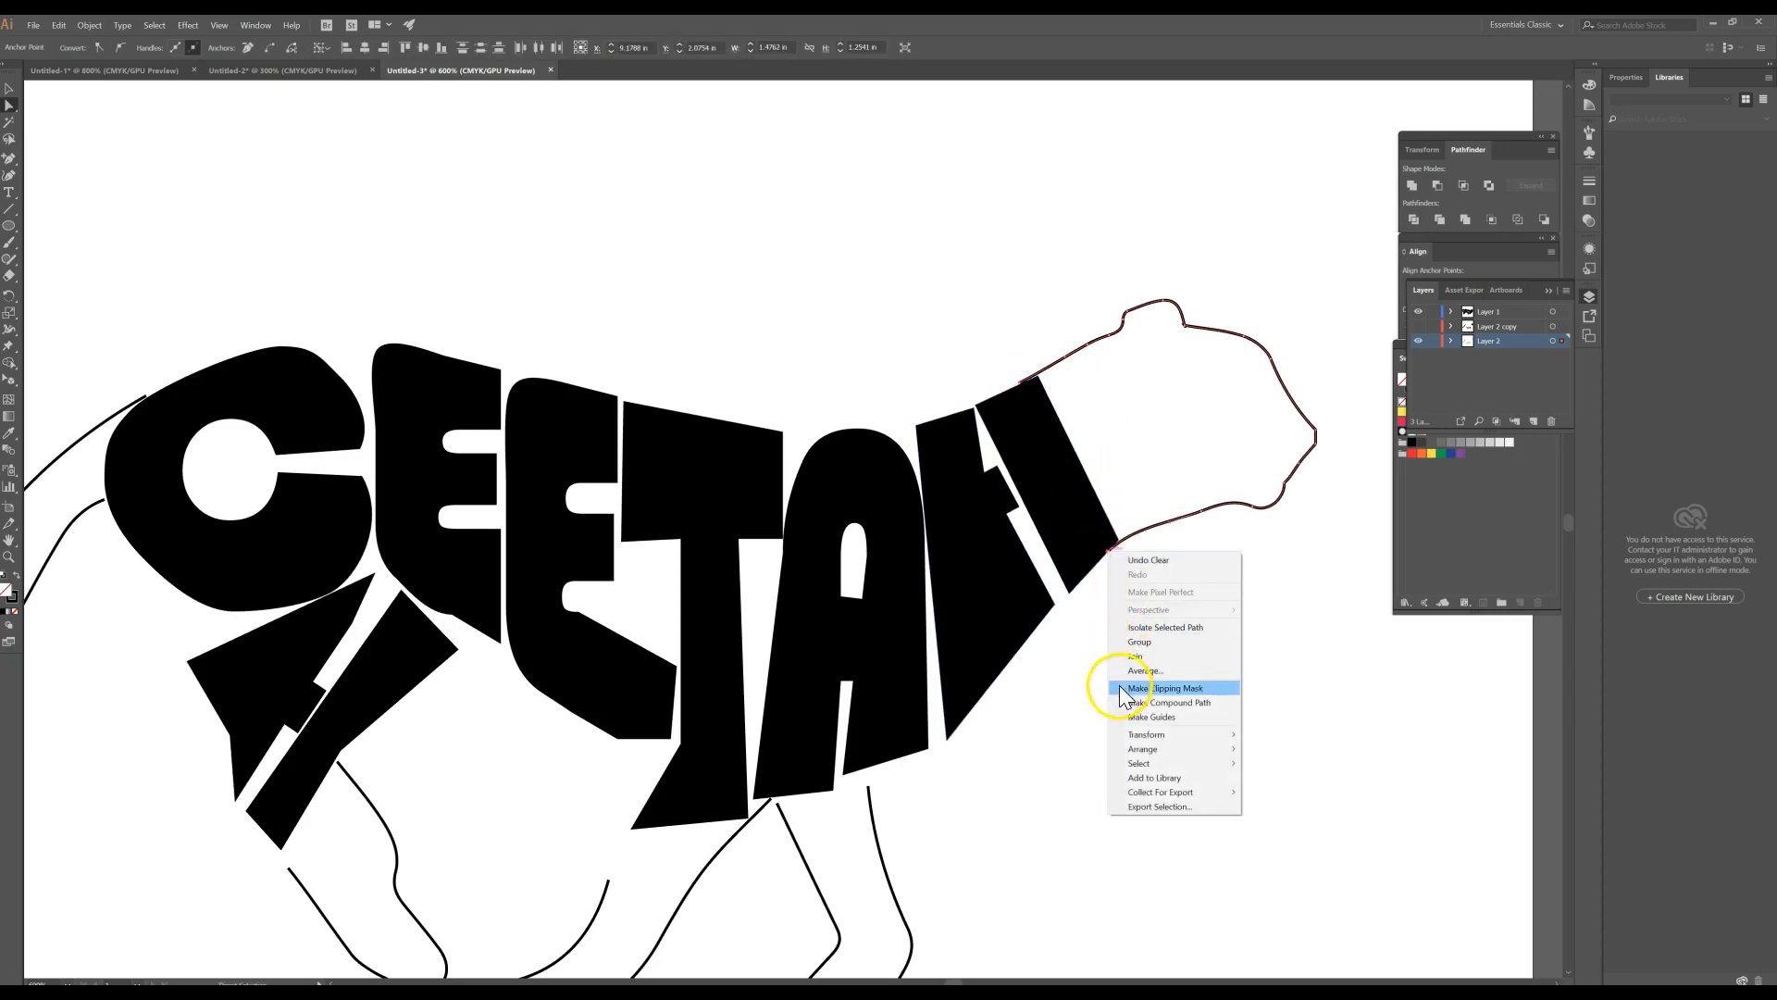
click(1137, 656)
click(1222, 641)
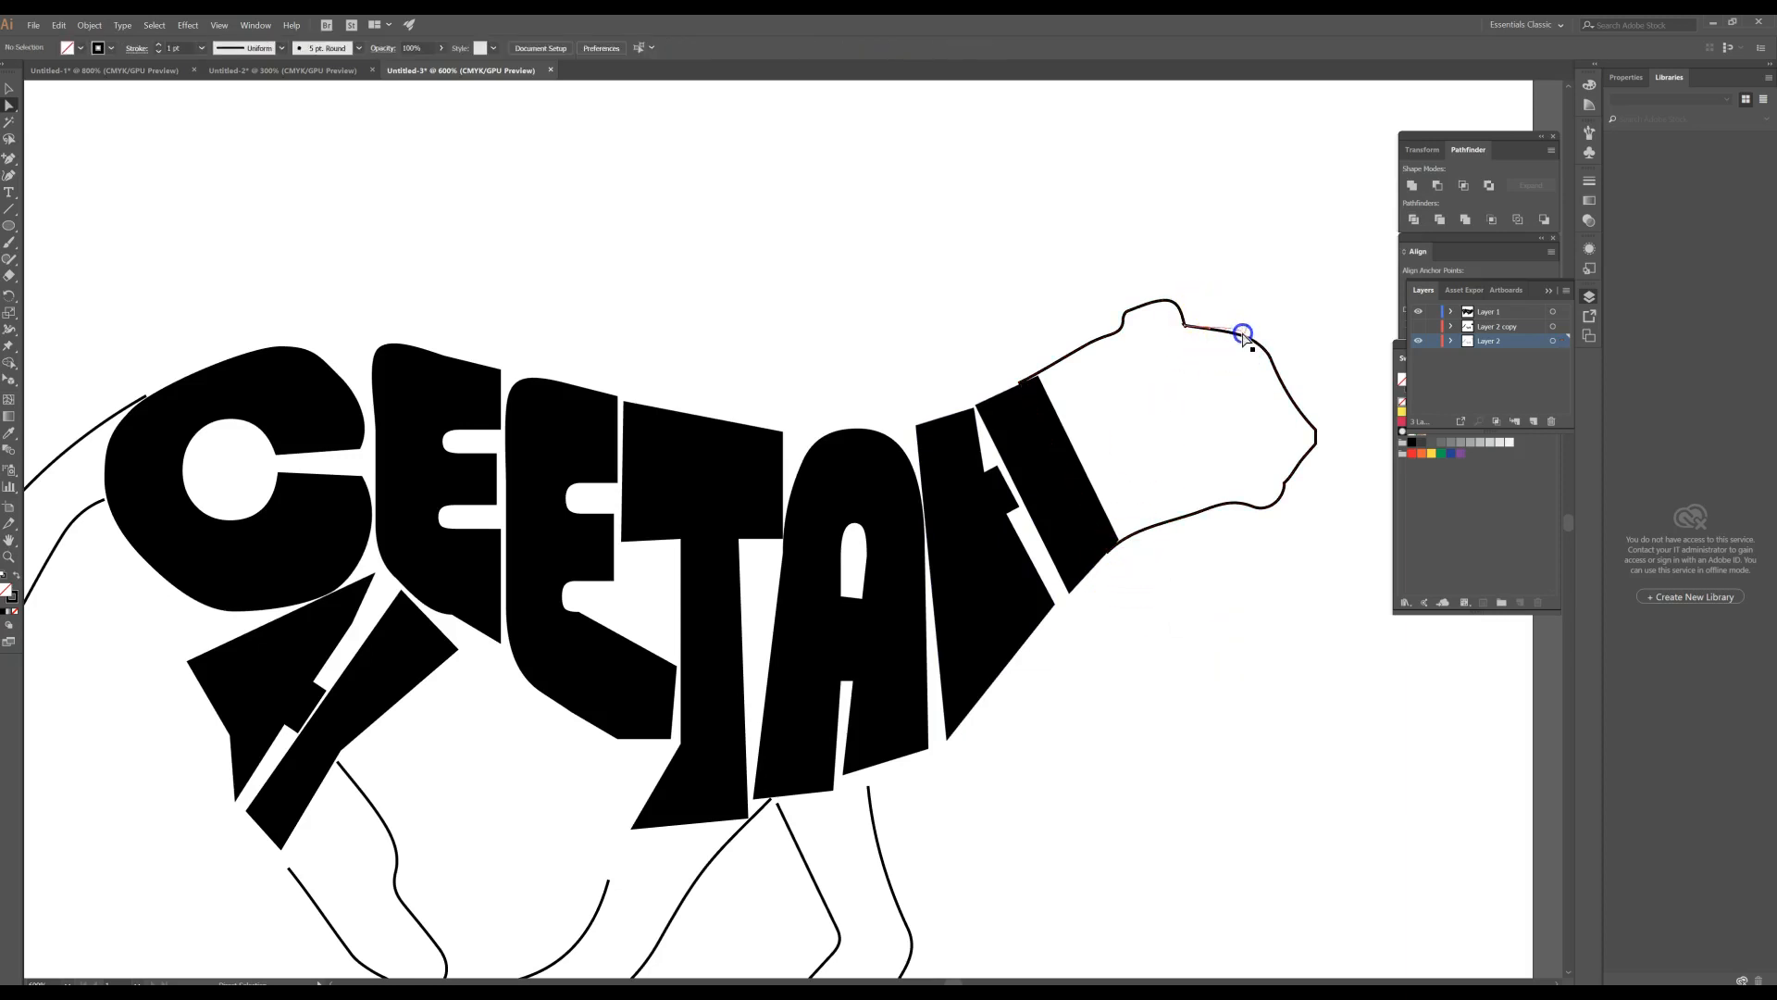
- Move the head shape slightly away from the final H and nudge its lower neck anchor point to even the gap
click(1236, 336)
drag(1230, 334, 1250, 334)
key(v)
click(1213, 544)
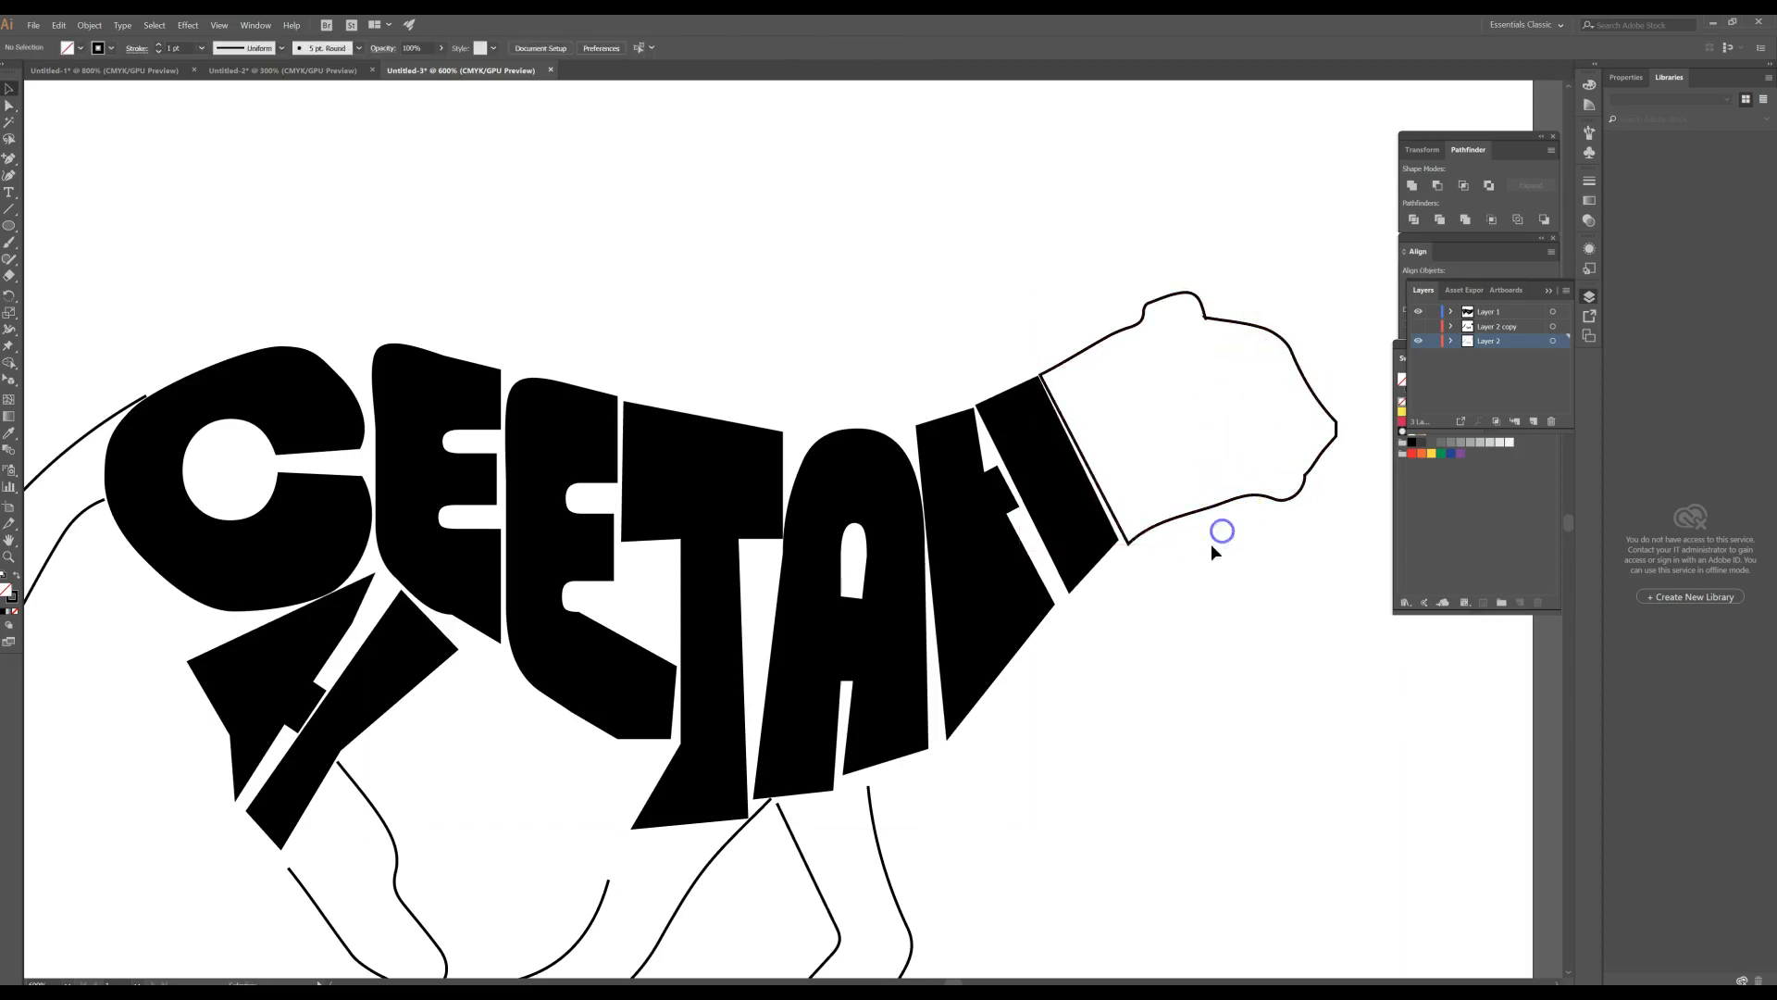
key(a)
drag(1126, 546, 1123, 538)
click(1124, 568)
- Close the open tops of both front-leg outlines with straight Pen tool segments beneath the A and the T
drag(1061, 675, 1295, 490)
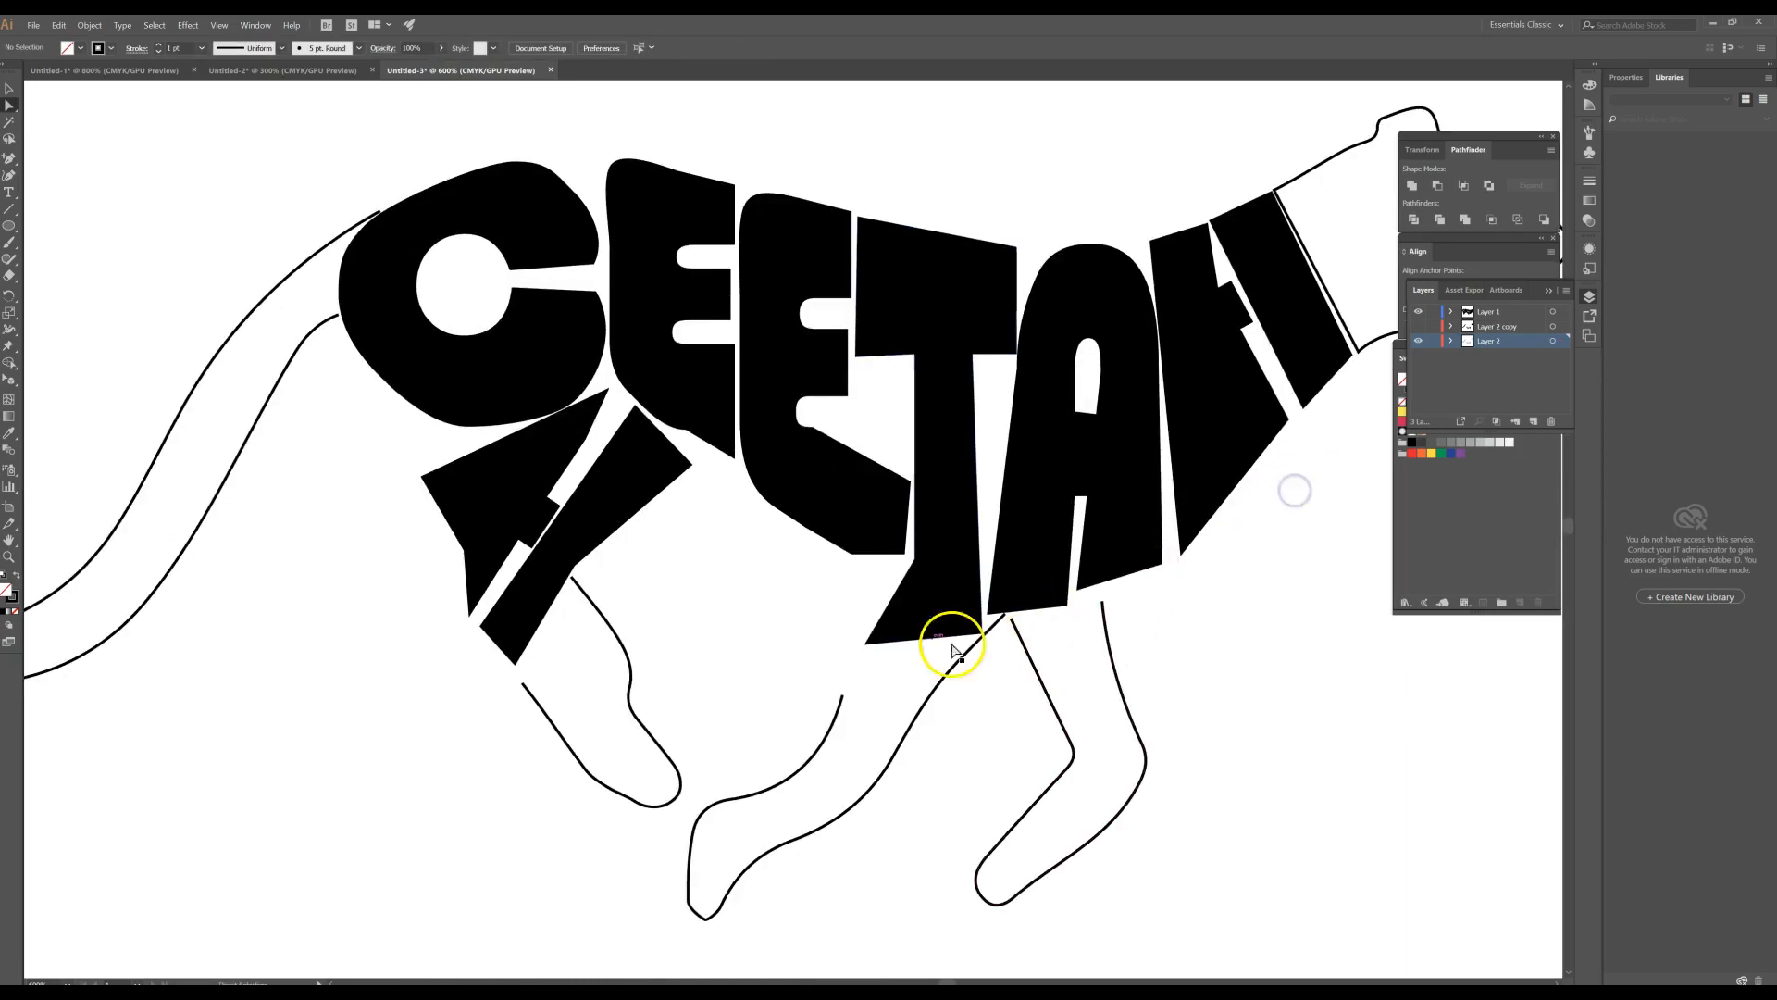
click(16, 160)
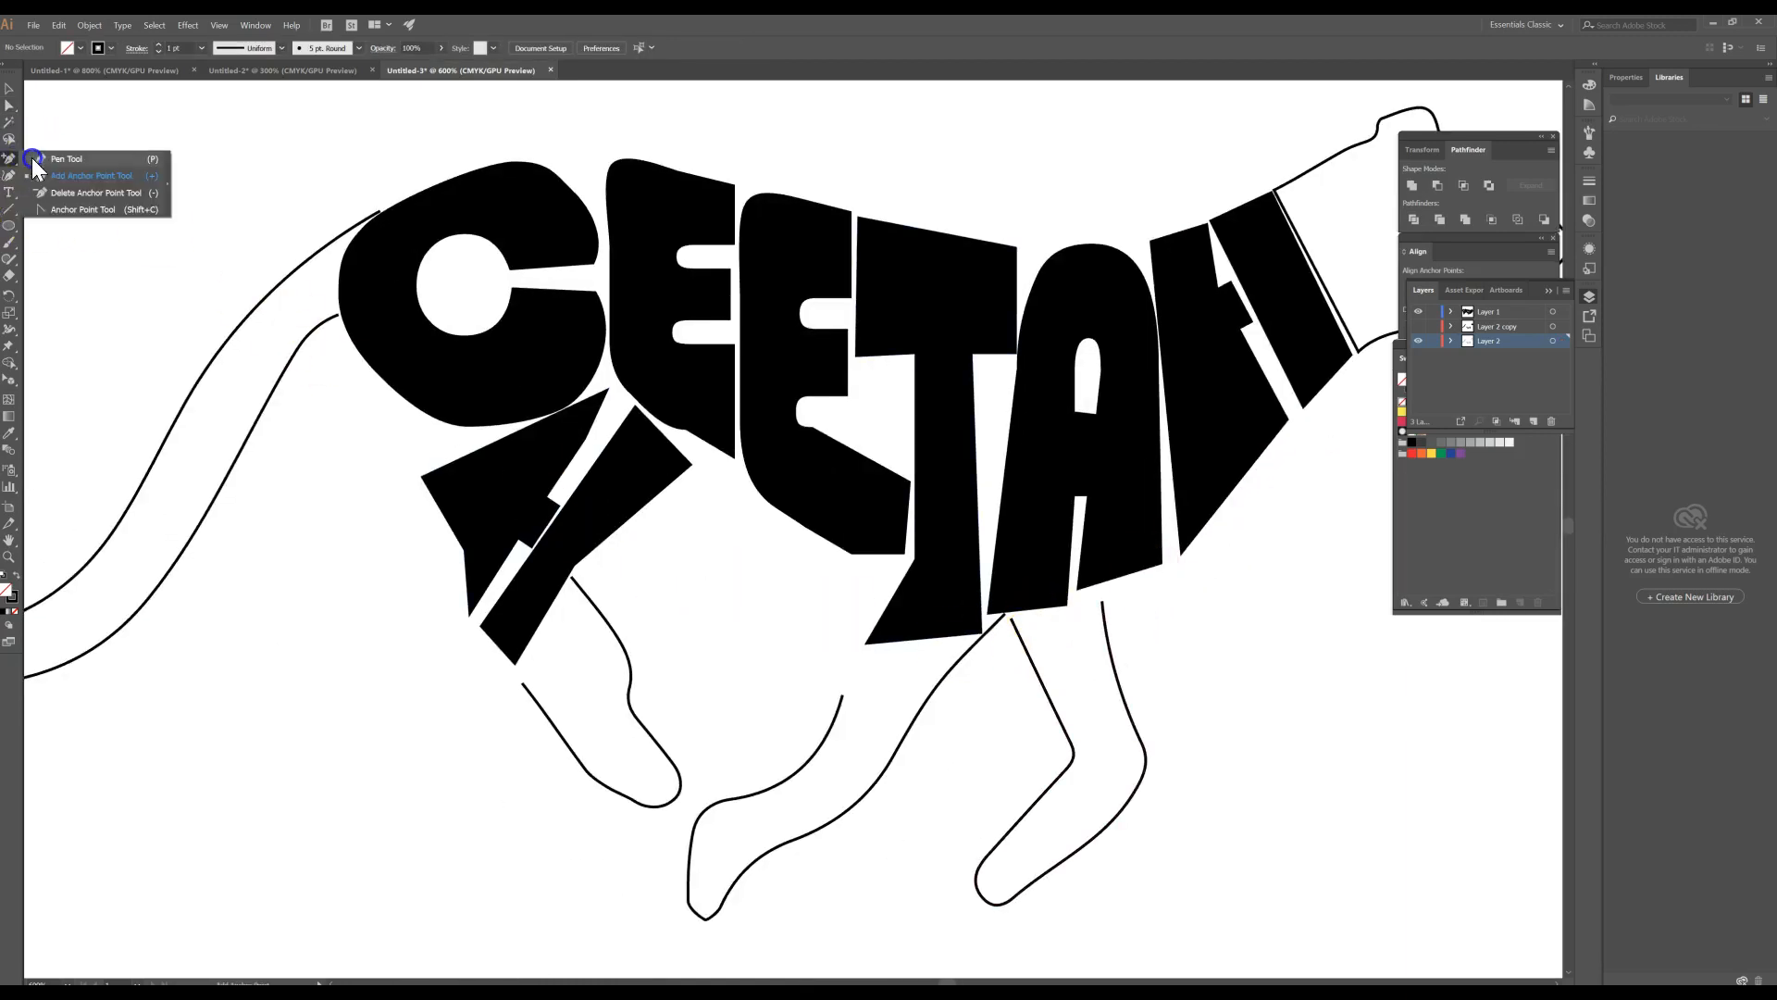
click(32, 160)
click(1010, 617)
click(1104, 604)
click(1104, 603)
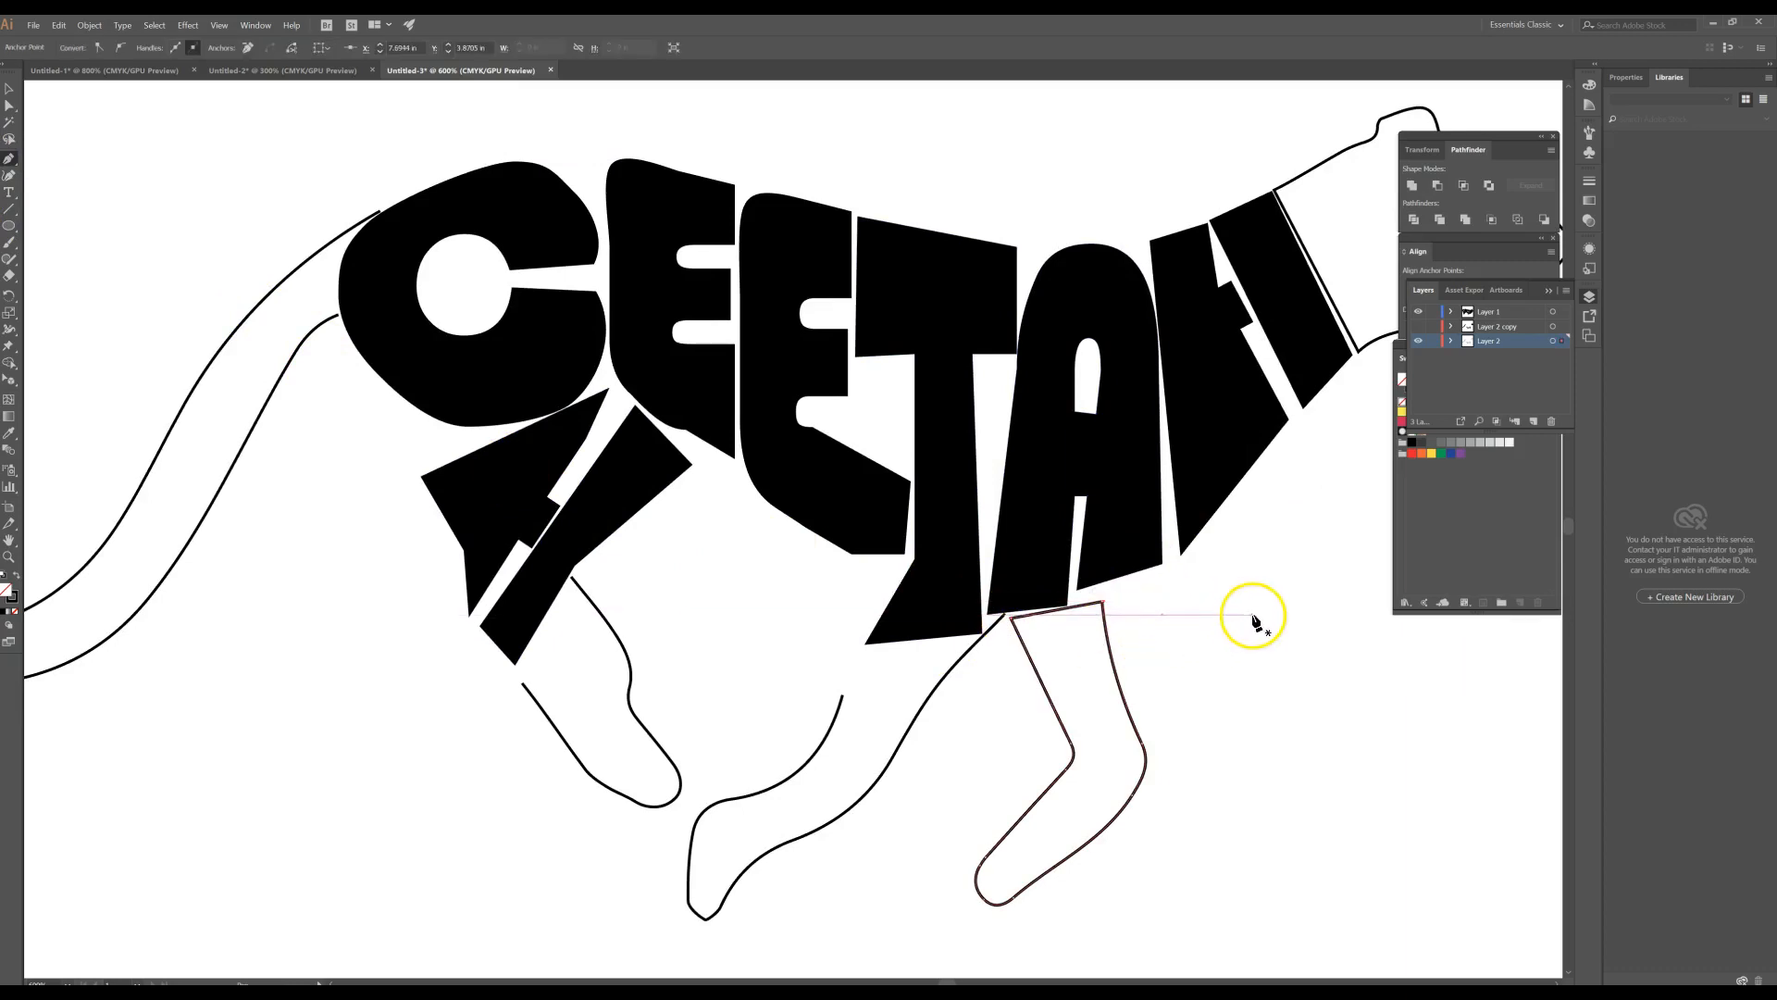
click(1005, 618)
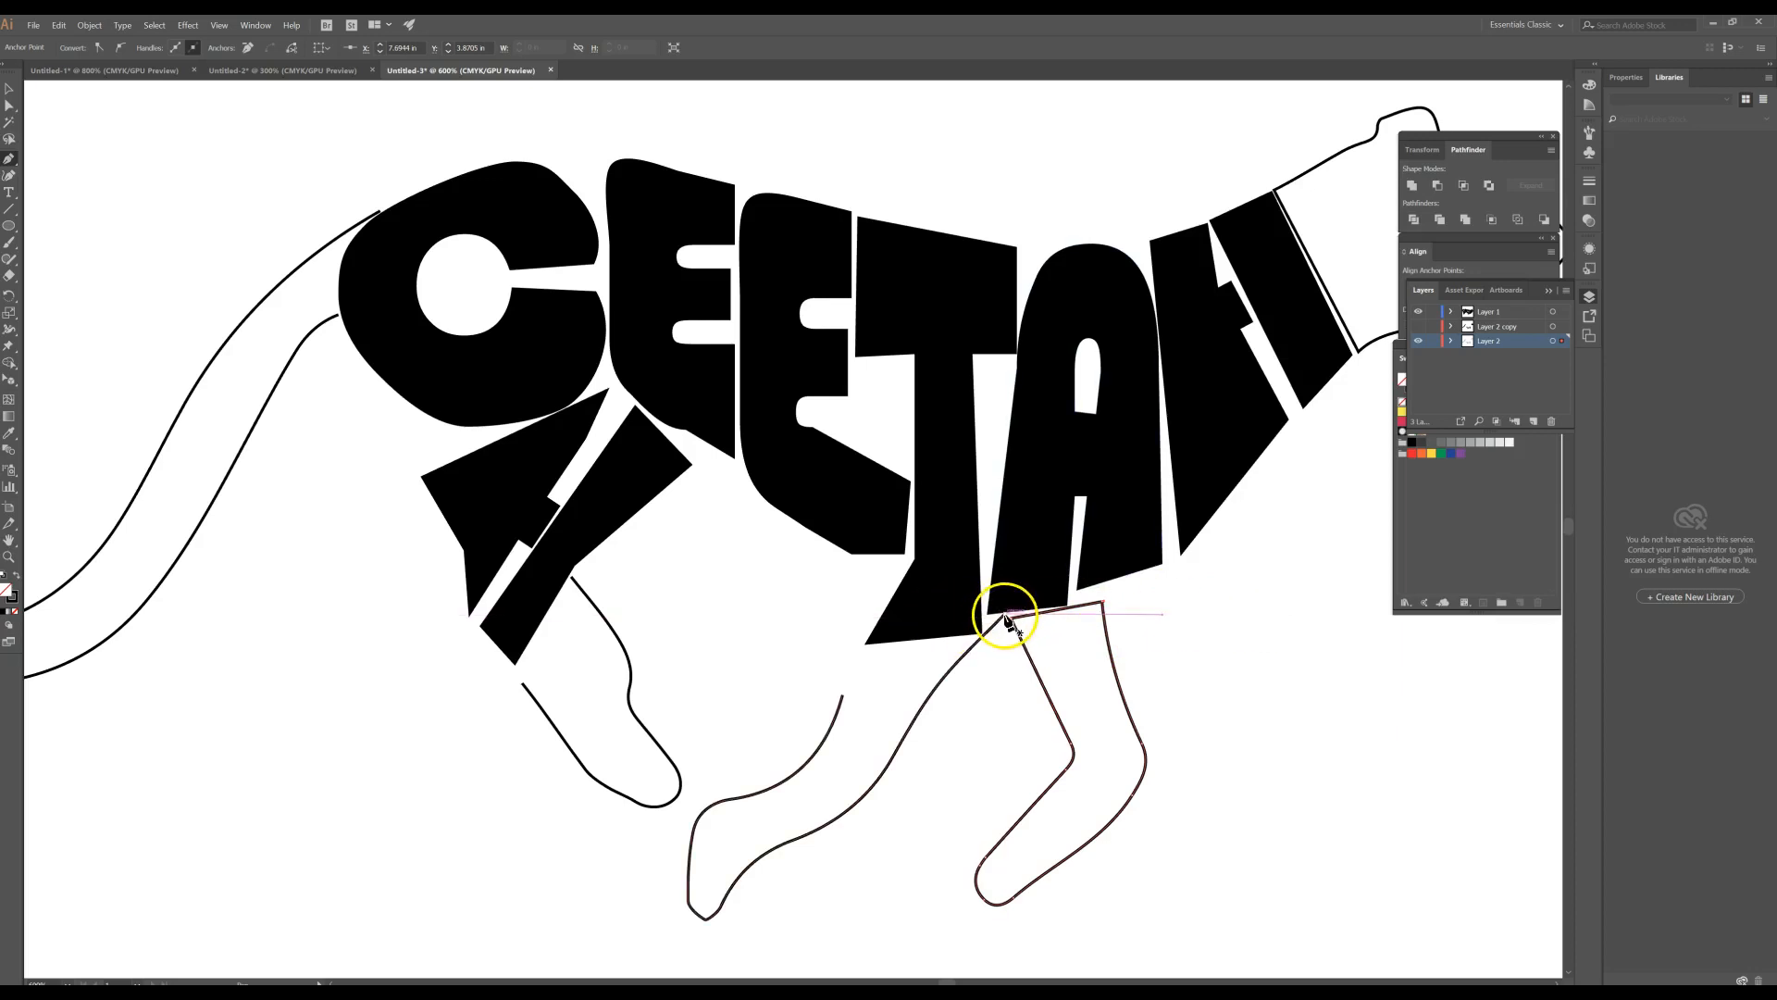
click(844, 697)
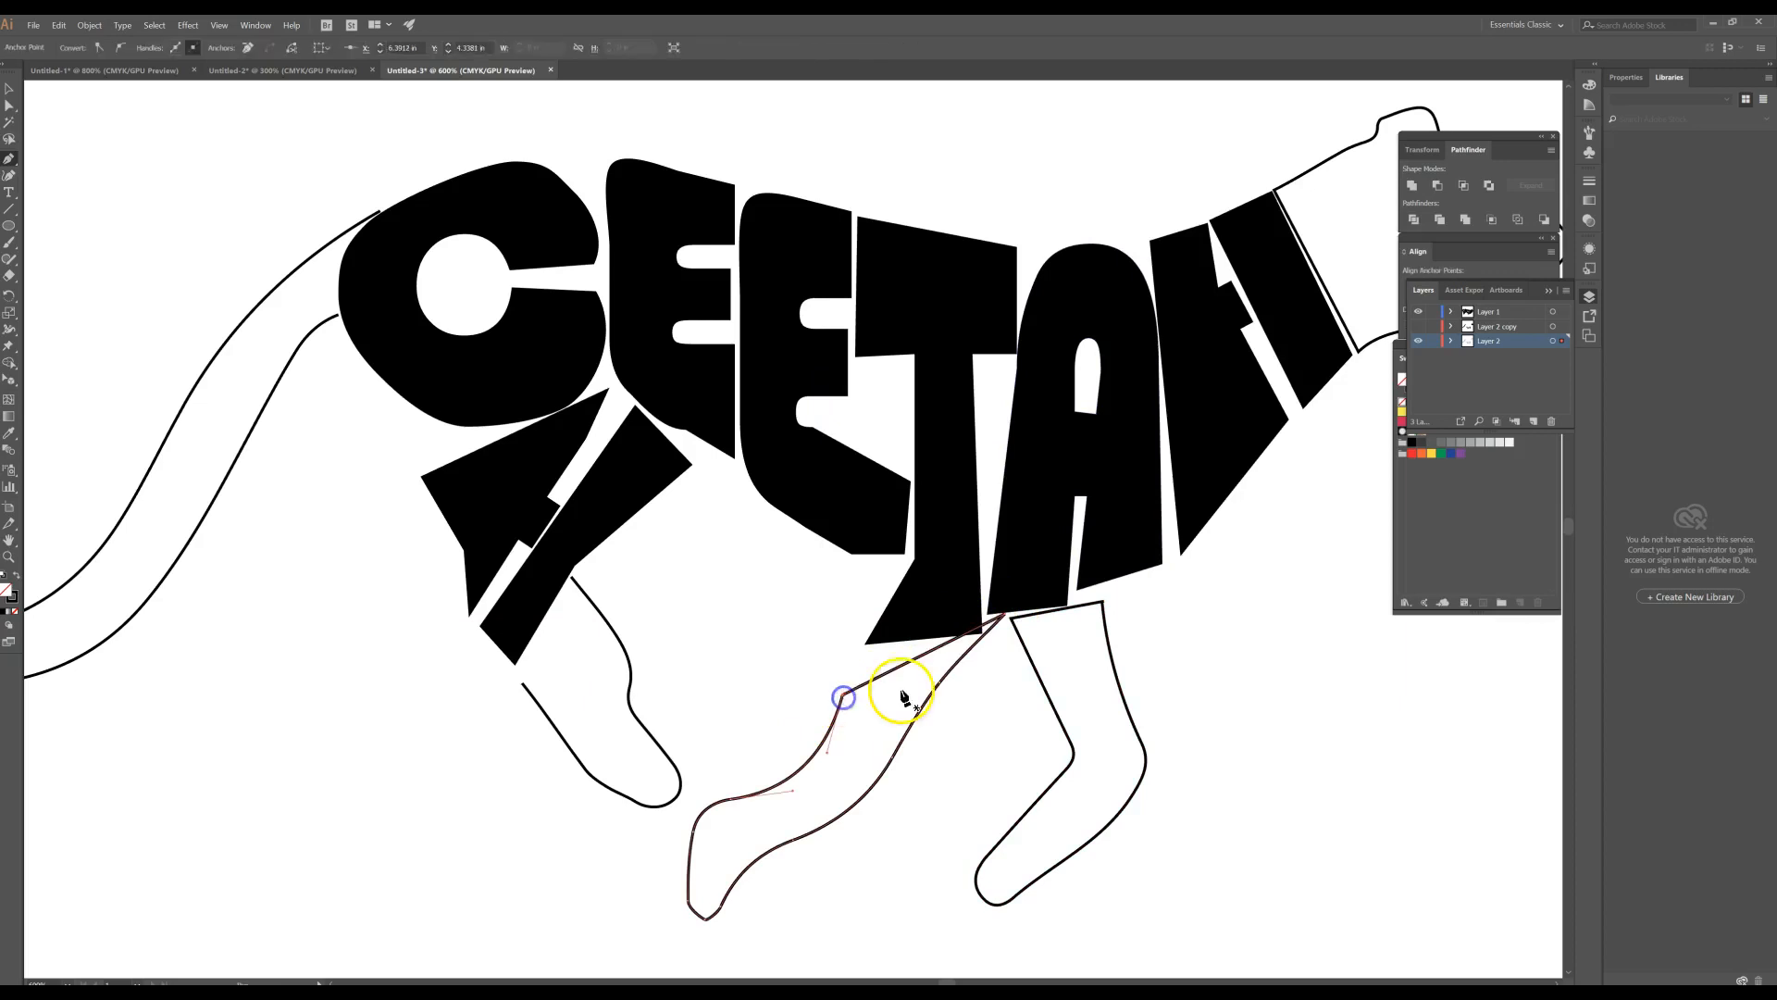
- Close the hind leg's top with a straight segment and the tail's open end with a curve following the C
click(573, 578)
click(524, 687)
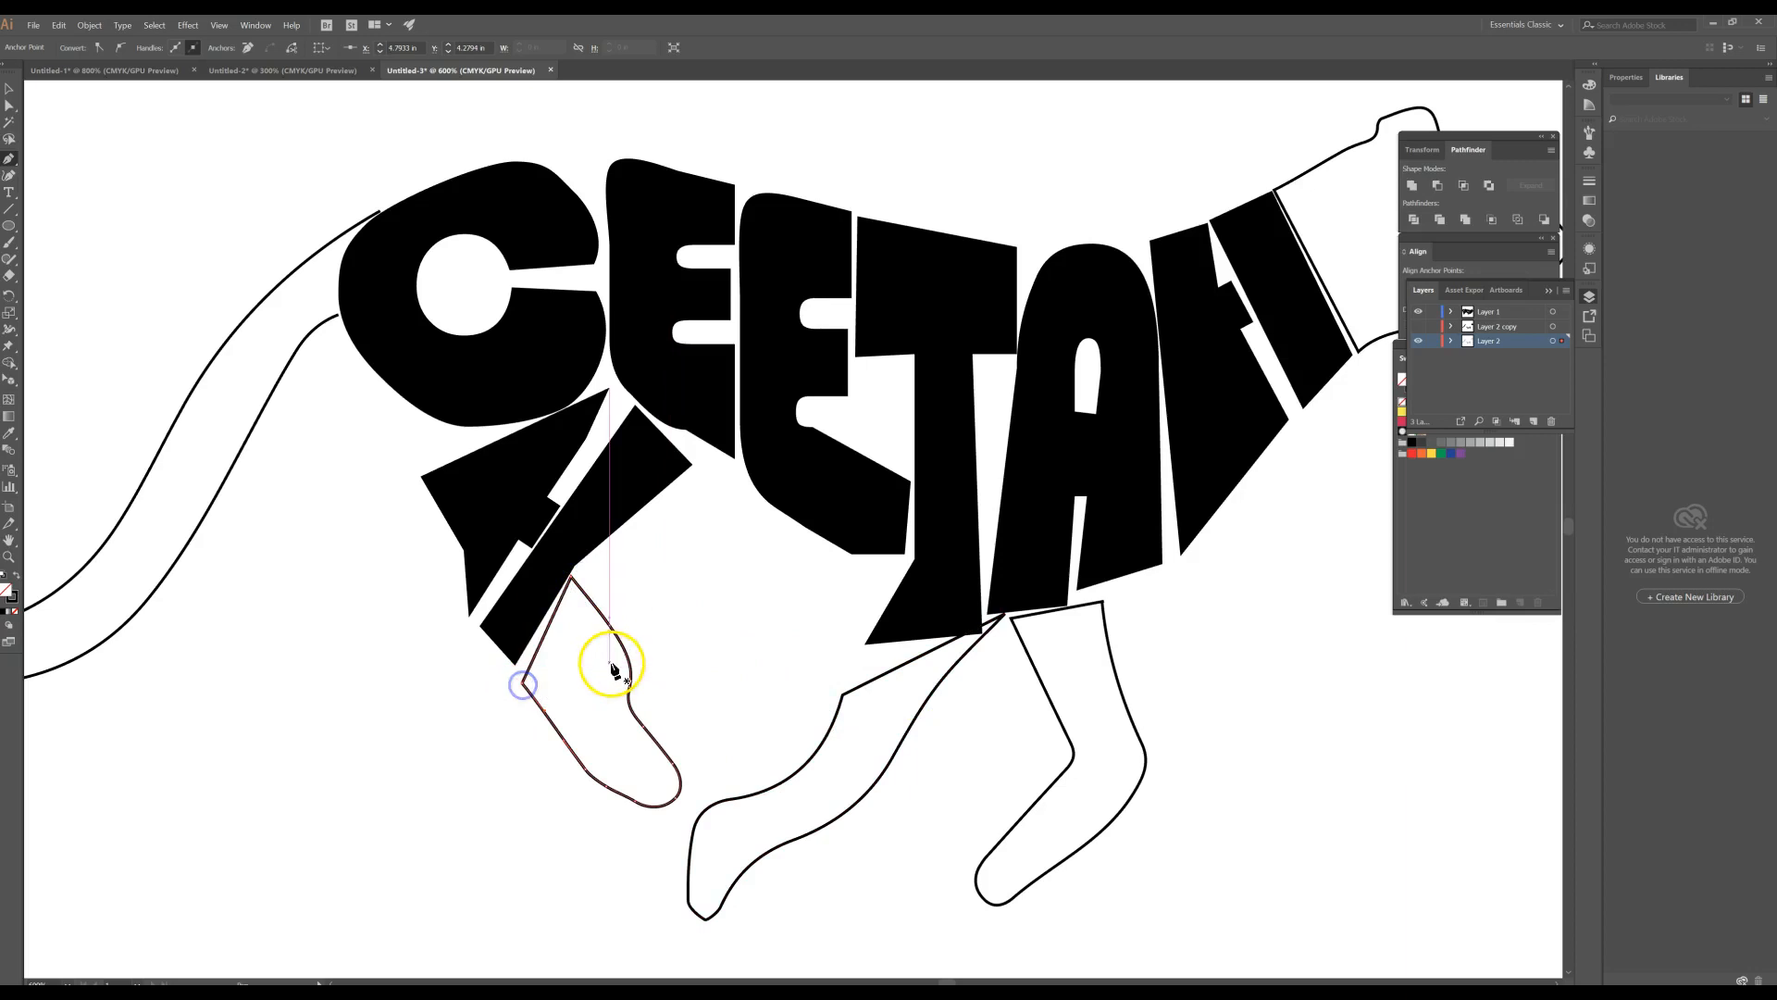
click(340, 316)
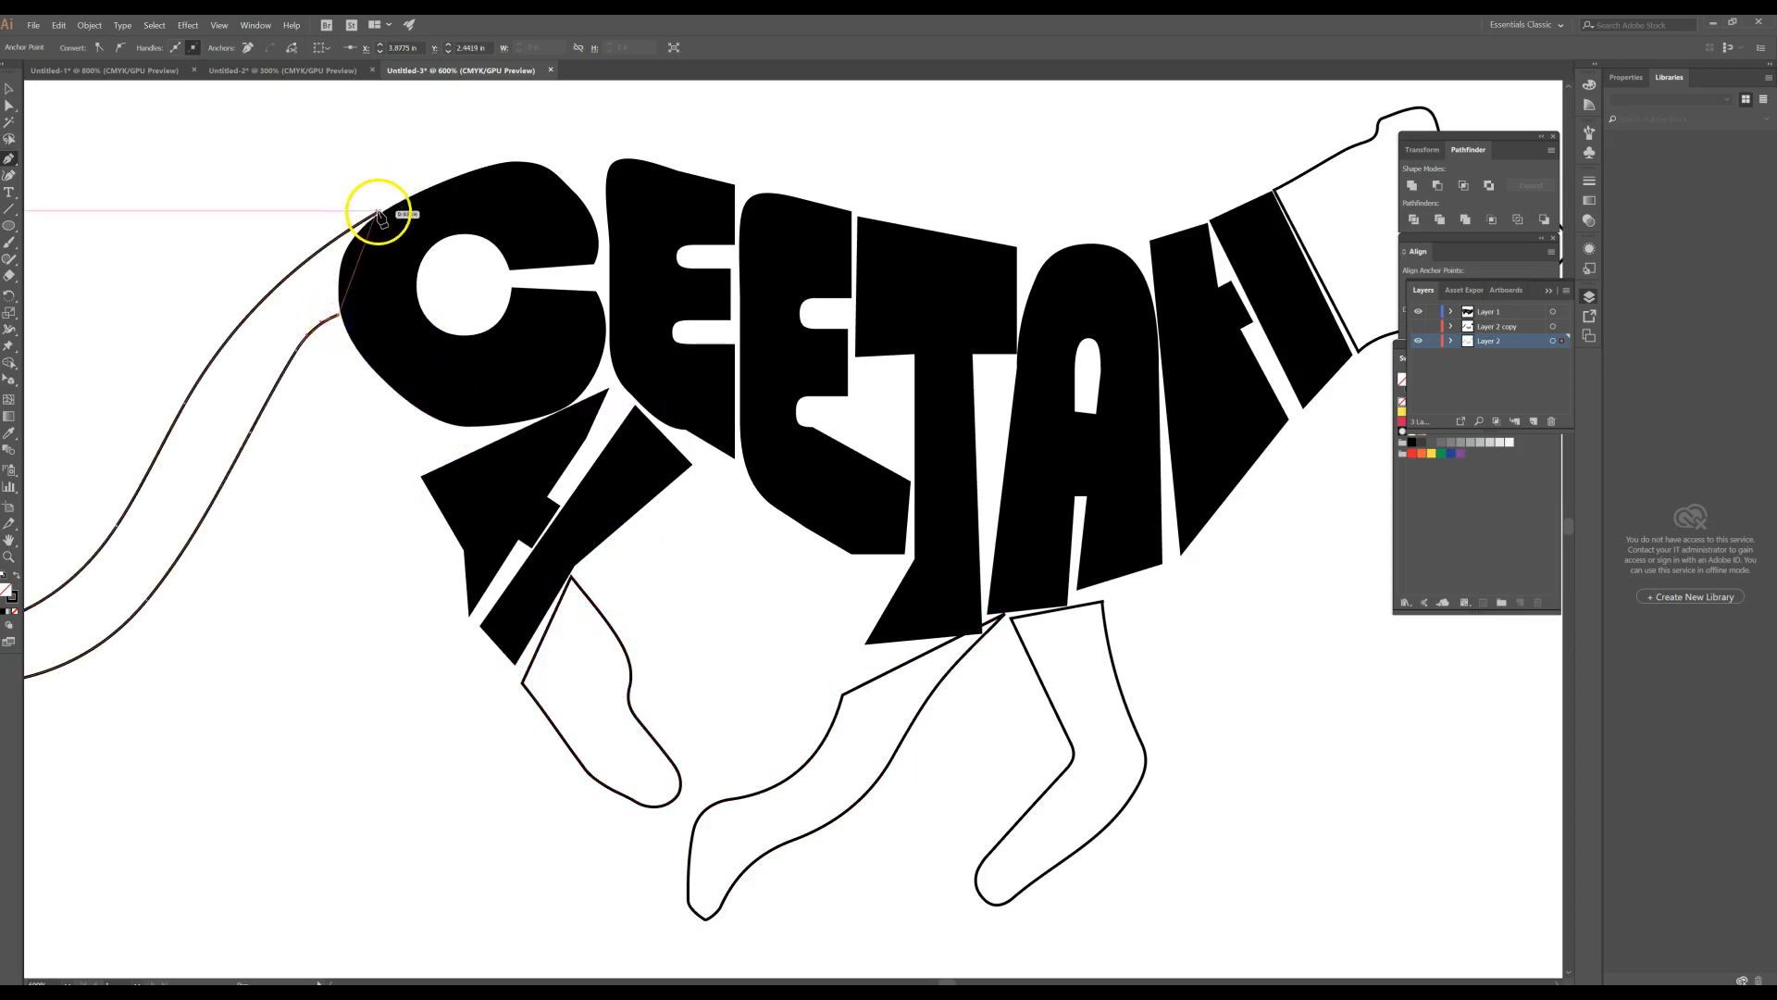
drag(379, 215, 454, 167)
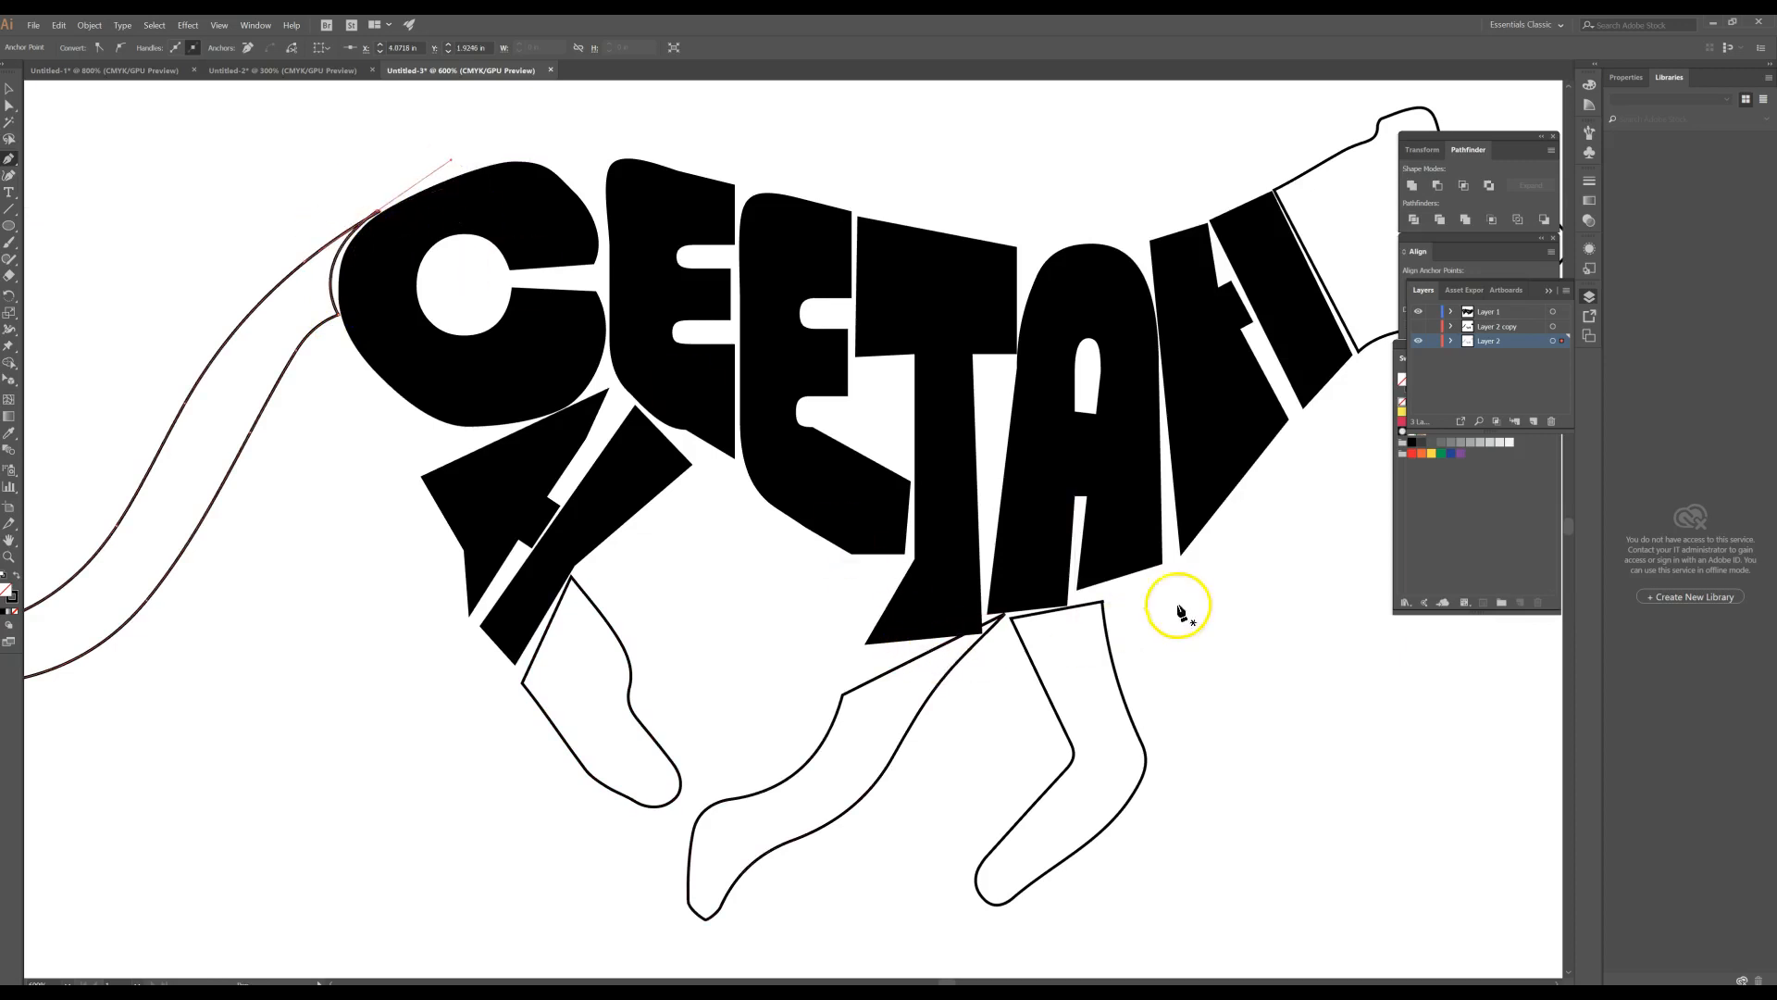
- Reshape the top edge of the front leg beneath the T's foot with the Anchor Point tool
click(8, 105)
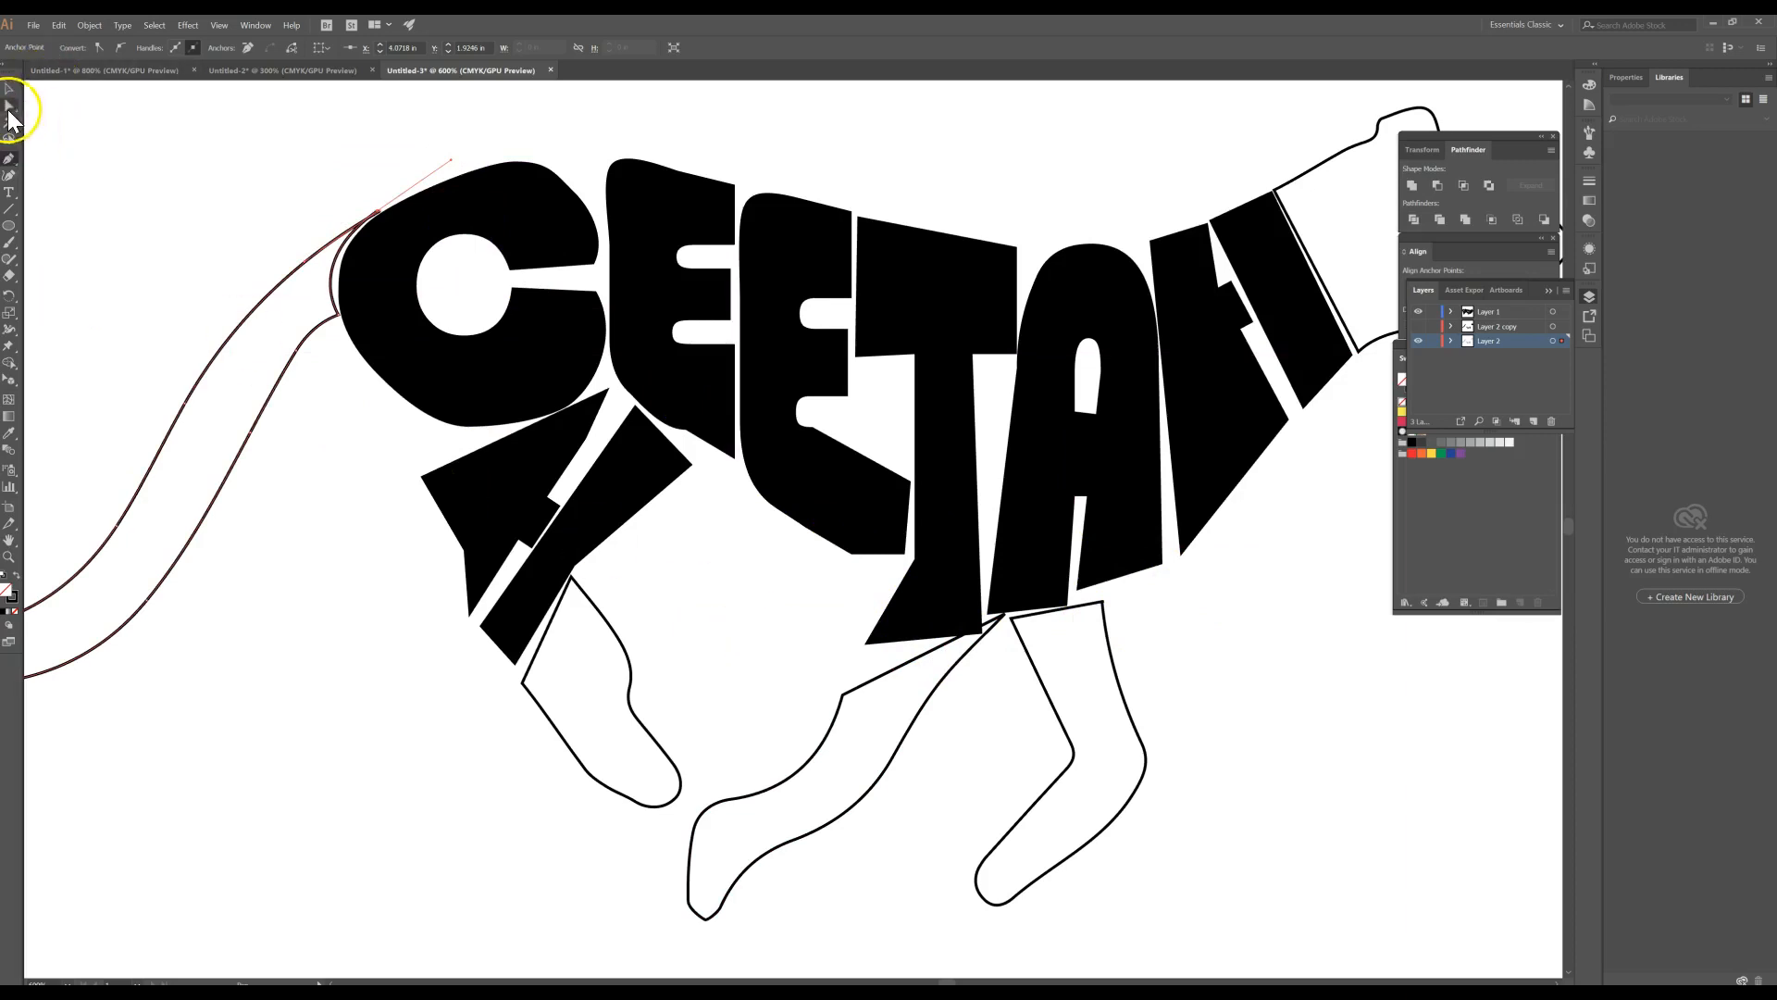
click(958, 639)
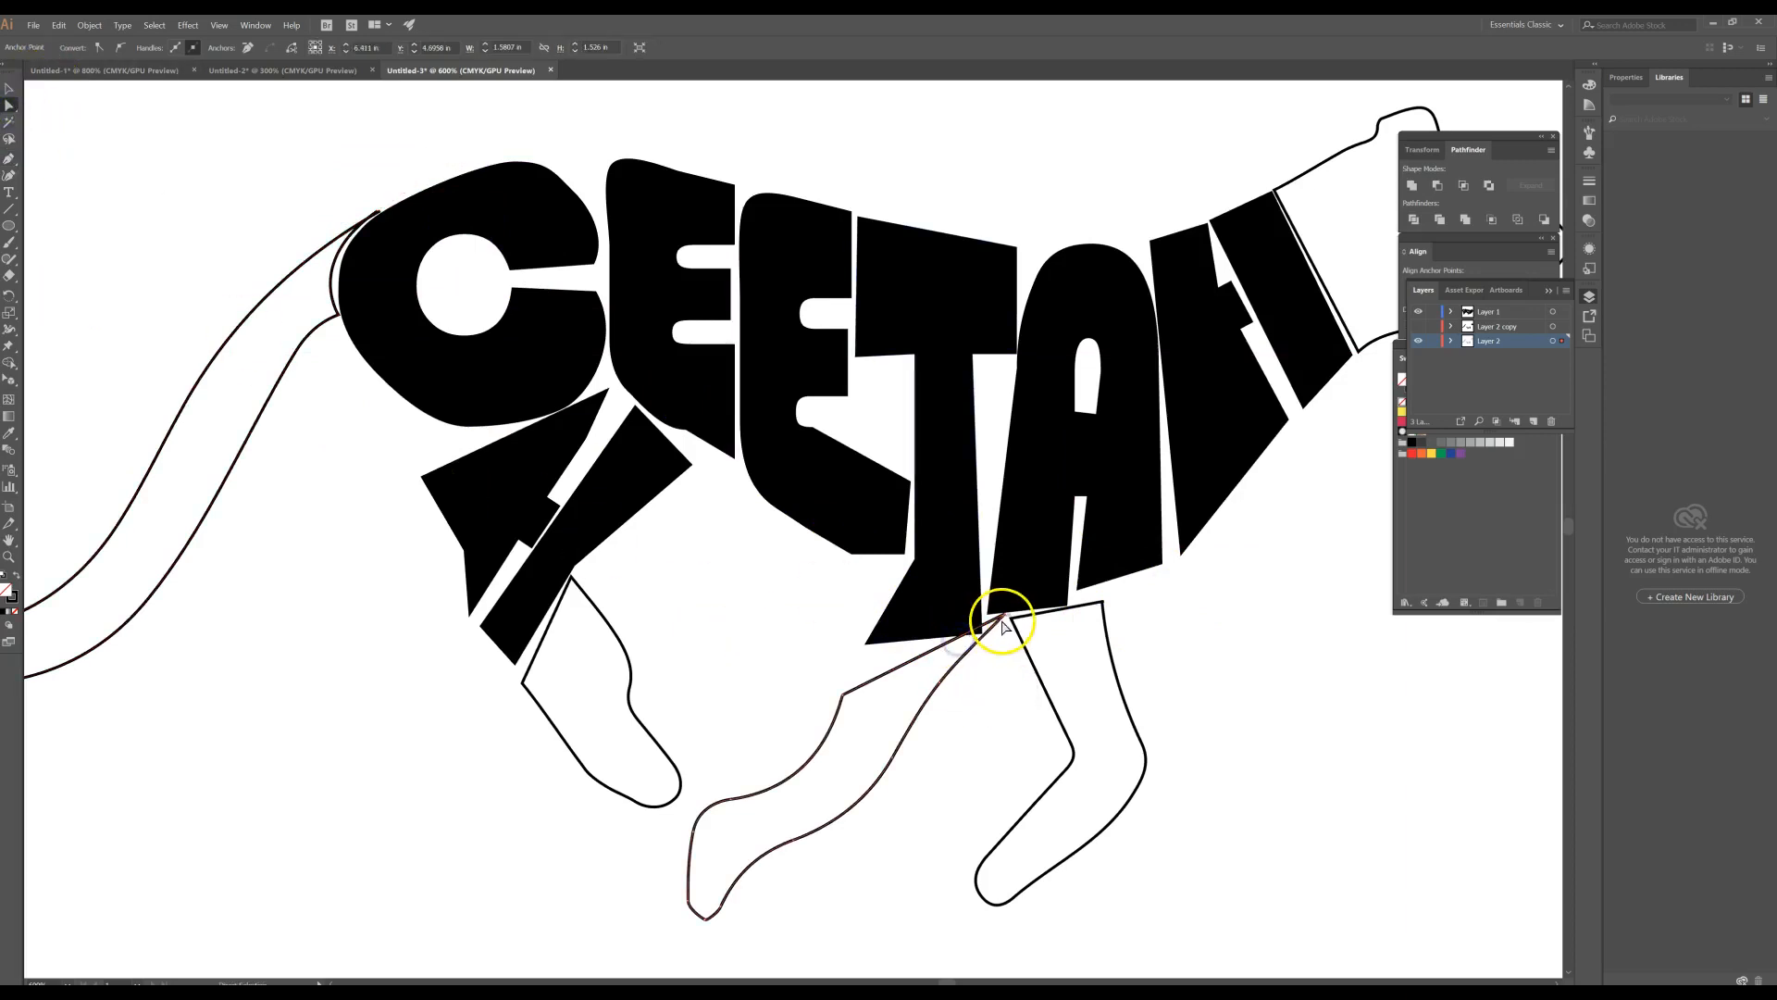
click(18, 155)
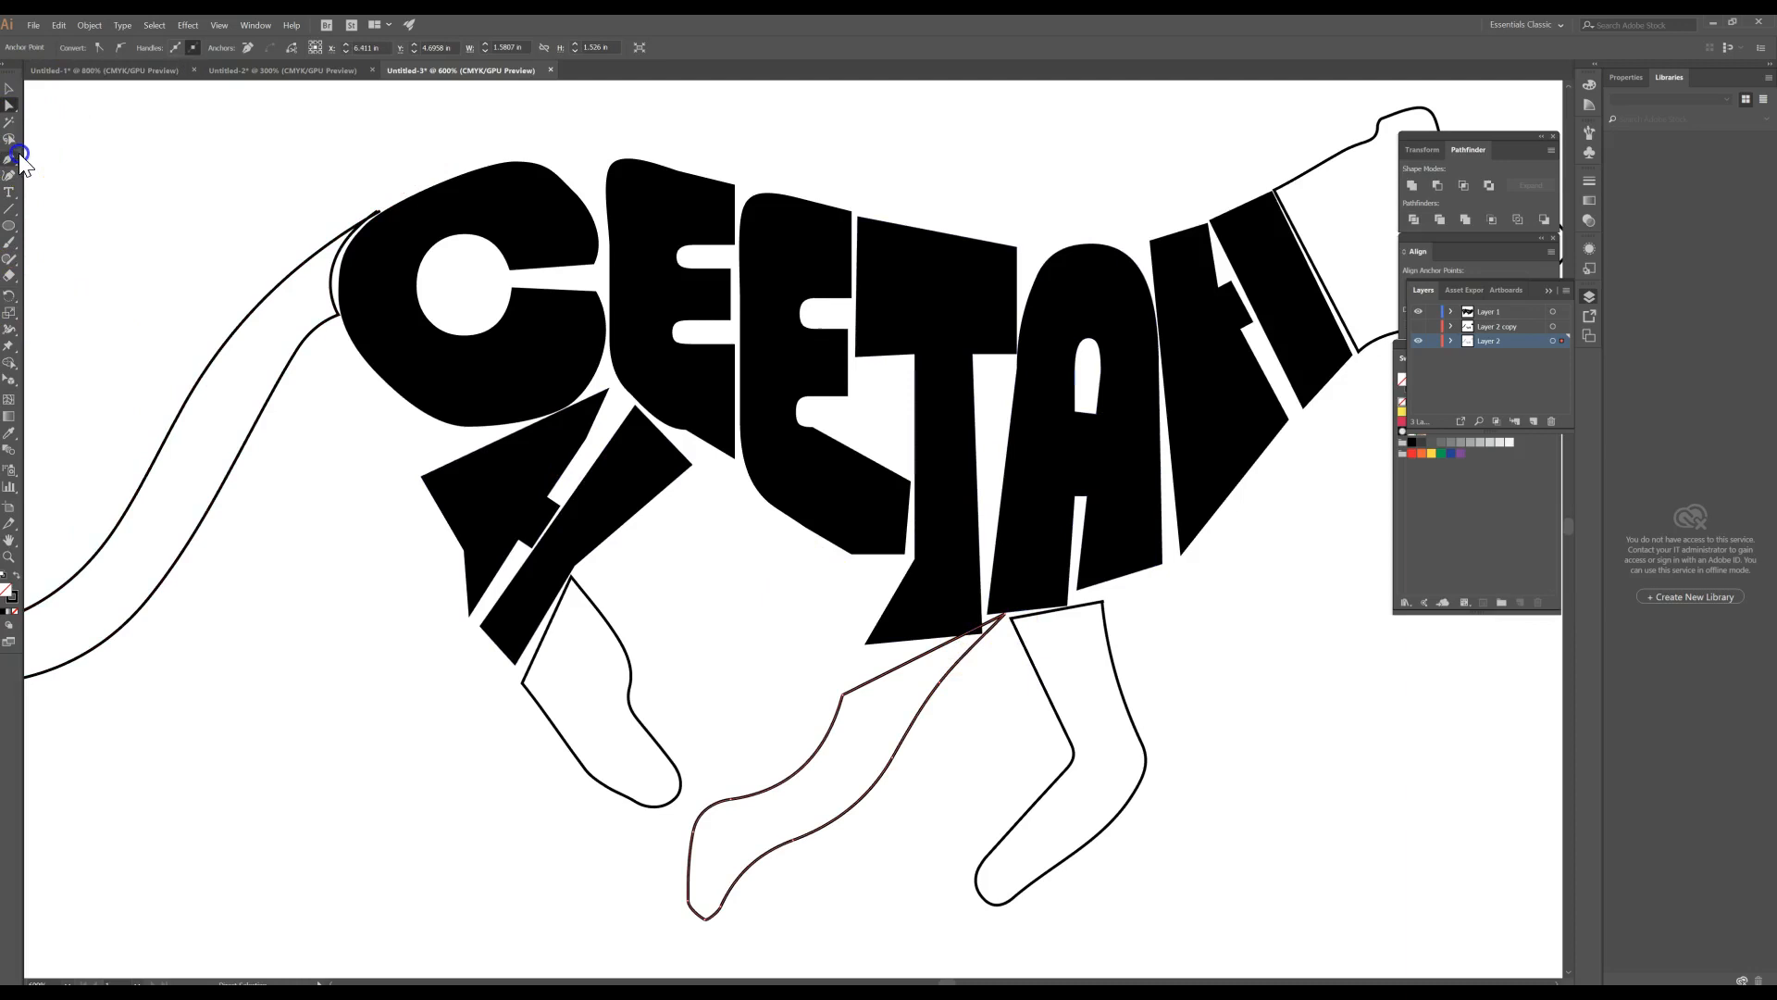
click(11, 162)
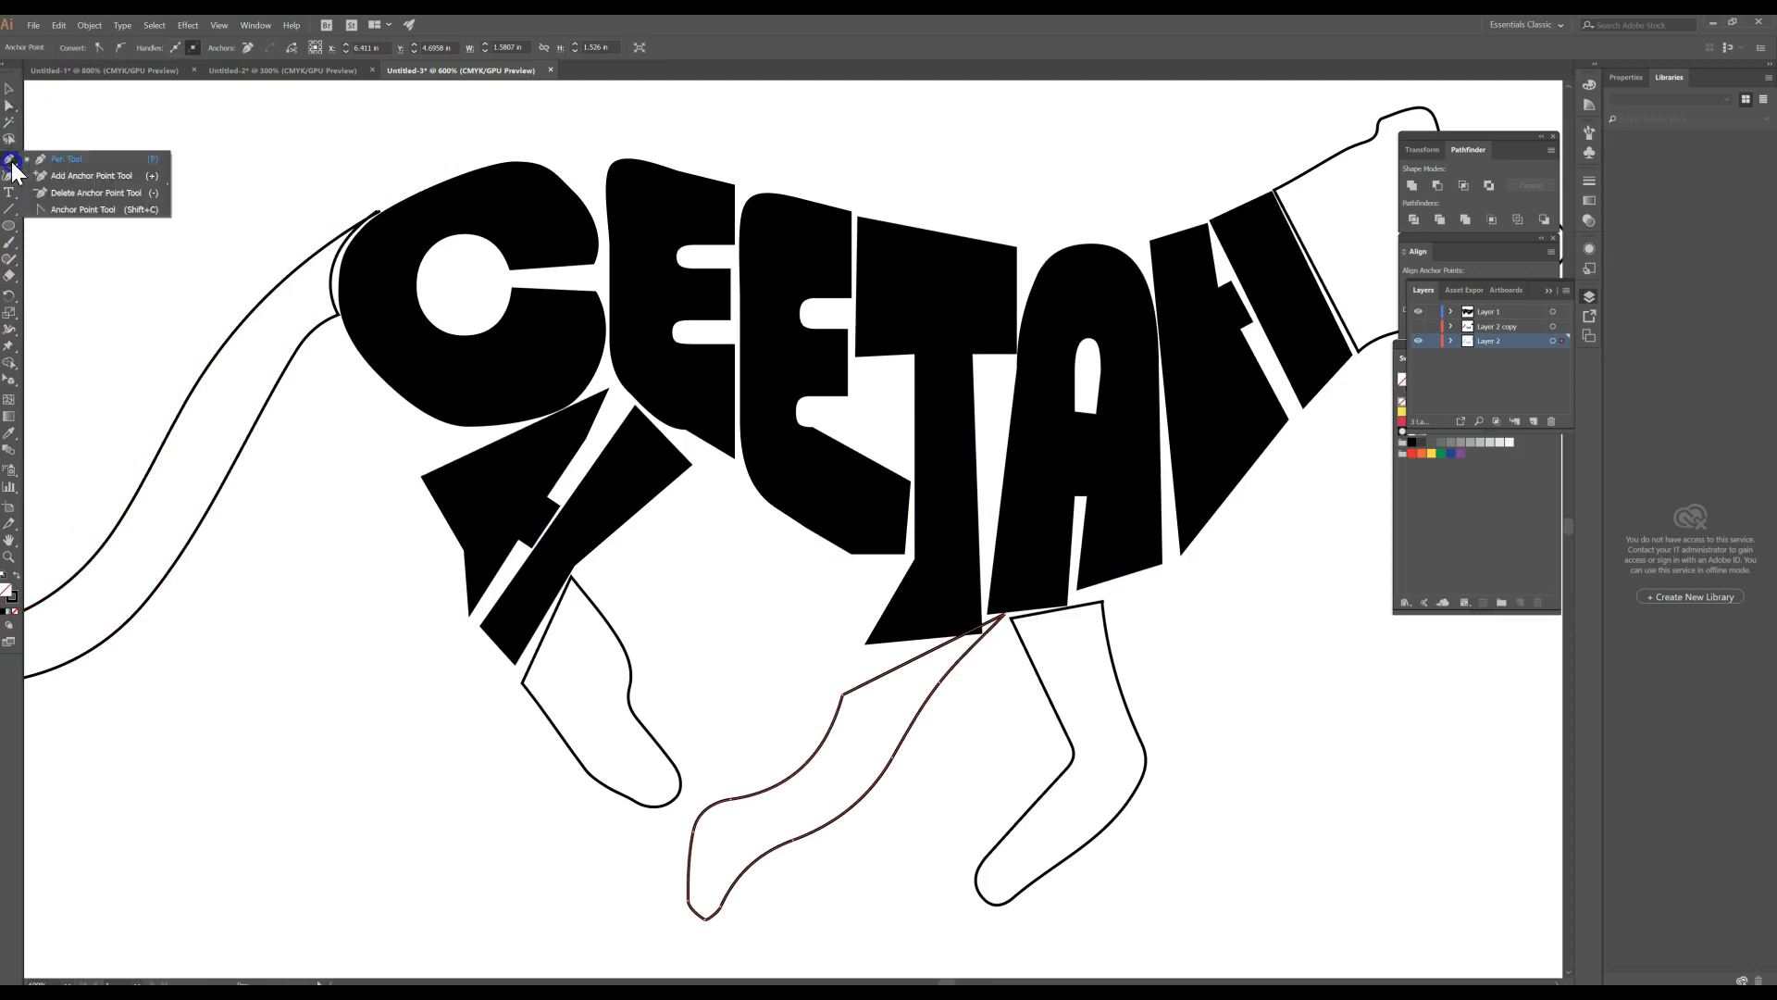
click(61, 211)
drag(877, 686, 837, 738)
click(853, 658)
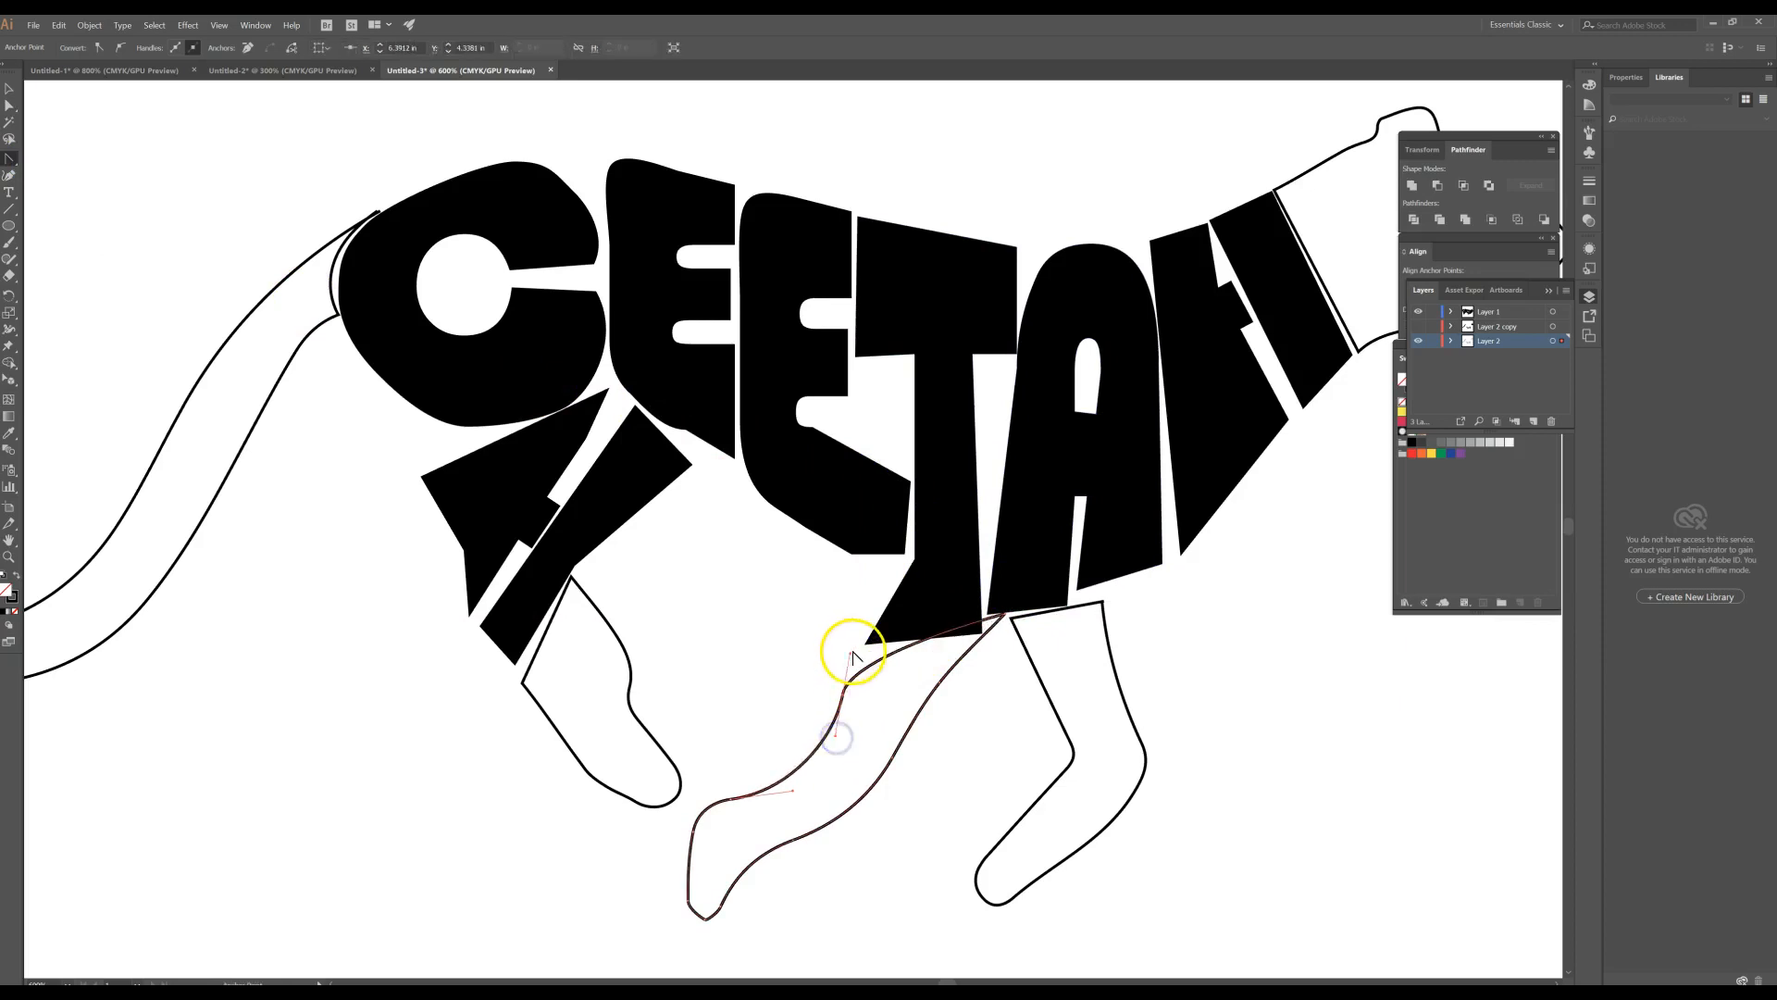
drag(886, 668, 924, 663)
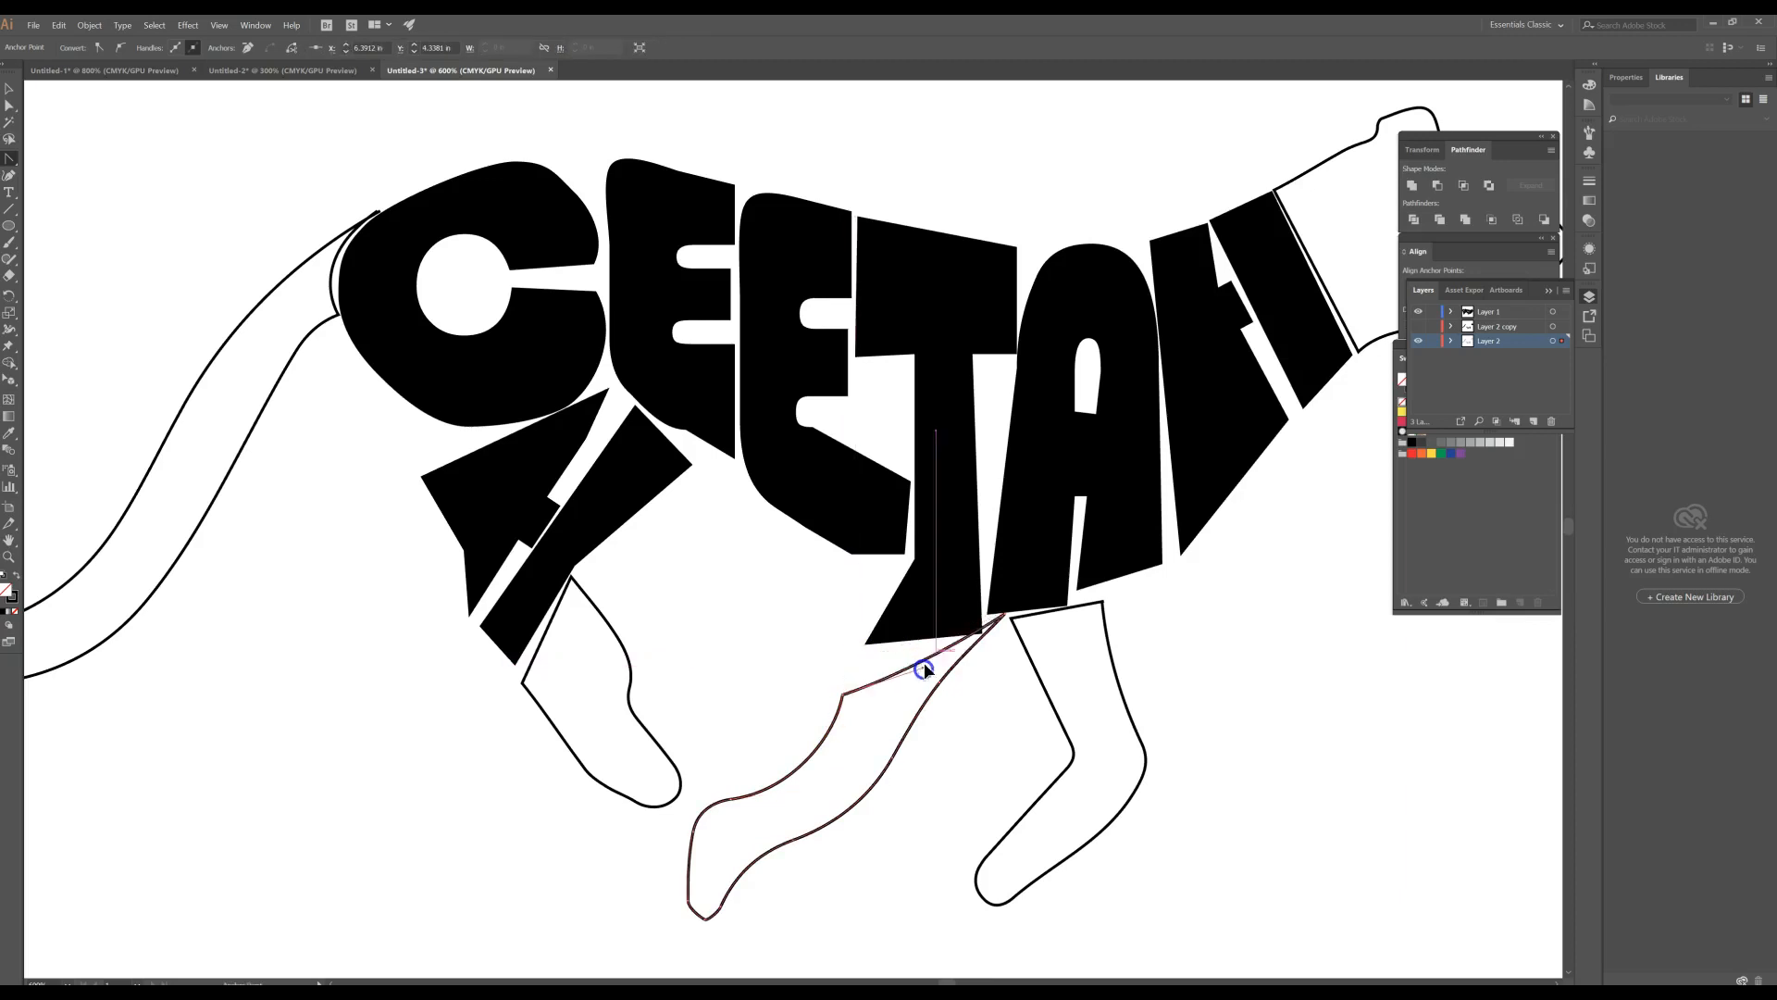
click(8, 105)
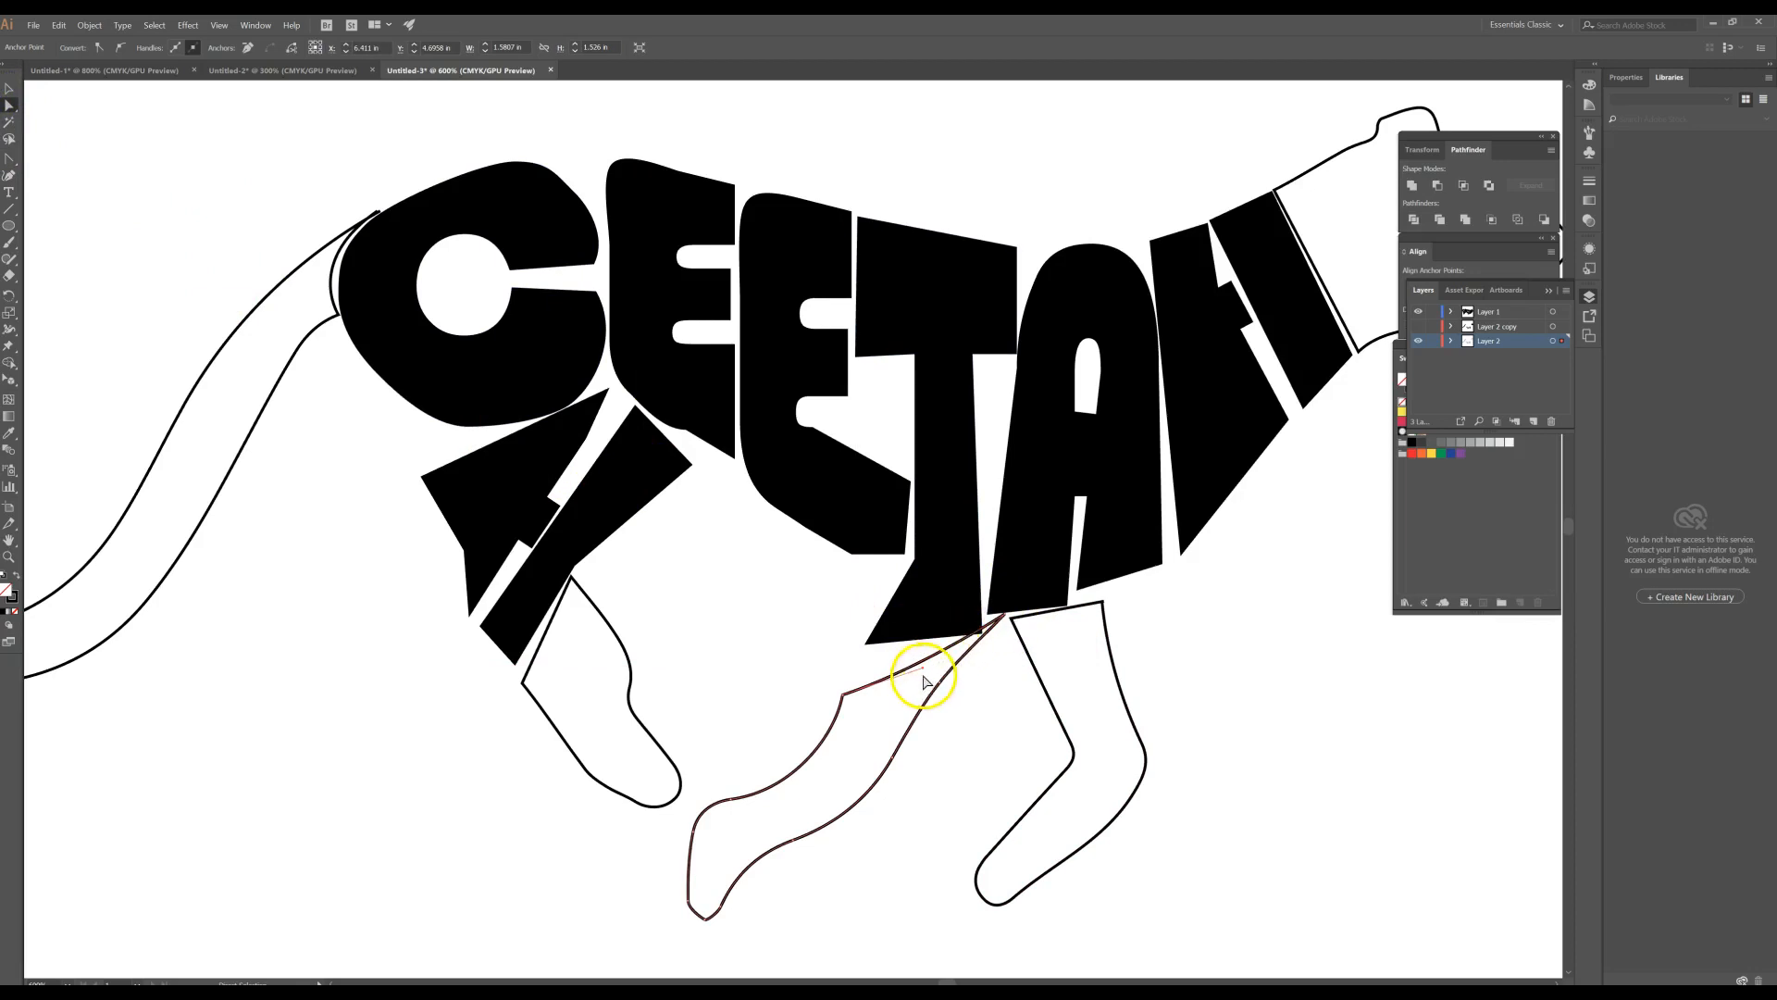
drag(1004, 618, 989, 631)
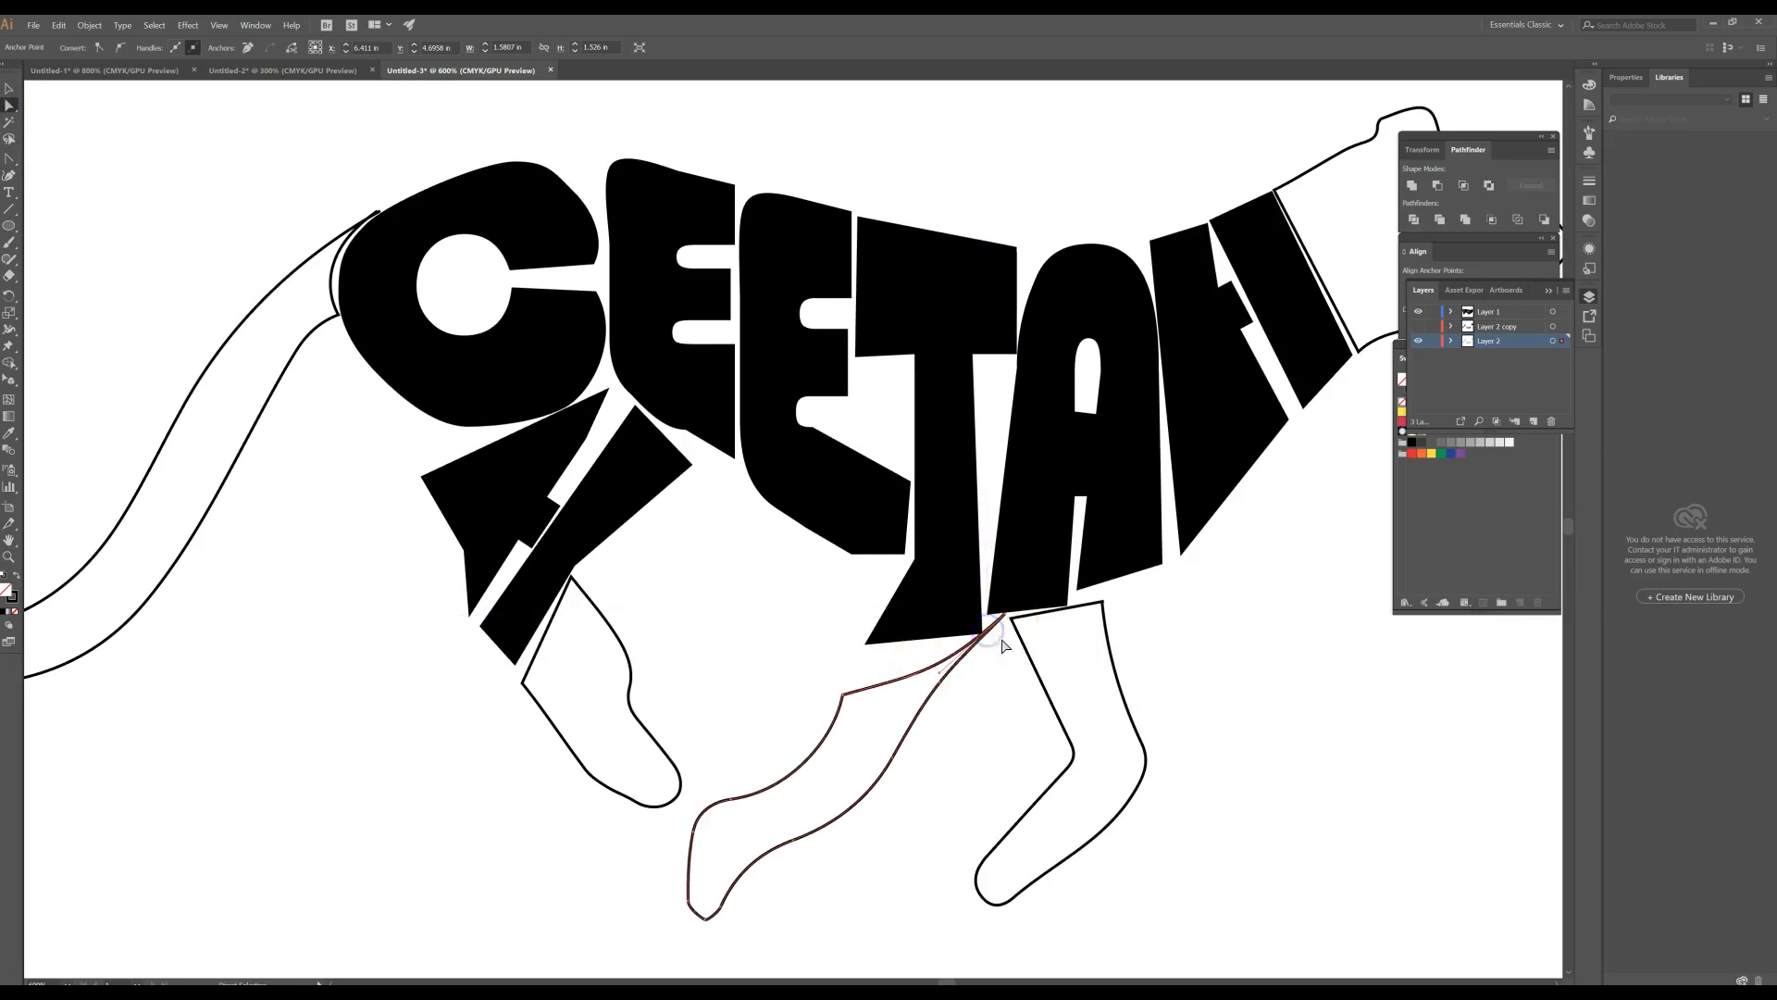
click(1019, 631)
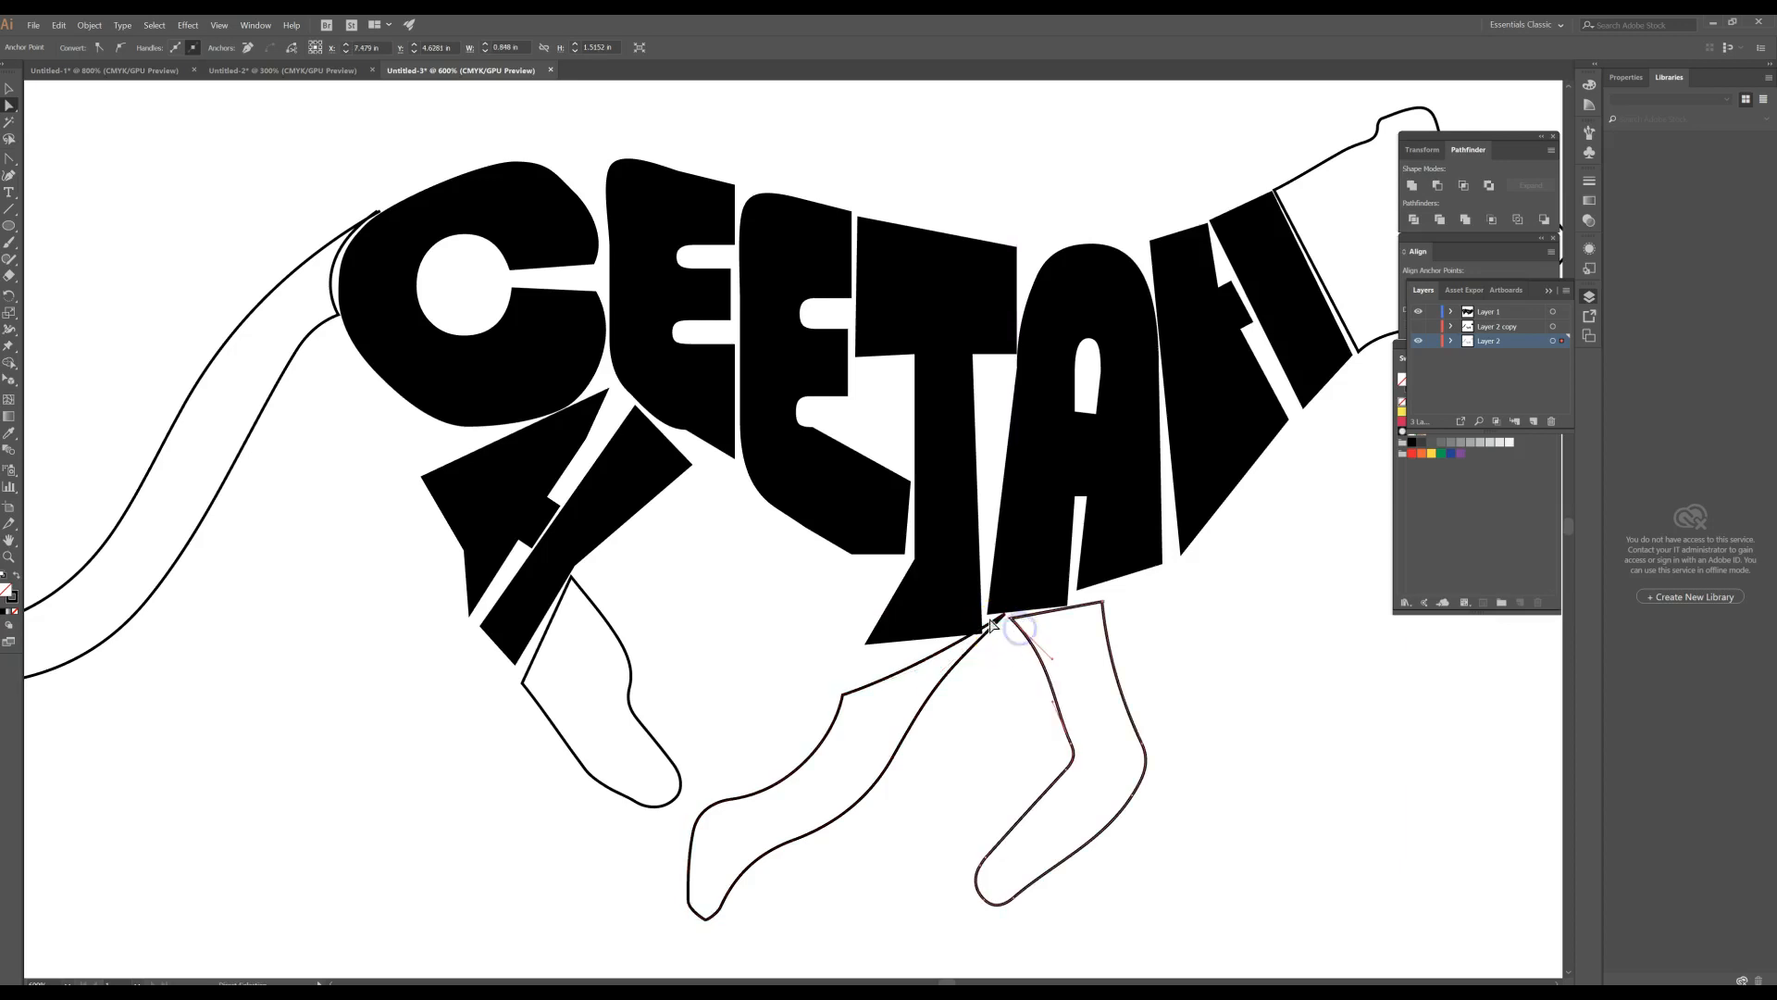
key(ctrl+z)
drag(1007, 615, 997, 629)
key(ctrl+z)
- Straighten the inner edge of the leg beneath the A, then move the neighbouring leg's tip under the T's foot and join its end points
click(1005, 620)
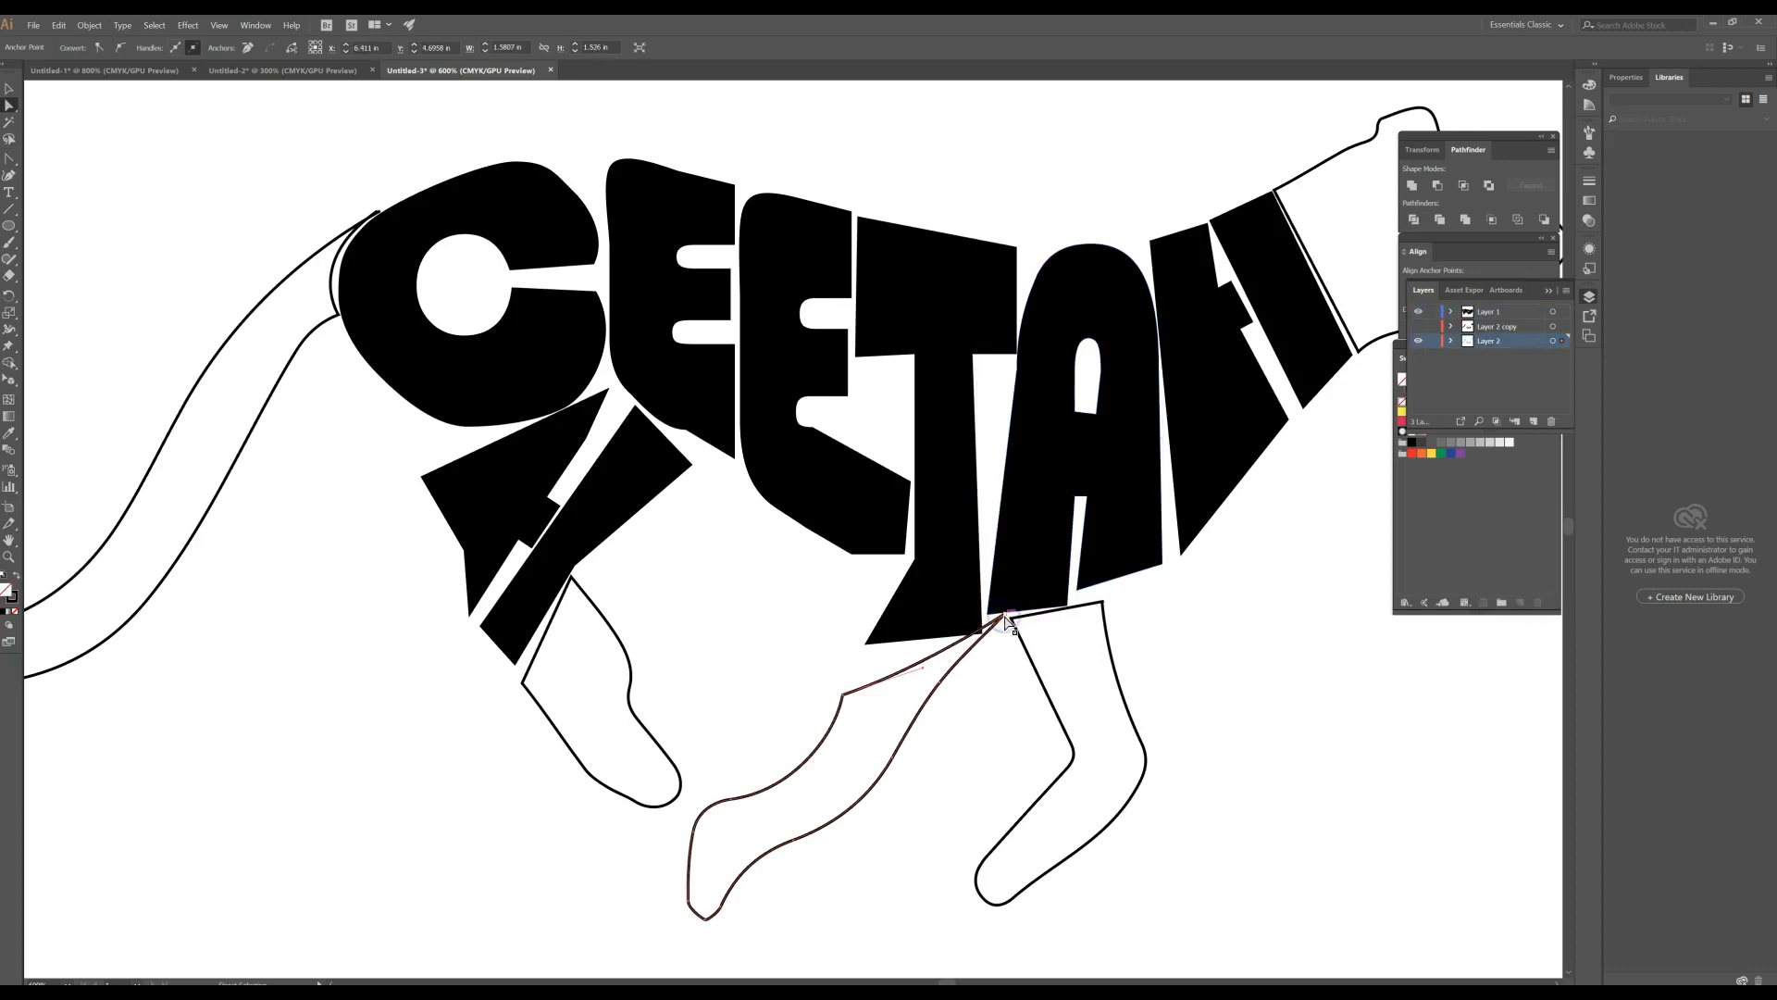
click(1005, 618)
drag(1007, 619, 980, 650)
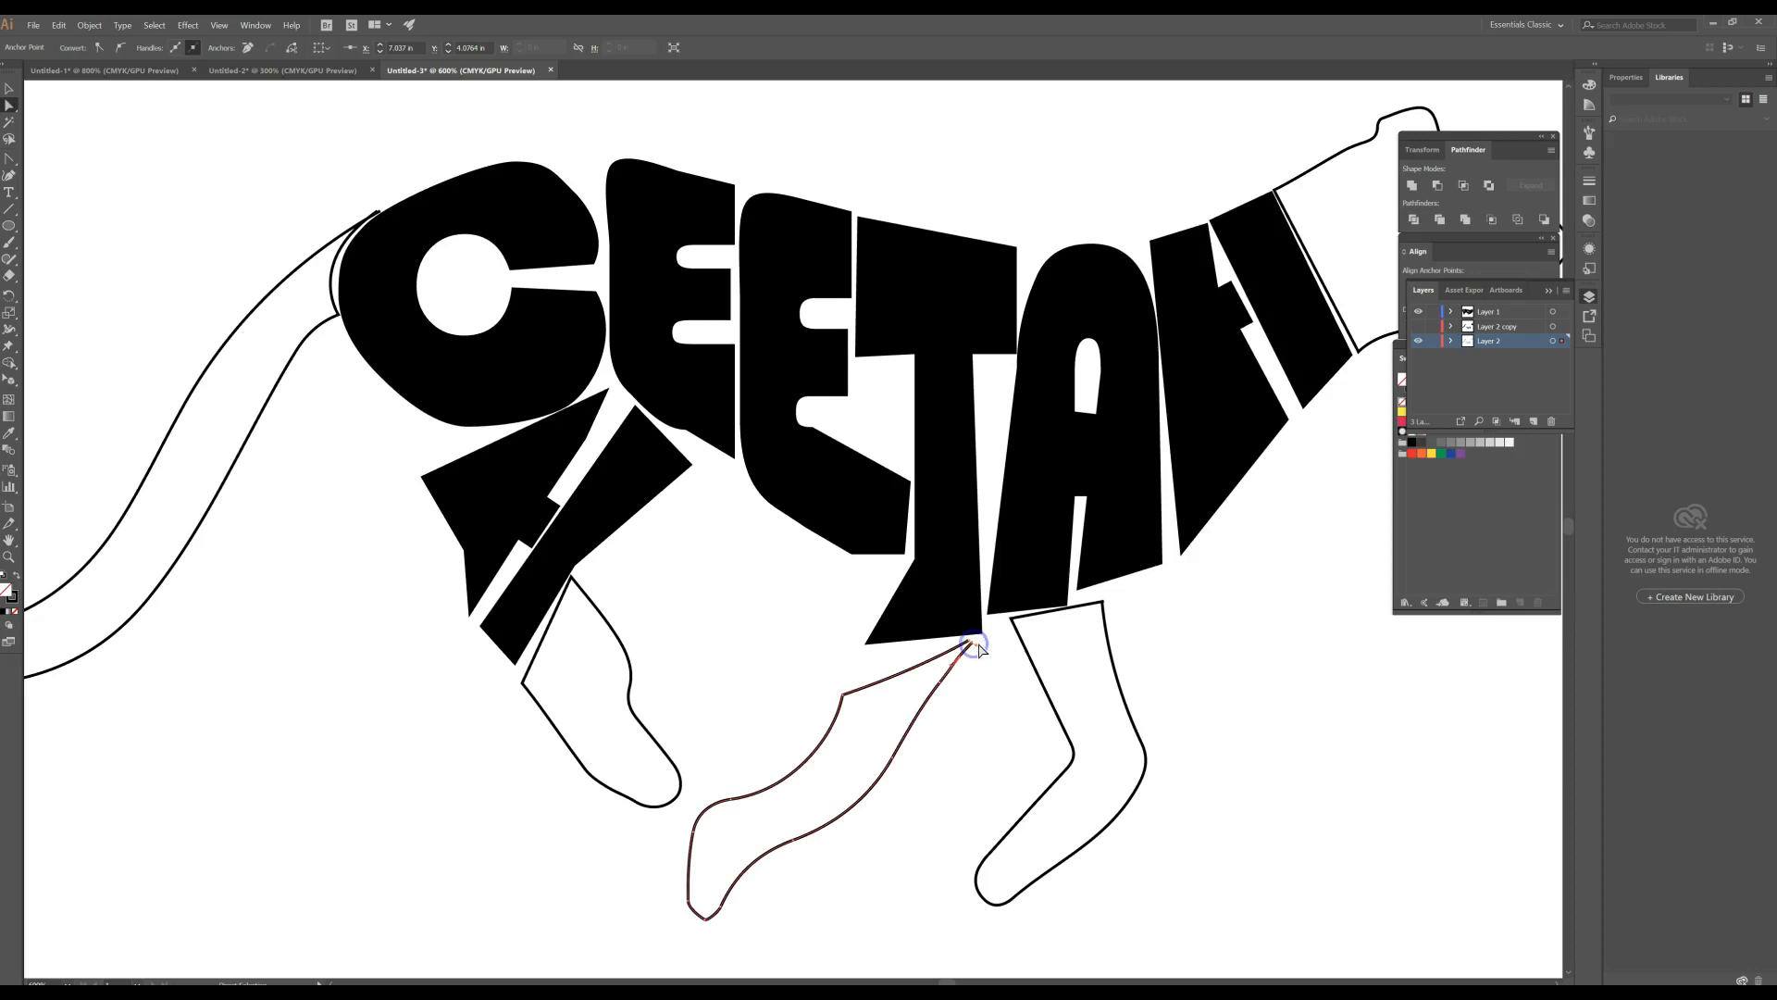
shift+click(970, 642)
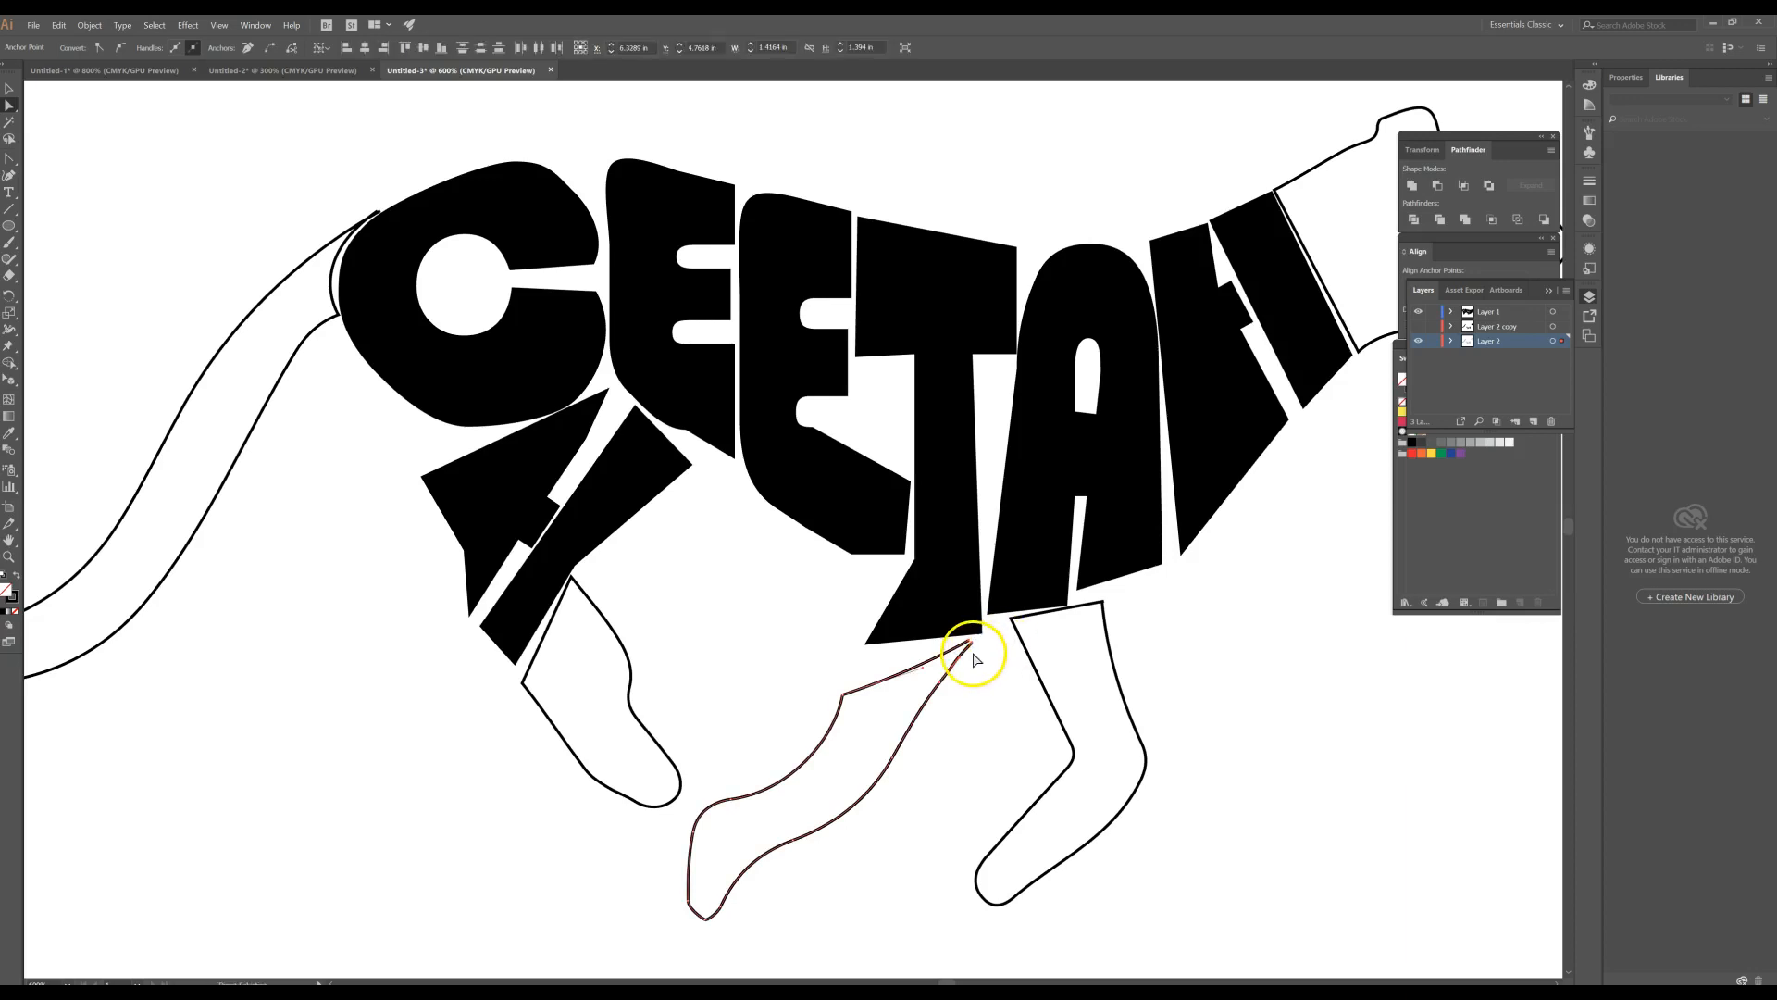
right_click(972, 651)
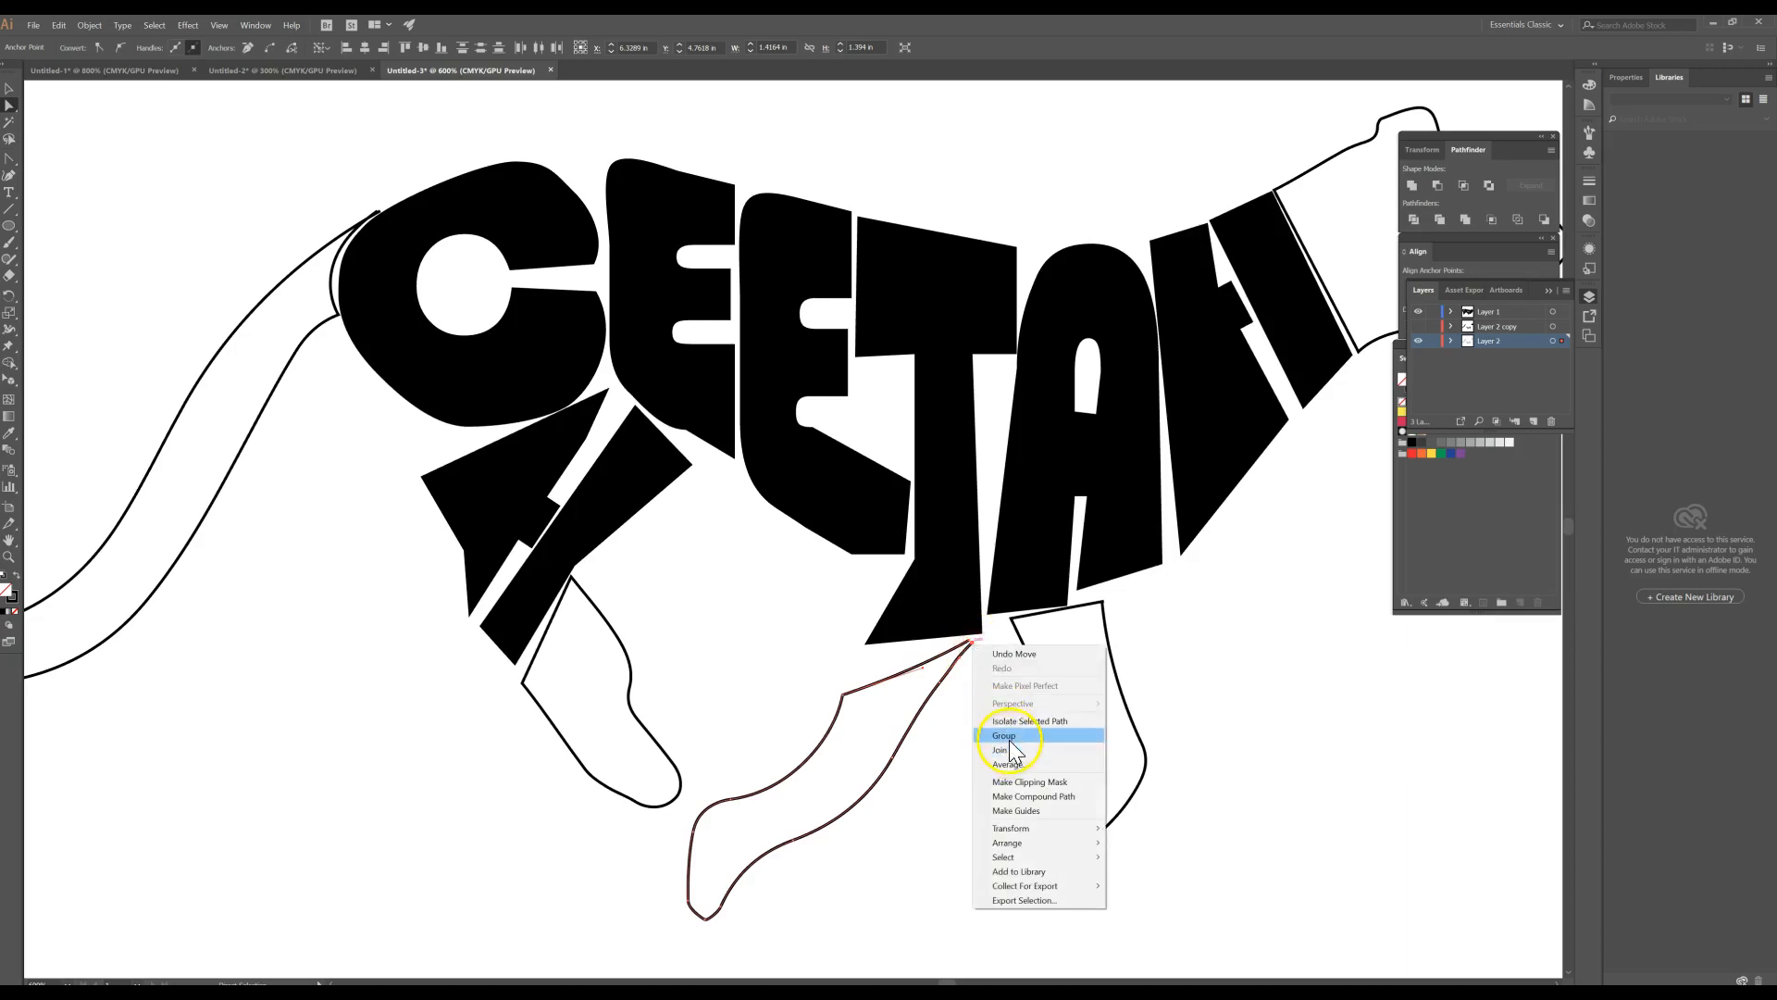
click(1004, 733)
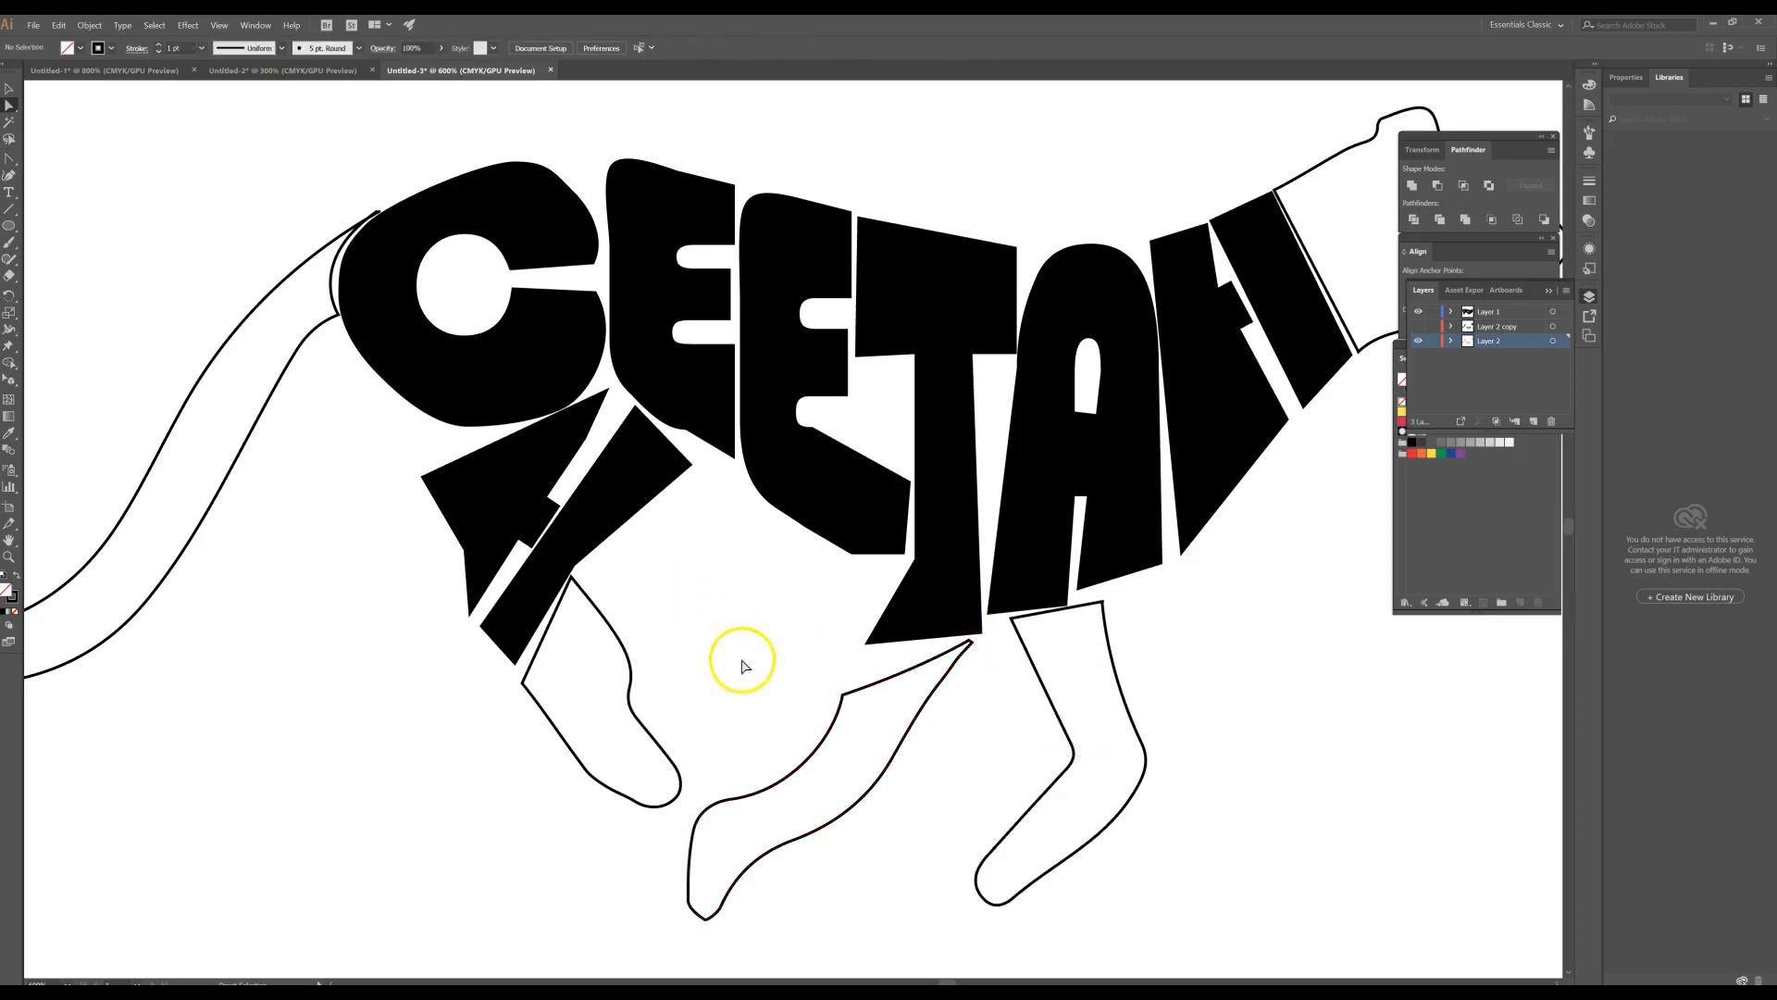
- Raise the upper rear corner of the leg beneath the T and curve its top edge to follow the T's foot
click(848, 702)
drag(848, 699, 853, 676)
drag(877, 663, 938, 641)
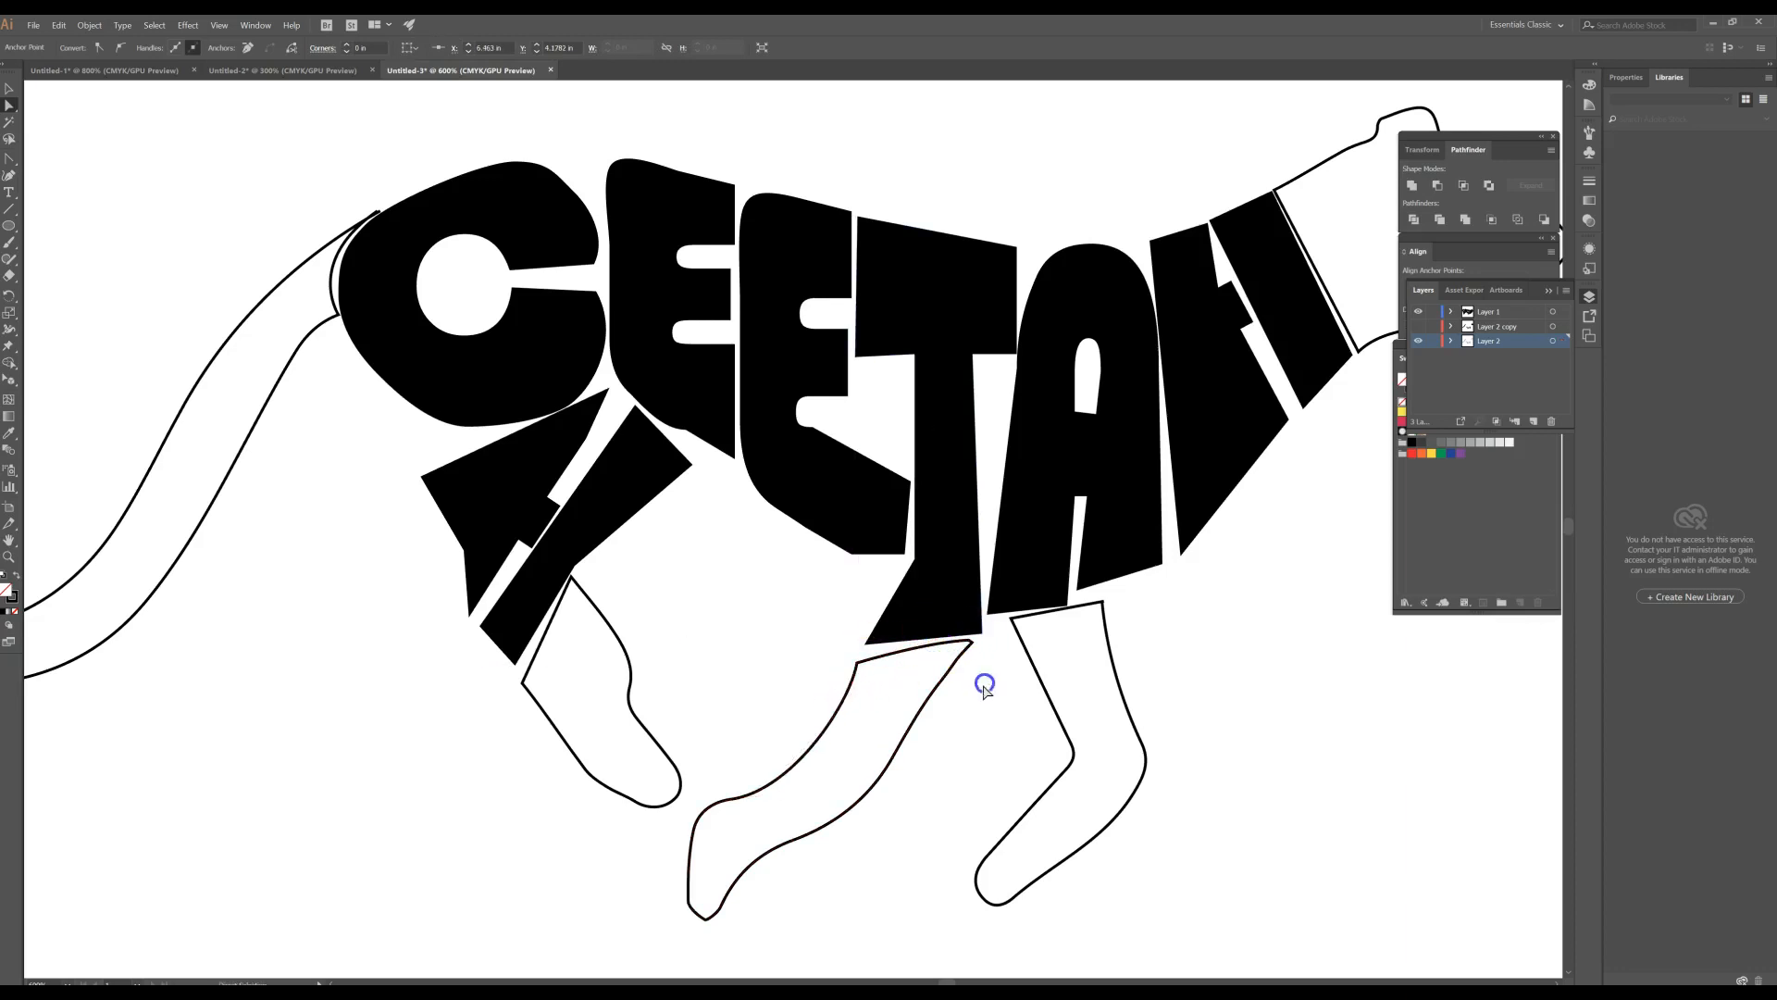
click(1107, 706)
key(ctrl+minus)
key(ctrl+minus)
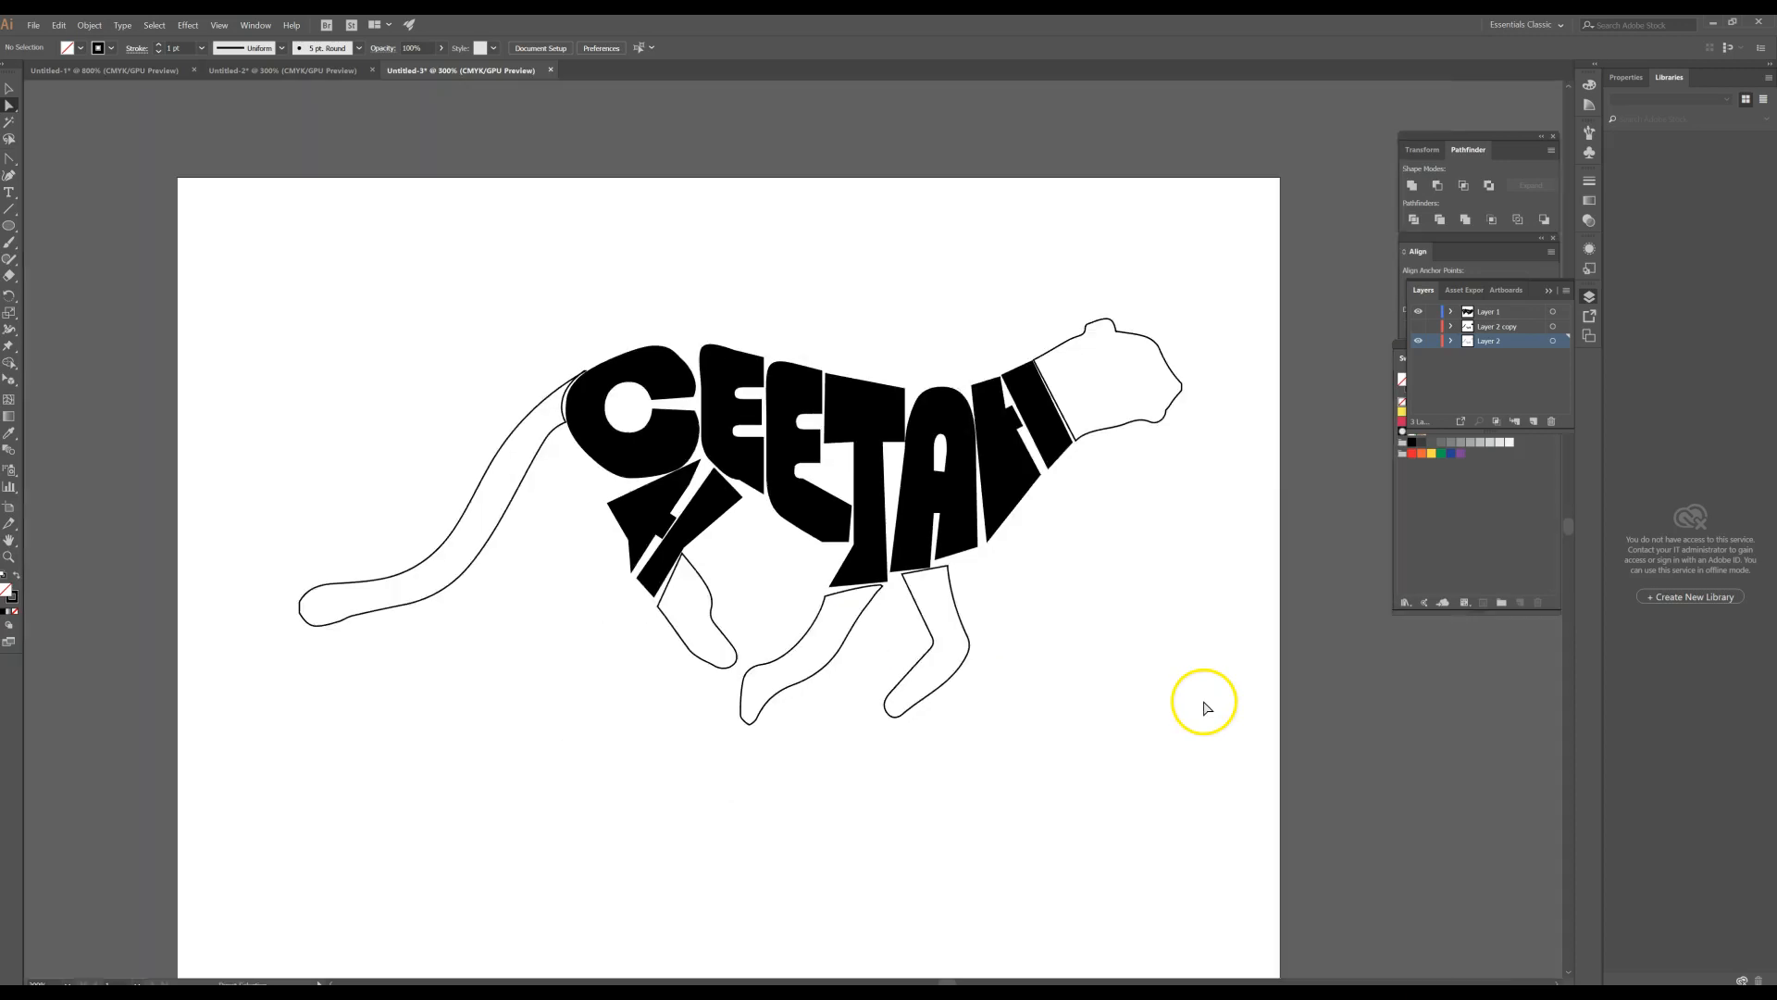
- Select the tail, leg and head outlines and swap their fill and stroke to make them solid black without a stroke
click(9, 88)
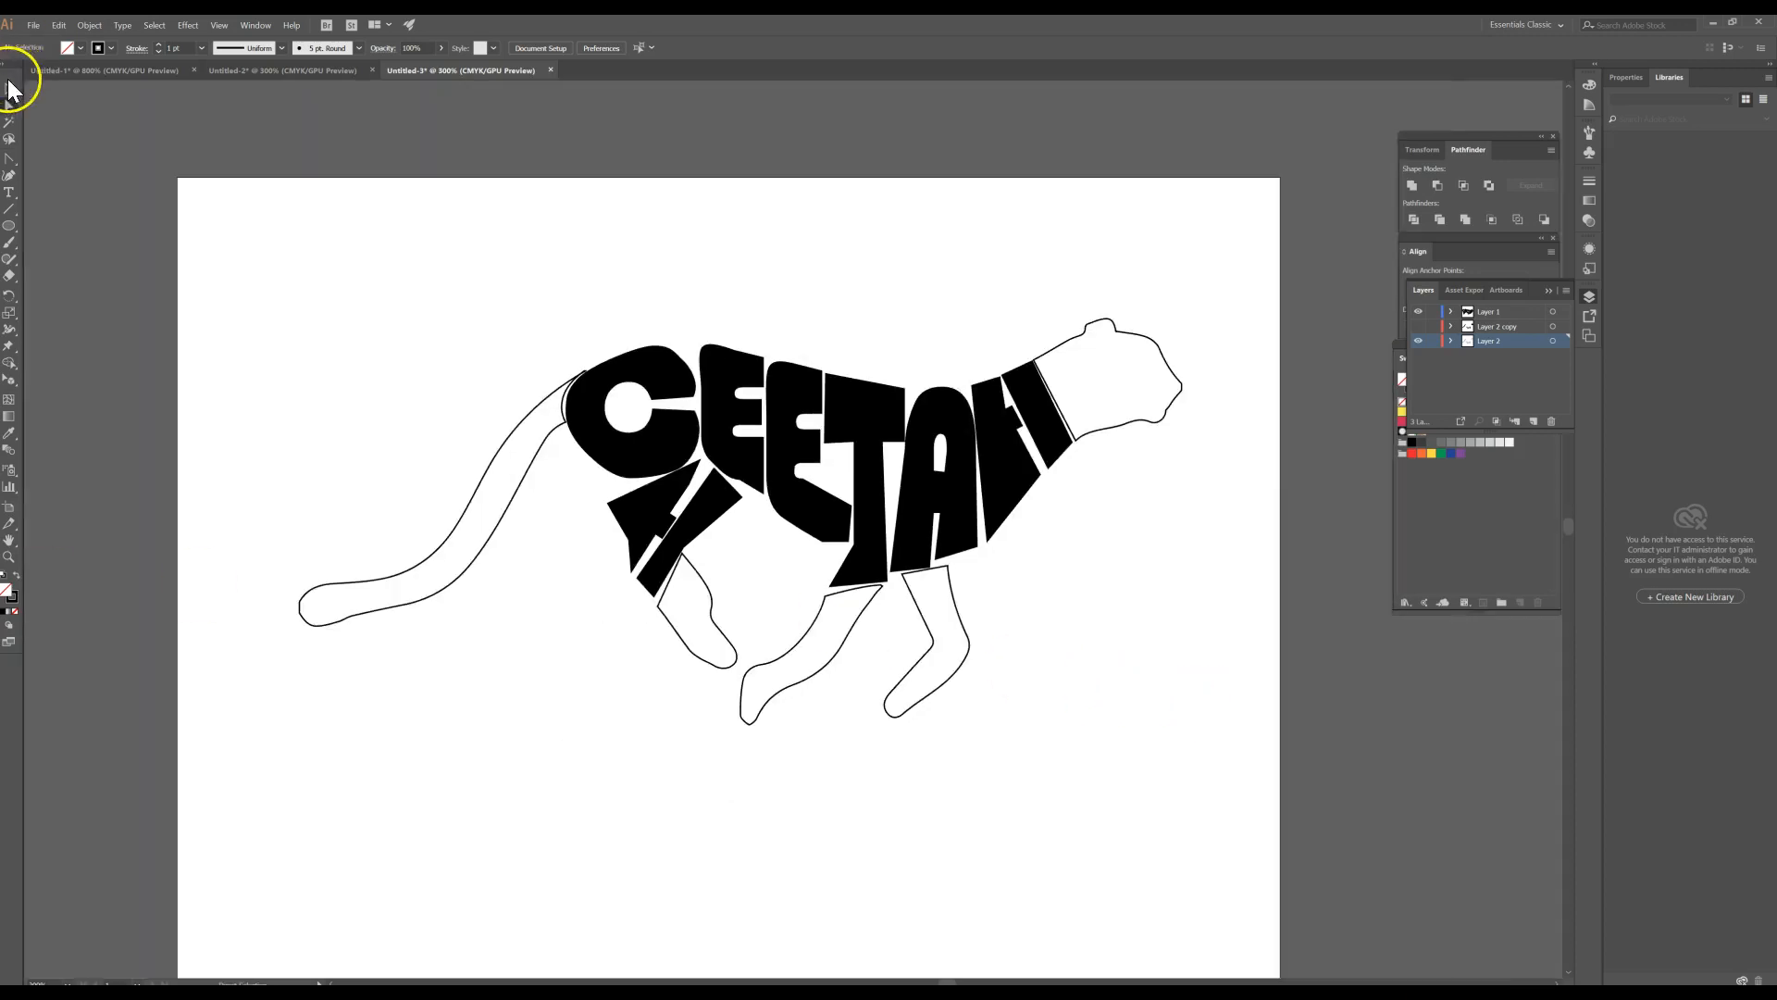
drag(422, 441, 503, 559)
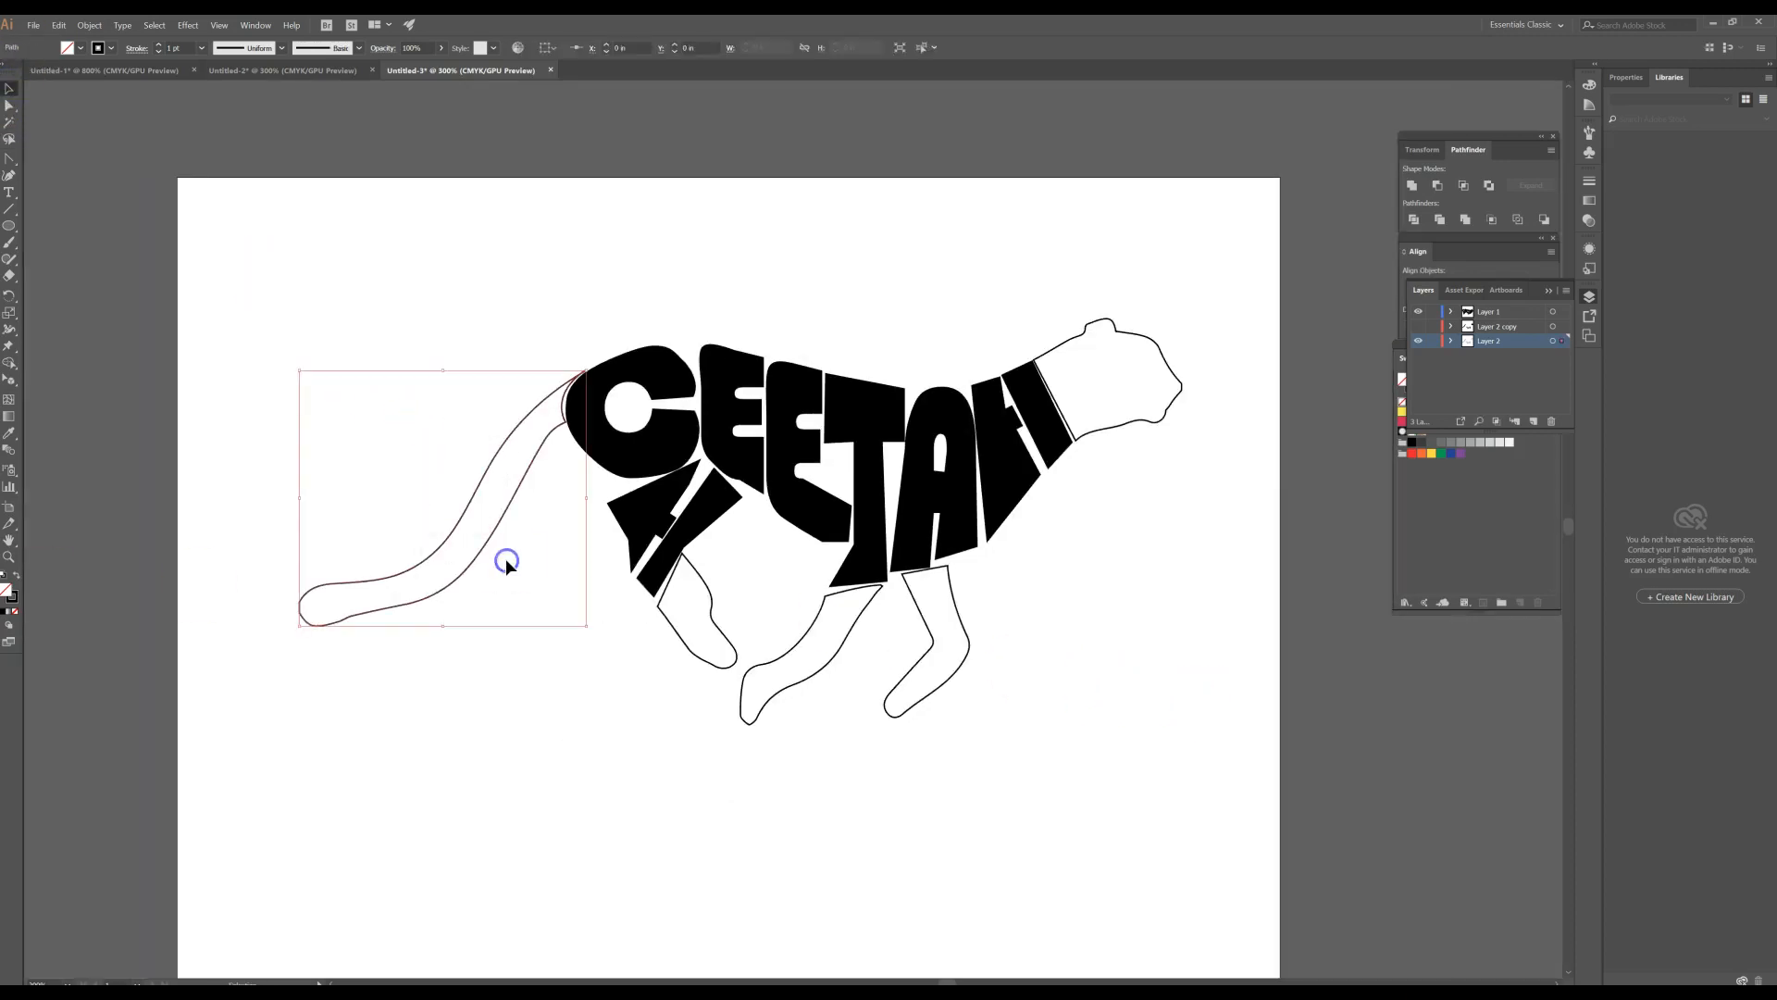
drag(644, 631, 692, 653)
drag(805, 654, 965, 705)
key(ctrl+z)
drag(1108, 277, 1150, 366)
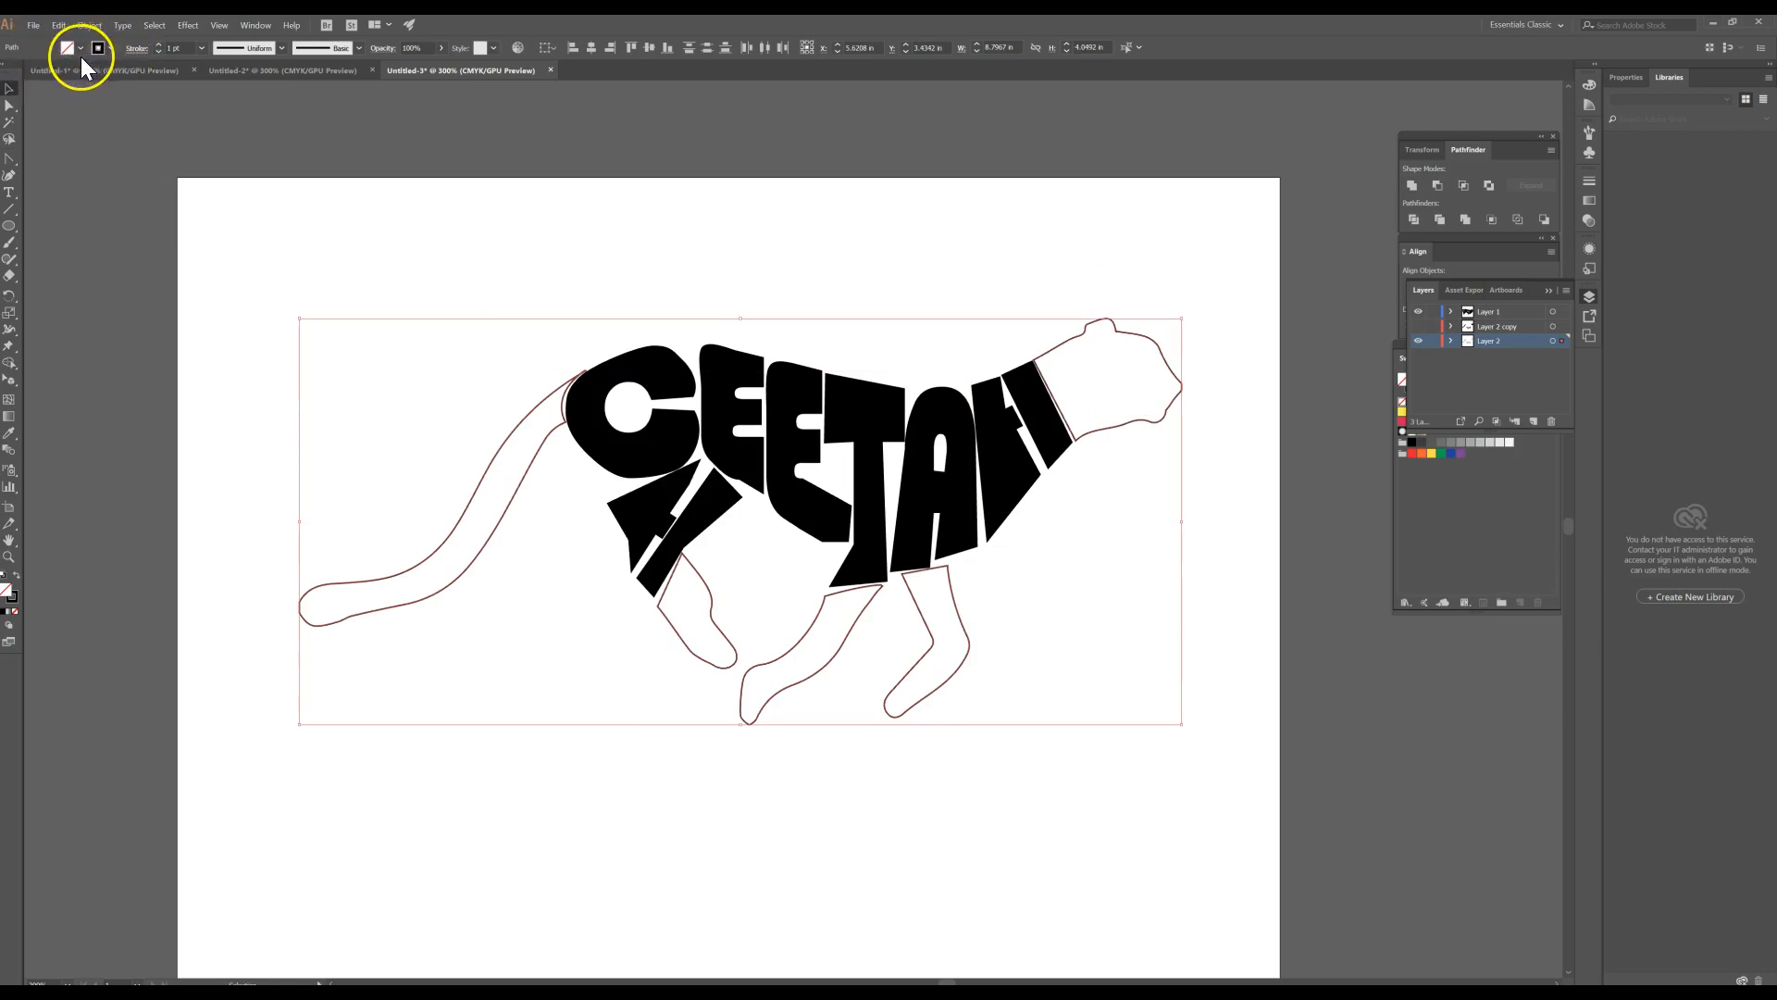
click(16, 579)
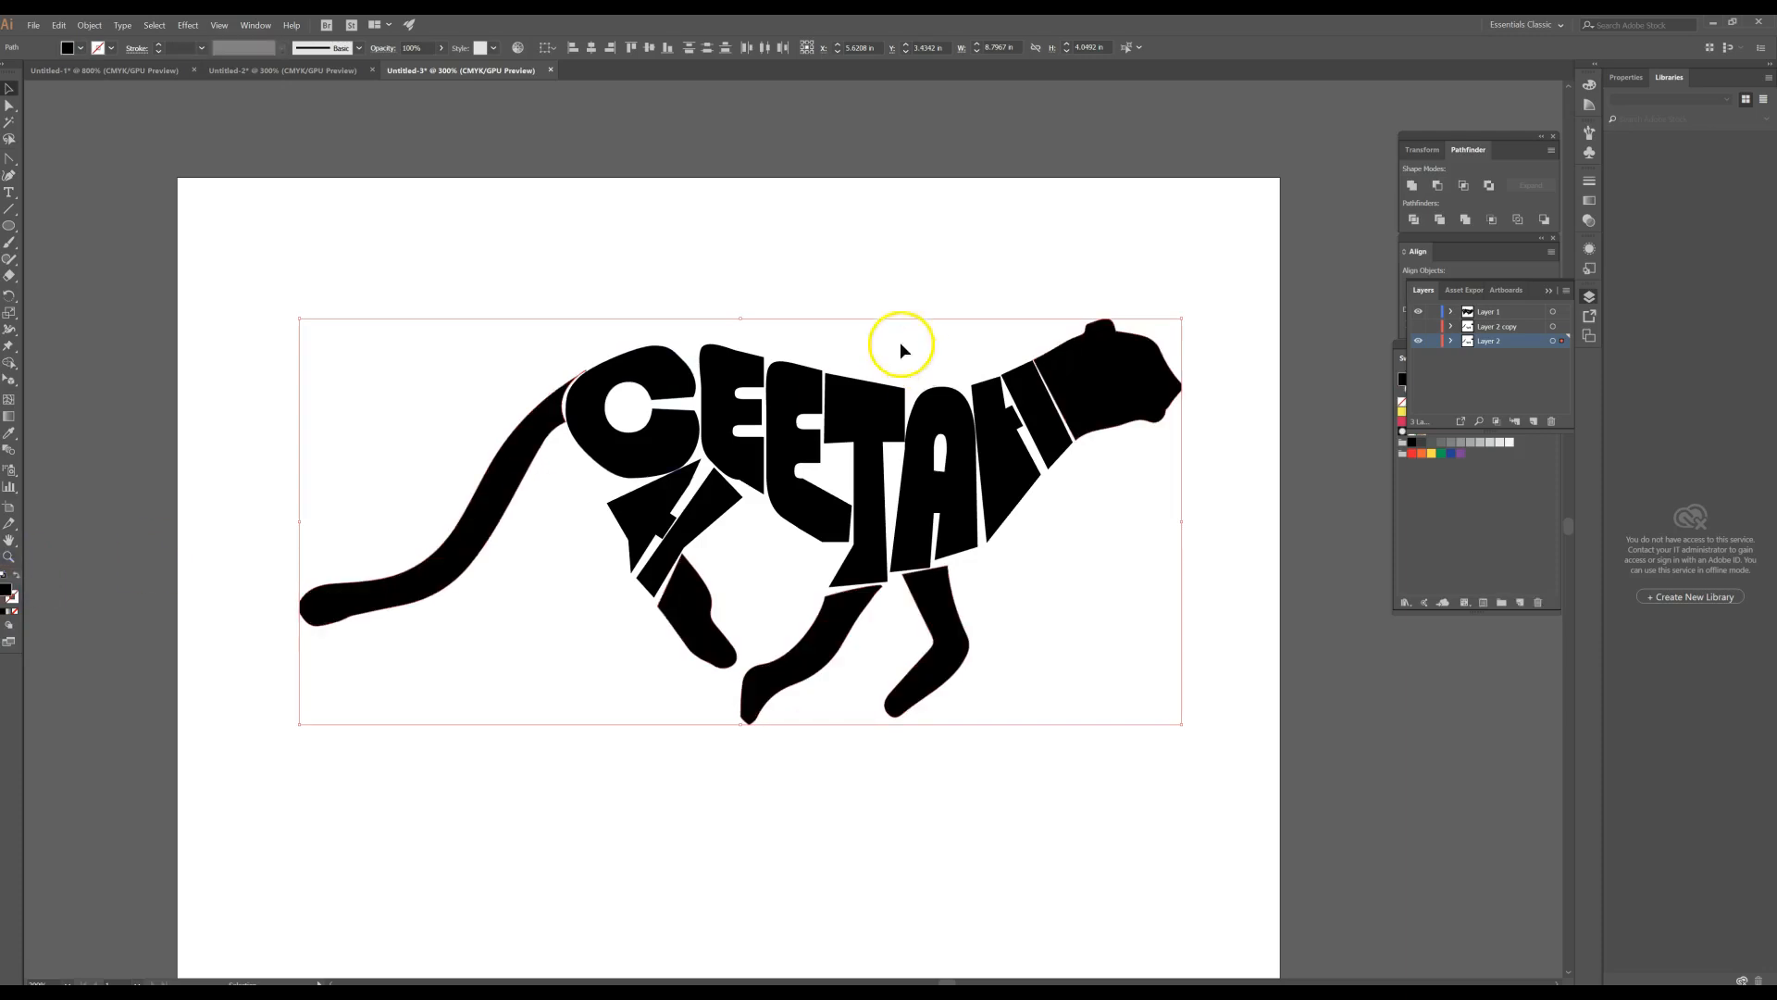
click(860, 264)
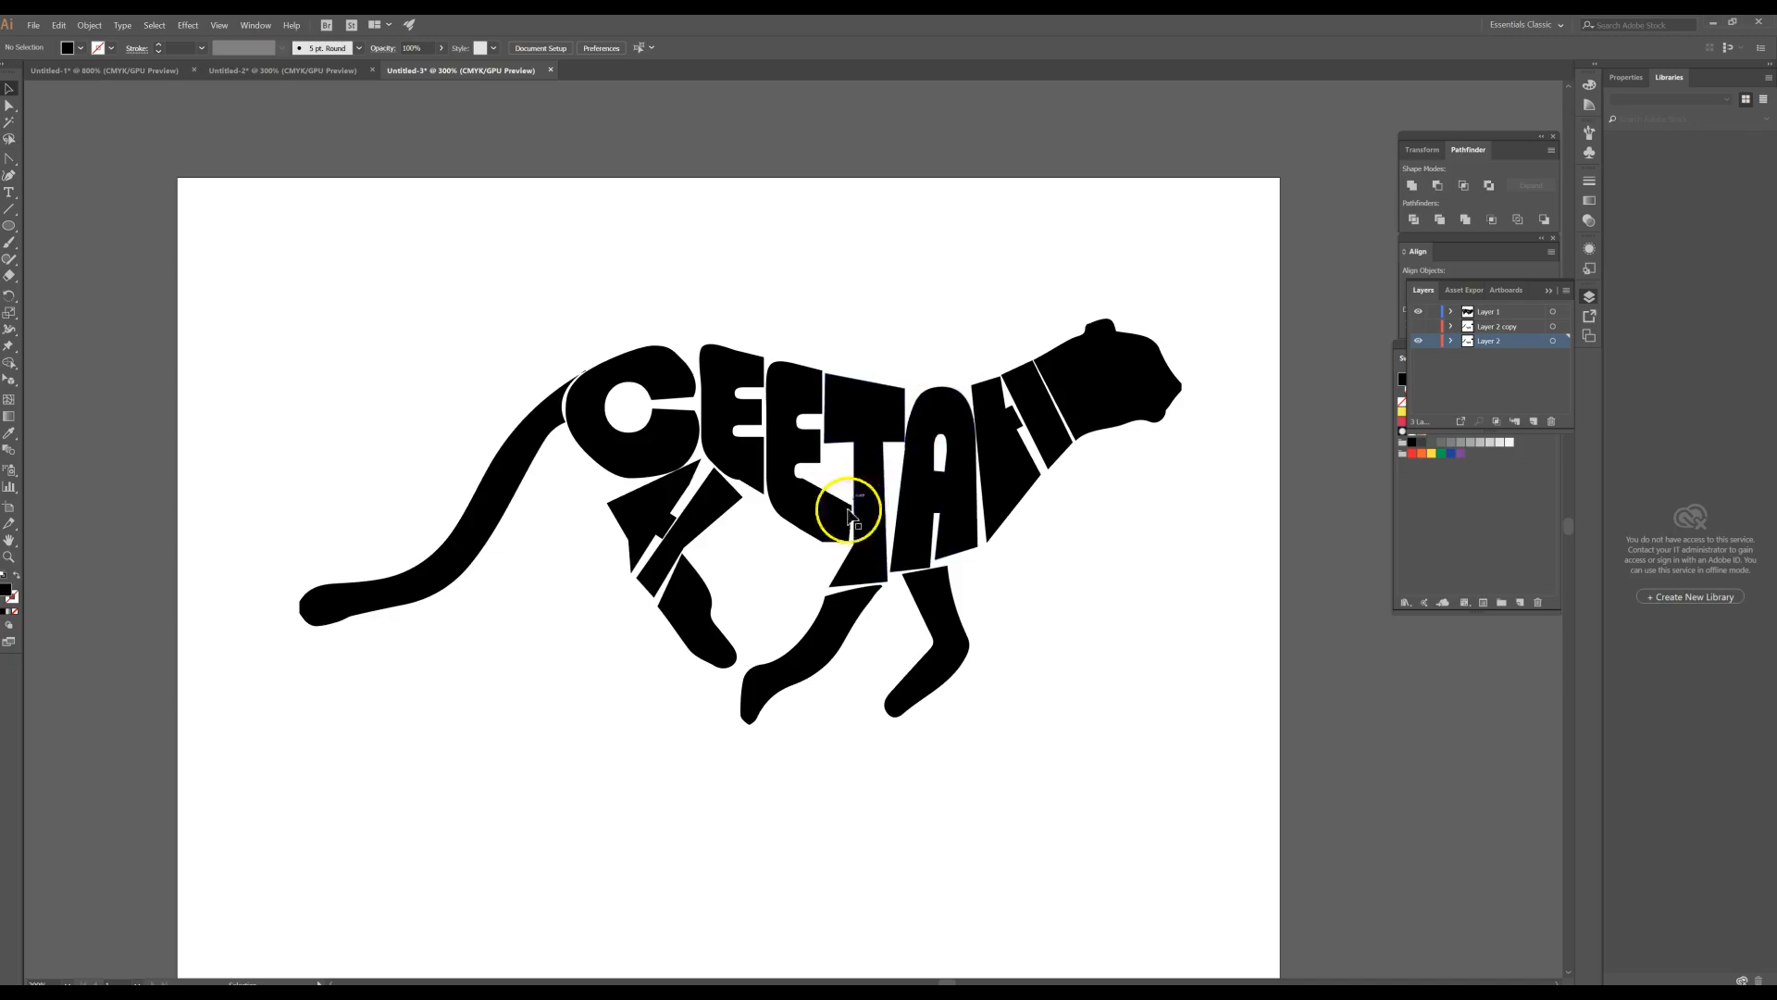
- Raise the end corner of the second E's lower arm toward the T's crossbar with the Direct Selection tool
click(9, 104)
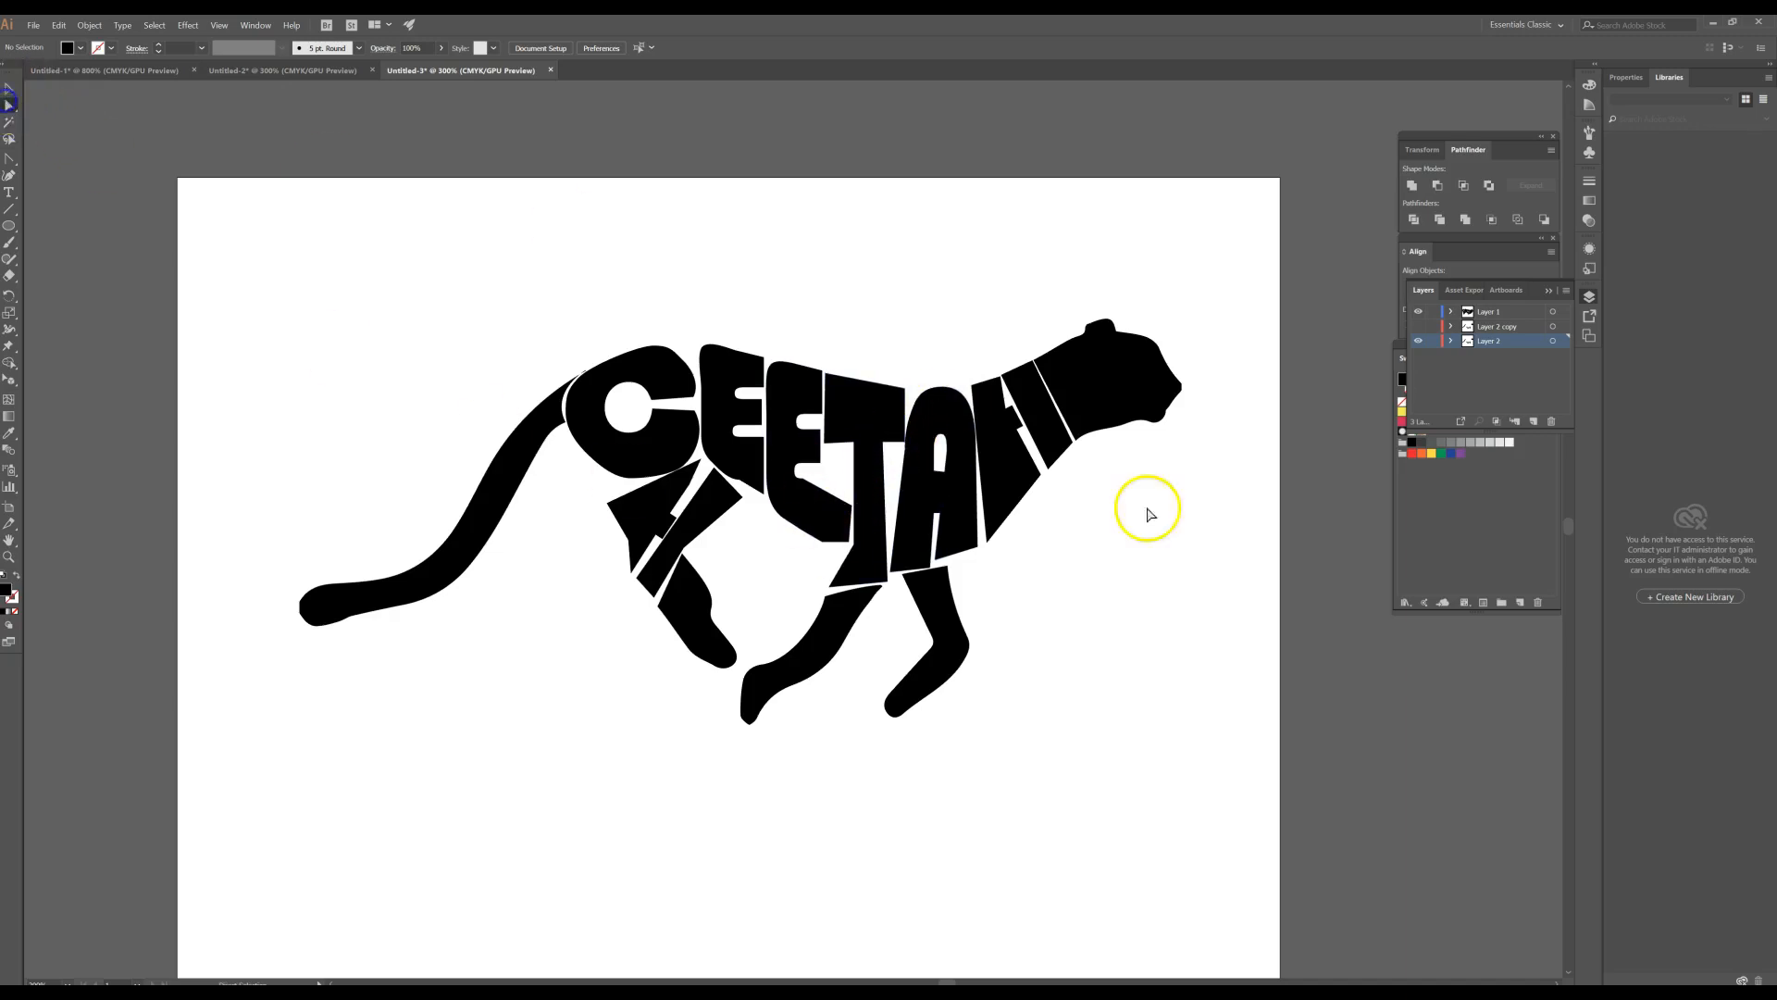
drag(853, 507, 845, 476)
click(1093, 632)
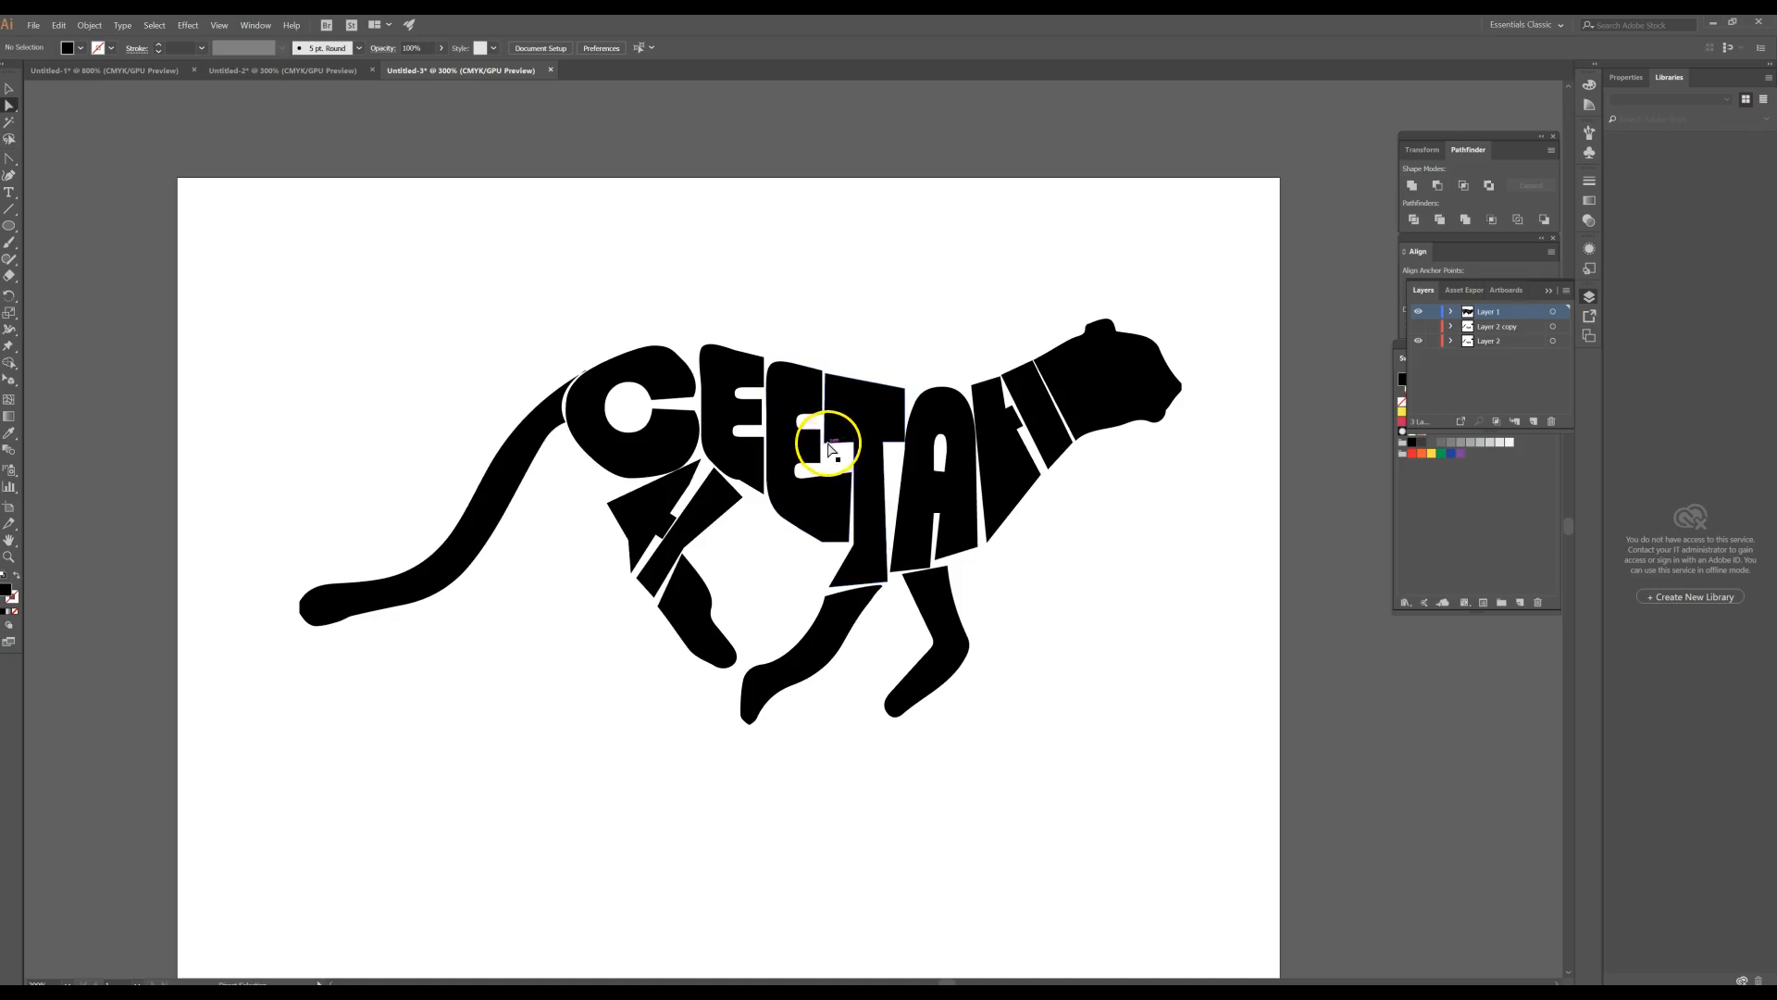
- Lower the anchor points on the underside of the T's crossbar beside the second E to narrow the white gap
click(829, 449)
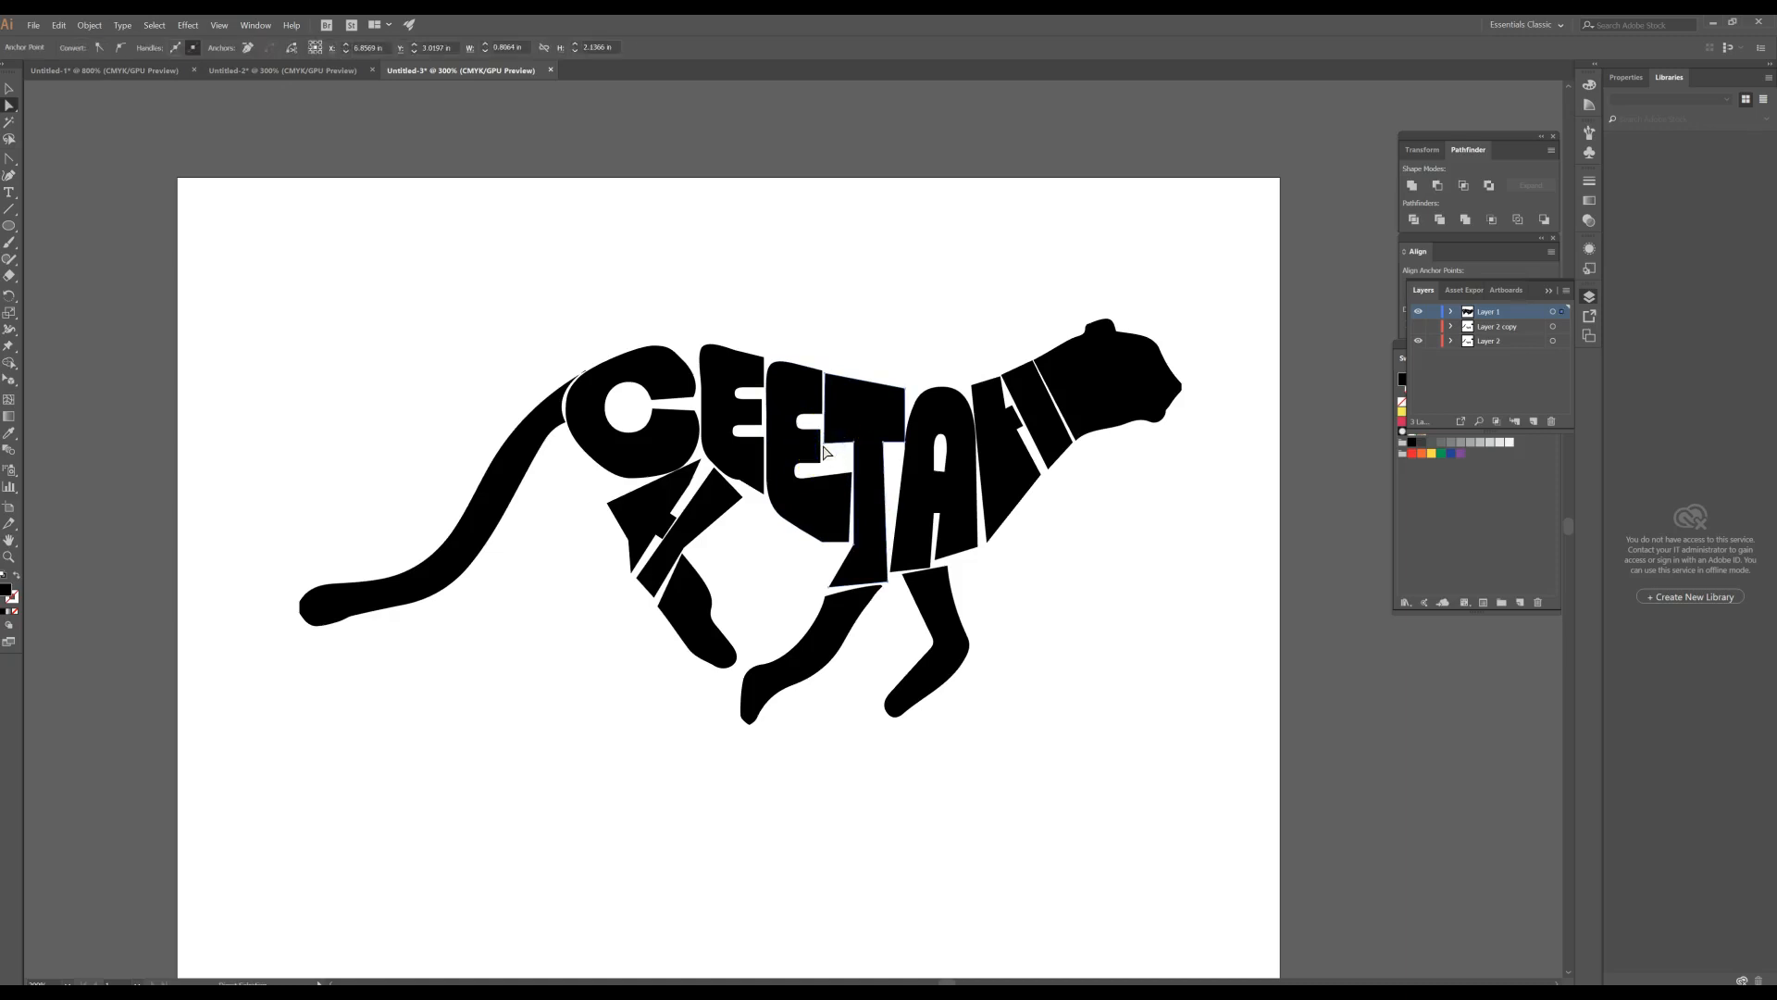
drag(826, 451, 823, 474)
click(1138, 626)
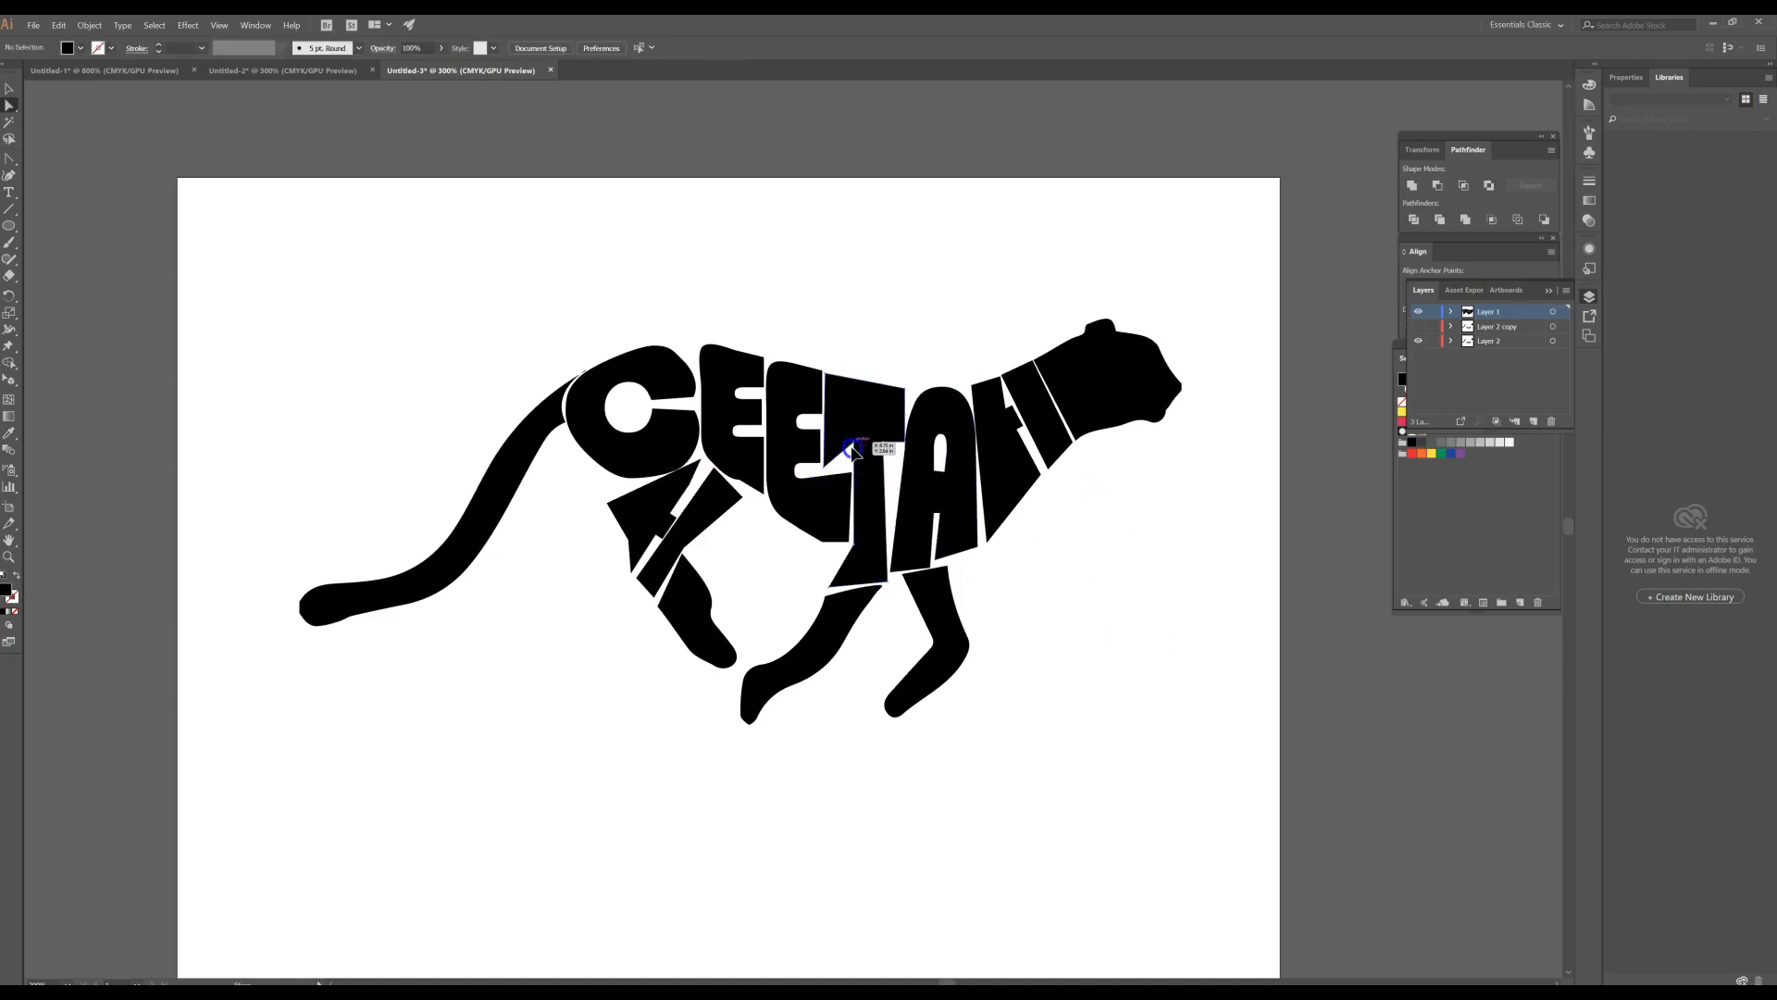
click(1119, 593)
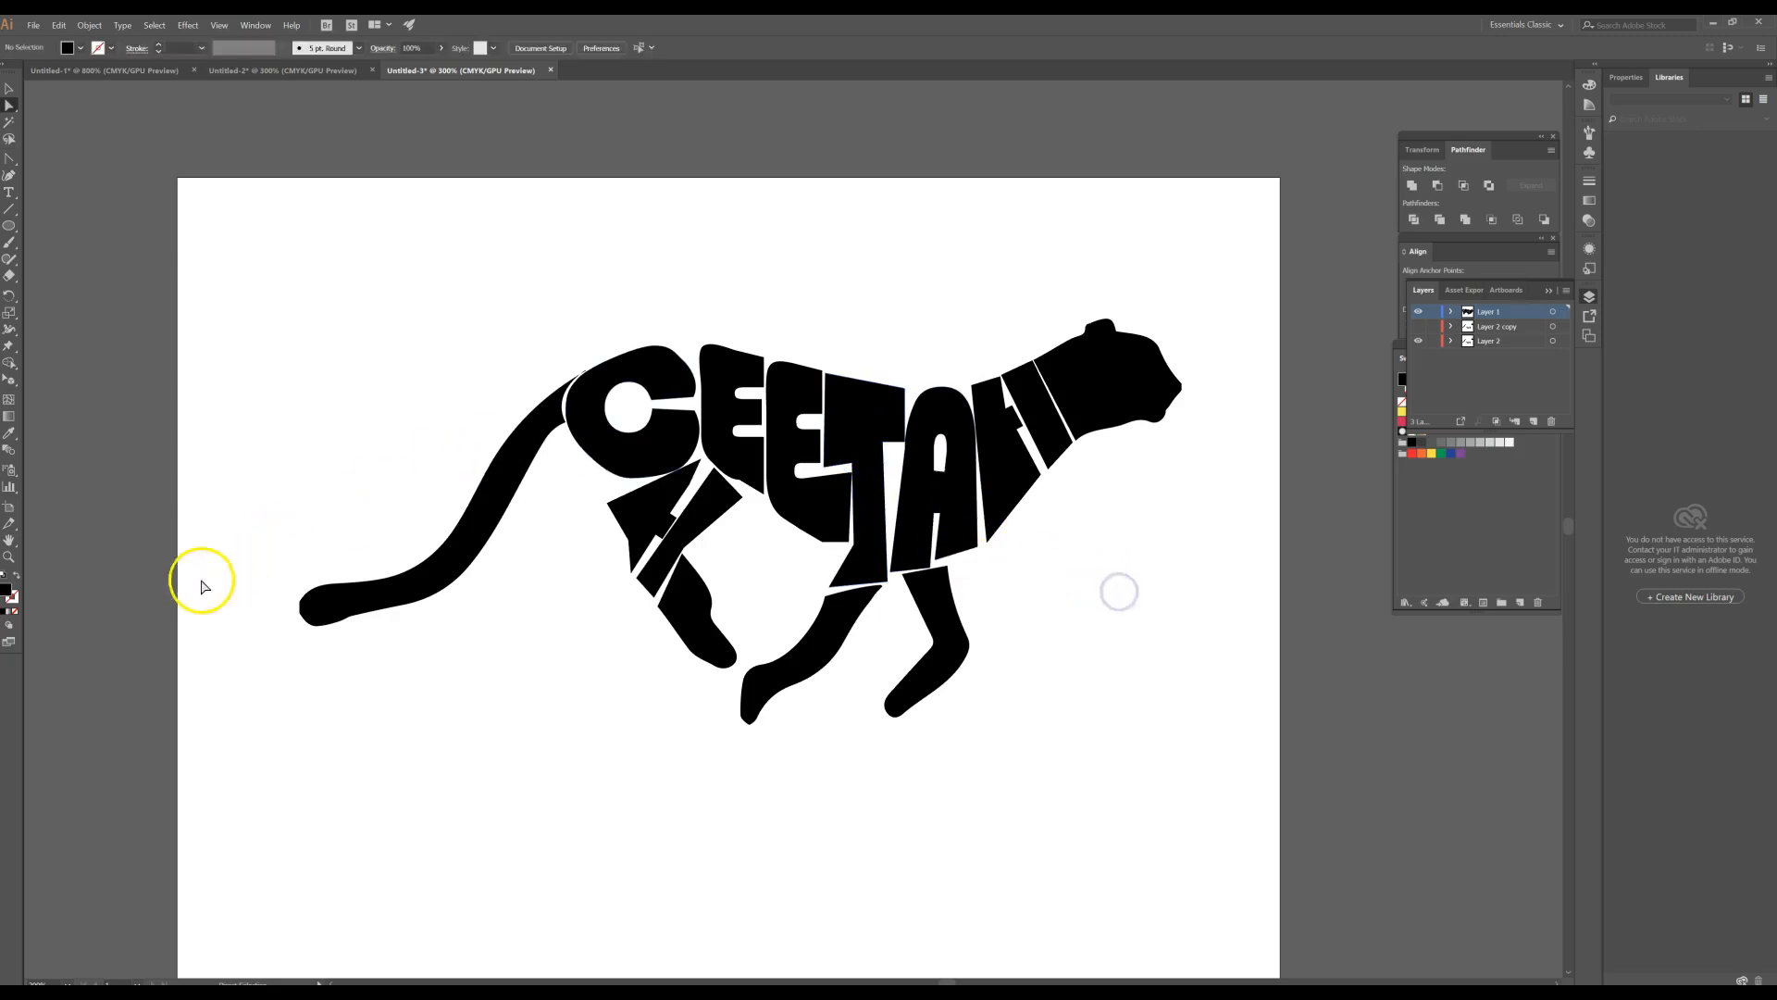